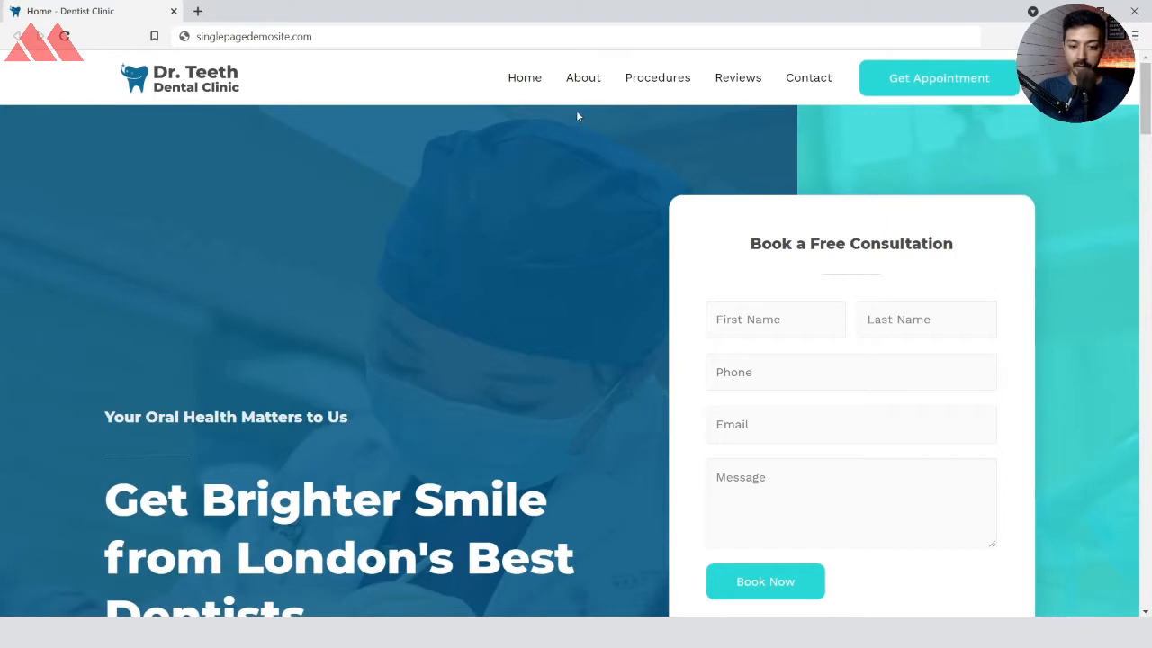
# Look through the one-page dentist demo site from the booking form through procedures and reviews to the map and footer
pyautogui.scroll(-3, 496, 188)
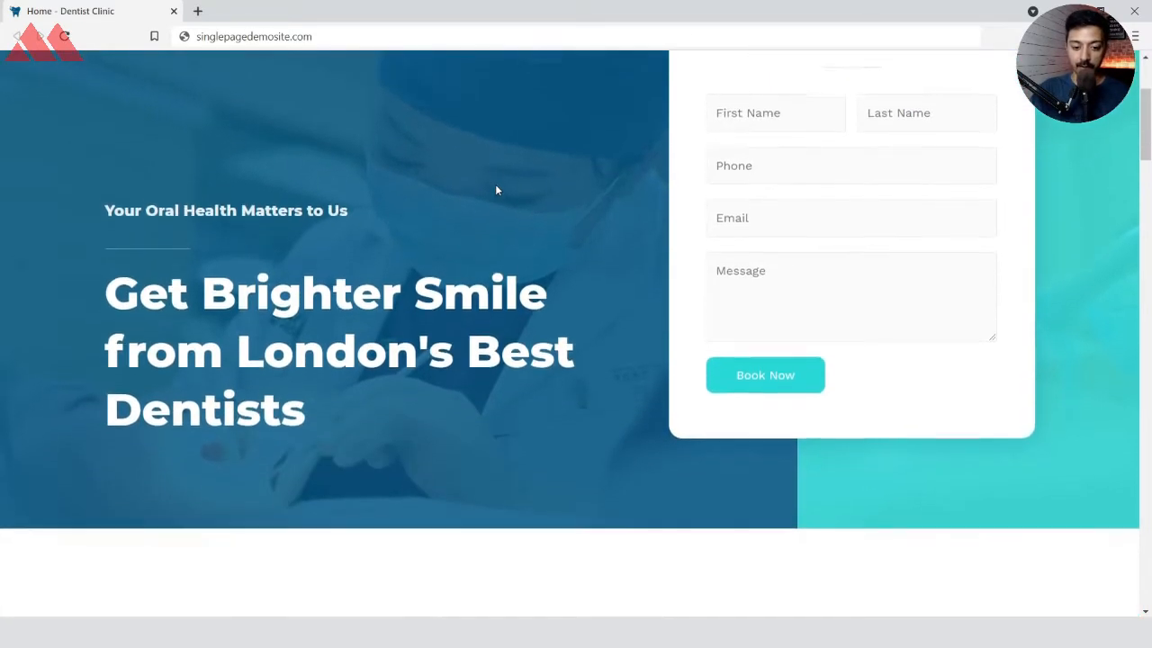
pyautogui.scroll(1, 648, 256)
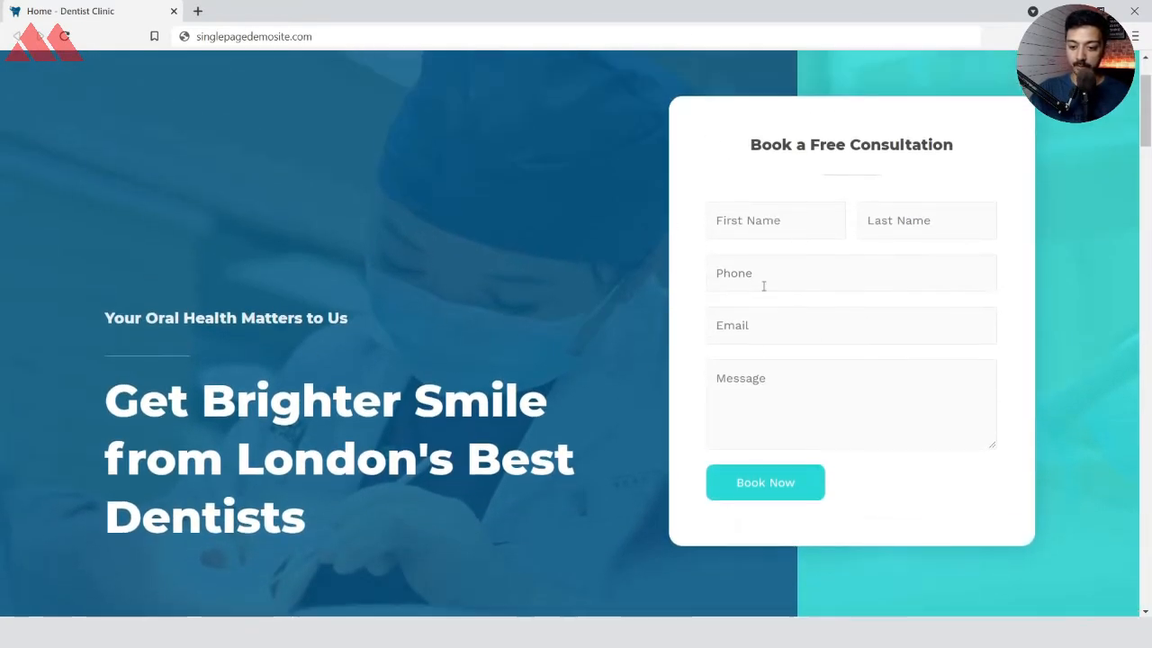
pyautogui.scroll(-8, 457, 372)
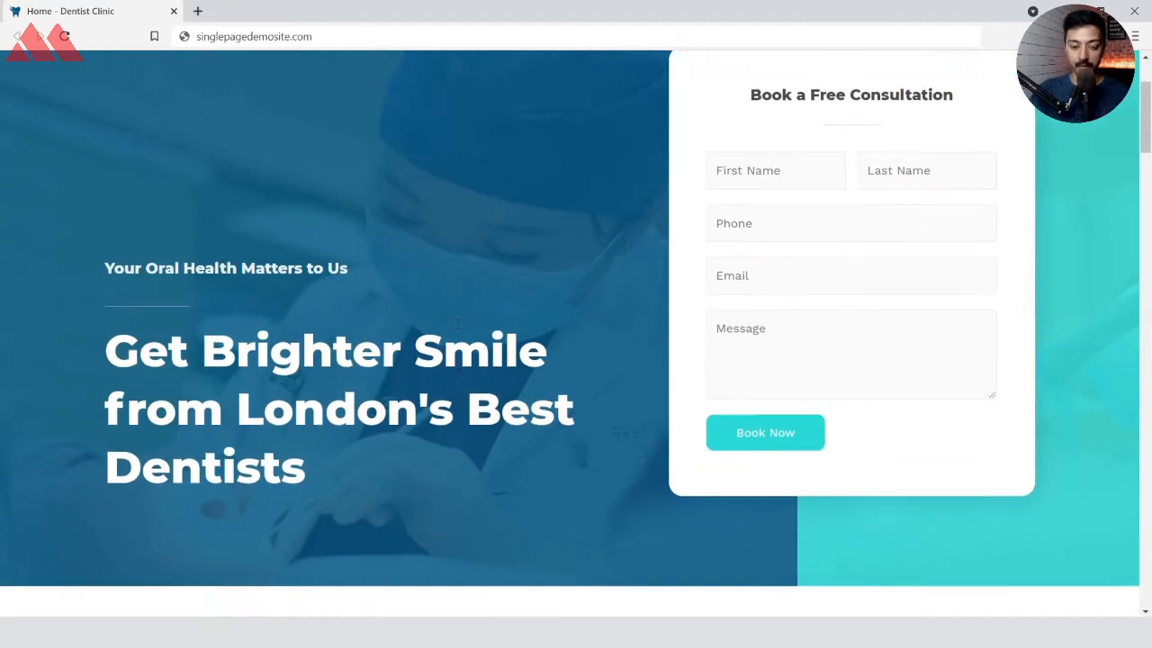
pyautogui.scroll(-6, 458, 376)
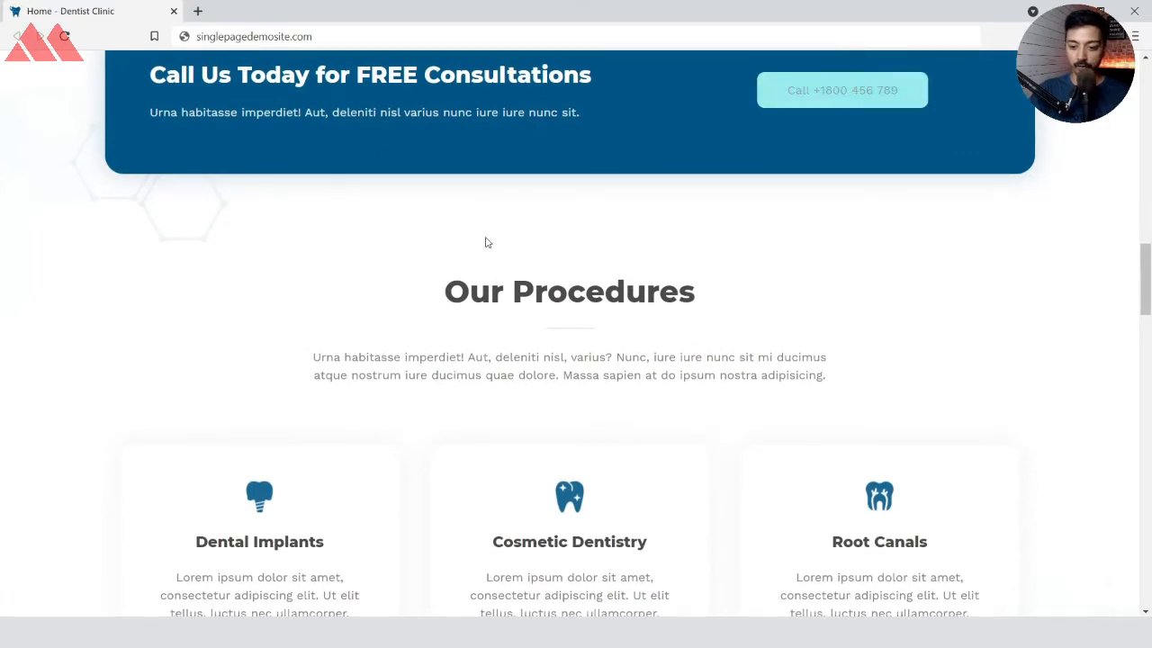
pyautogui.scroll(-1, 468, 257)
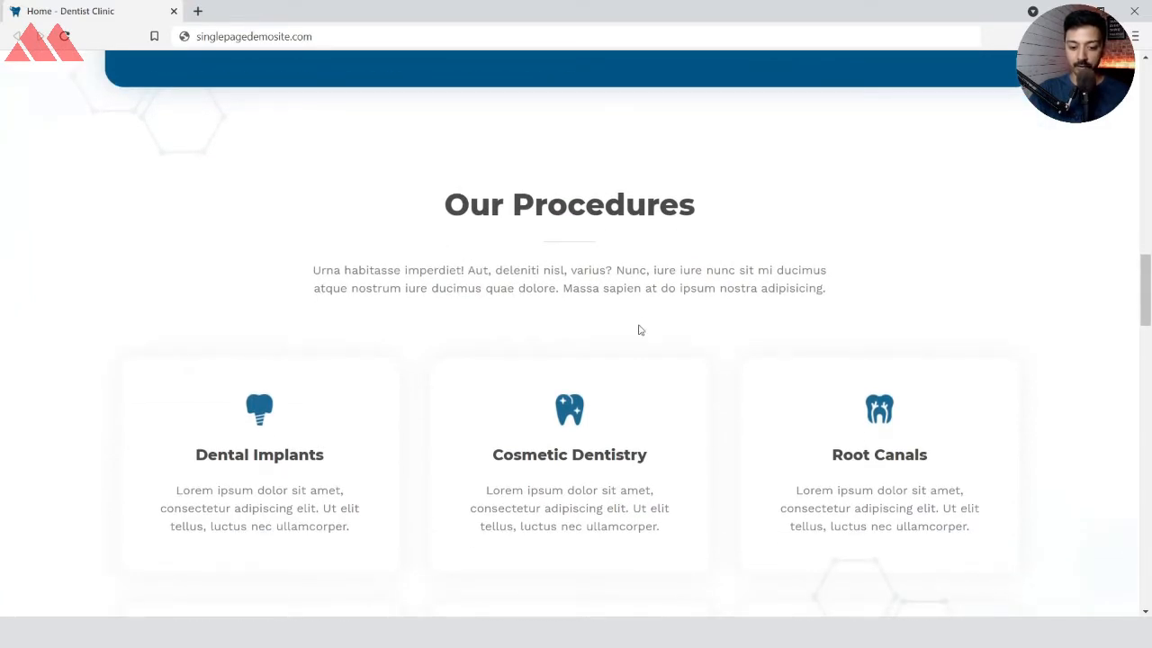
pyautogui.scroll(-2, 640, 330)
pyautogui.scroll(-2, 642, 363)
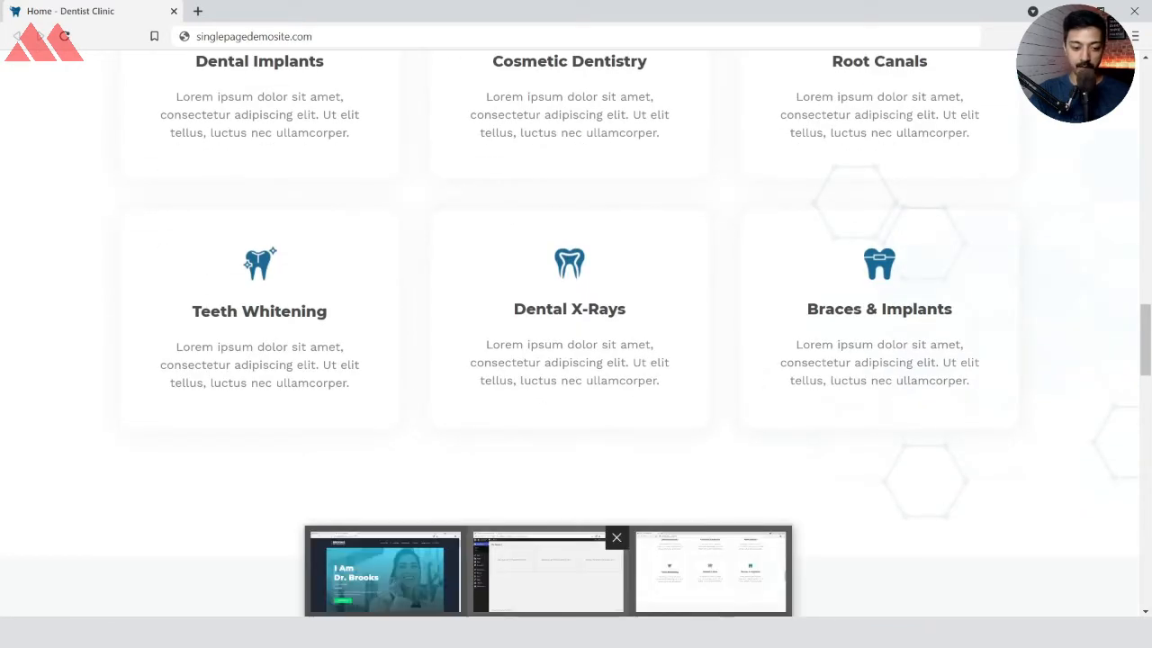
pyautogui.scroll(-6, 102, 507)
pyautogui.scroll(-10, 102, 509)
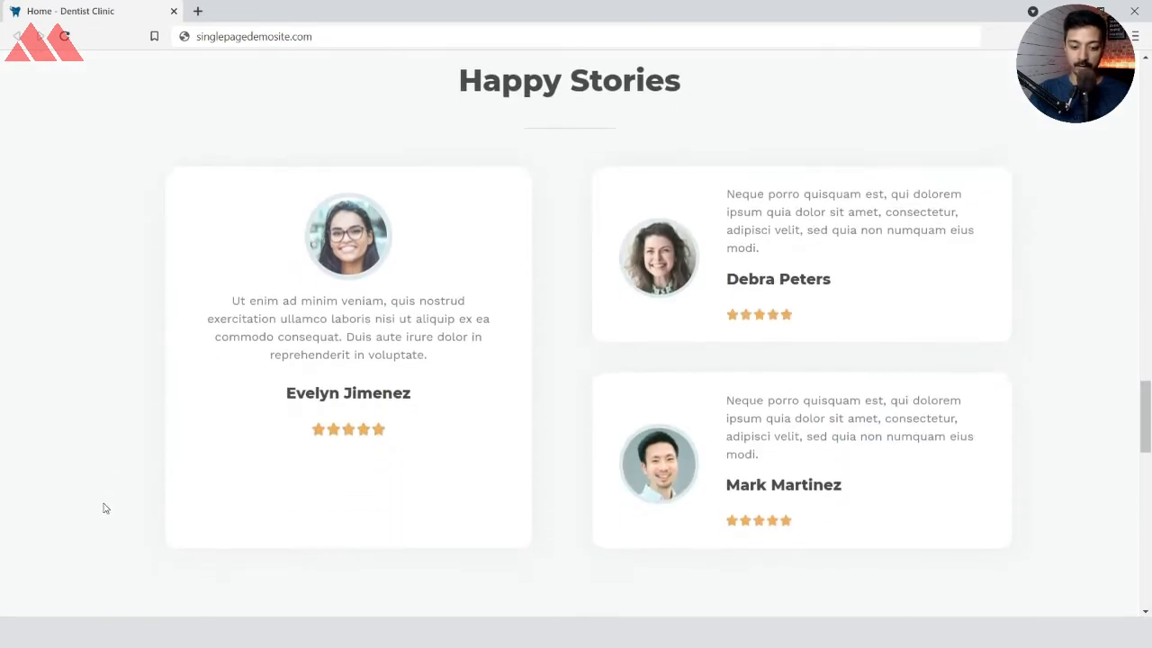
pyautogui.scroll(-3, 102, 509)
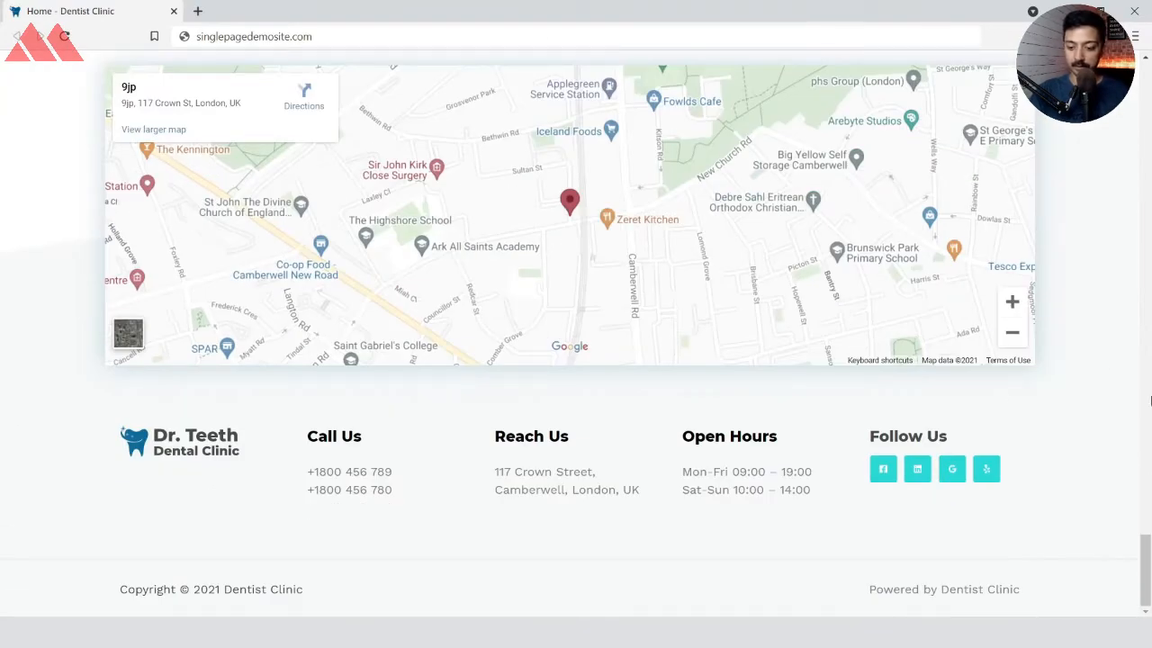
# Try the demo site's Procedures, Reviews and Contact navigation links, returning to the page start after each one
pyautogui.scroll(20, 1098, 360)
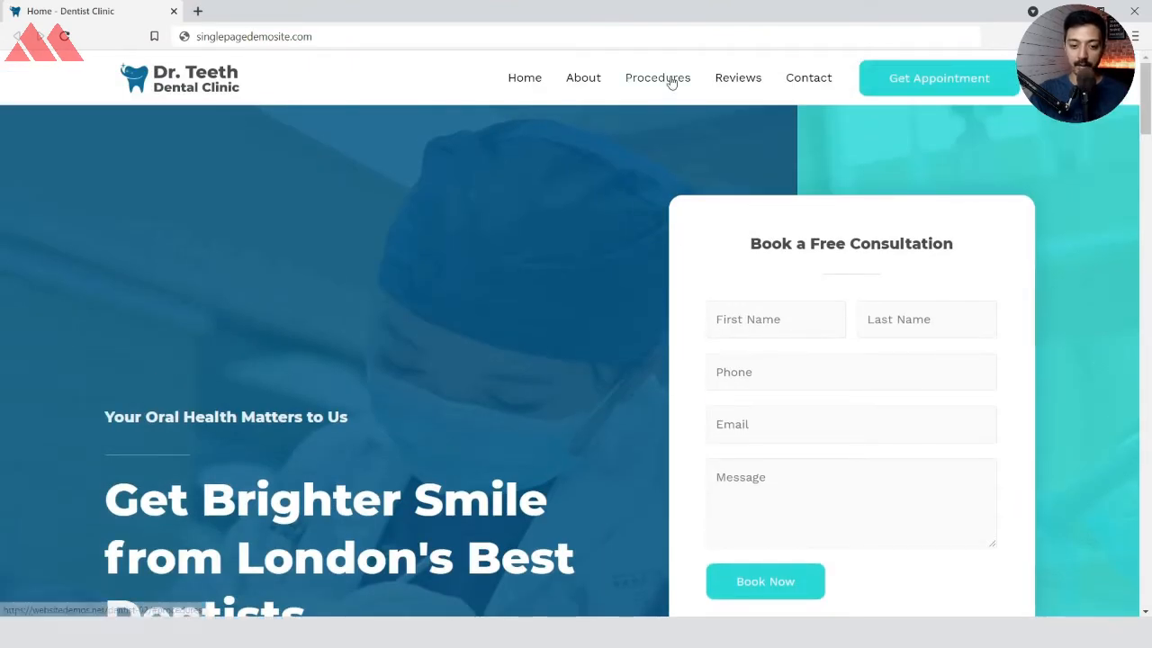
pyautogui.click(663, 78)
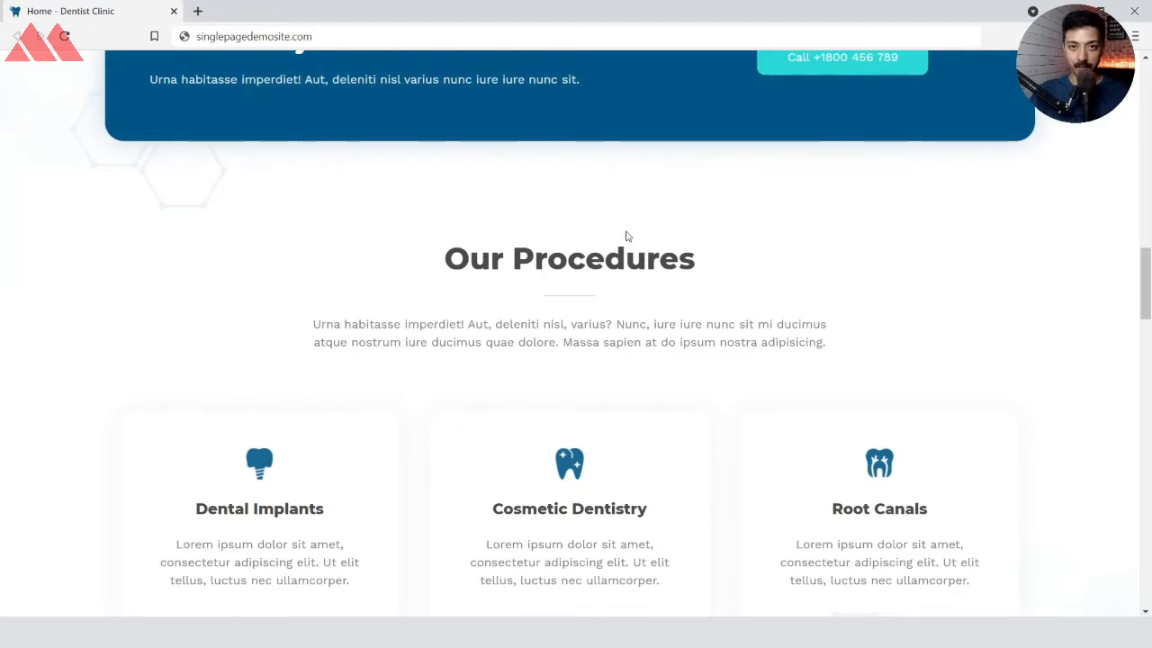
pyautogui.scroll(10, 819, 203)
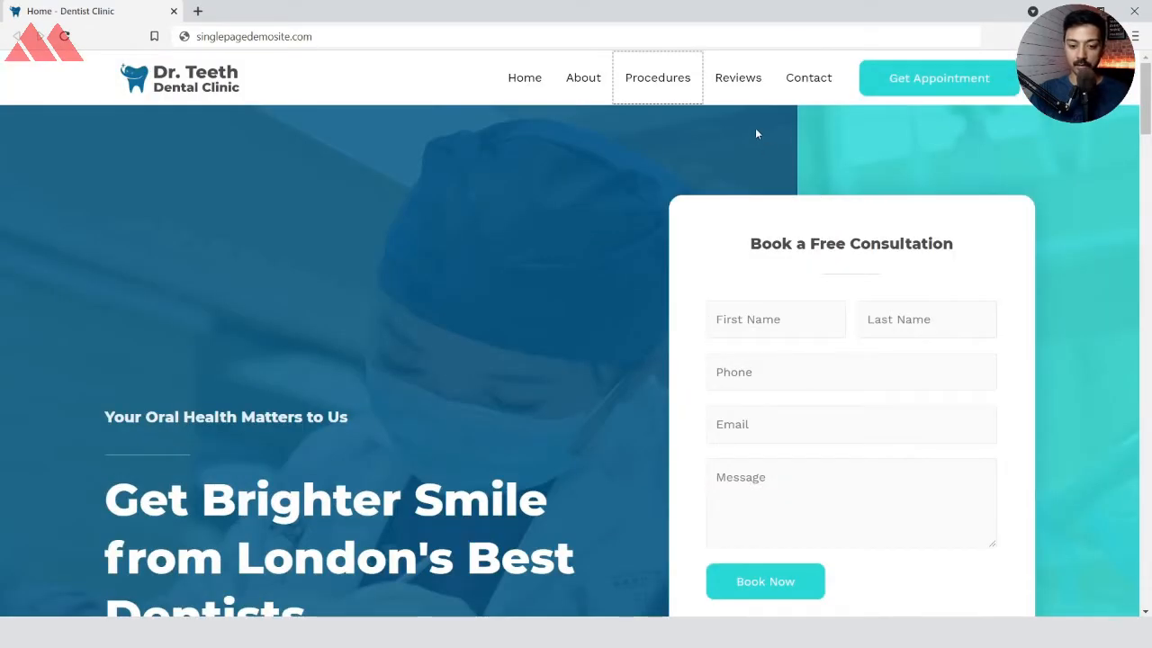
pyautogui.click(738, 83)
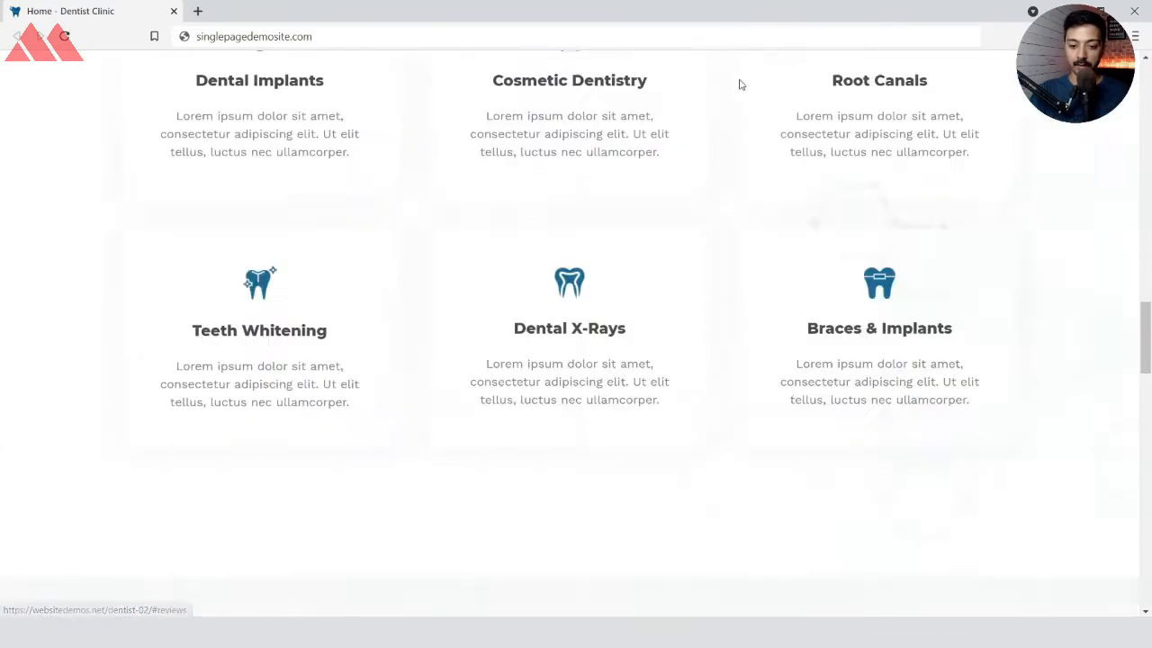
pyautogui.scroll(3, 438, 363)
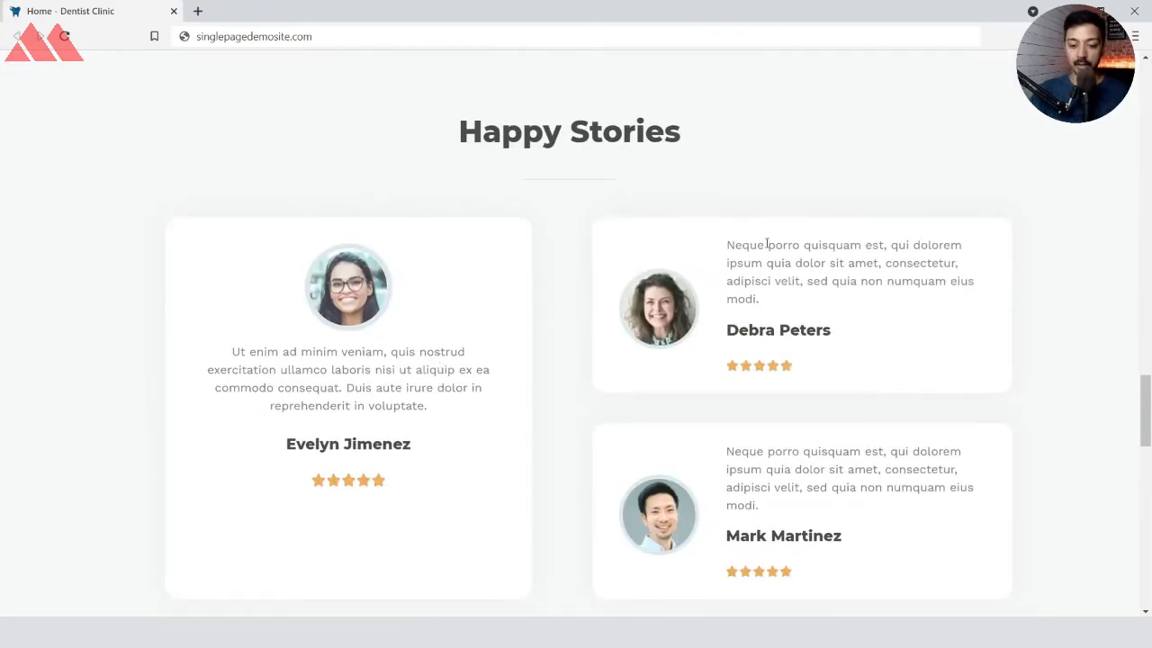
pyautogui.scroll(20, 767, 243)
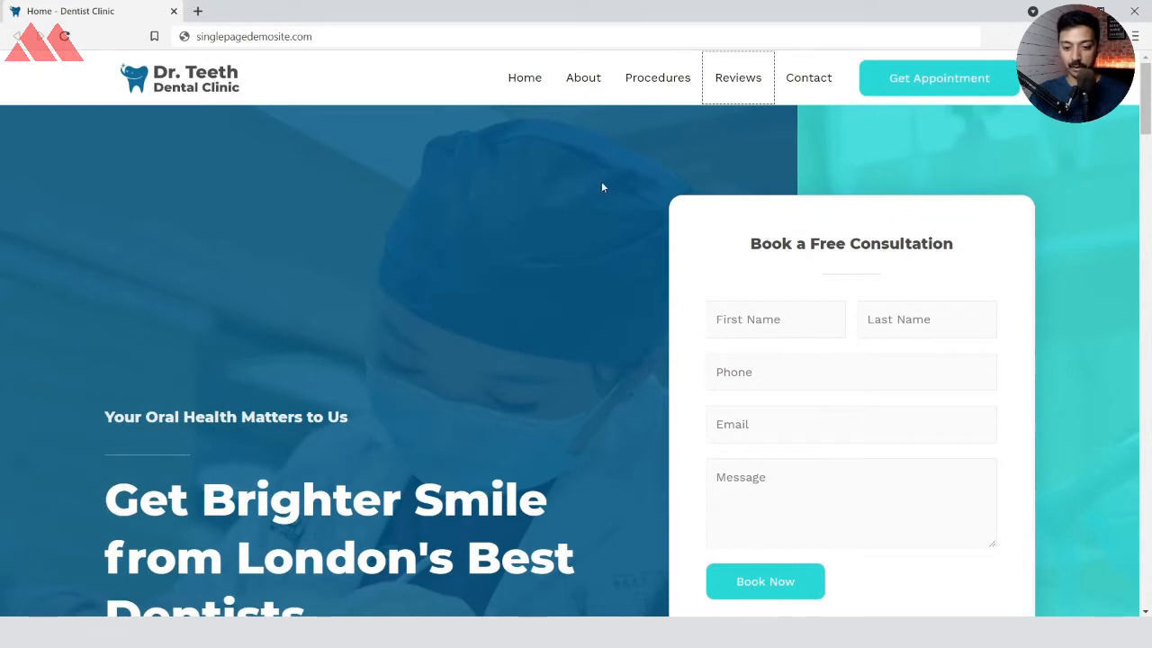
pyautogui.click(601, 186)
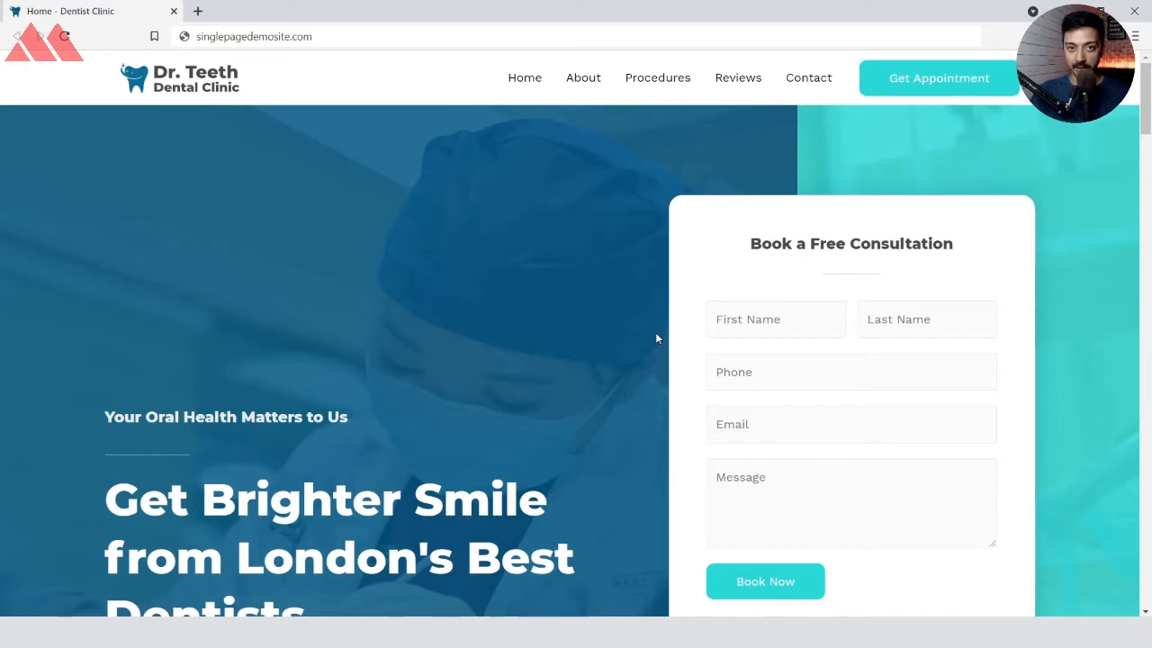
pyautogui.click(814, 78)
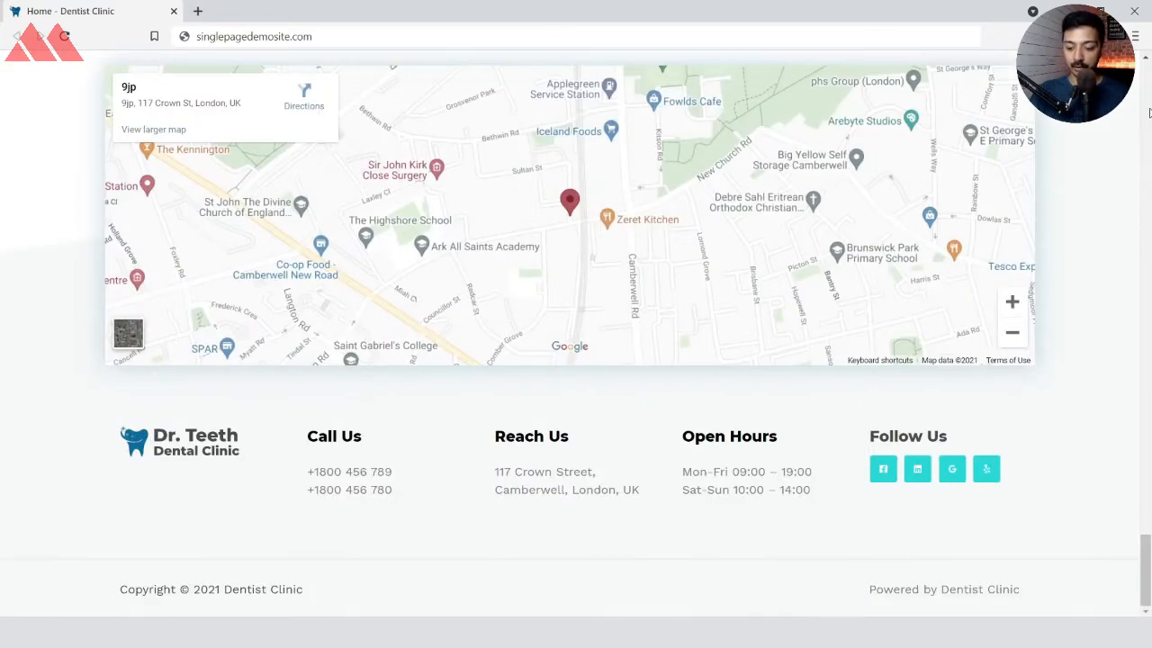
pyautogui.press('Home')
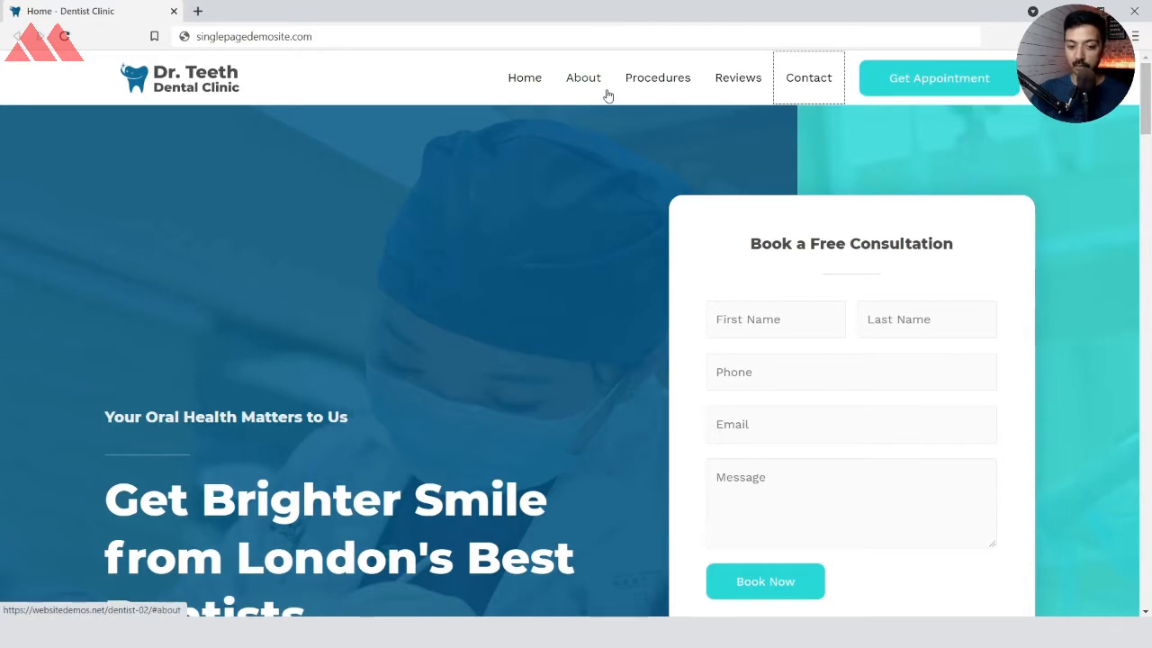
# Examine the demo page's opening banner and the "Committed To Dental Excellence" section below it
pyautogui.scroll(-3, 442, 298)
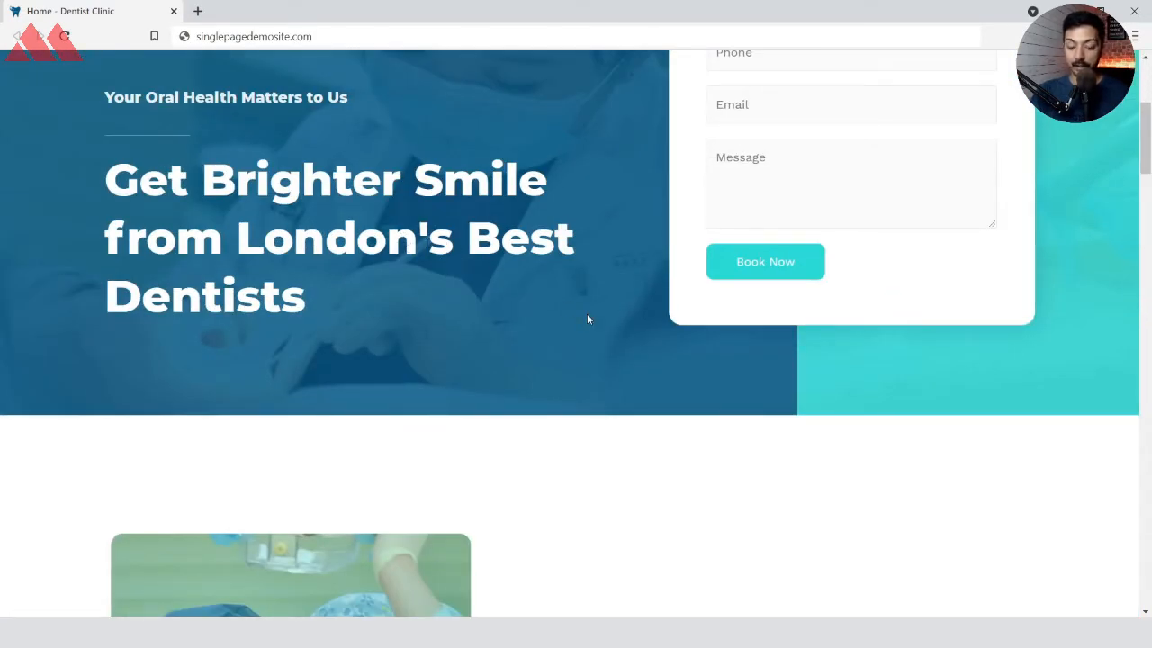
pyautogui.scroll(-3, 587, 319)
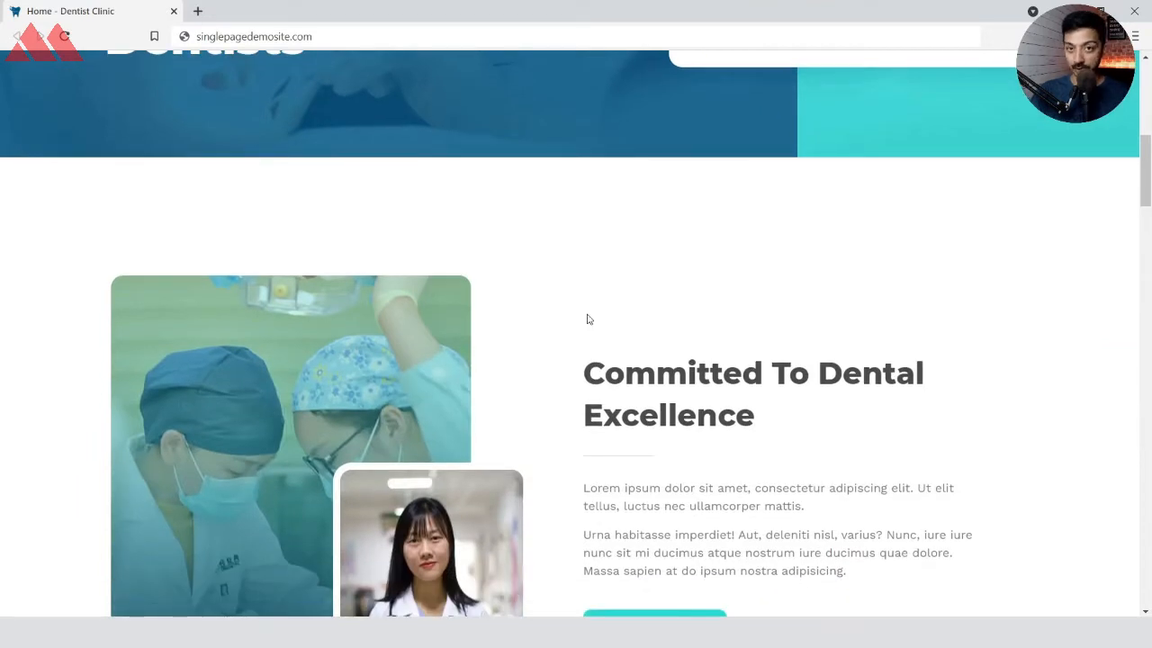
pyautogui.scroll(-3, 807, 393)
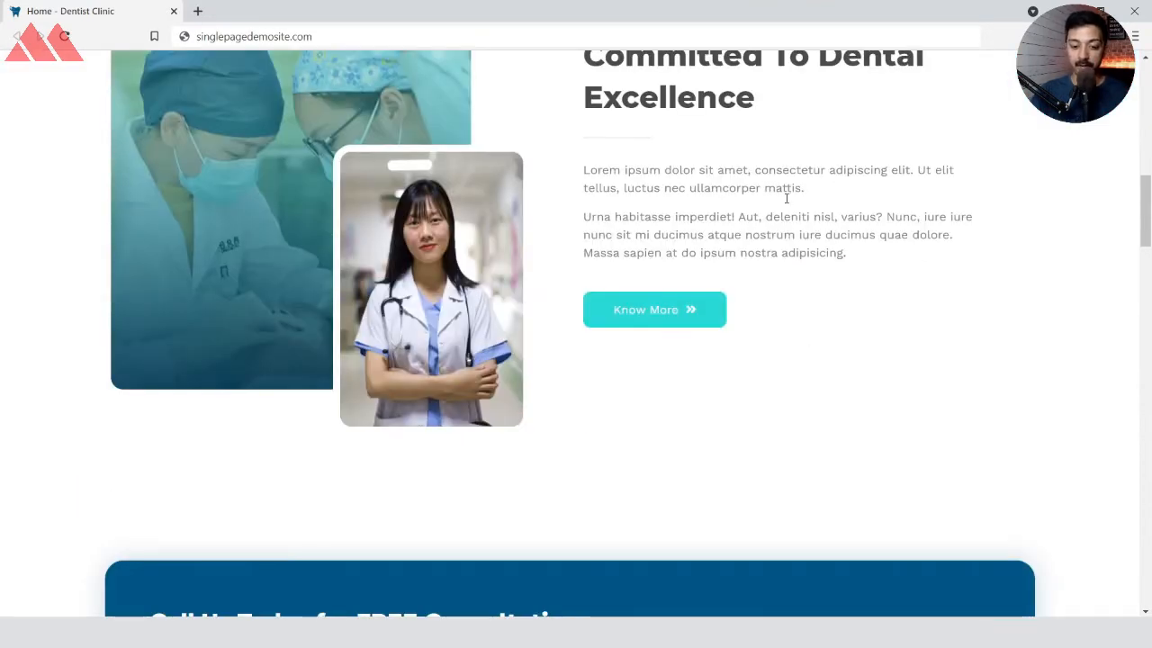
pyautogui.scroll(-4, 787, 197)
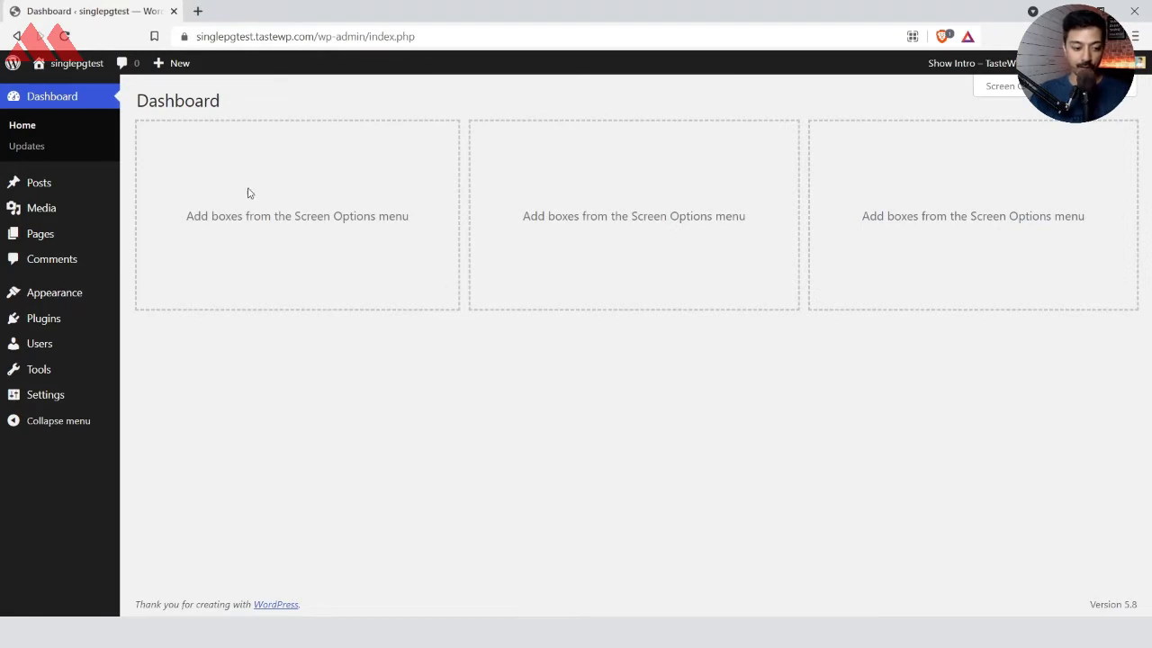
# Install and activate the Astra theme on the singlepgtest WordPress site
pyautogui.moveTo(43, 294)
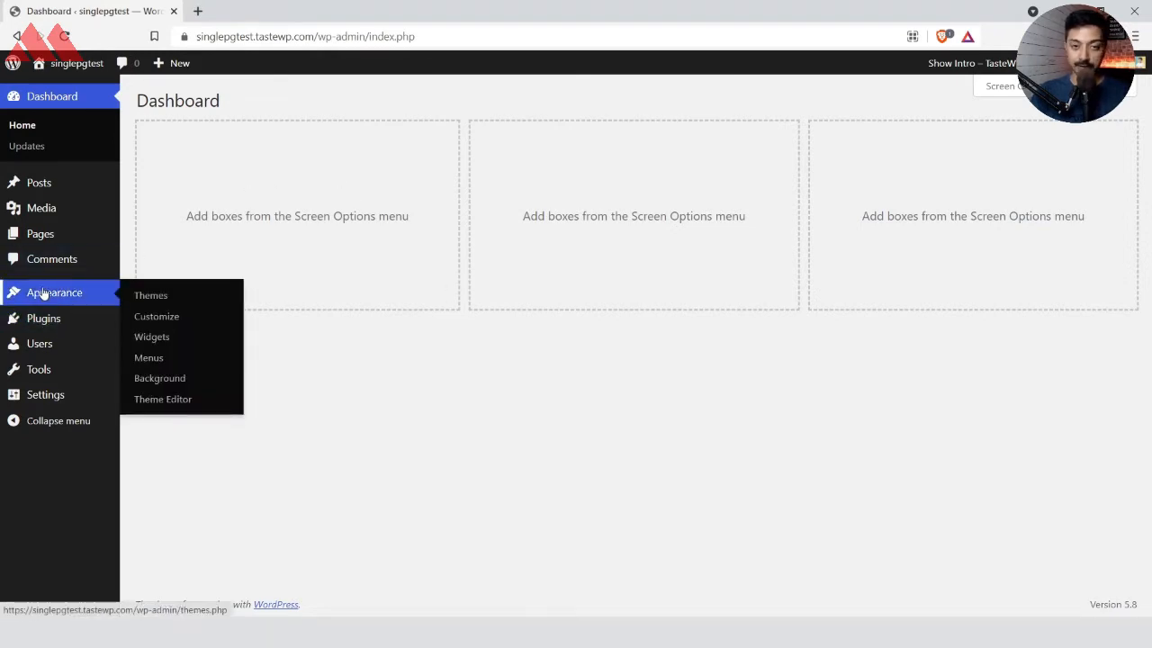
pyautogui.click(152, 304)
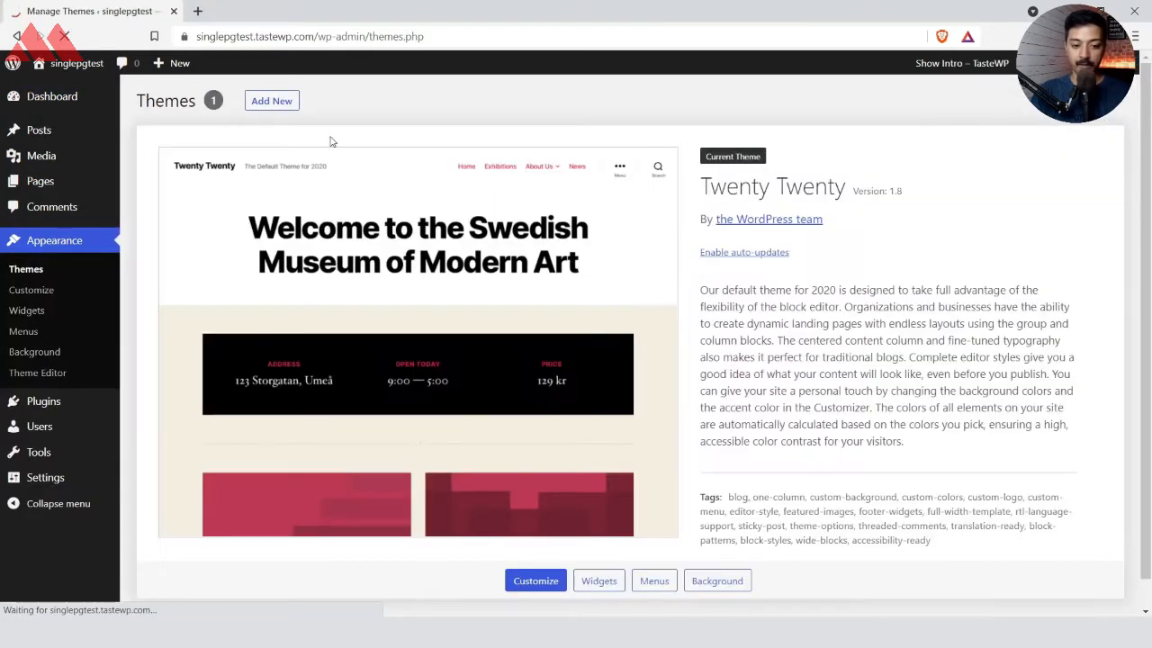
pyautogui.click(286, 108)
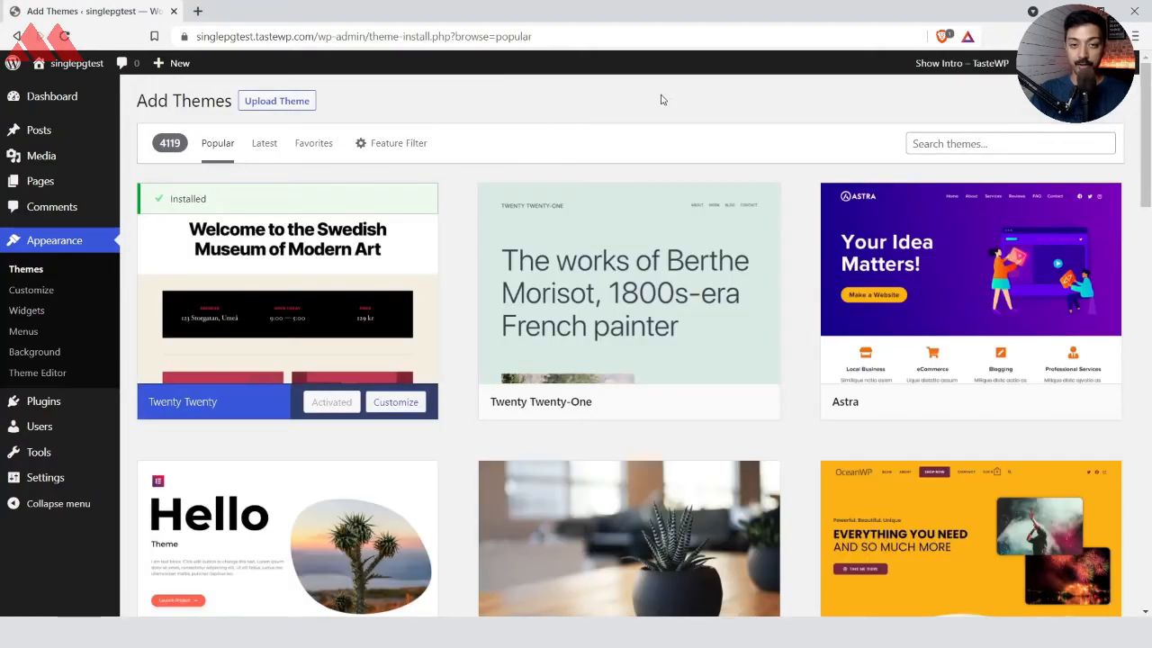
pyautogui.moveTo(957, 212)
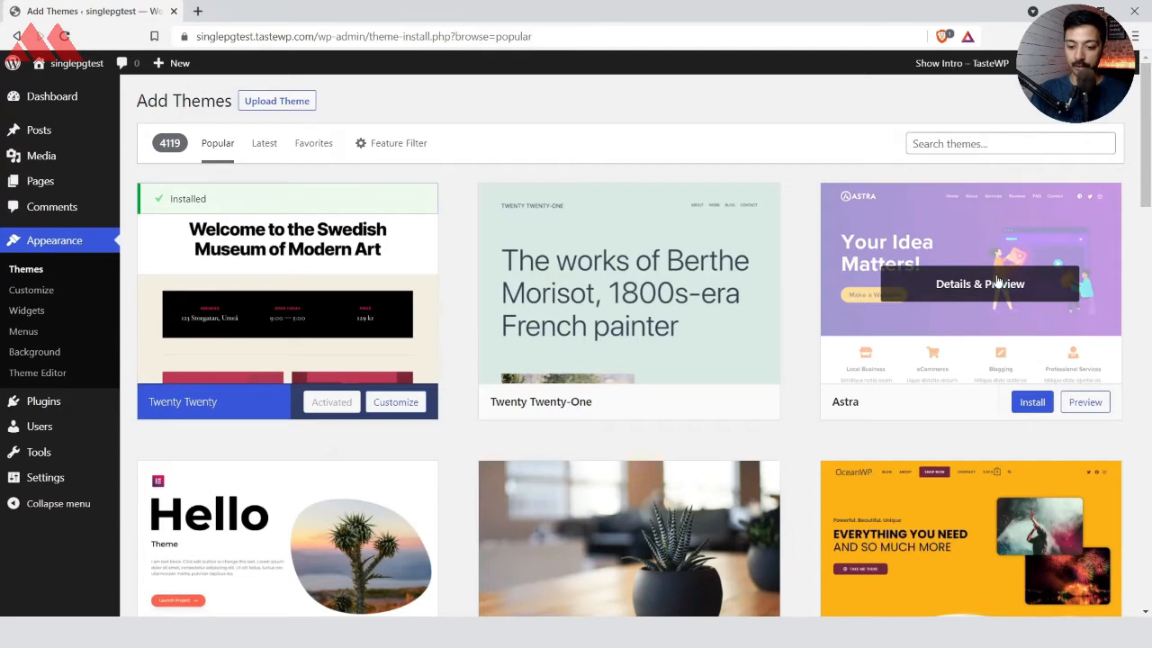
pyautogui.click(1035, 403)
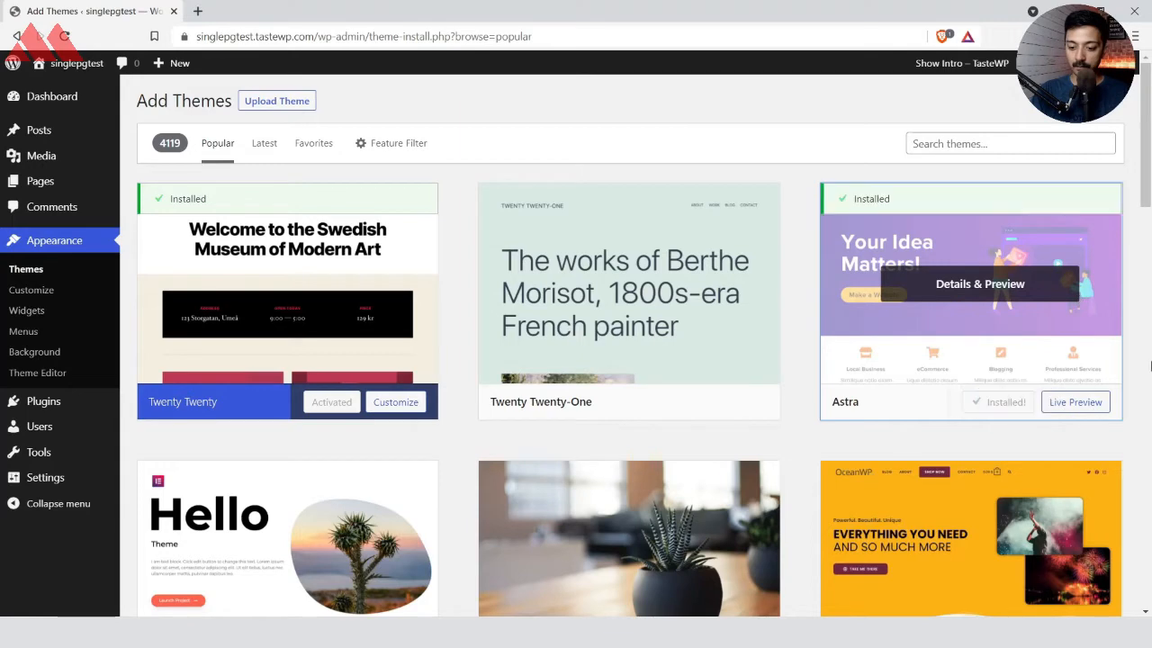
pyautogui.click(1009, 402)
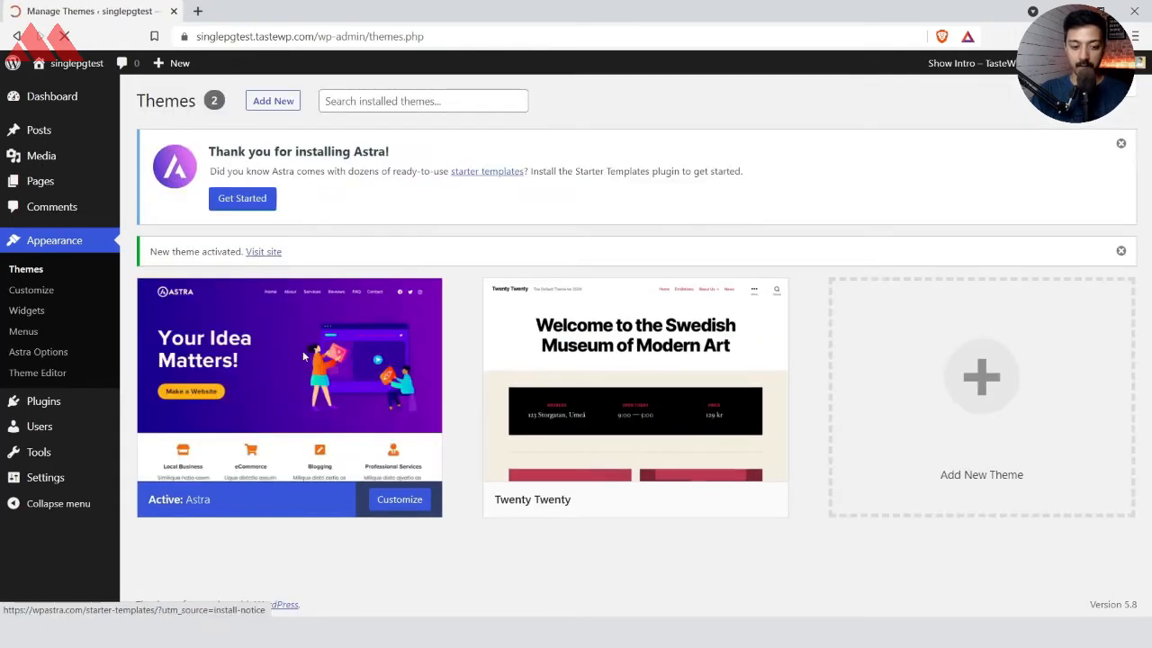
# Delete the unused Twenty Twenty theme and dismiss the Astra starter templates notice
pyautogui.click(666, 383)
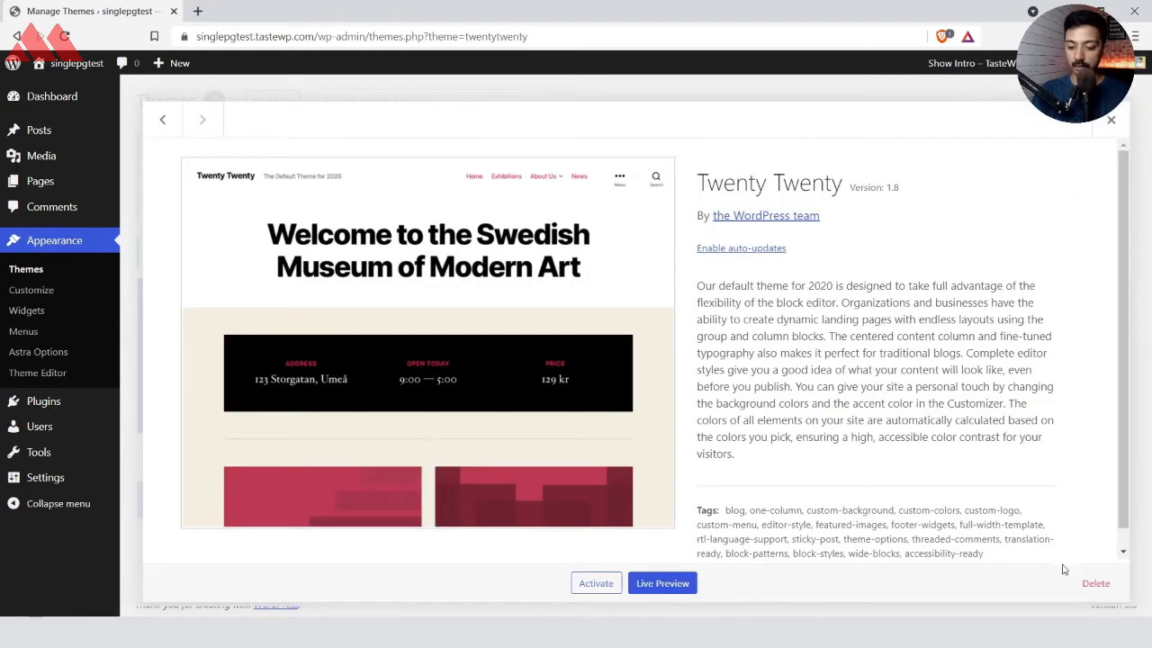
pyautogui.click(1096, 583)
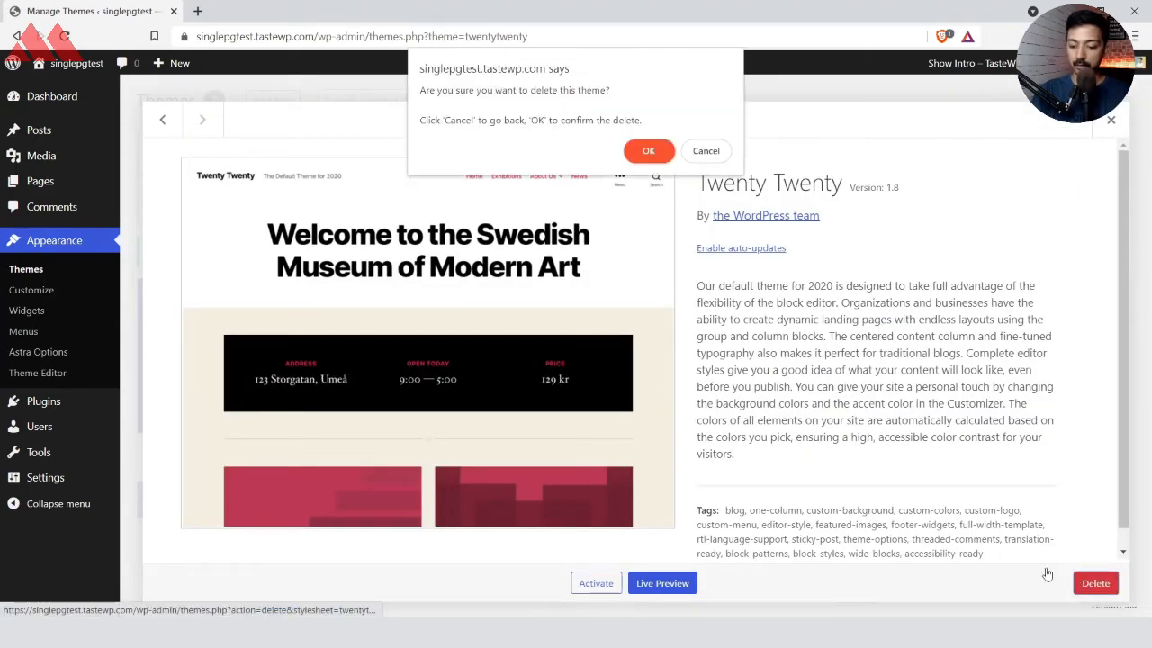
pyautogui.click(649, 151)
pyautogui.scroll(-3, 591, 338)
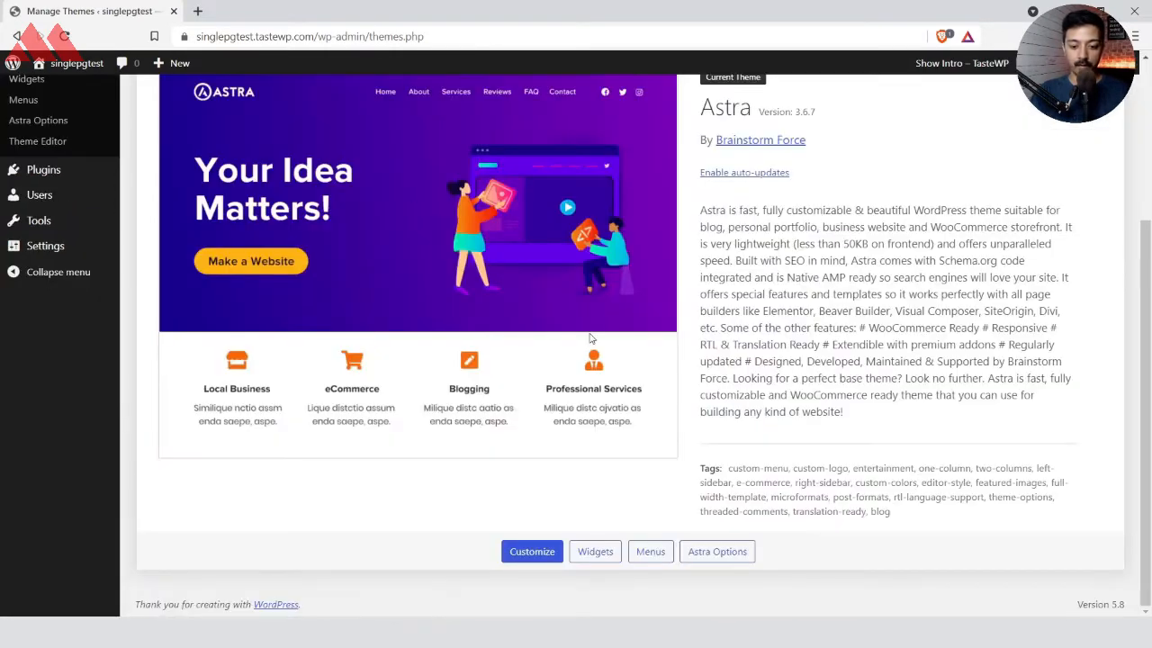
pyautogui.scroll(3, 592, 338)
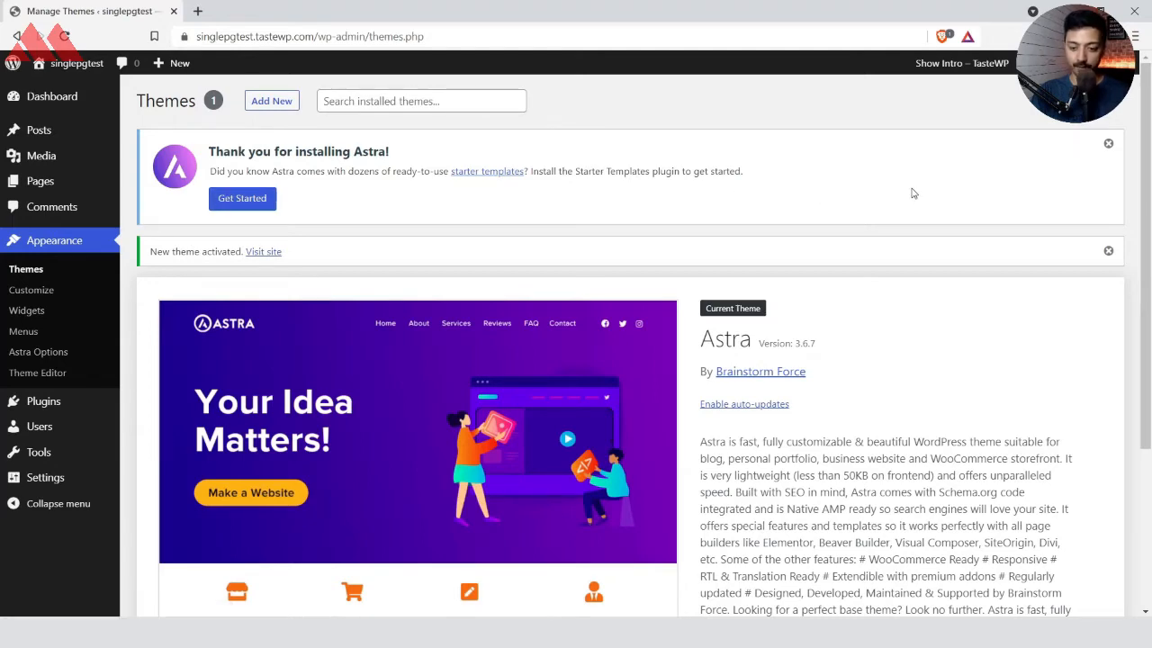
pyautogui.click(1111, 146)
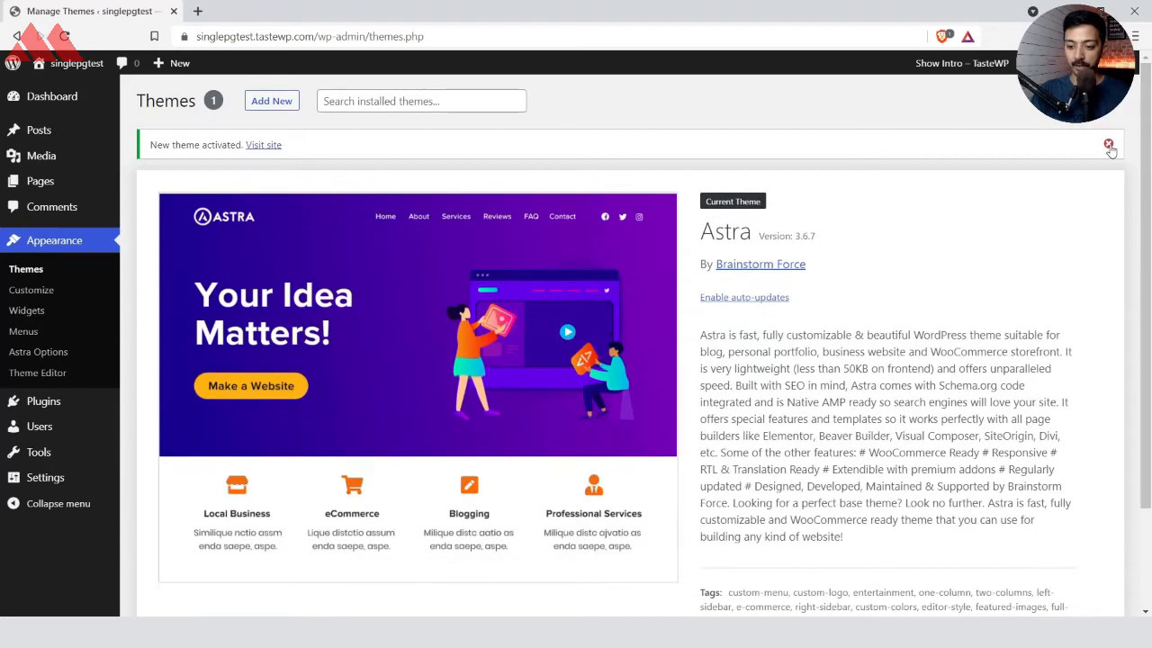
# Search the plugin directory for "starter templates", and install and activate the Starter Templates plugin by Brainstorm Force
pyautogui.moveTo(41, 403)
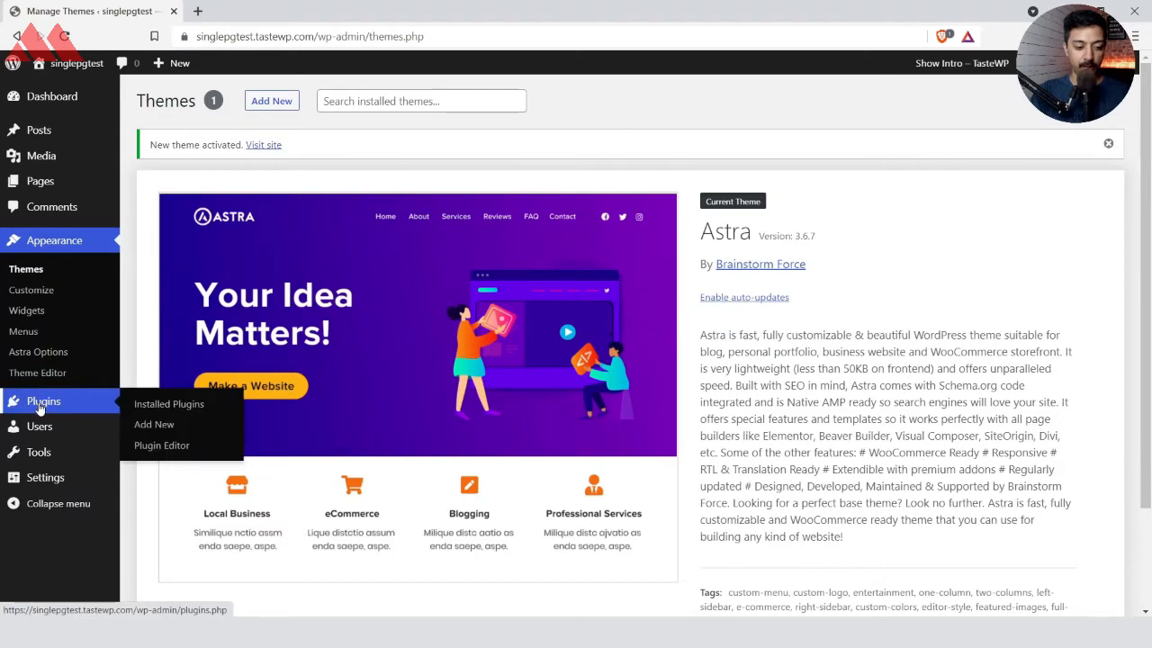
pyautogui.click(150, 433)
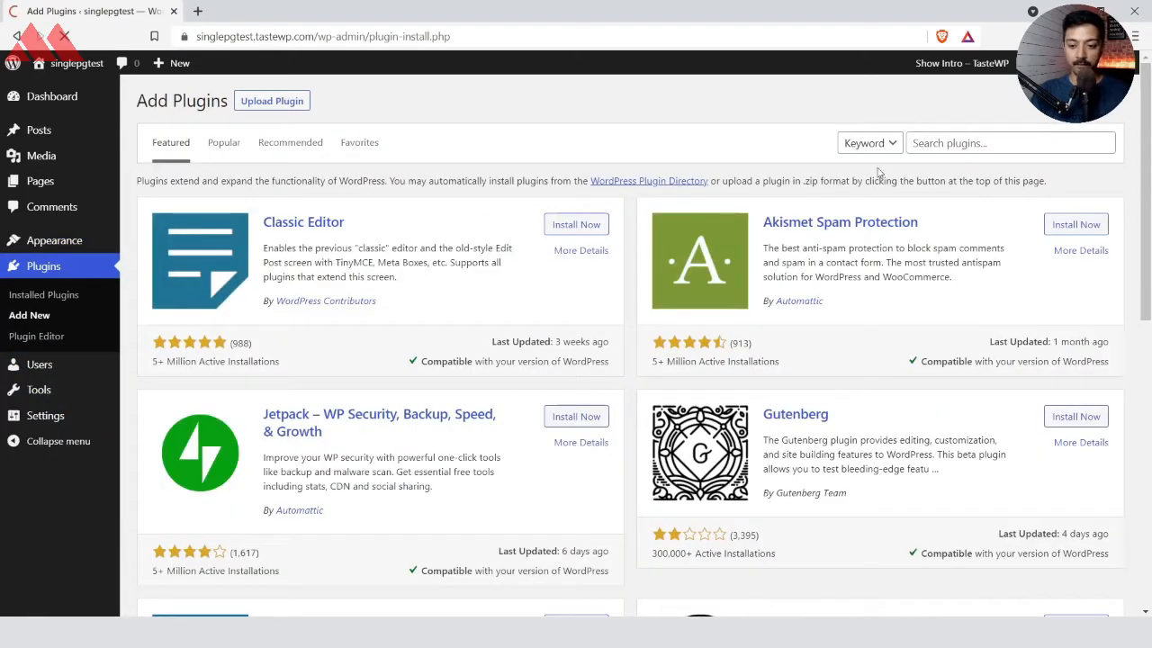
pyautogui.click(940, 145)
pyautogui.write('starter')
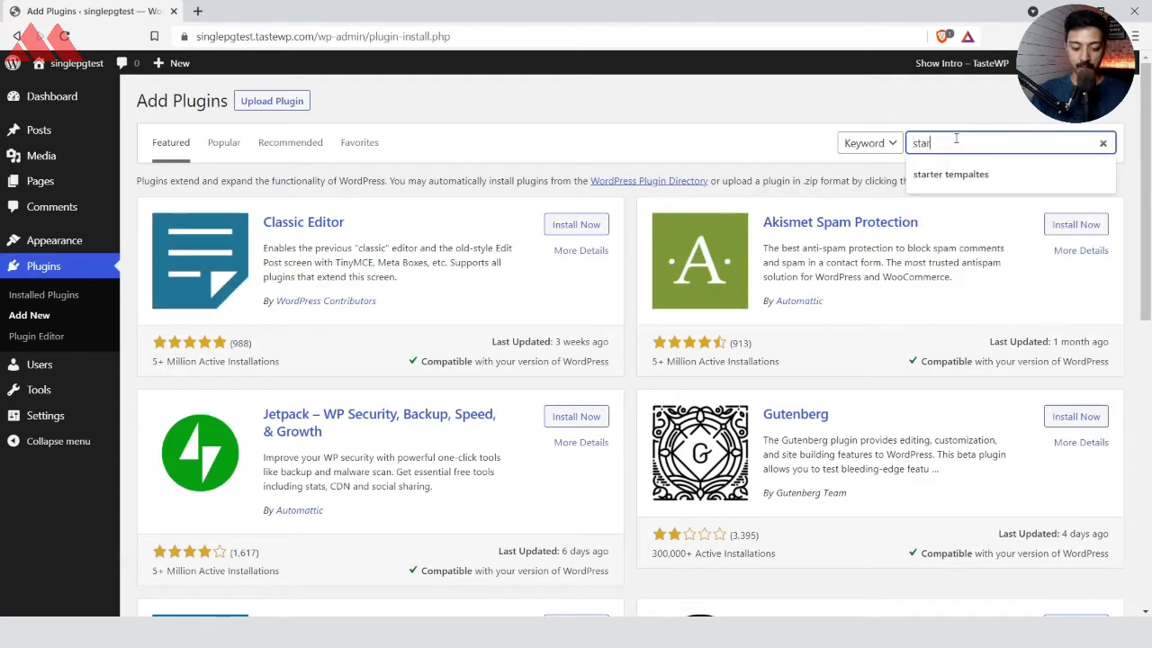
pyautogui.write(' templates')
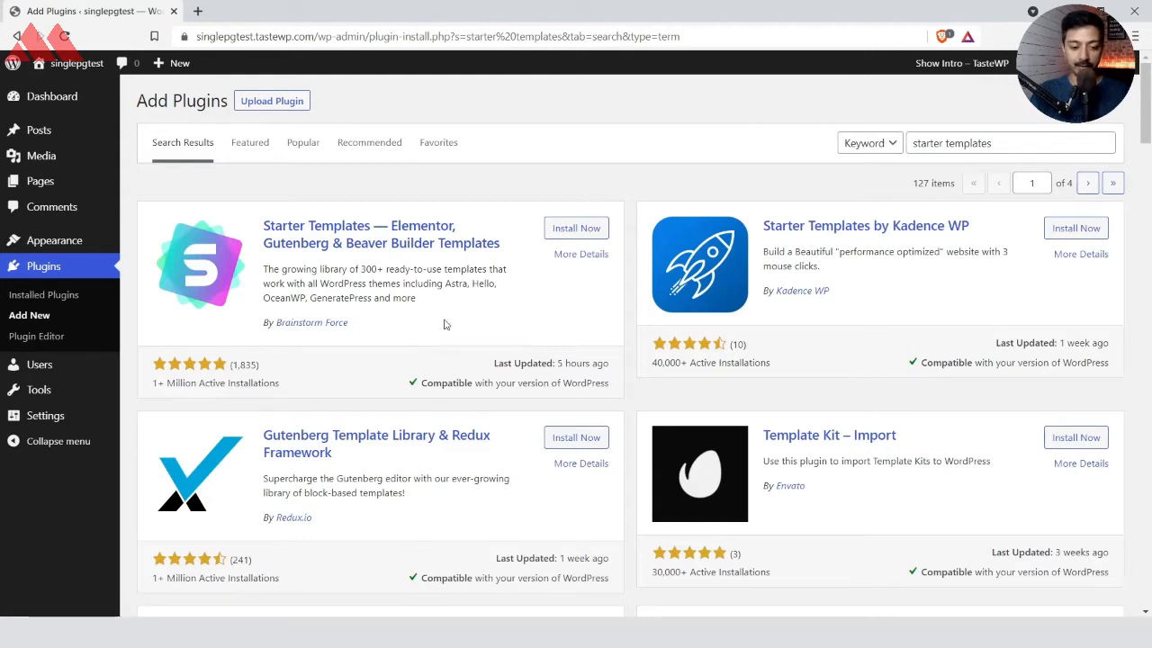
pyautogui.click(577, 228)
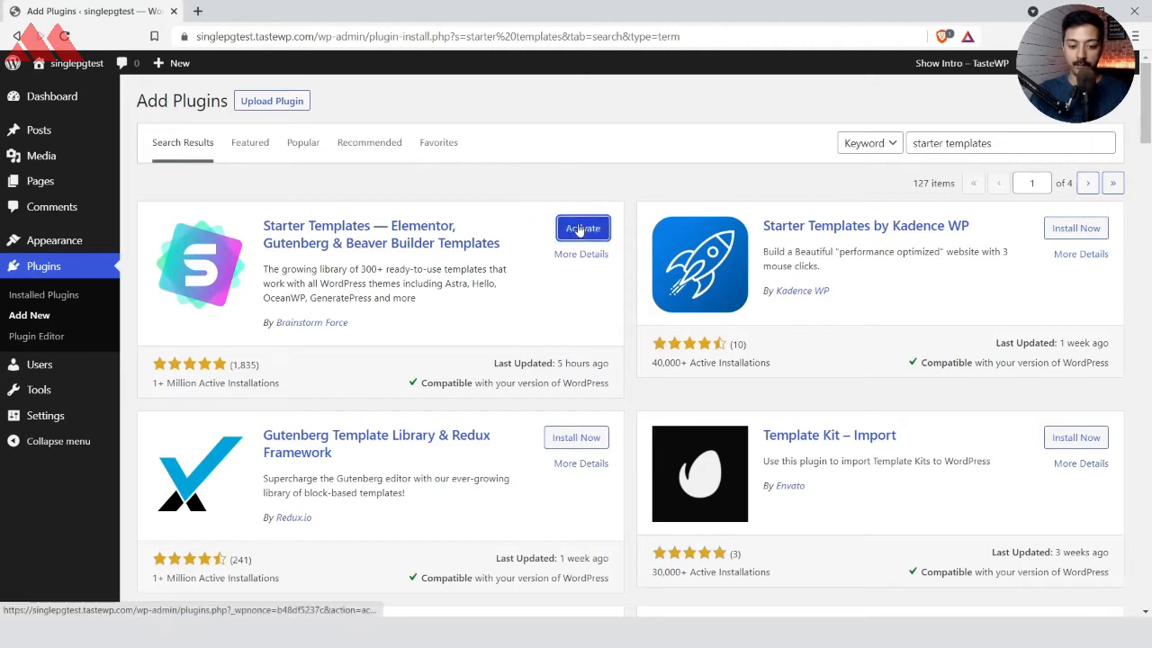
pyautogui.click(583, 229)
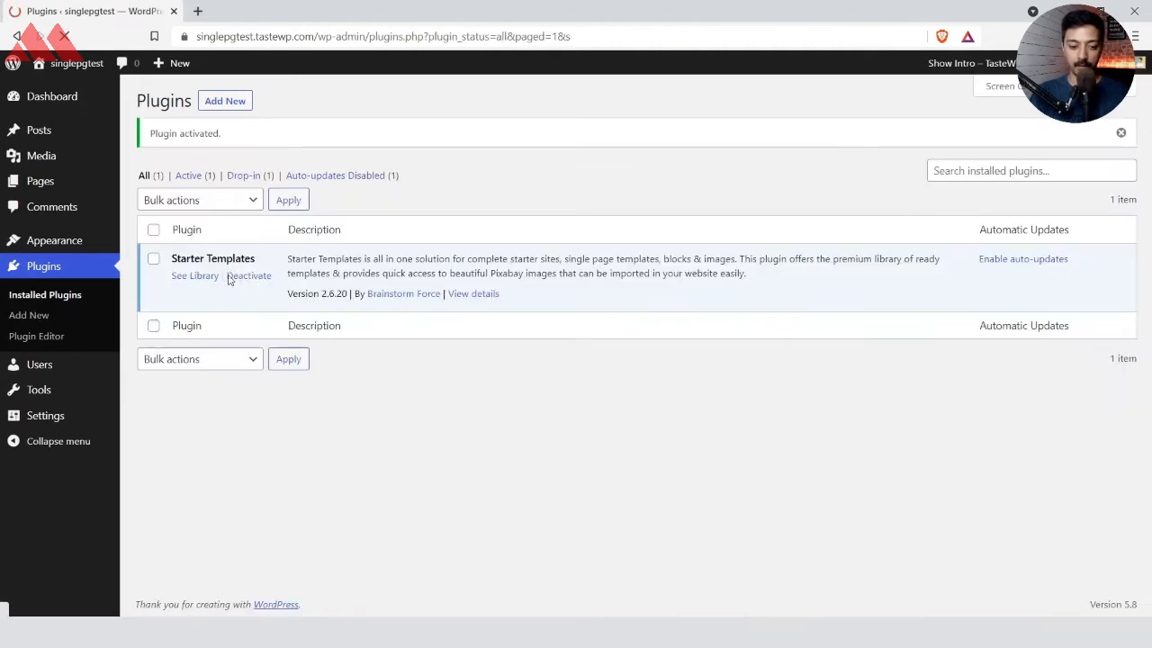
# Search the Starter Templates library for "single" and open the Dentist Clinic template
pyautogui.click(186, 279)
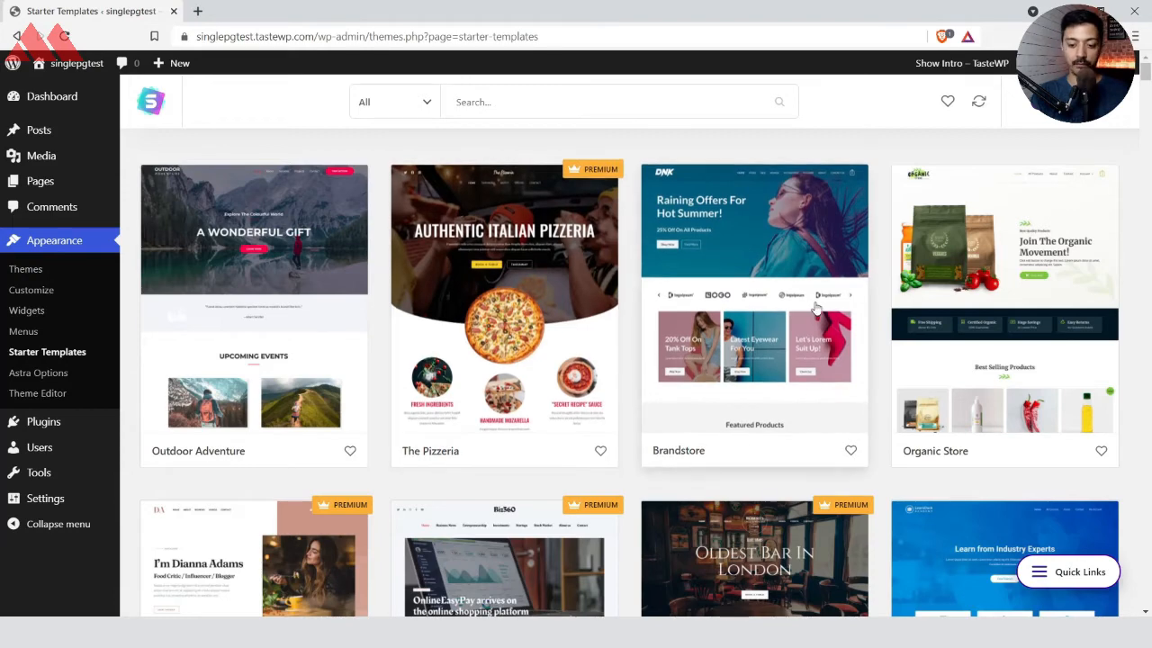
pyautogui.click(519, 107)
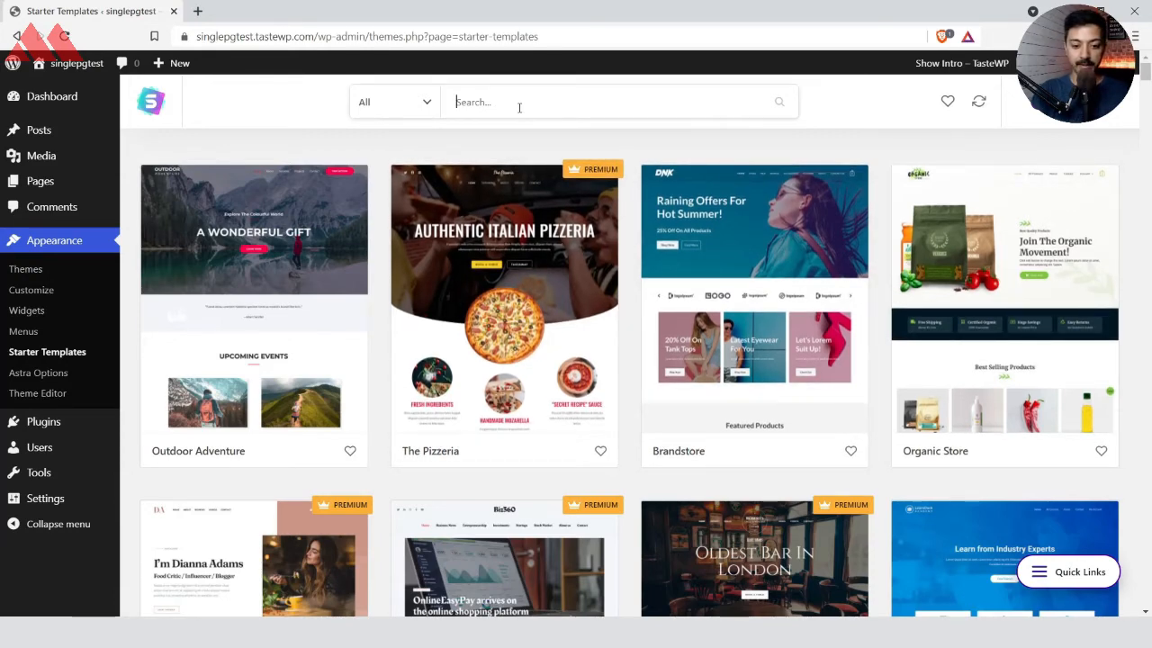
pyautogui.write('single')
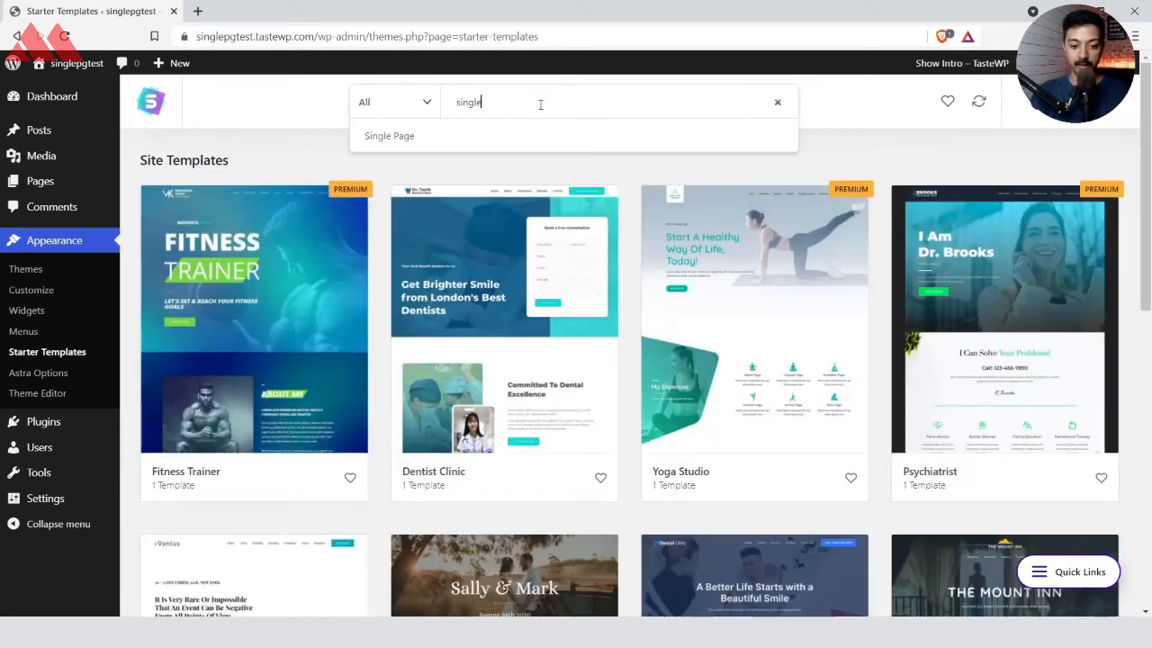
pyautogui.click(476, 283)
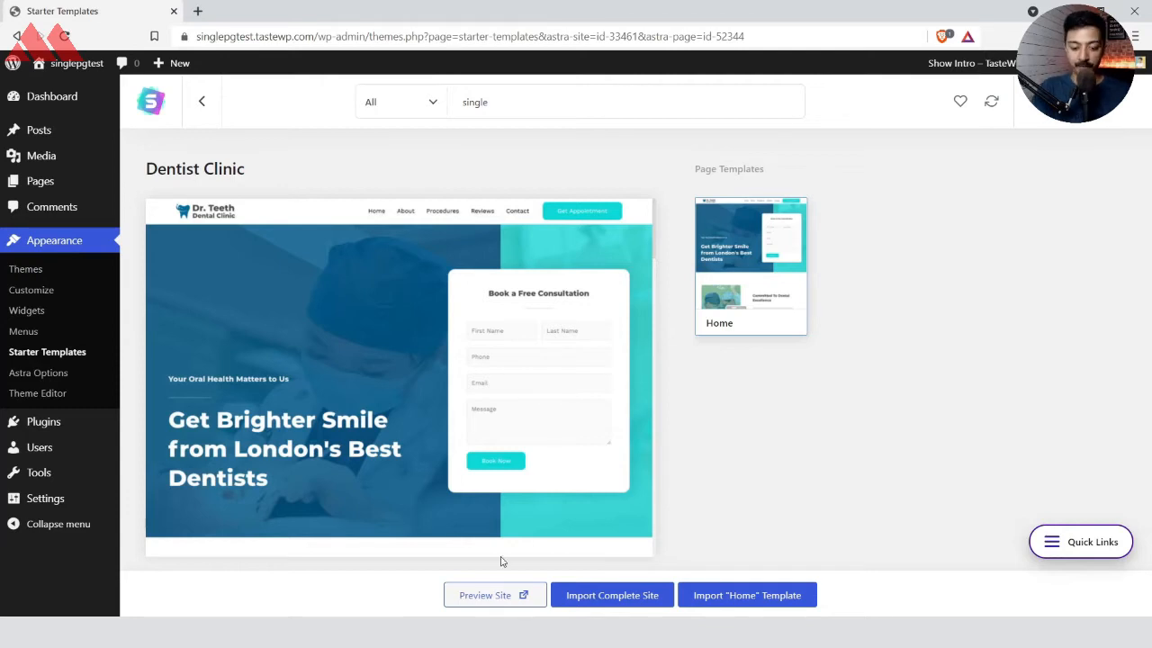
# Import the complete Dentist Clinic site, answering Intermediate and Myself/My company and skipping the contact details
pyautogui.click(623, 601)
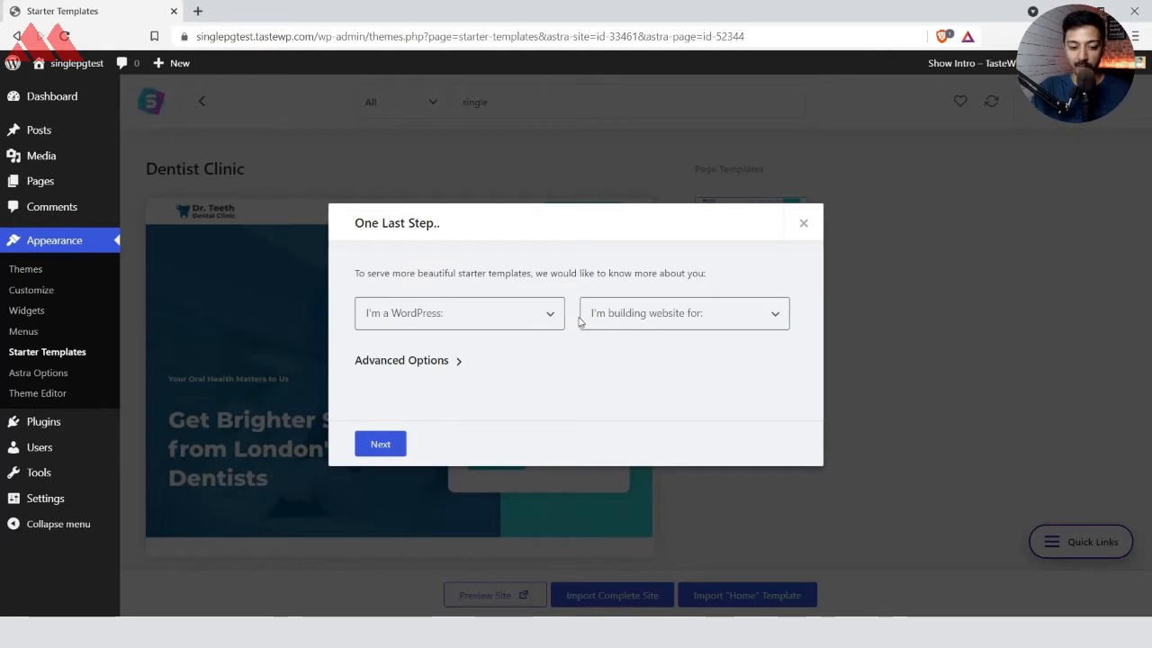
pyautogui.click(497, 323)
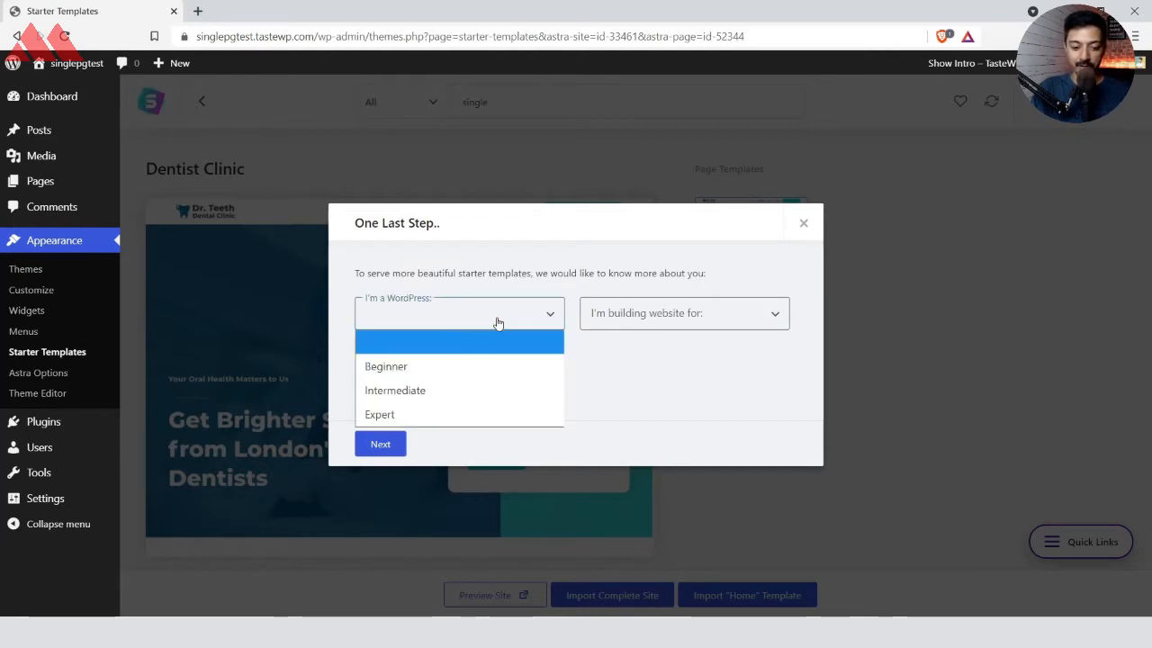
pyautogui.click(434, 387)
pyautogui.click(645, 310)
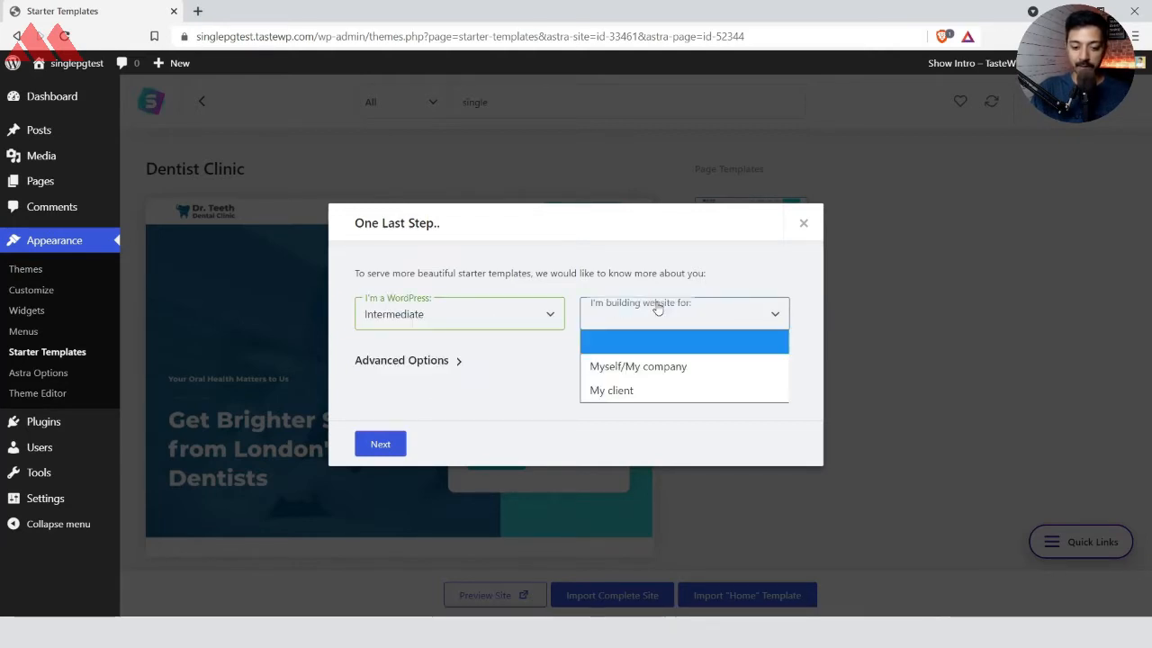
pyautogui.click(645, 366)
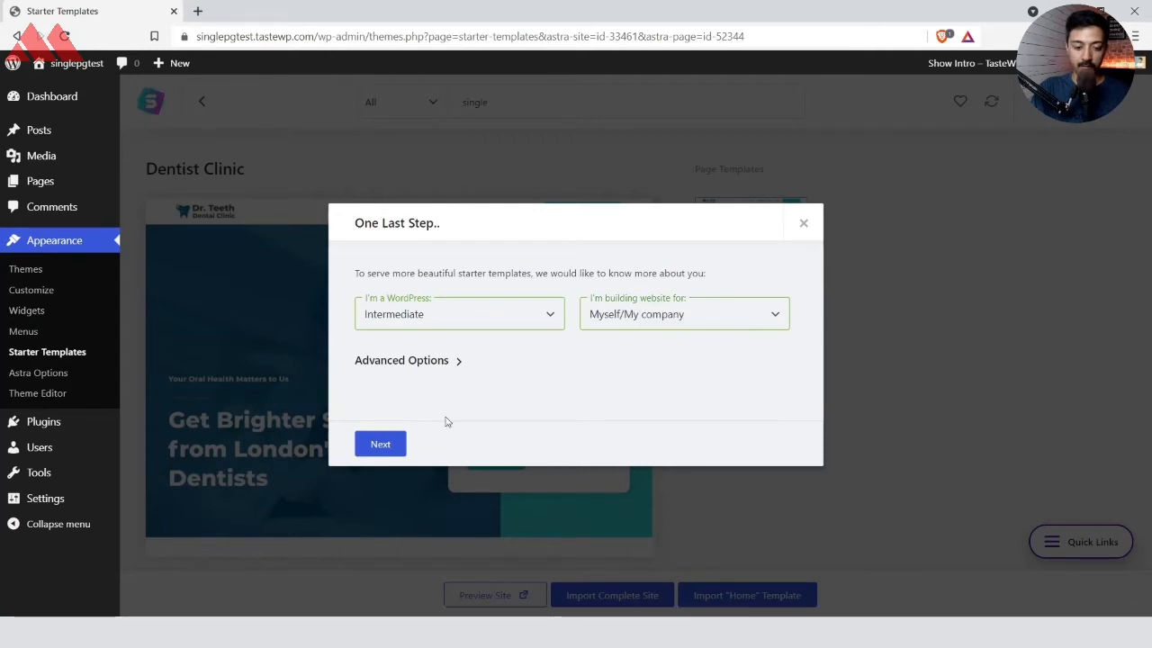
pyautogui.click(389, 443)
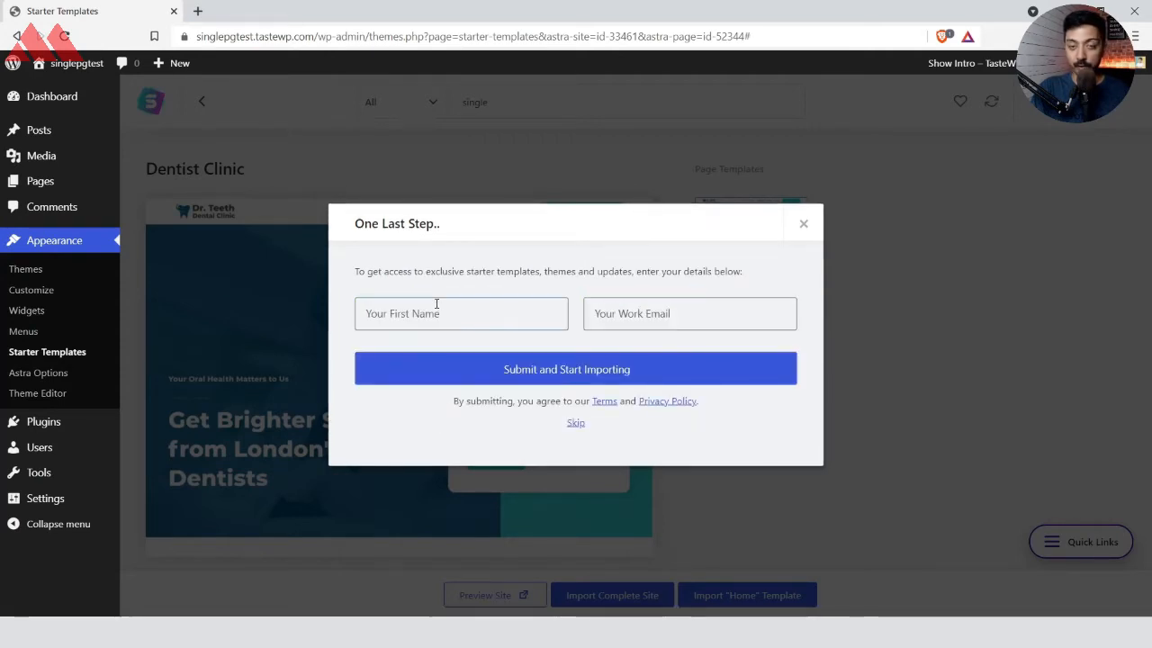
pyautogui.click(576, 424)
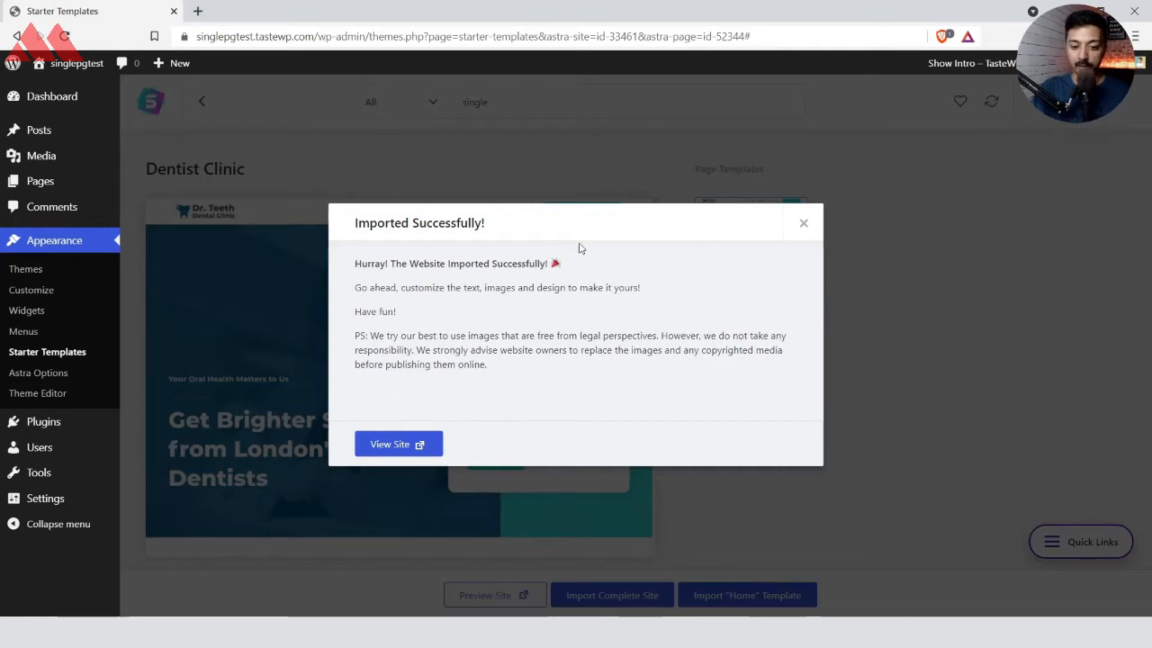
# Open the imported site in a new browser tab and close the import dialog
pyautogui.rightClick(381, 443)
pyautogui.click(399, 457)
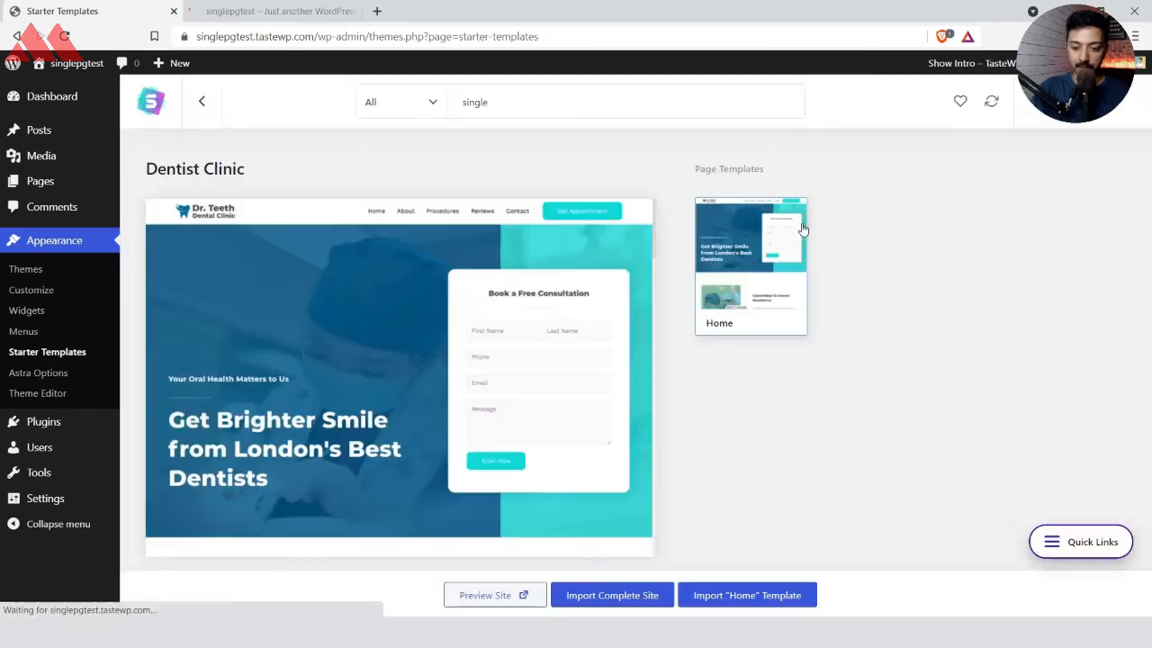
pyautogui.click(804, 222)
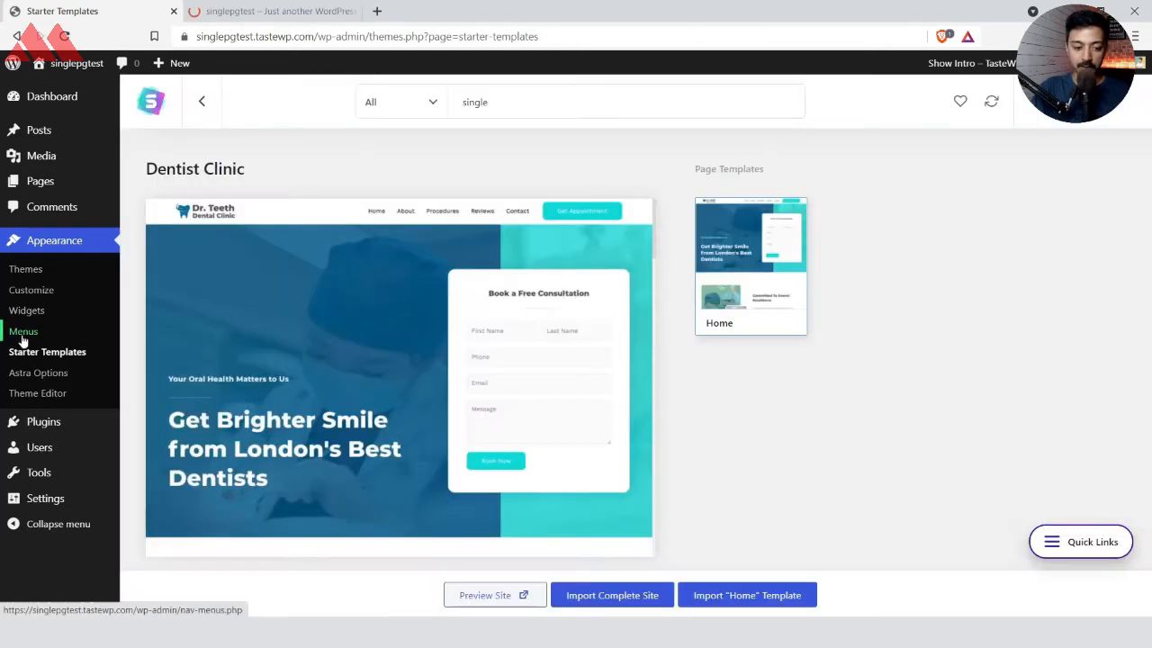
# Check the list of installed plugins and look over the imported homepage down to its footer
pyautogui.click(29, 423)
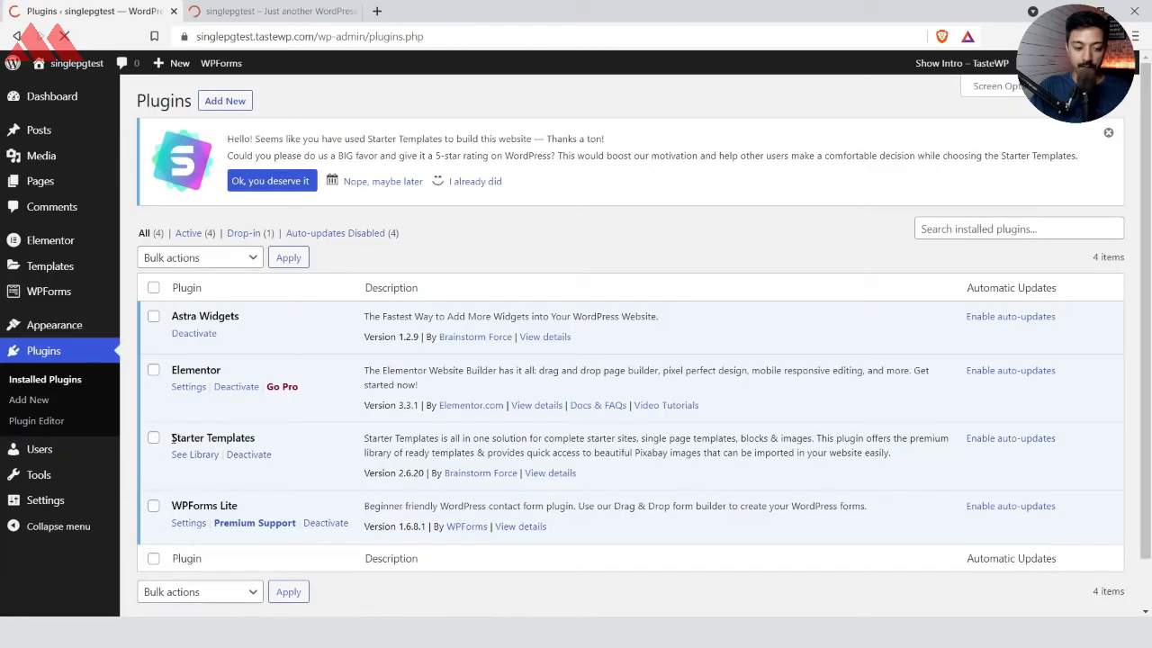
pyautogui.tripleClick(266, 439)
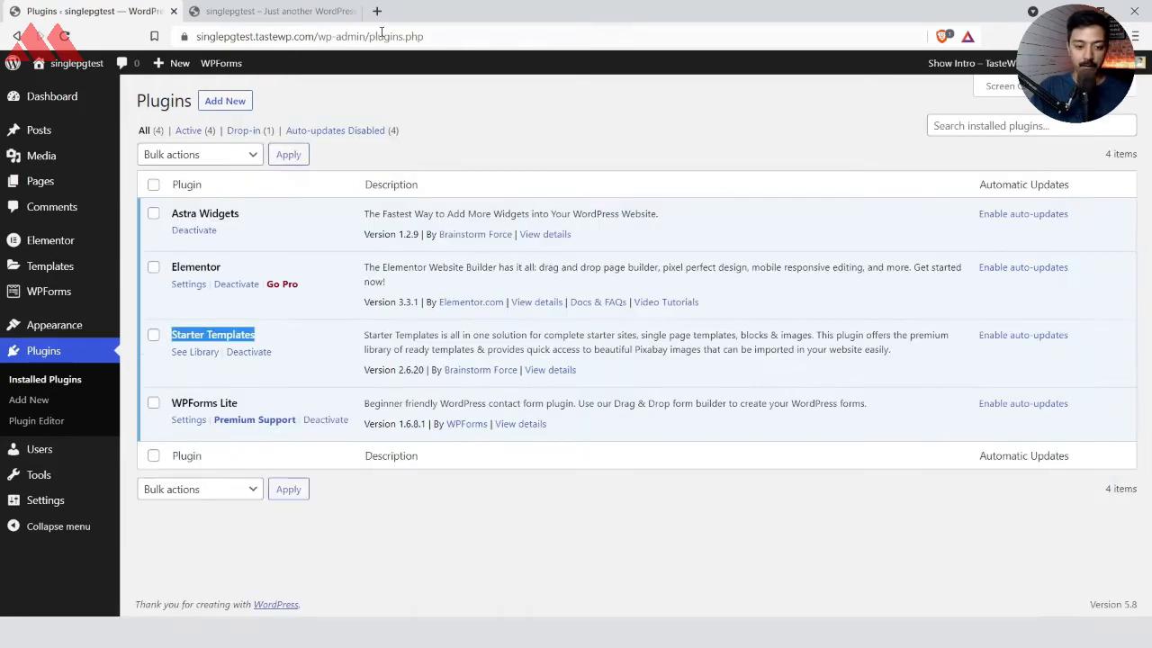
pyautogui.click(319, 11)
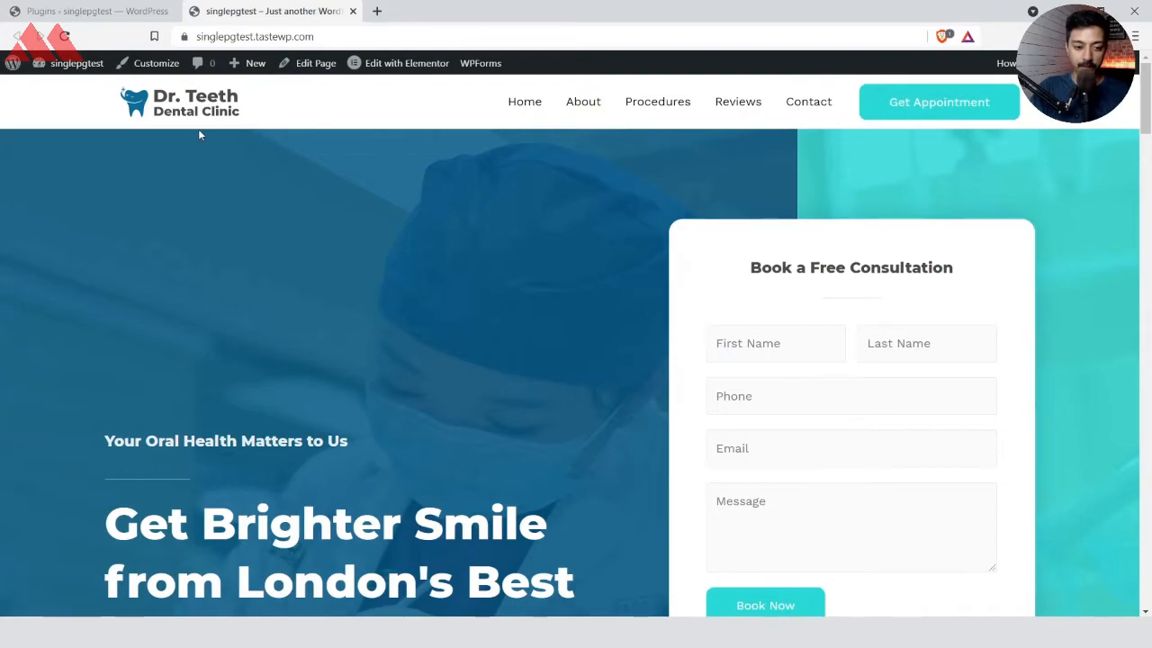
pyautogui.scroll(-20, 615, 292)
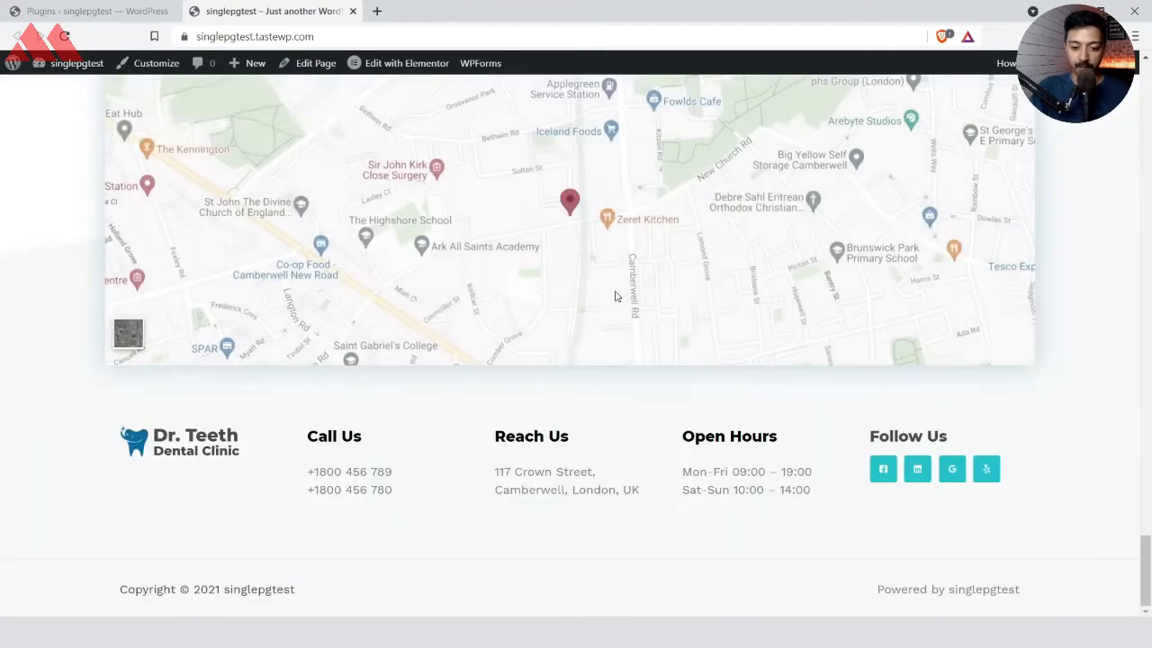
pyautogui.scroll(20, 616, 296)
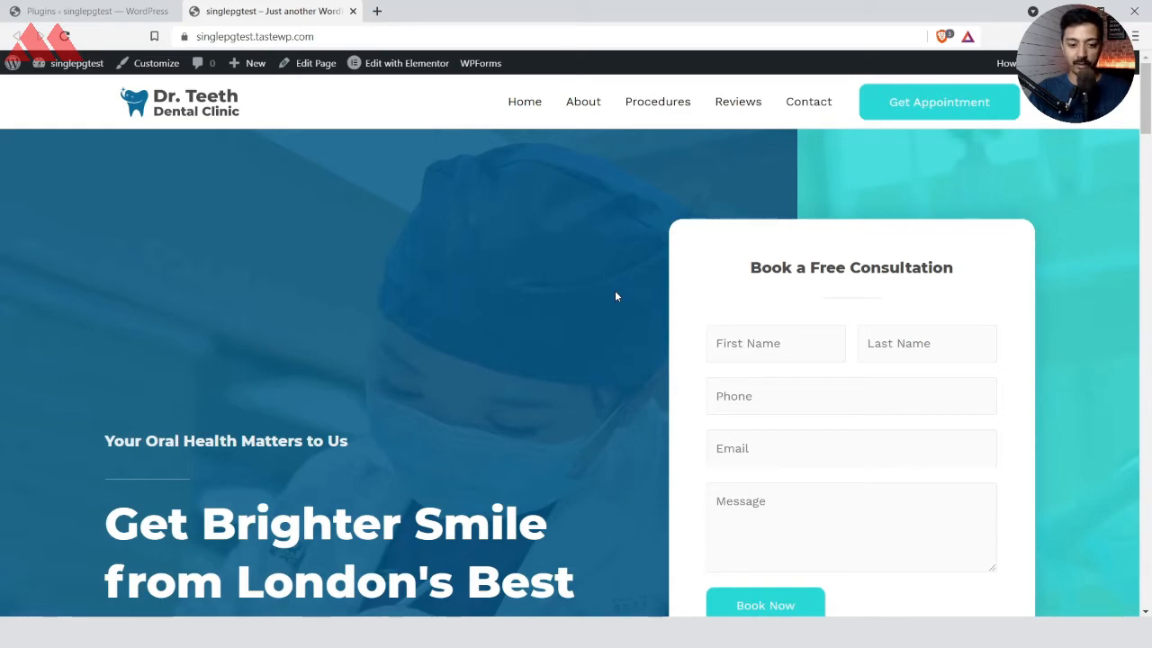
pyautogui.moveTo(406, 72)
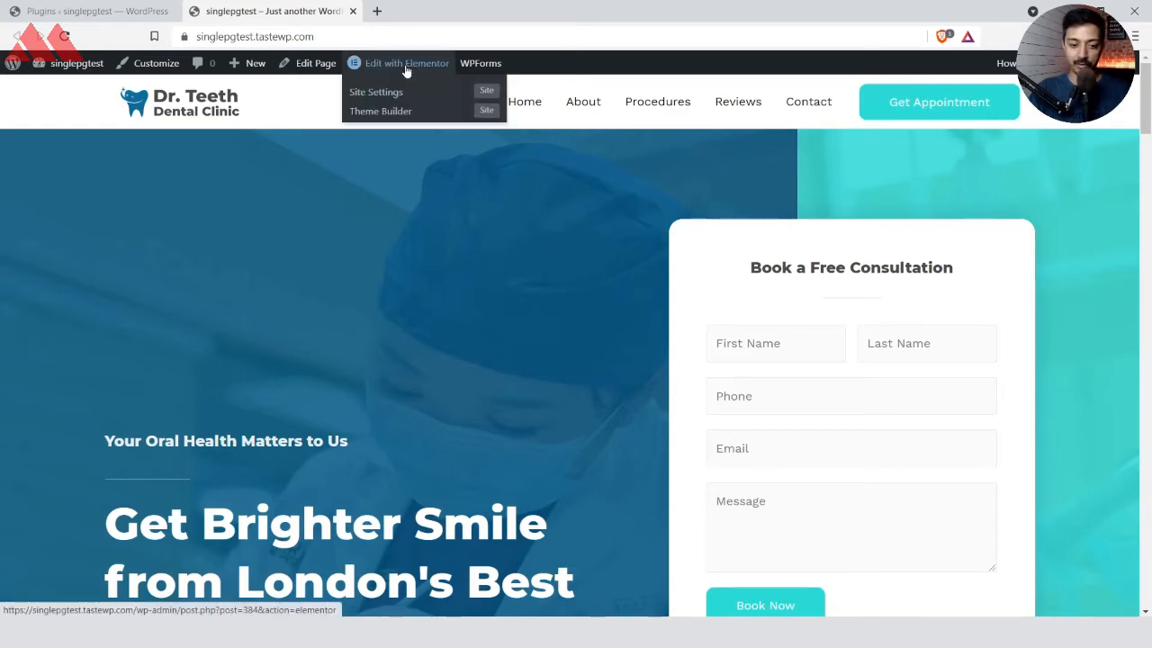
pyautogui.scroll(-9, 349, 412)
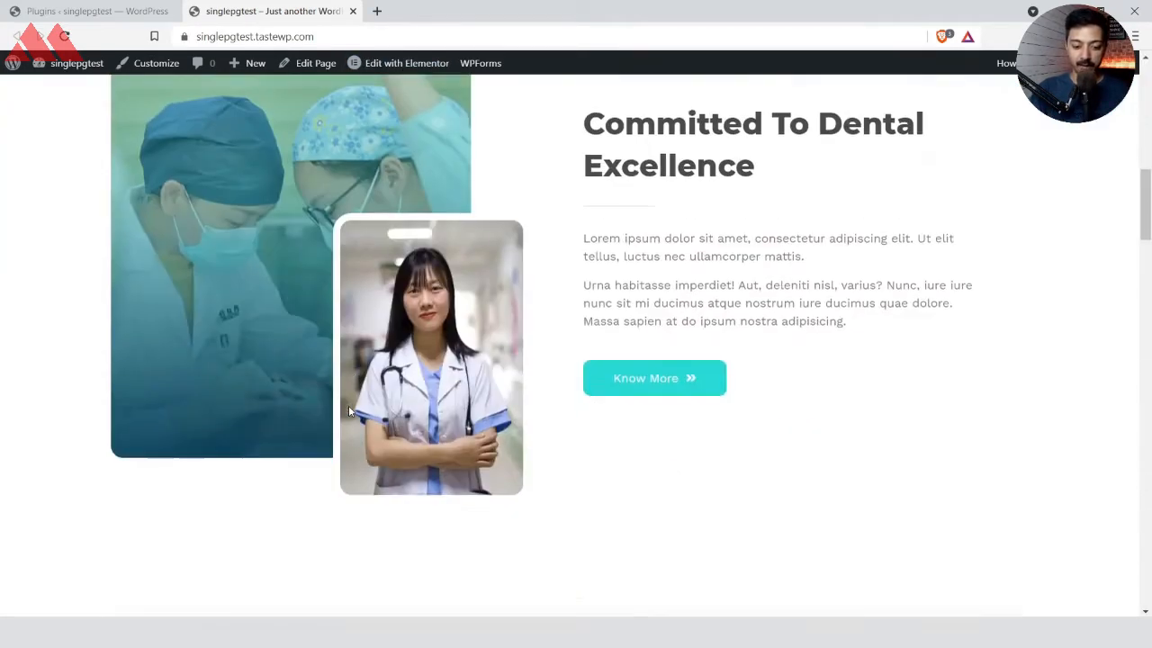
pyautogui.scroll(10, 348, 412)
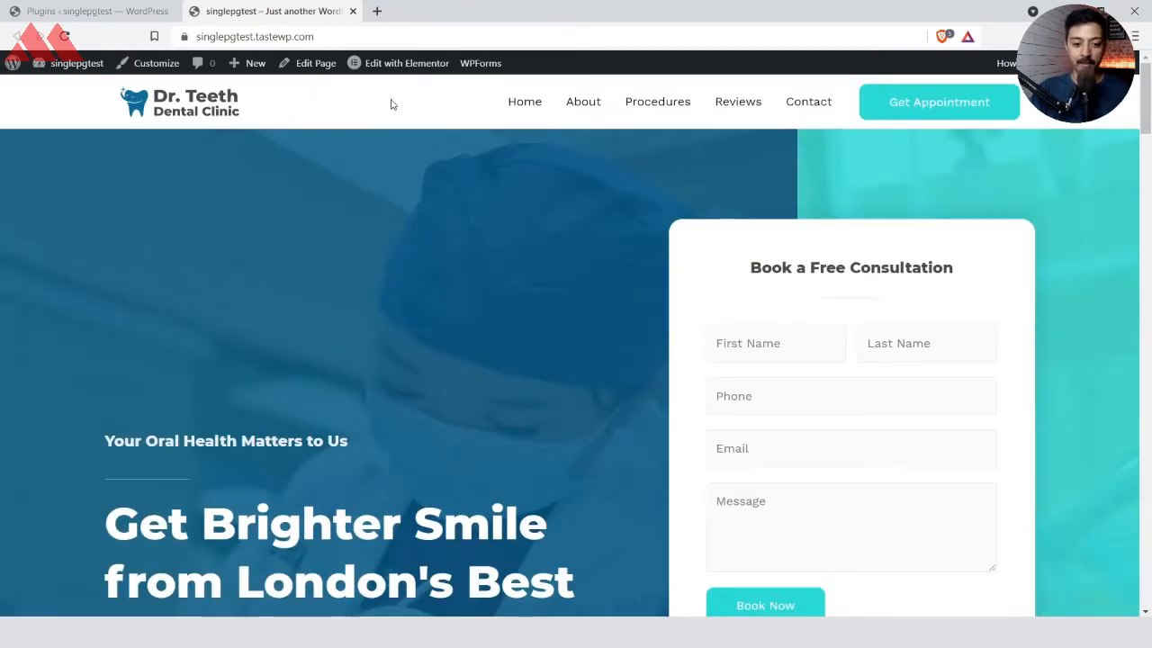
# Open the imported homepage for editing with Elementor
pyautogui.click(406, 69)
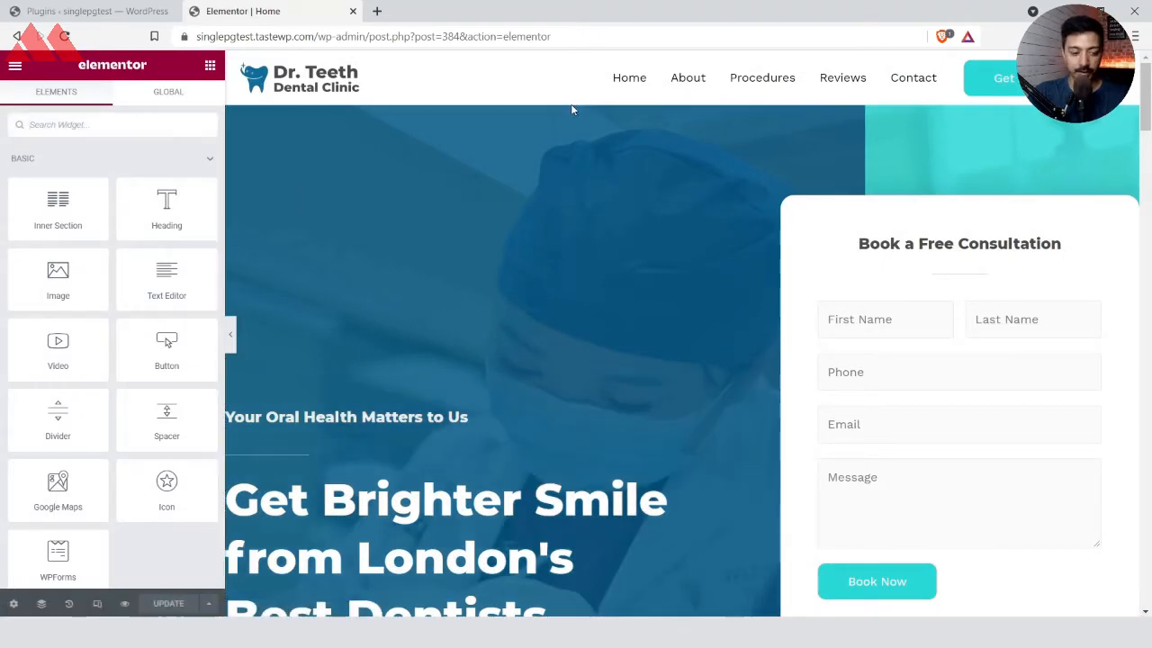
pyautogui.scroll(-4, 193, 234)
pyautogui.scroll(4, 57, 180)
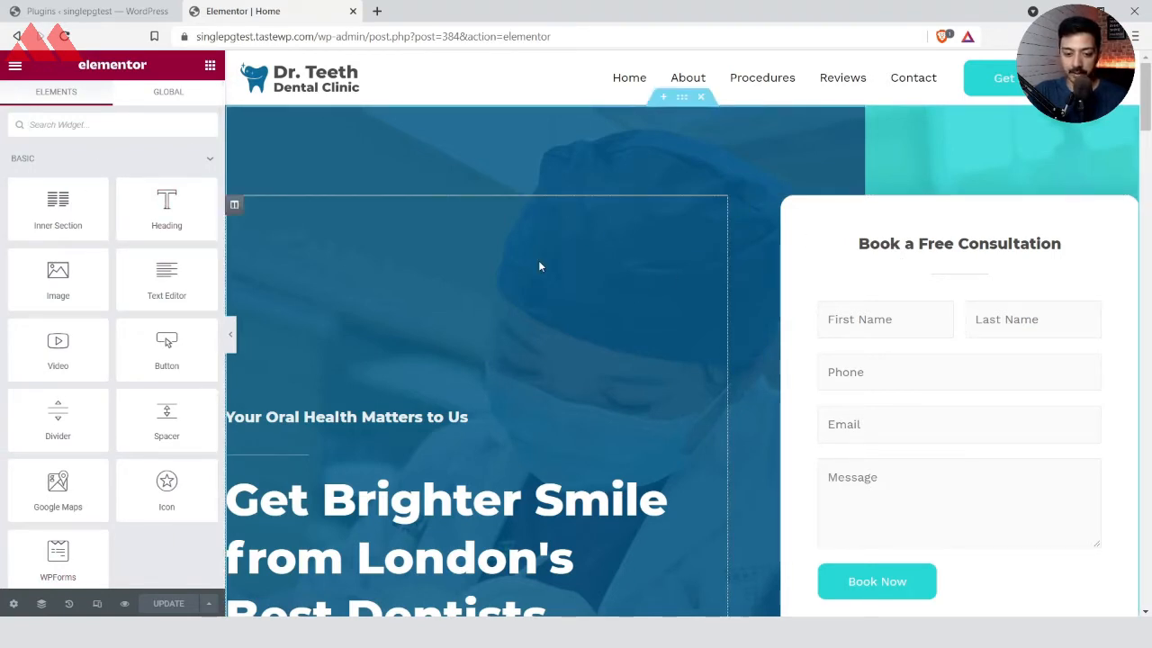
# Change the last word of the opening banner's main heading to "Services"
pyautogui.scroll(-3, 538, 260)
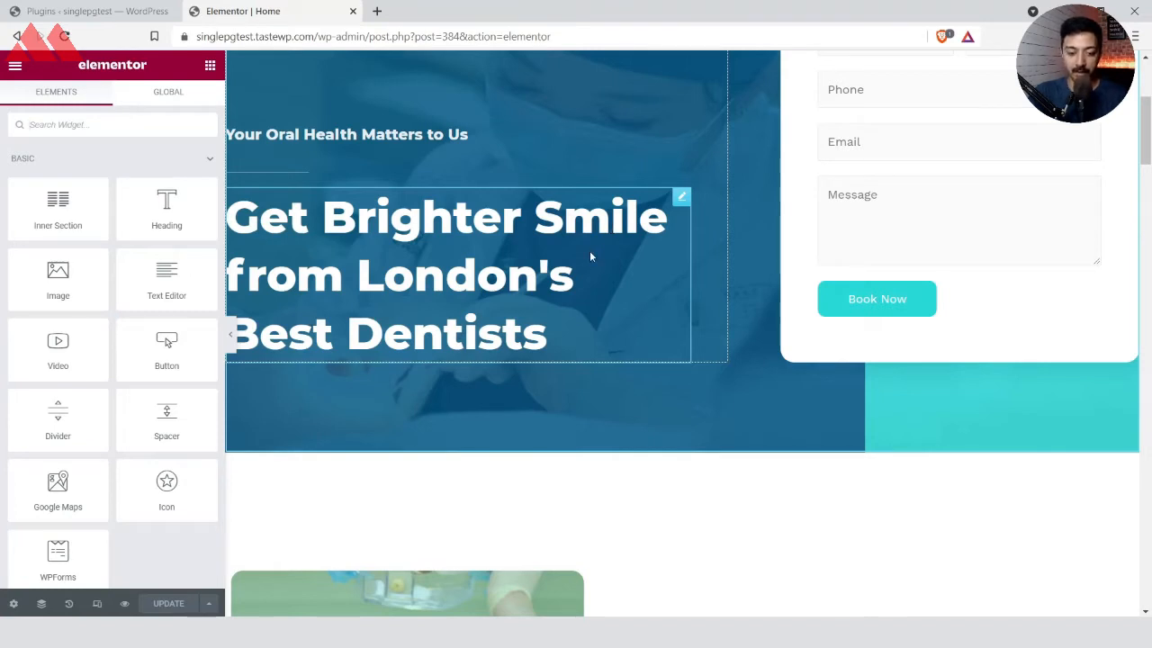
pyautogui.click(682, 198)
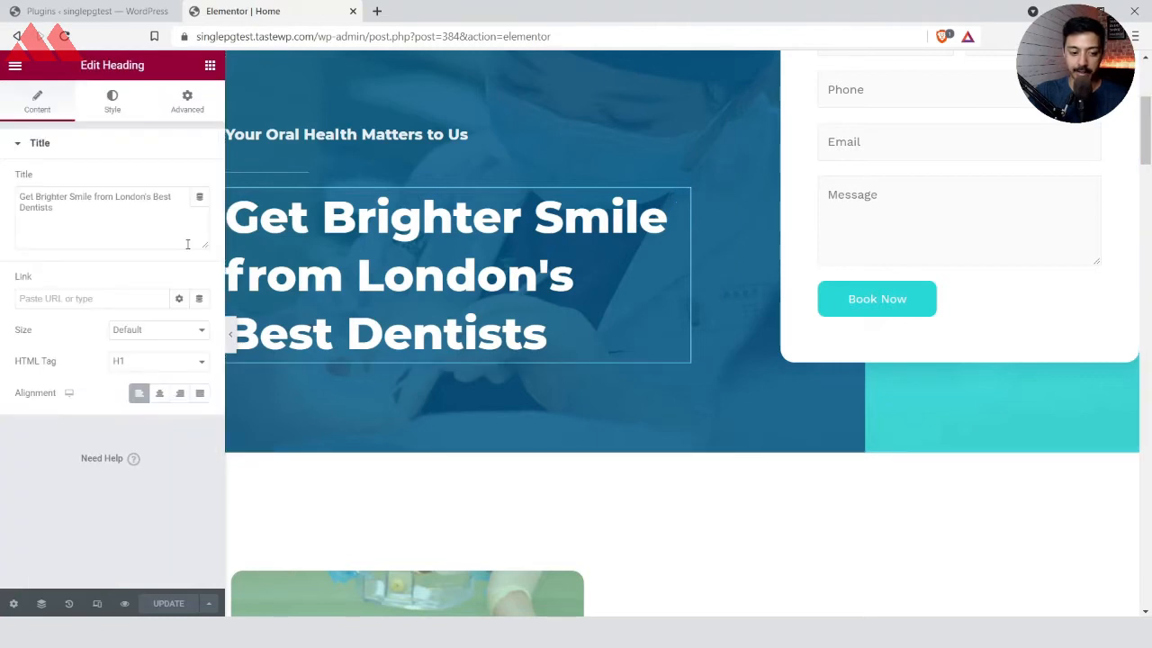
pyautogui.click(60, 215)
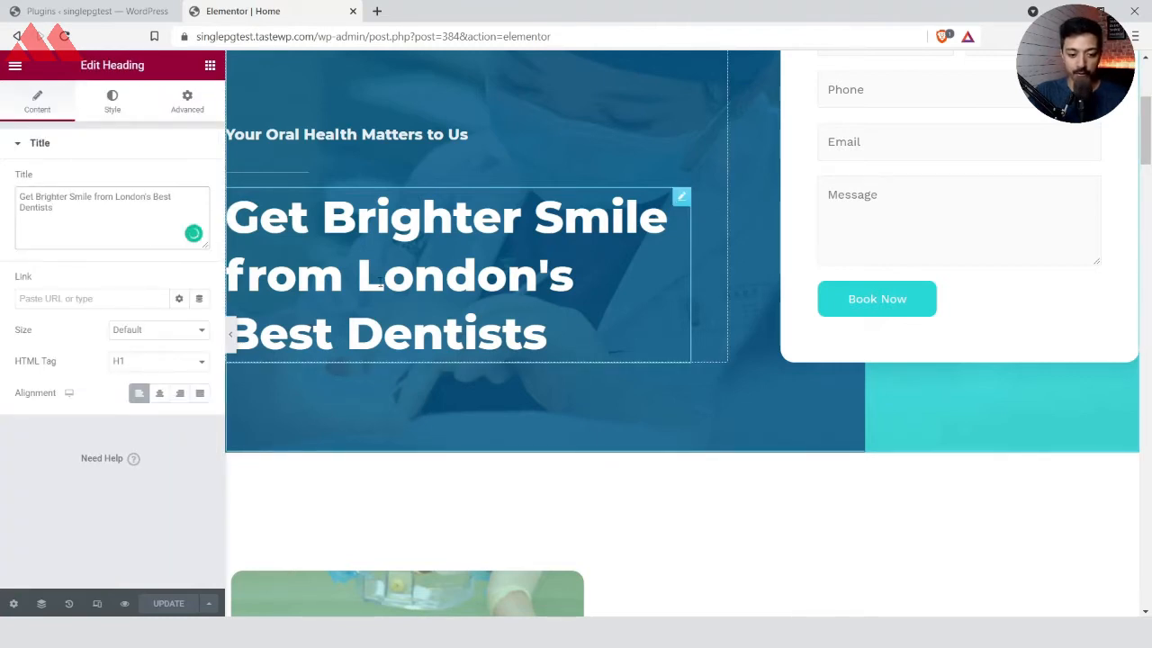
pyautogui.click(433, 298)
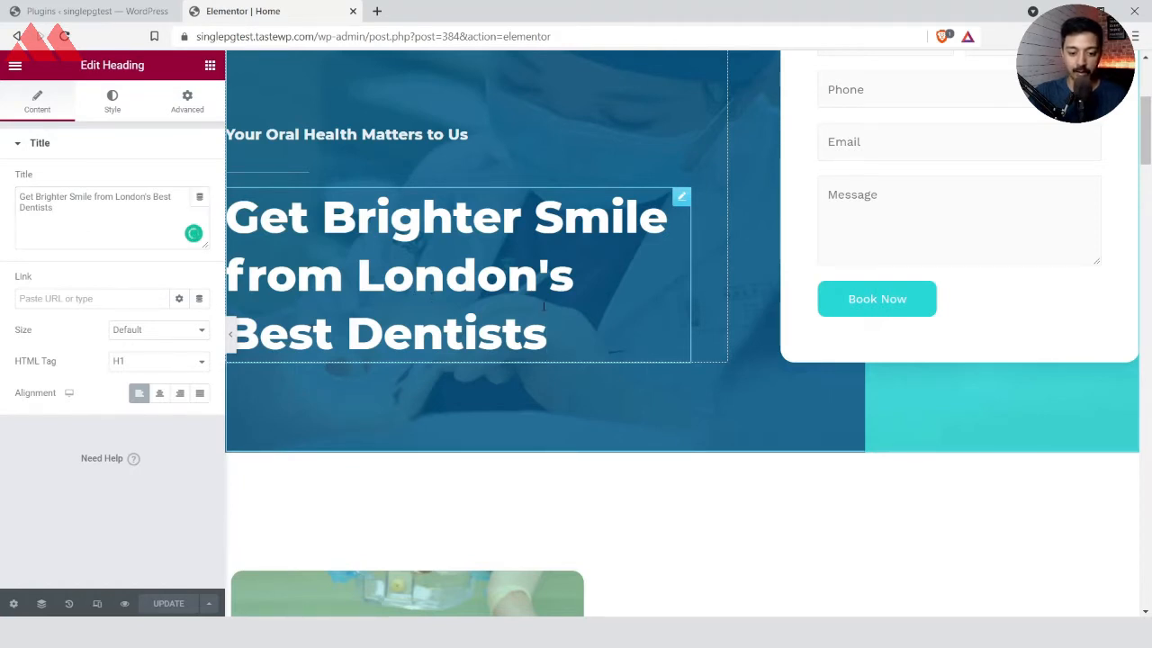
pyautogui.hotkey('ctrl', 'shift', 'Left')
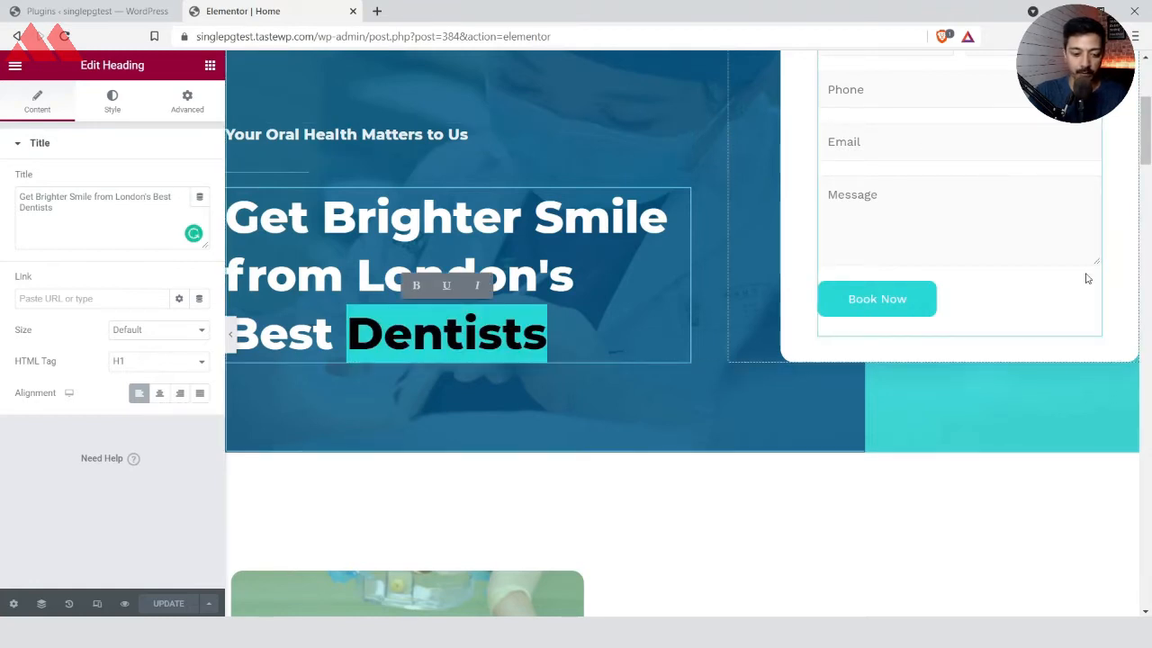
pyautogui.write('Servic')
pyautogui.press('BackSpace')
pyautogui.press('BackSpace')
pyautogui.press('BackSpace')
pyautogui.press('BackSpace')
pyautogui.press('BackSpace')
pyautogui.press('BackSpace')
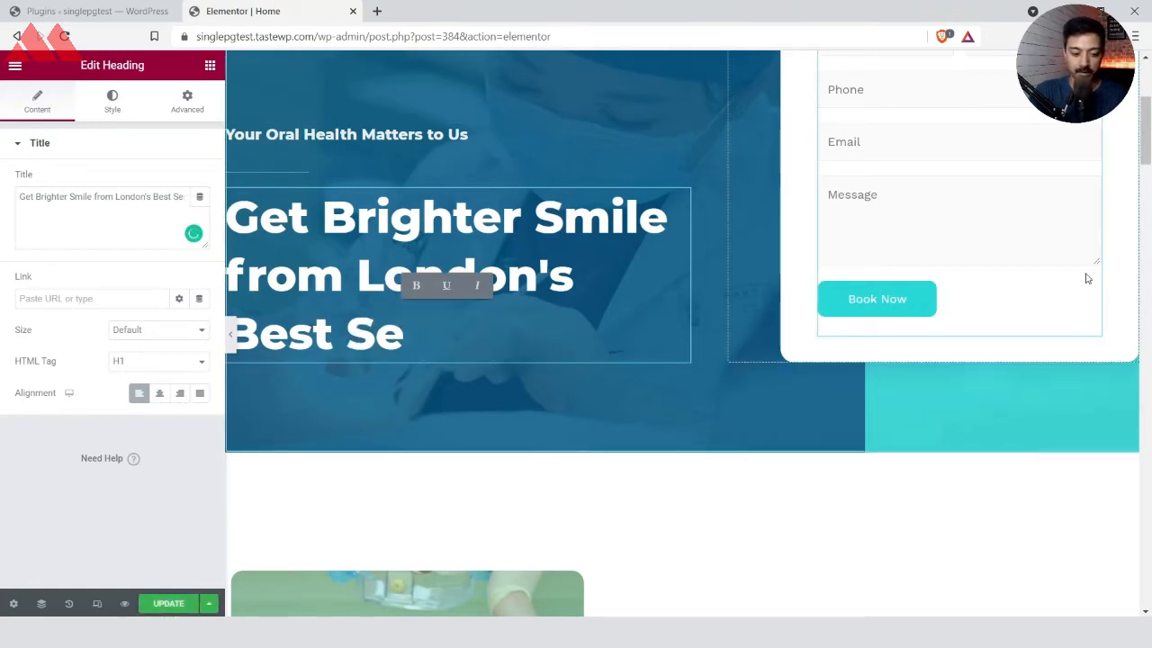
pyautogui.write('Services')
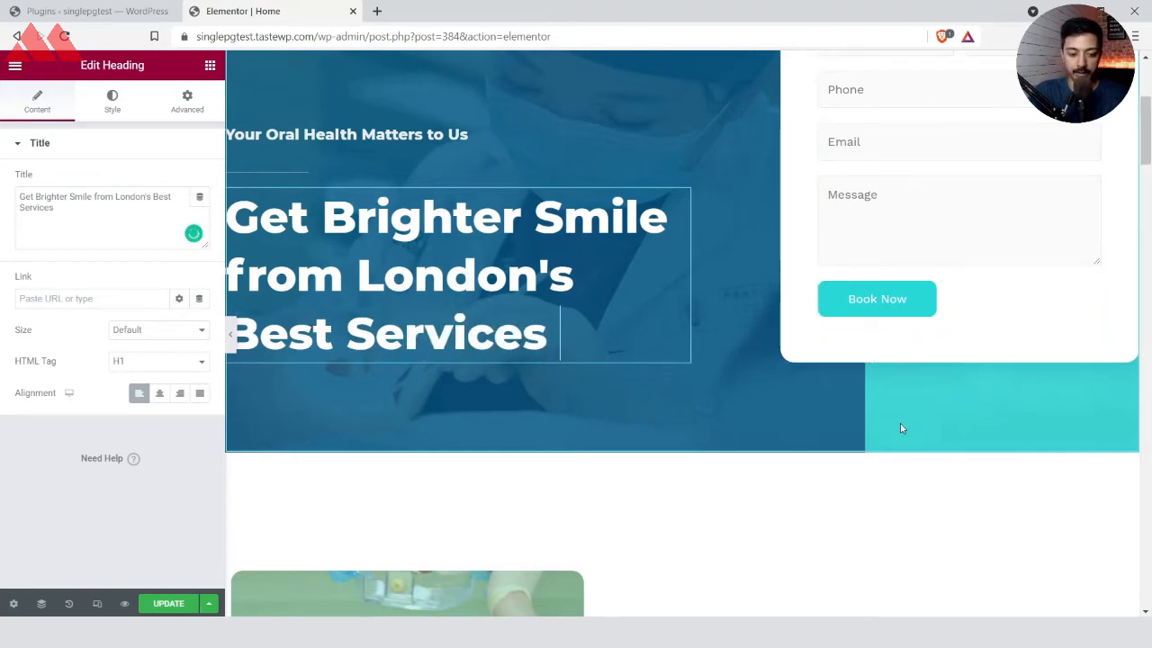
pyautogui.write(' asdlakwd;lakwdawd')
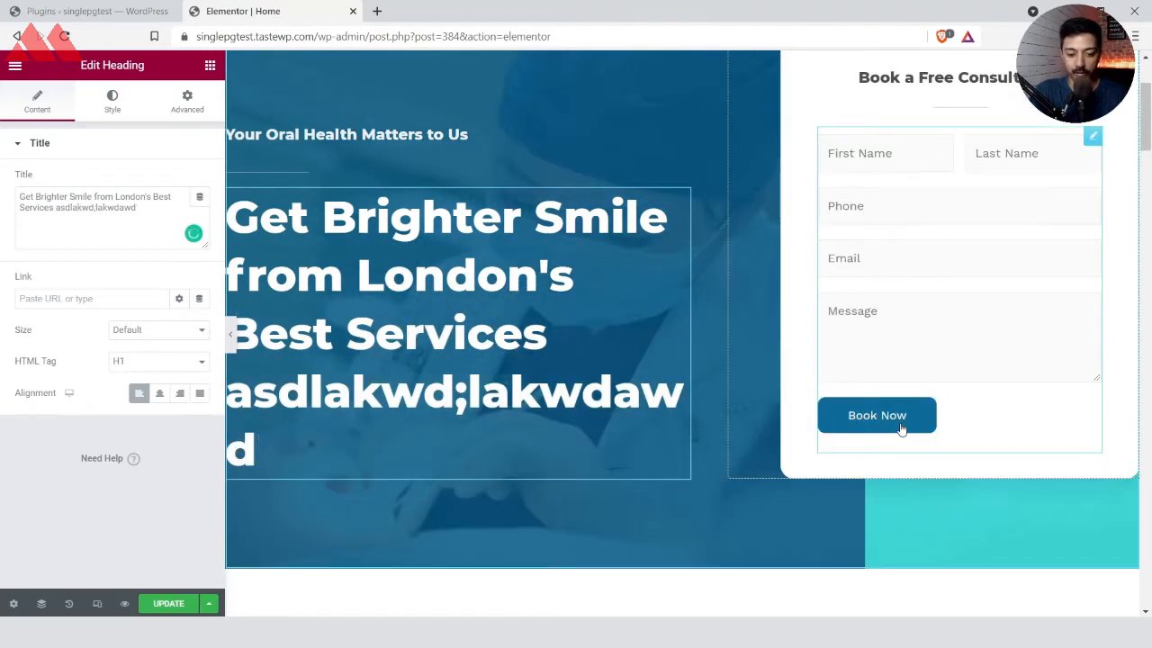
pyautogui.press('BackSpace')
pyautogui.press('BackSpace')
pyautogui.press('BackSpace')
pyautogui.press('BackSpace')
pyautogui.press('BackSpace')
pyautogui.press('BackSpace')
pyautogui.press('BackSpace')
pyautogui.press('BackSpace')
pyautogui.press('BackSpace')
pyautogui.press('BackSpace')
pyautogui.press('BackSpace')
pyautogui.press('BackSpace')
pyautogui.press('BackSpace')
pyautogui.press('BackSpace')
pyautogui.press('BackSpace')
pyautogui.press('BackSpace')
pyautogui.press('BackSpace')
pyautogui.press('BackSpace')
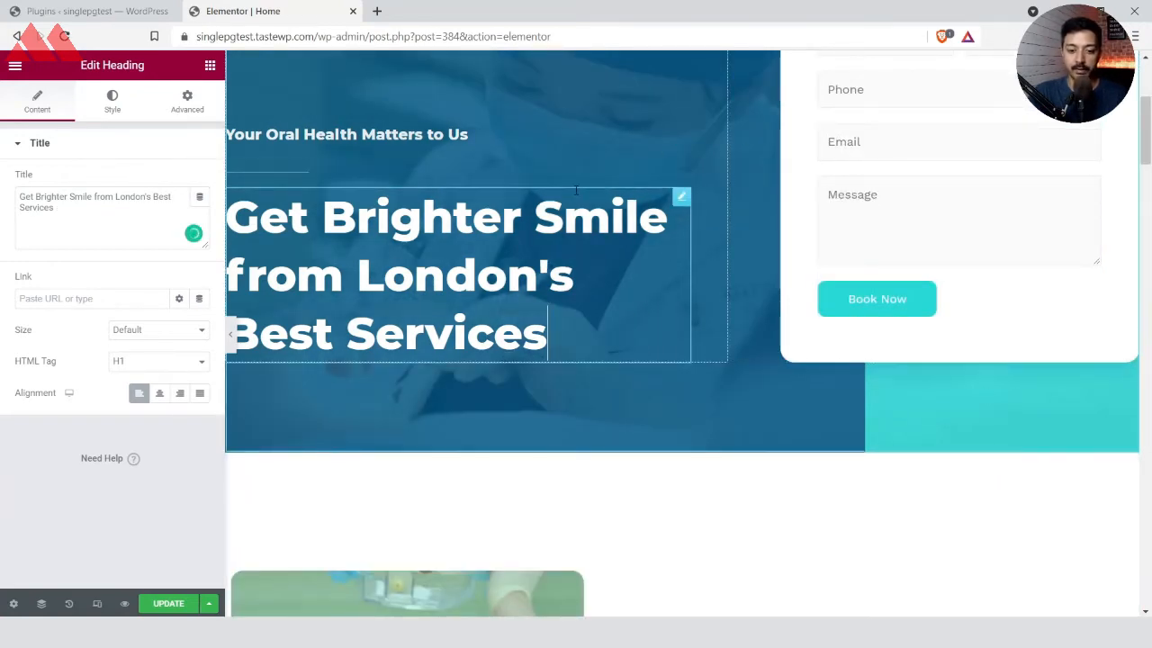
# Duplicate the banner's "Your Oral Health Matters to Us" heading and move one copy directly below the main heading
pyautogui.scroll(-1, 576, 191)
pyautogui.scroll(2, 576, 191)
pyautogui.scroll(-5, 577, 195)
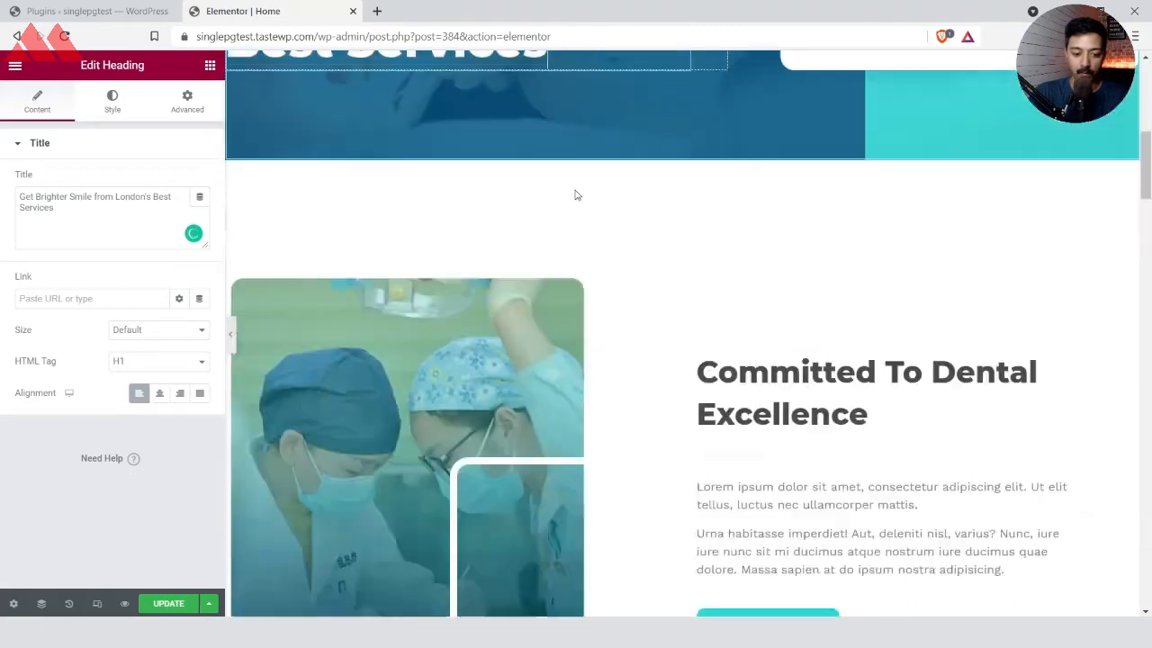
pyautogui.scroll(3, 576, 192)
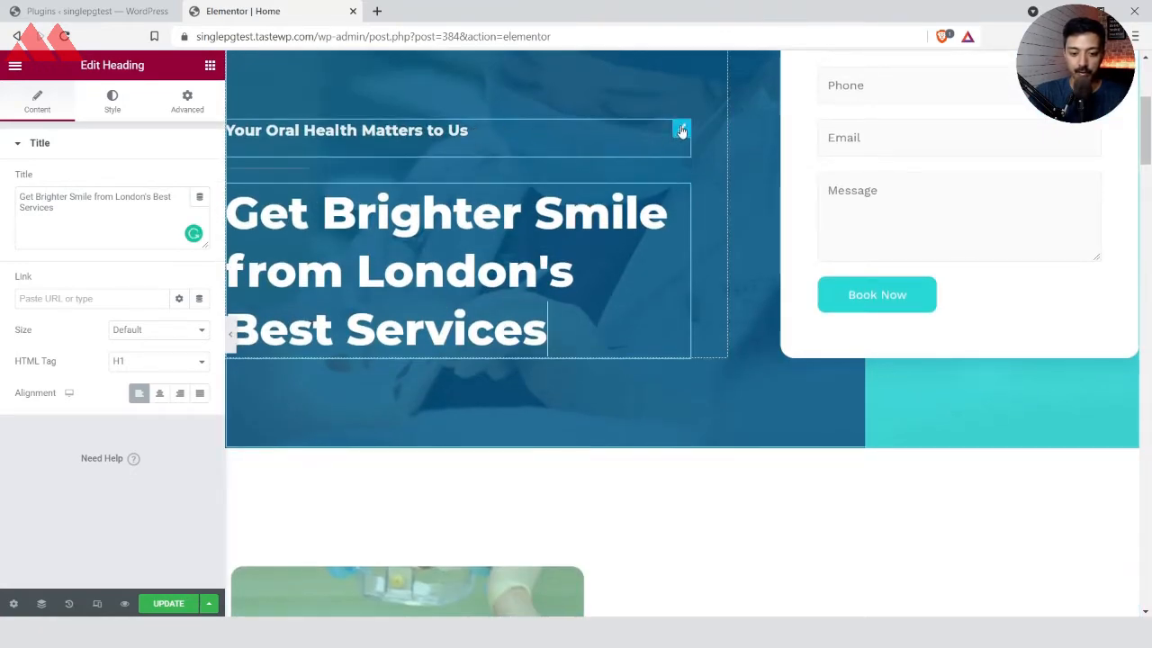
pyautogui.click(681, 130)
pyautogui.rightClick(681, 131)
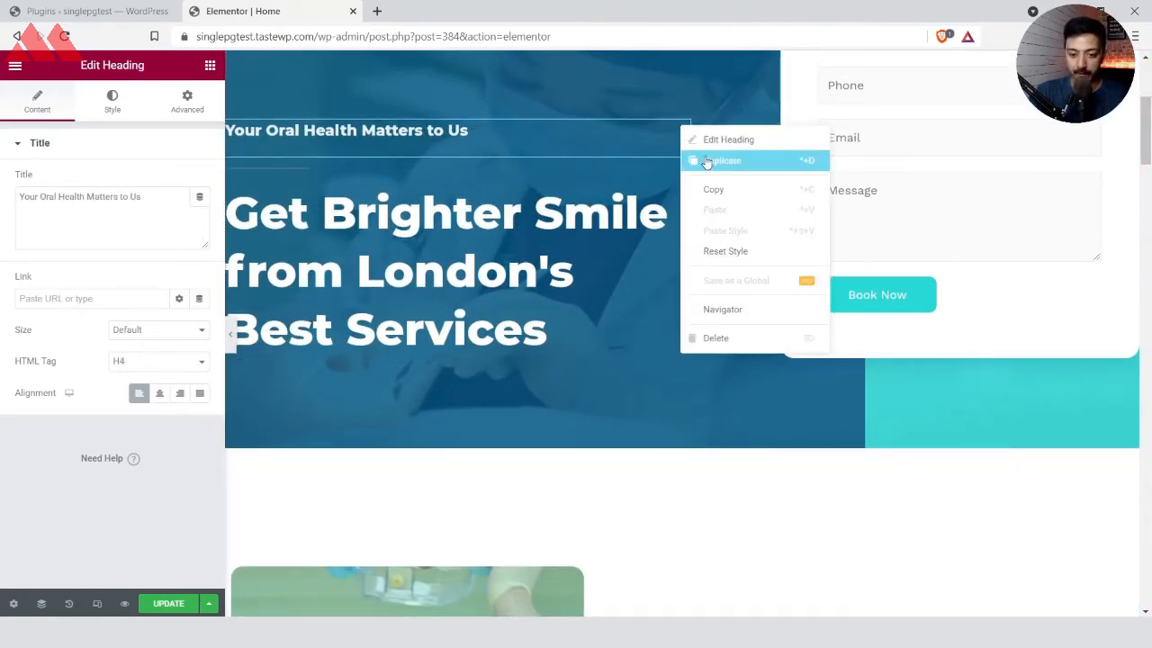
pyautogui.click(708, 162)
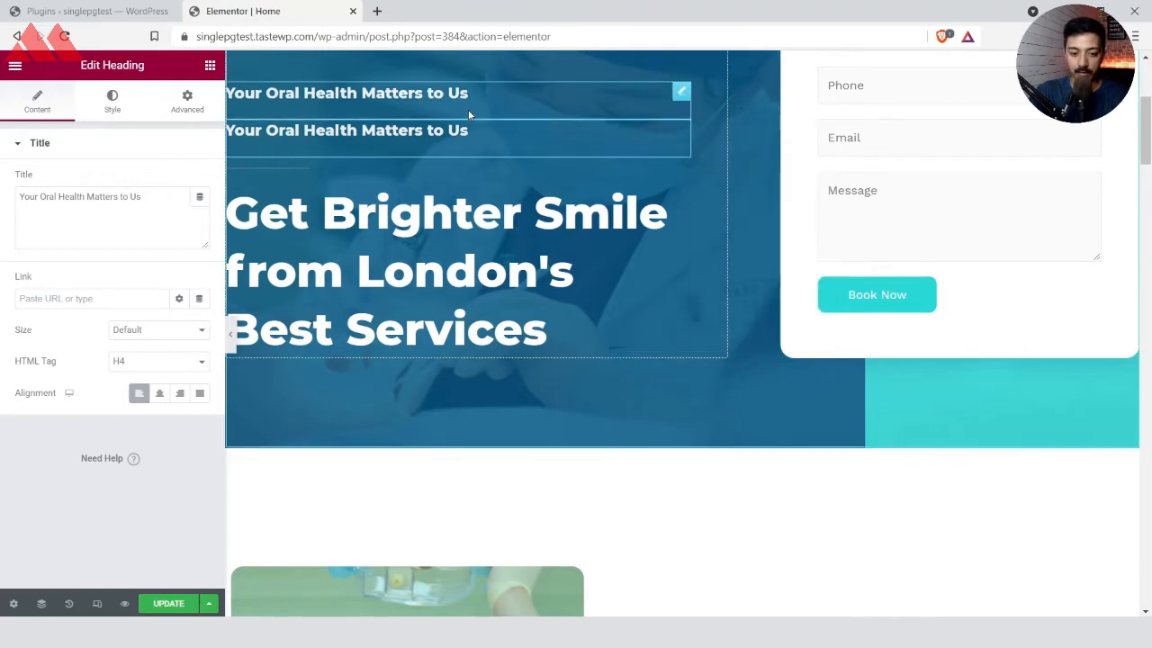
pyautogui.moveTo(680, 101)
pyautogui.mouseDown()
pyautogui.moveTo(650, 264)
pyautogui.moveTo(547, 336)
pyautogui.mouseUp()
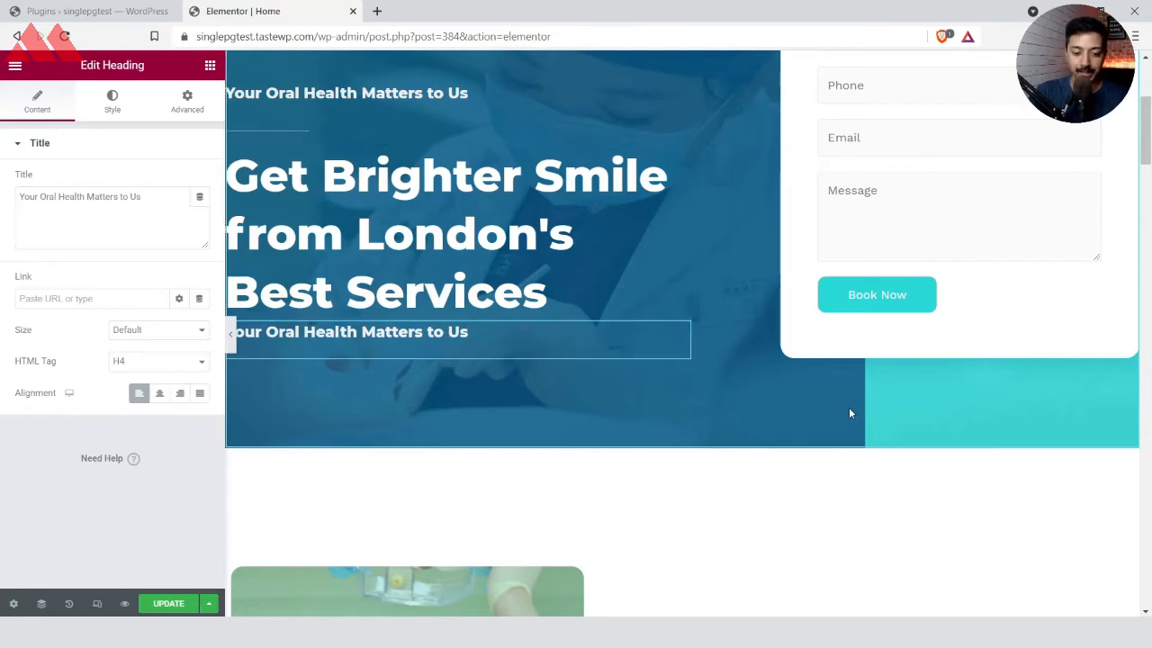
# Add a Heading widget above the paragraph text in the "Committed To Dental Excellence" section and set its HTML tag to H4
pyautogui.scroll(-5, 849, 410)
pyautogui.click(1036, 197)
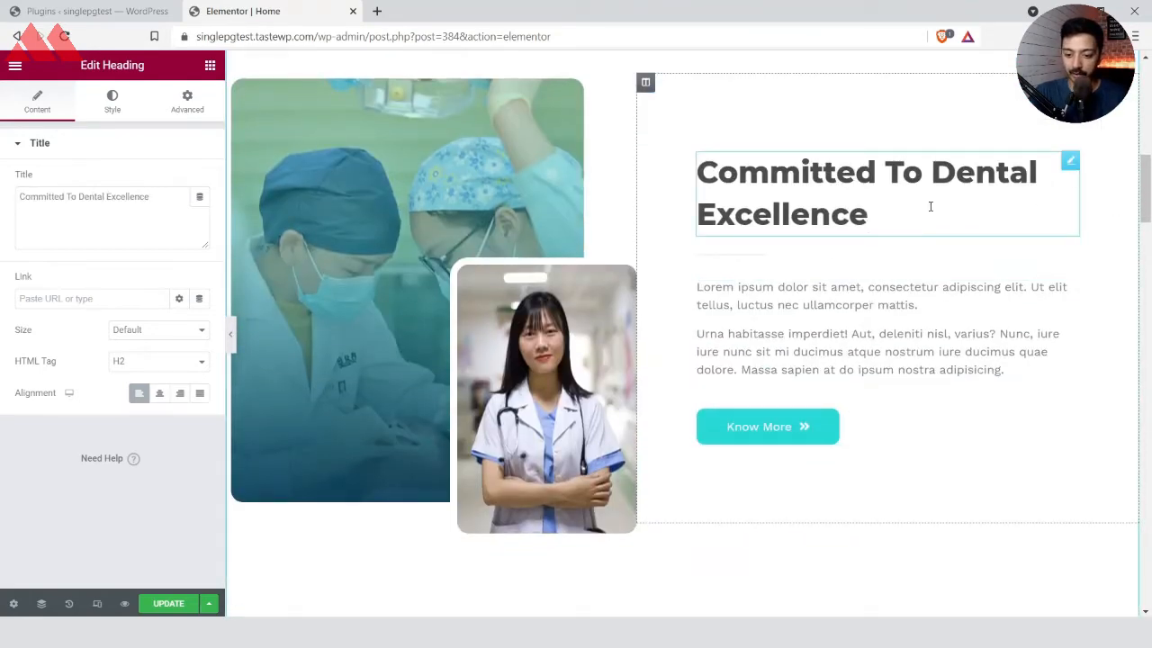
pyautogui.click(210, 65)
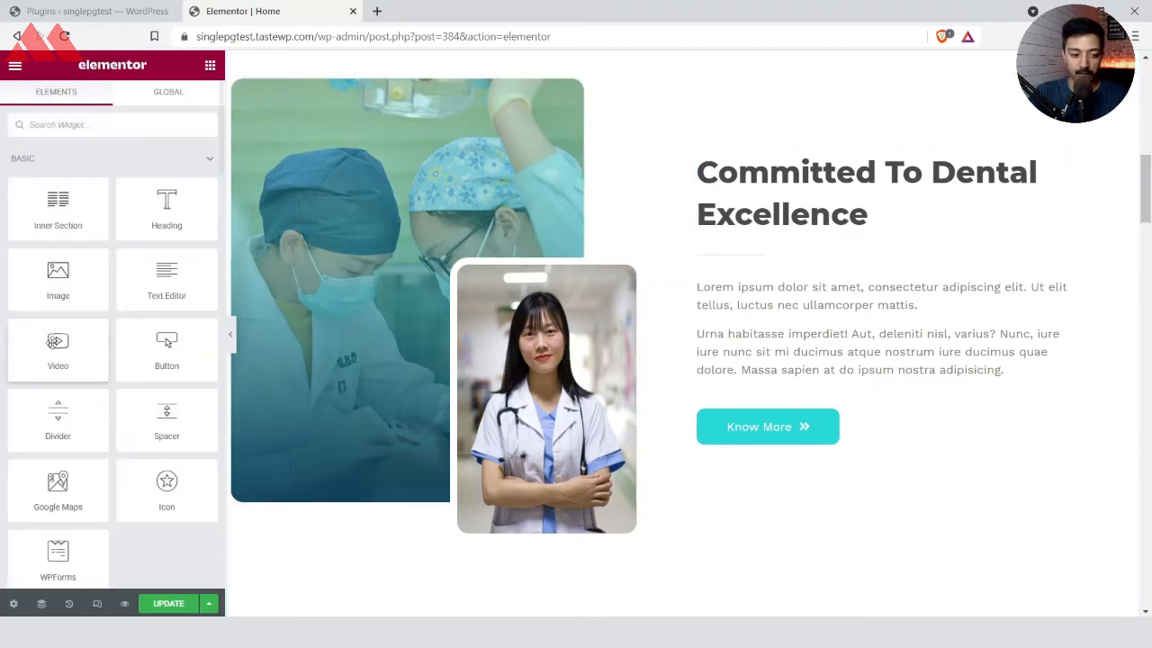
pyautogui.moveTo(150, 229); pyautogui.dragTo(859, 264)
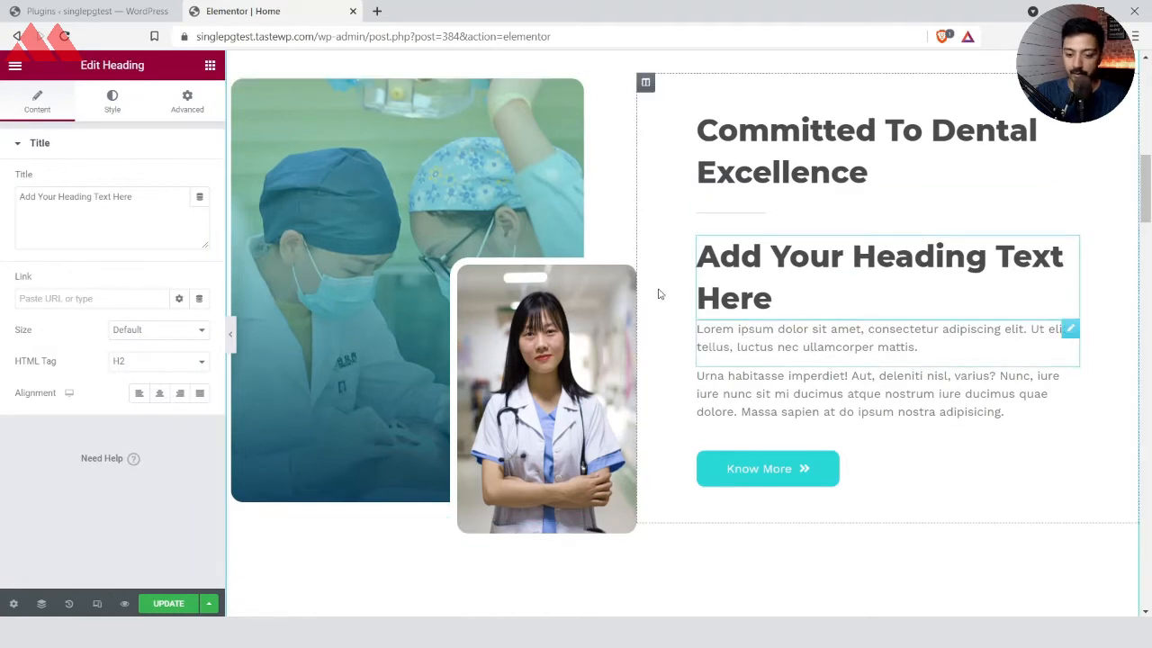
pyautogui.click(139, 364)
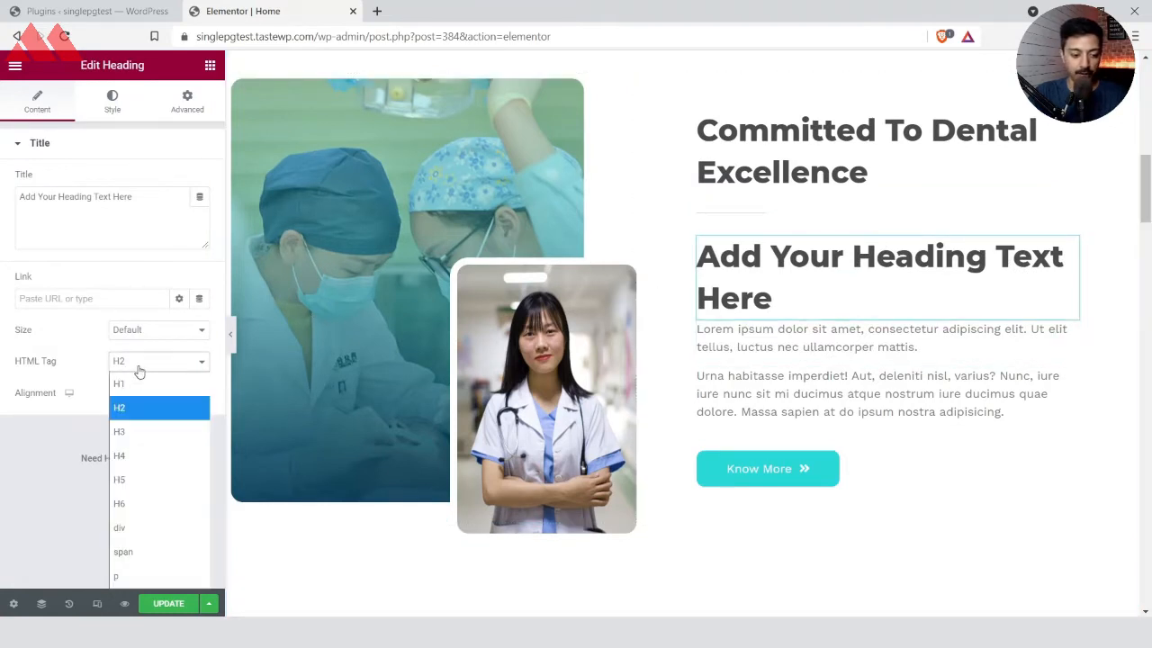
pyautogui.click(133, 455)
# Replace the added heading's text with "Lorem Ipsum Dolor Siete amiete."
pyautogui.click(117, 224)
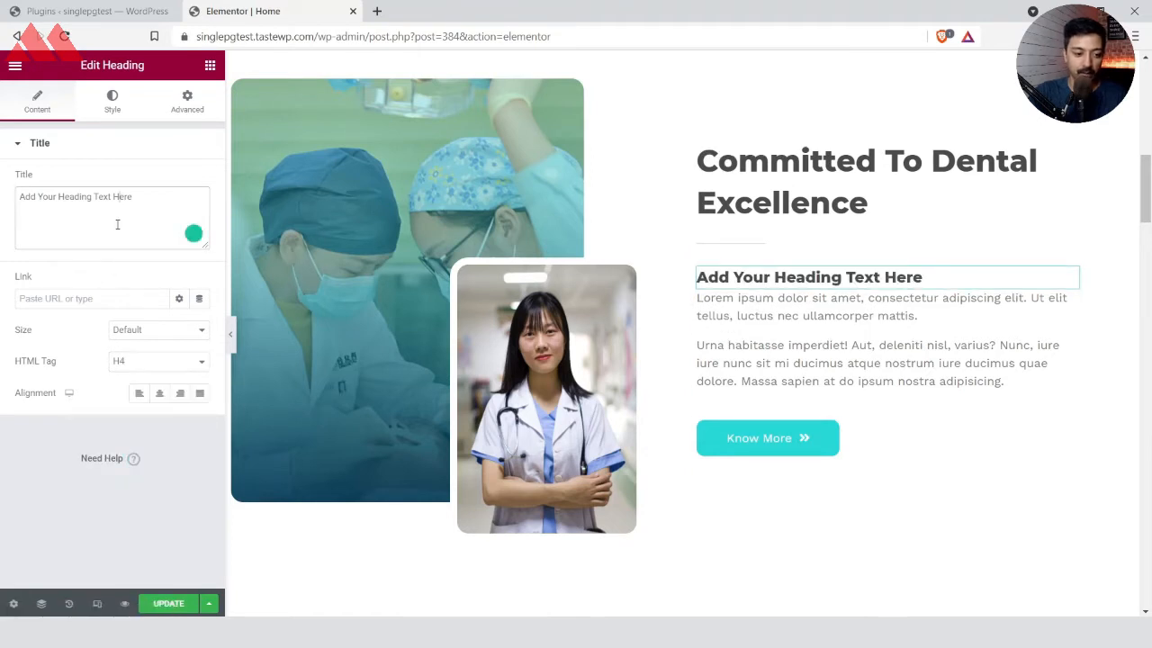
pyautogui.tripleClick(198, 201)
pyautogui.write('Lorem')
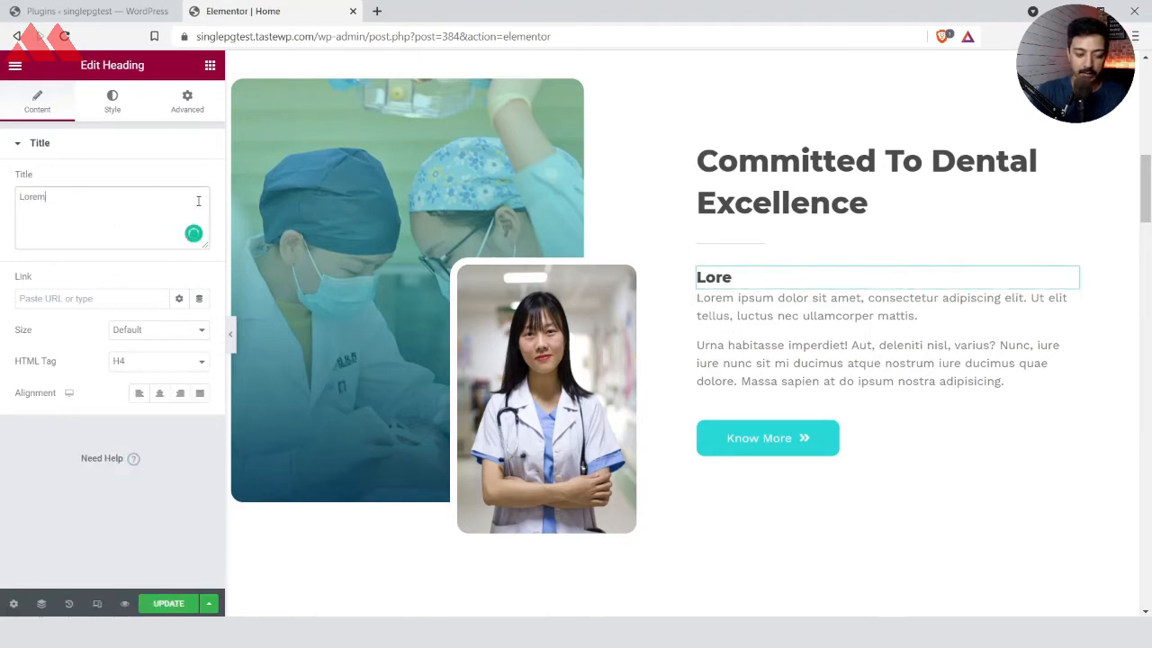
pyautogui.write(' Ipsum Dolor')
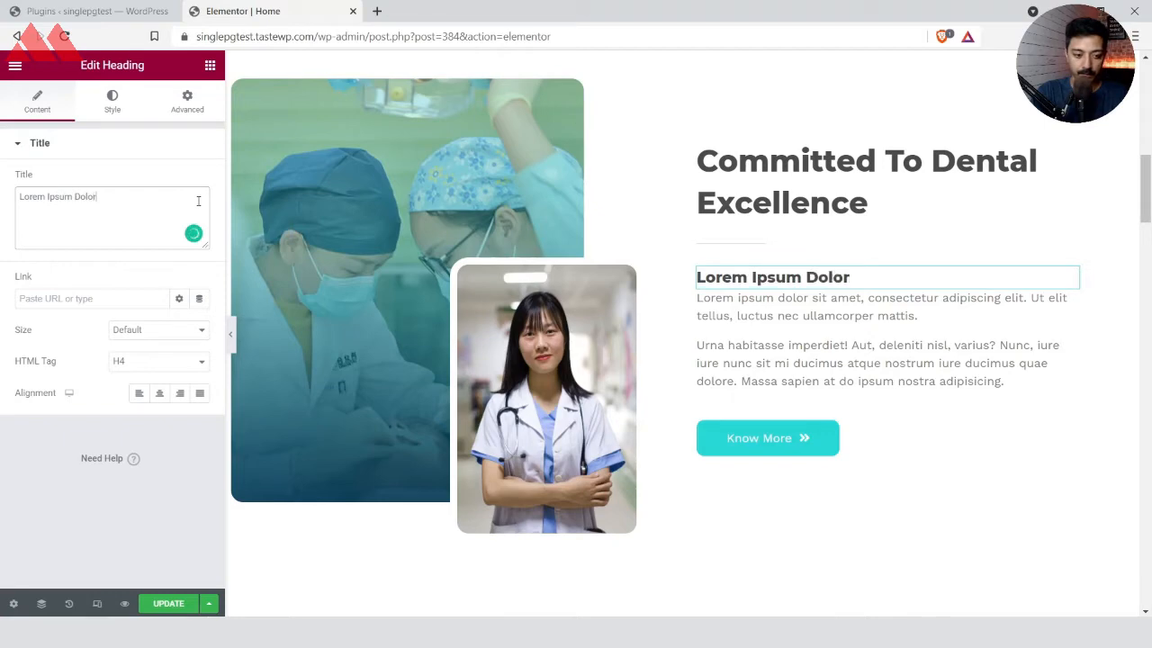
pyautogui.write(' Siete amiete.')
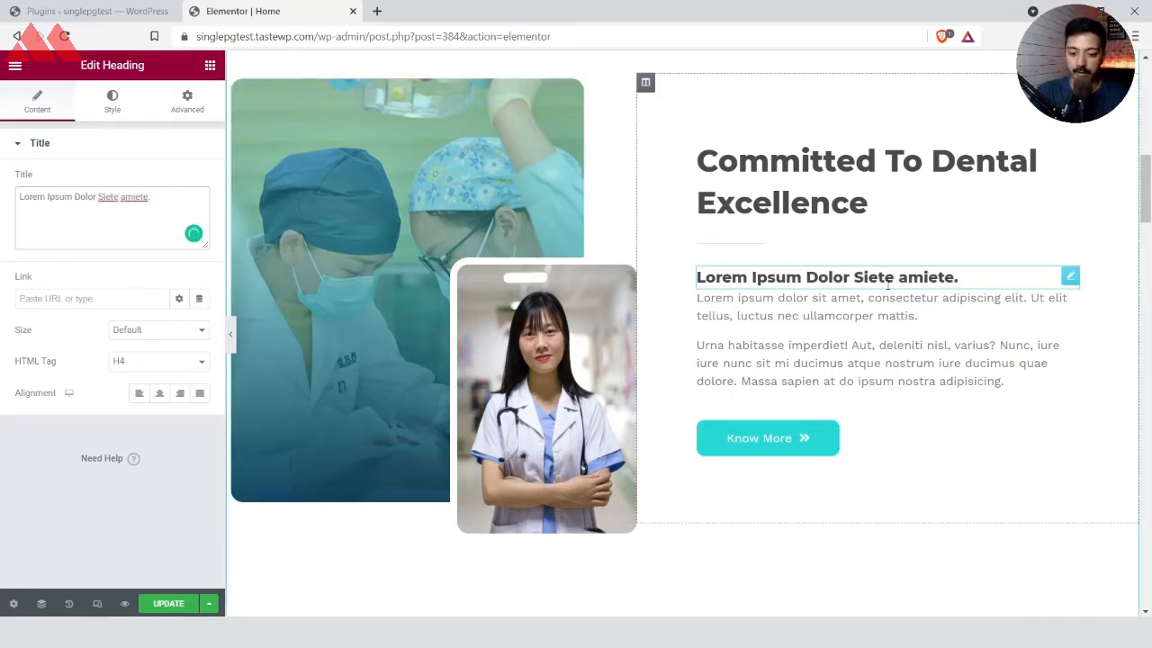
# Look over the page sections down to "Get a Dazzling Smile in Lowest Price" and return to the opening banner
pyautogui.scroll(4, 888, 288)
pyautogui.scroll(-6, 887, 289)
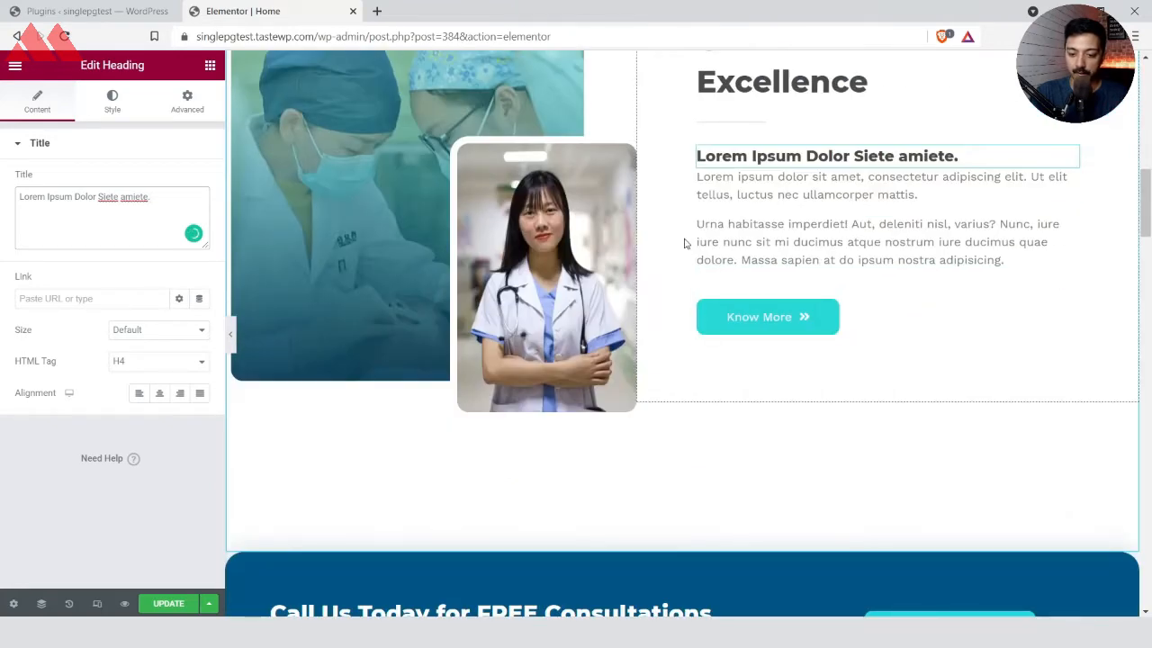
pyautogui.scroll(-3, 1003, 296)
pyautogui.scroll(-4, 1005, 298)
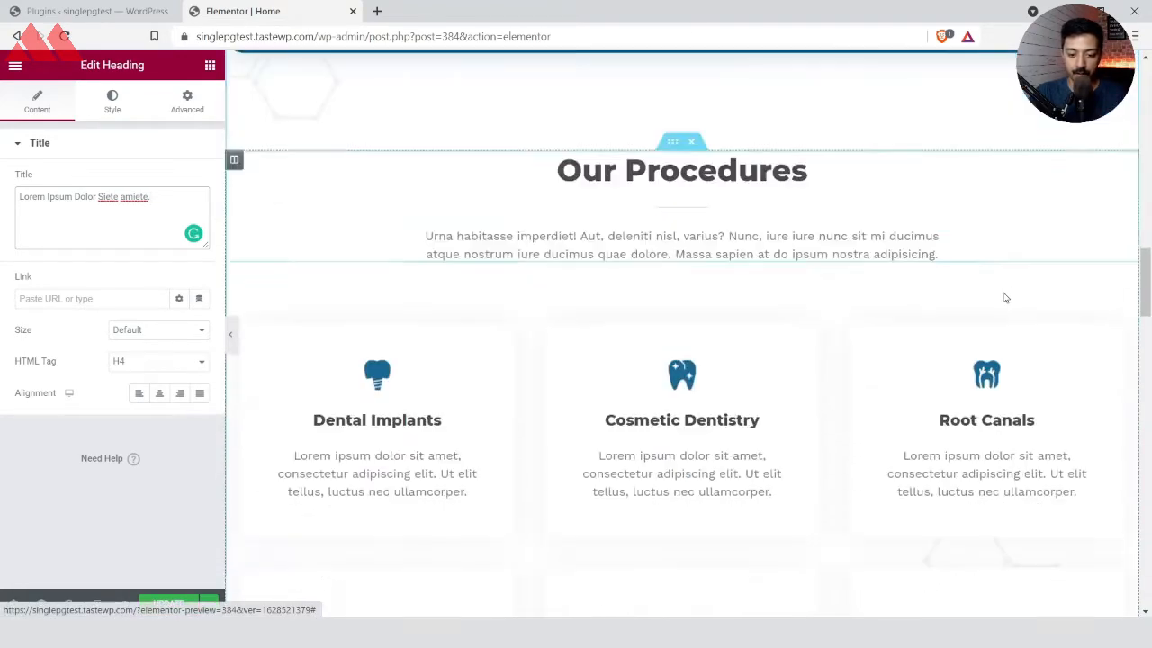
pyautogui.scroll(1, 1003, 297)
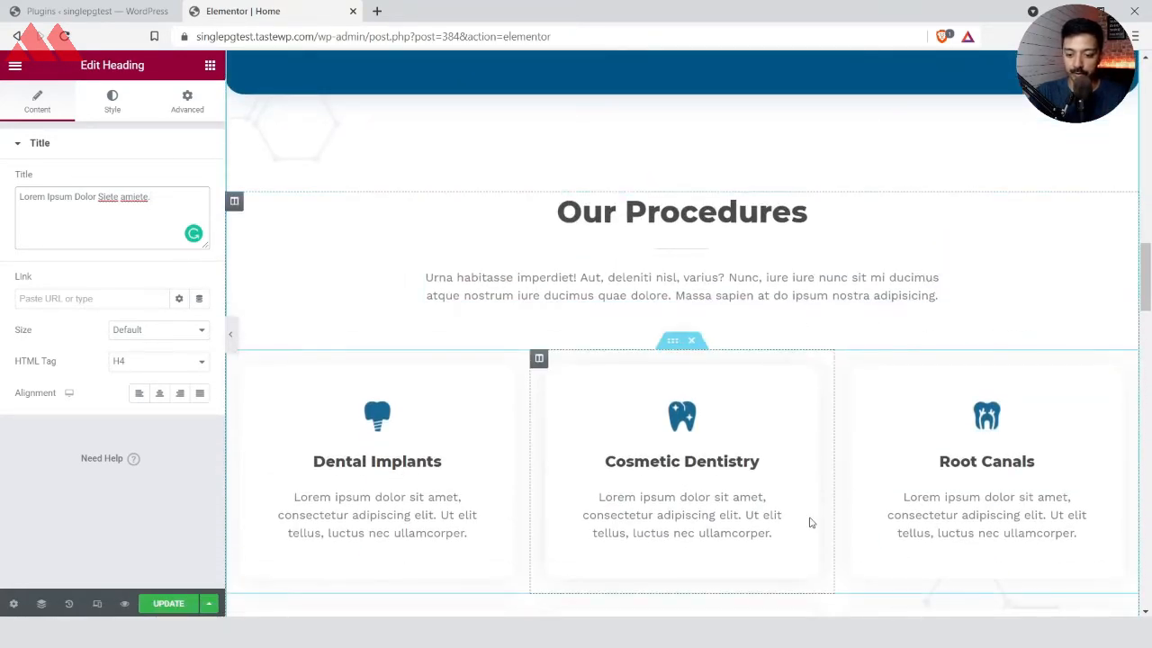
pyautogui.scroll(-12, 810, 522)
pyautogui.scroll(-10, 811, 522)
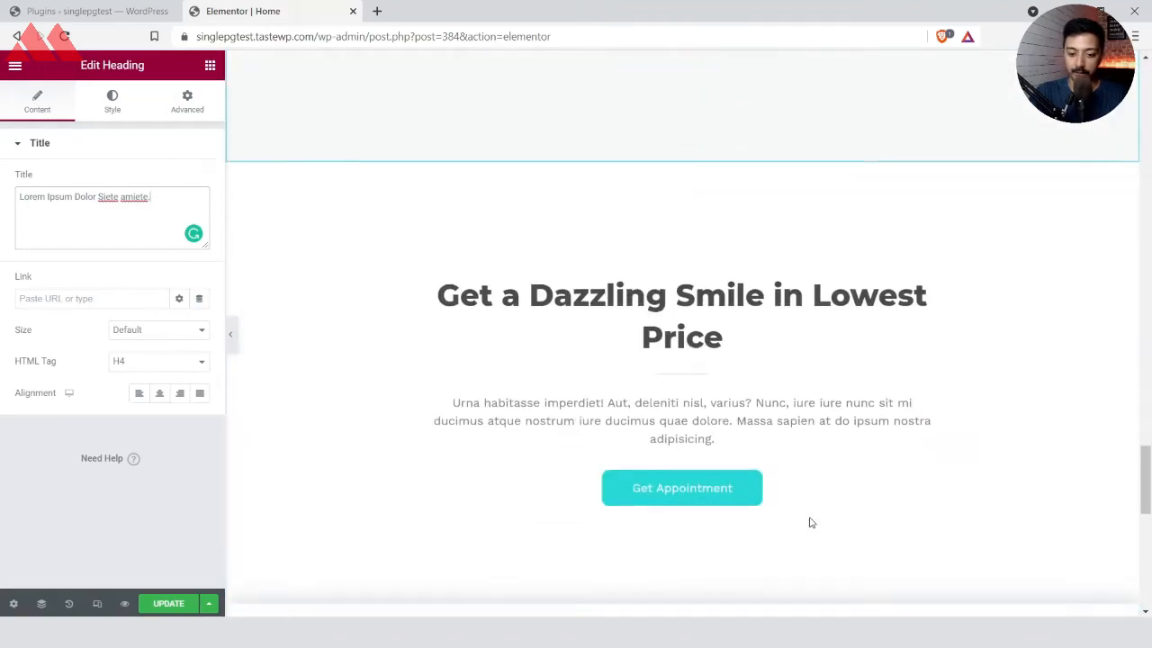
pyautogui.scroll(20, 810, 522)
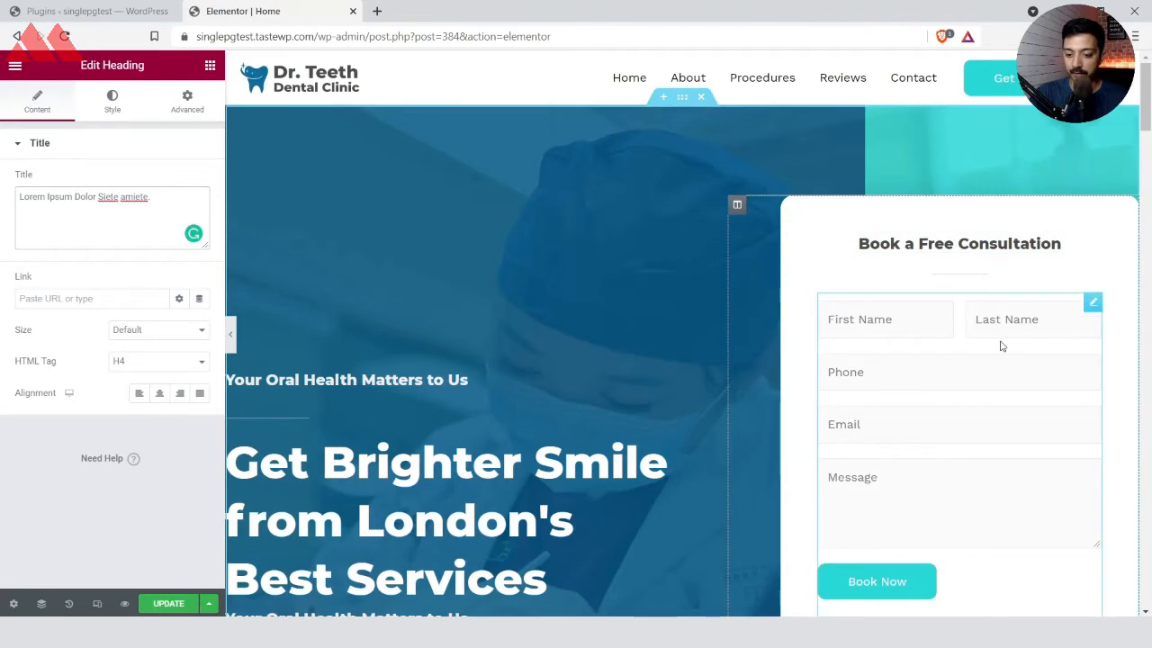
# Inspect the "Book a Free Consultation" form element, search the widgets for "form", and check the Form widget before returning to the full widget list
pyautogui.scroll(-1, 1000, 345)
pyautogui.click(1092, 201)
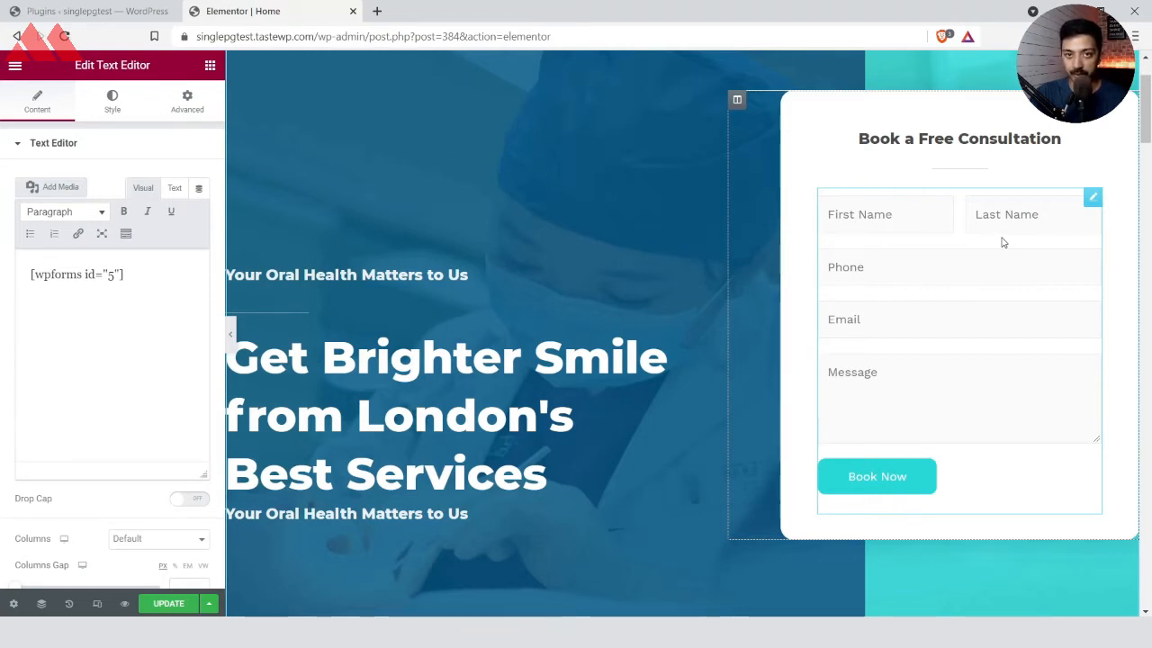
pyautogui.click(208, 67)
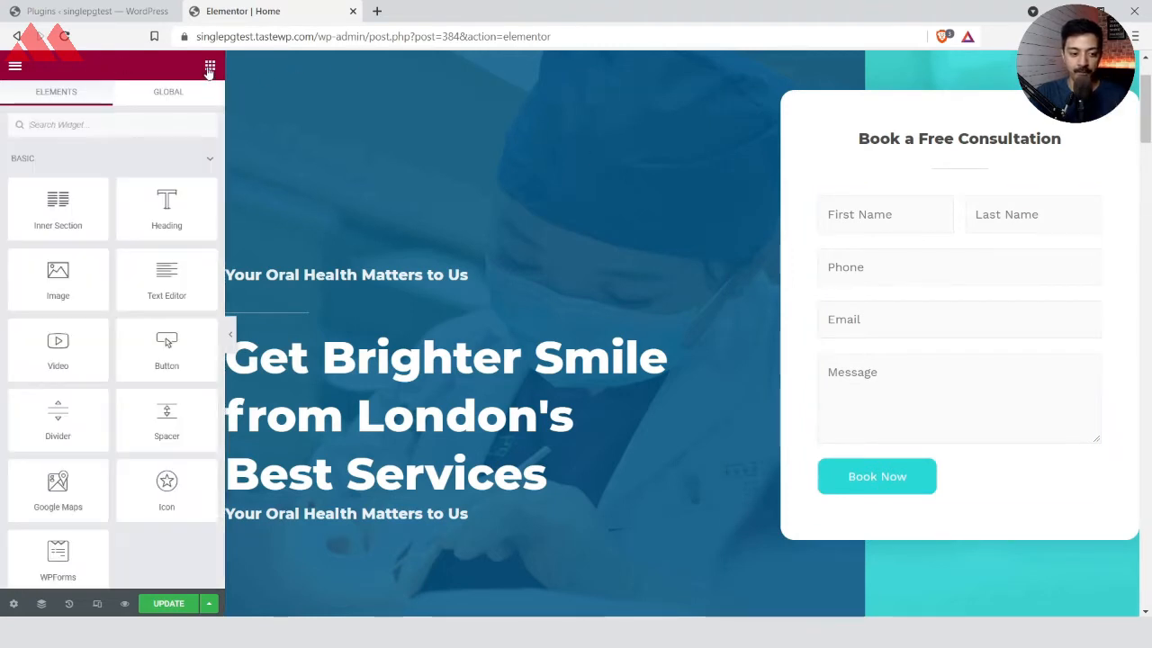
pyautogui.click(163, 125)
pyautogui.write('form')
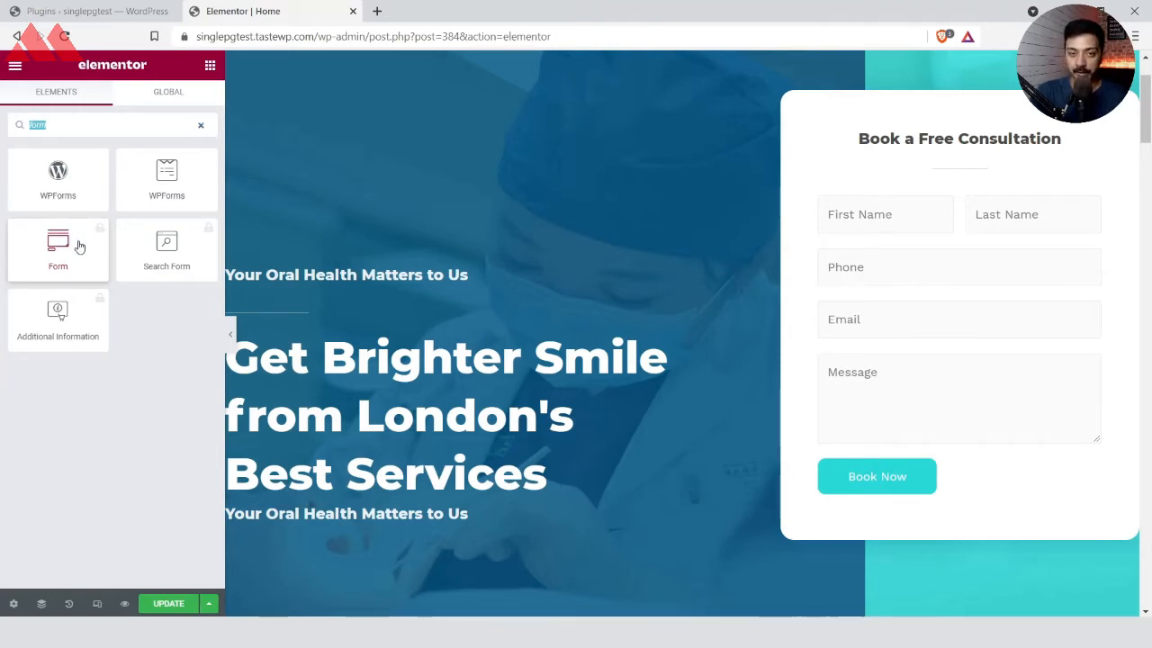
pyautogui.click(79, 247)
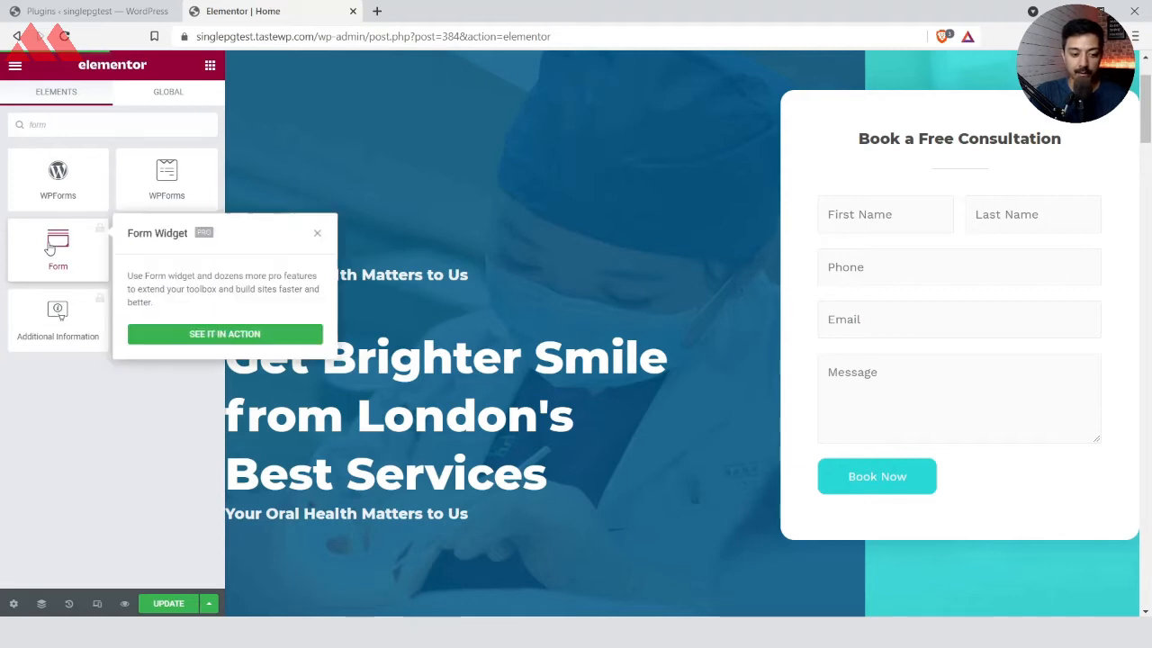
pyautogui.click(317, 233)
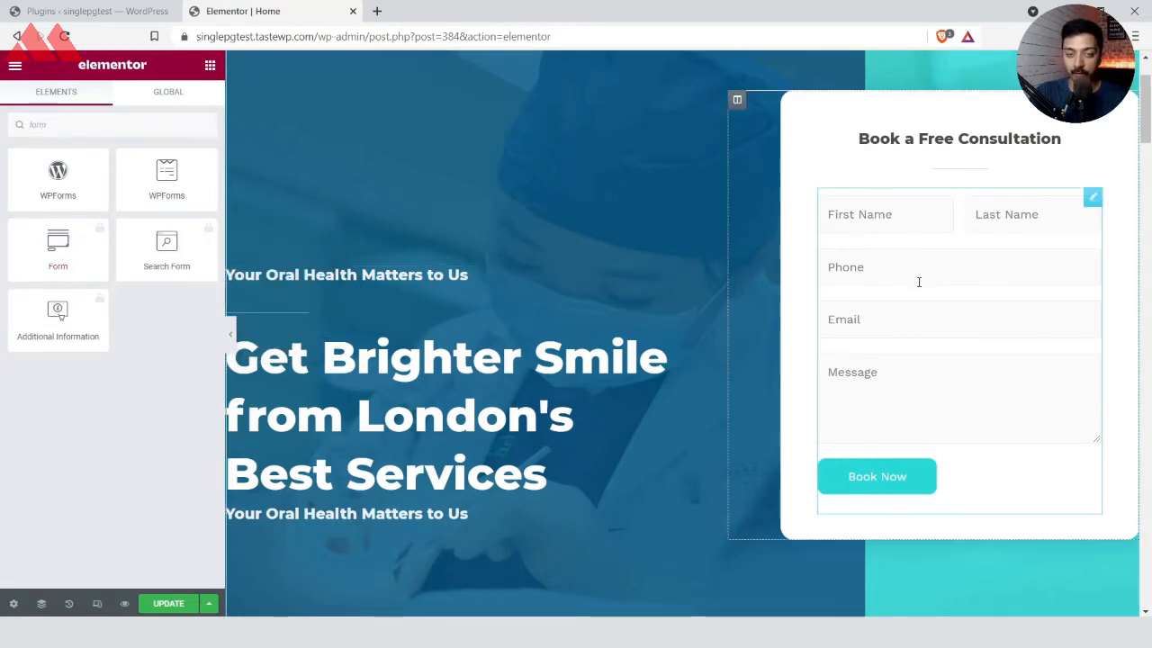
pyautogui.click(210, 66)
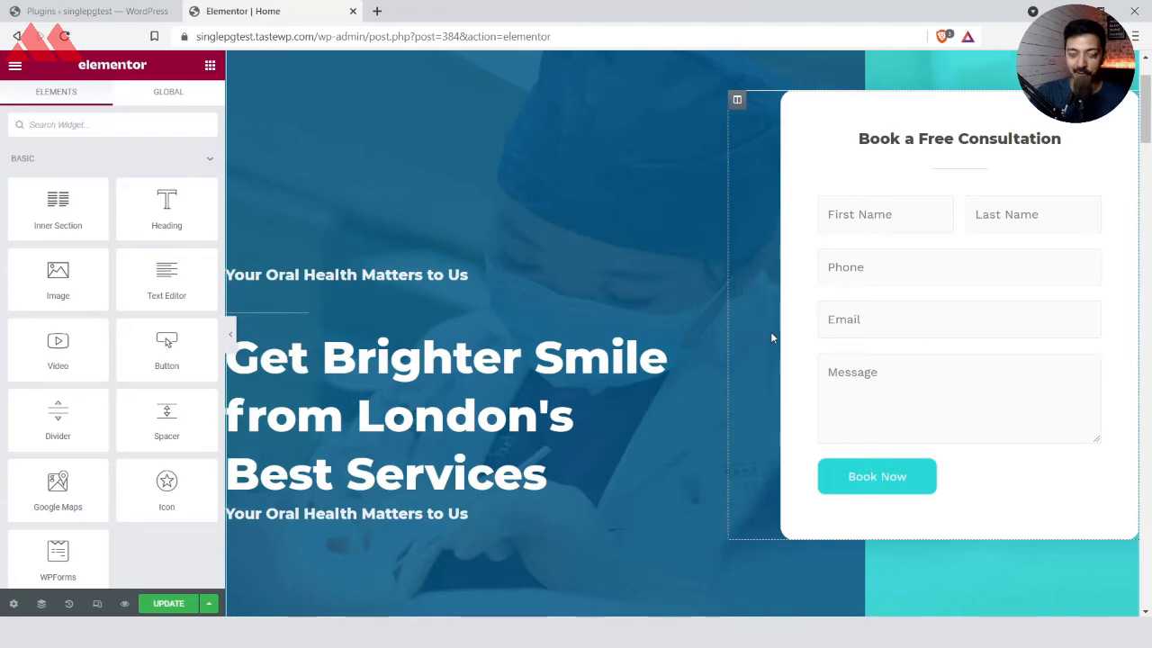
# Delete the "Call Us Today for FREE Consultations" section and undo the deletion
pyautogui.scroll(-6, 771, 337)
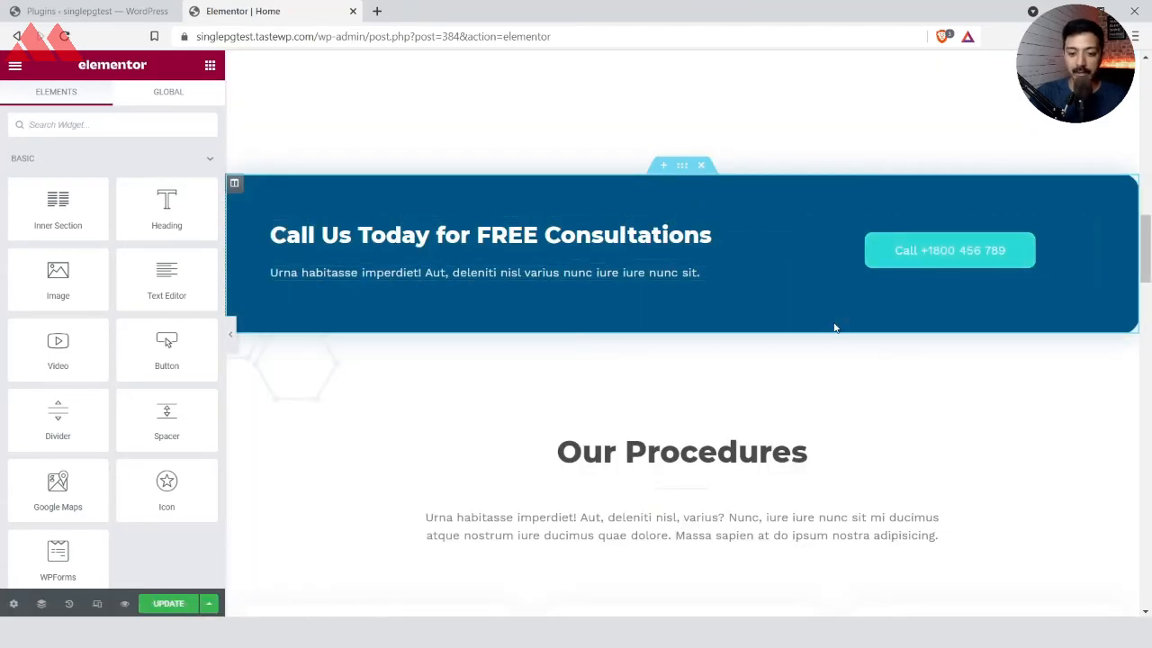
pyautogui.click(703, 166)
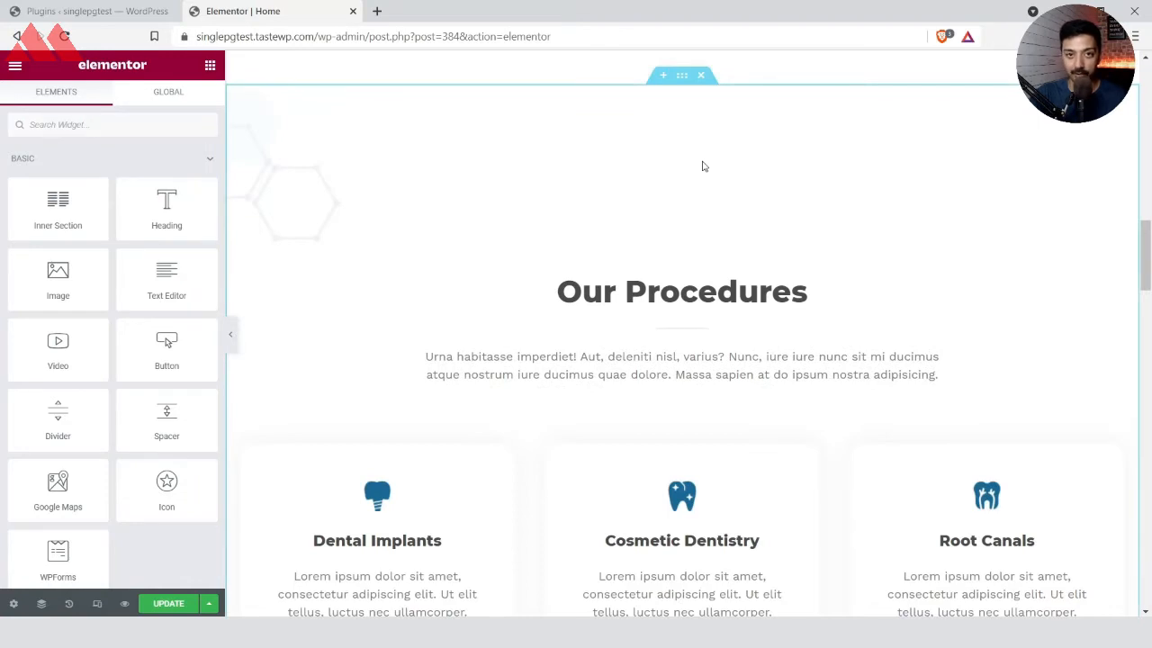
pyautogui.hotkey('ctrl', 'z')
# Review the sections around "Our Procedures" and inspect the icon images of the Dental Implants, Cosmetic Dentistry and Root Canals cards
pyautogui.scroll(6, 810, 278)
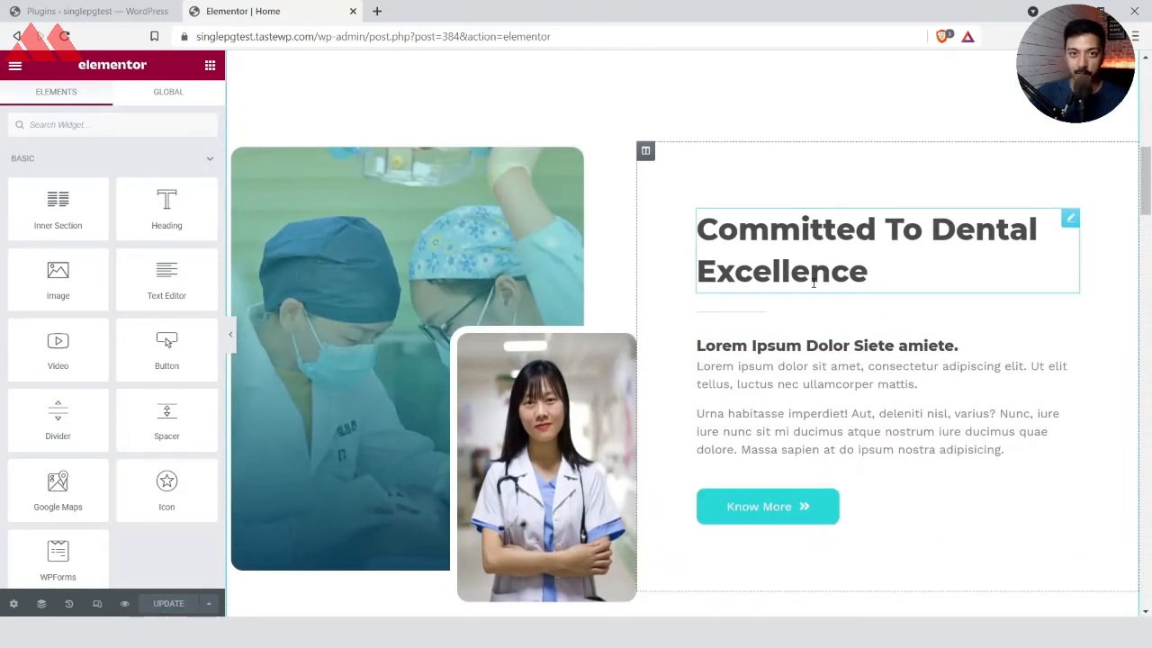
pyautogui.scroll(-5, 813, 282)
pyautogui.scroll(-2, 812, 282)
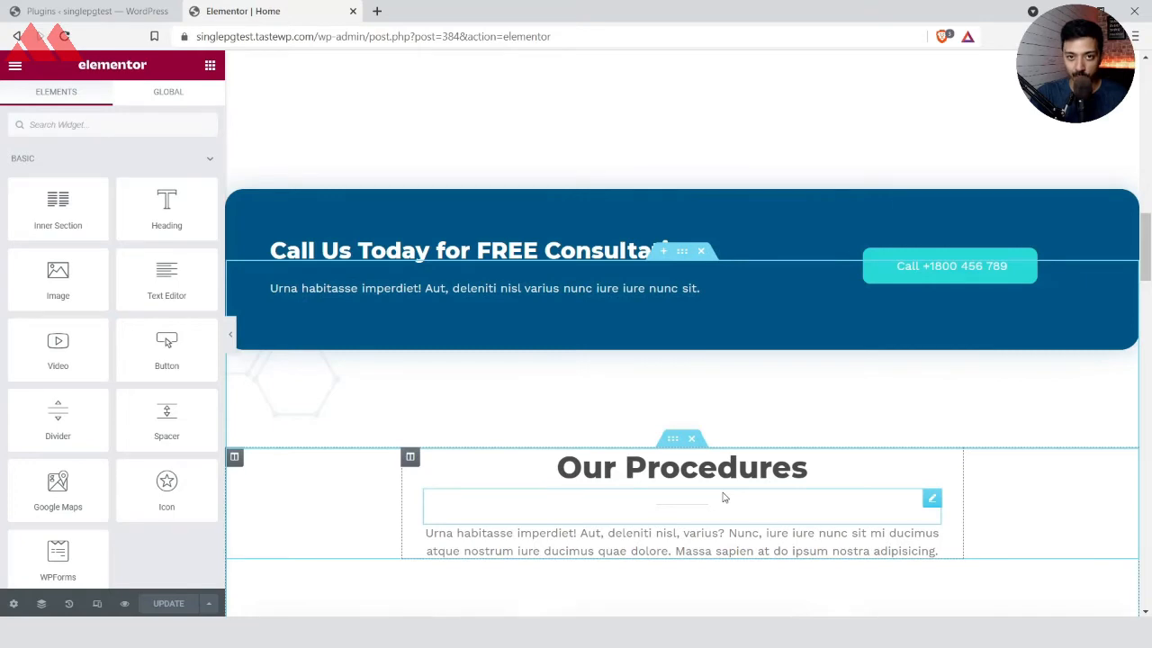
pyautogui.scroll(-5, 777, 387)
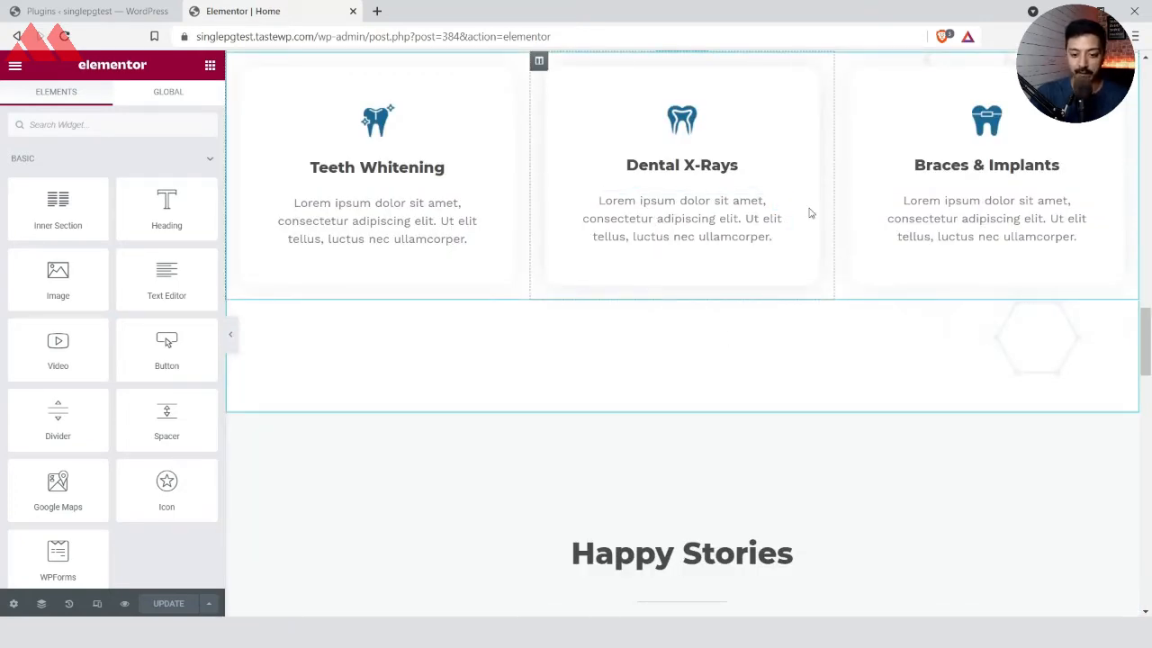
pyautogui.scroll(7, 745, 164)
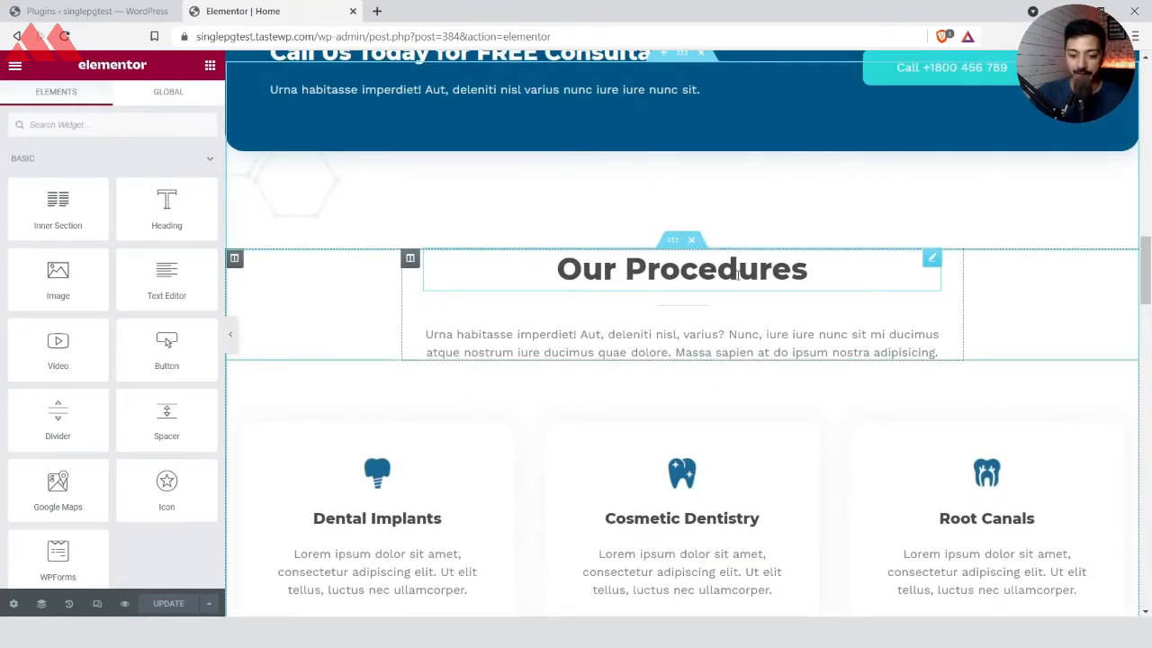
pyautogui.click(379, 480)
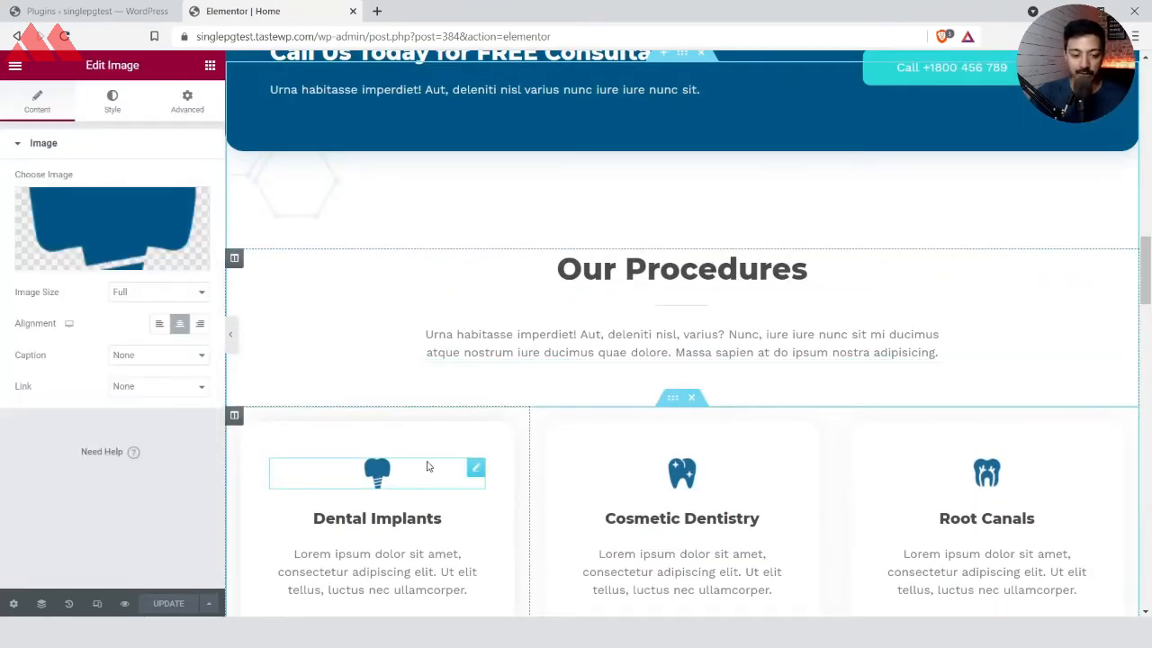
pyautogui.click(707, 486)
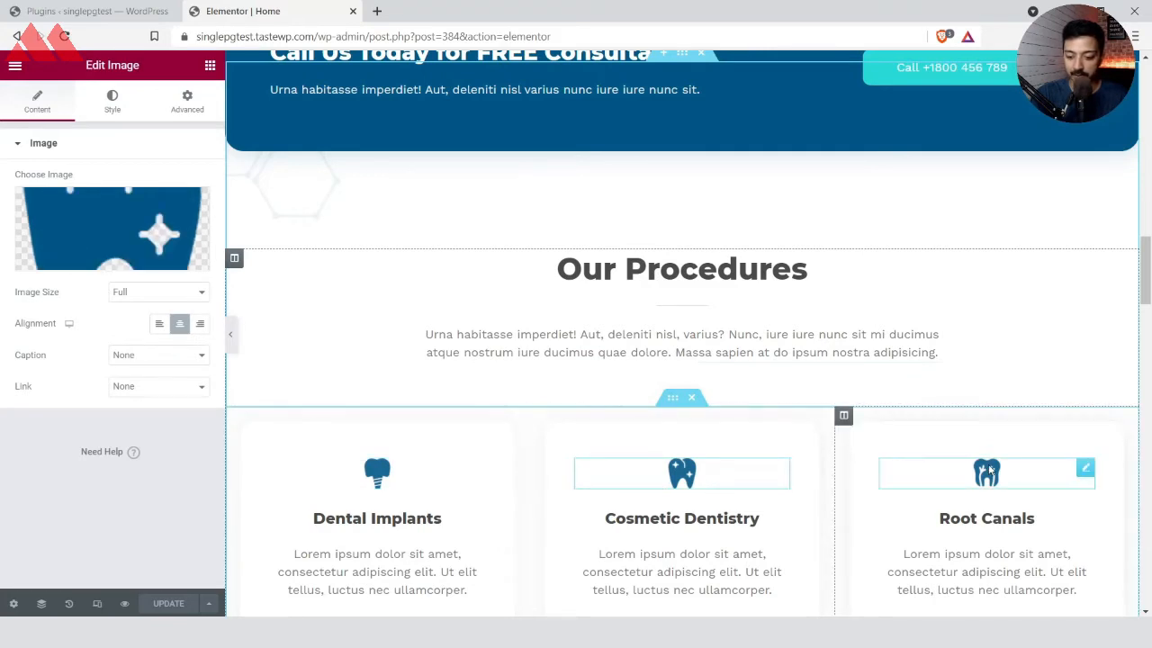
pyautogui.click(984, 473)
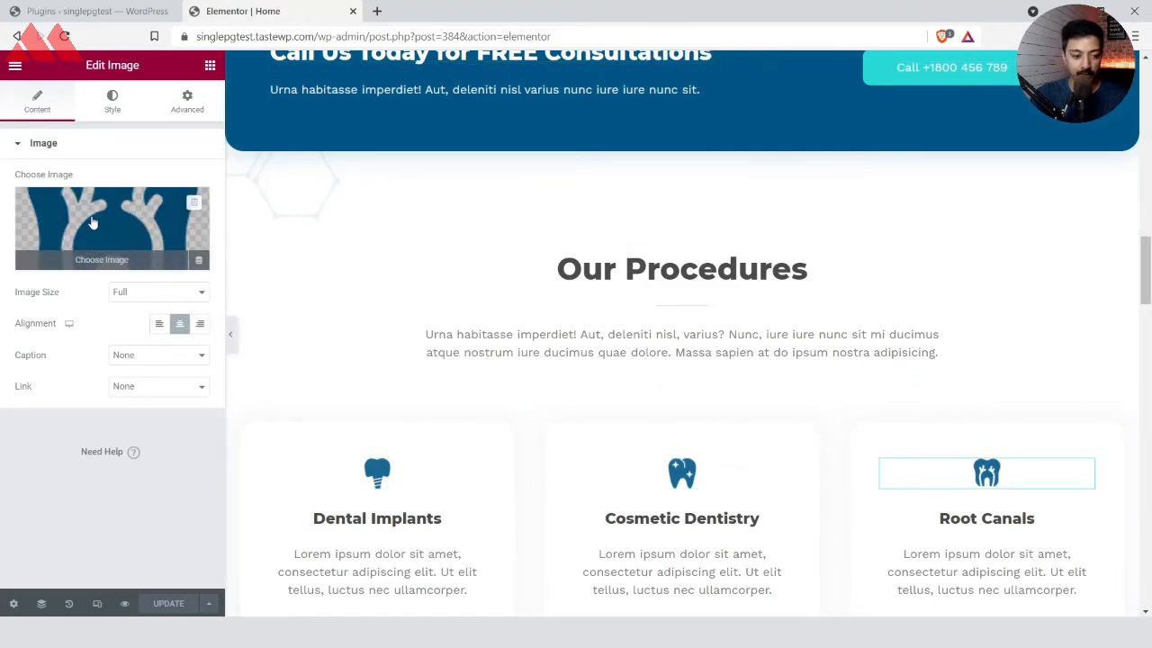
# Look through the media library and upload options for replacing the Root Canals icon, keeping the current image
pyautogui.click(92, 223)
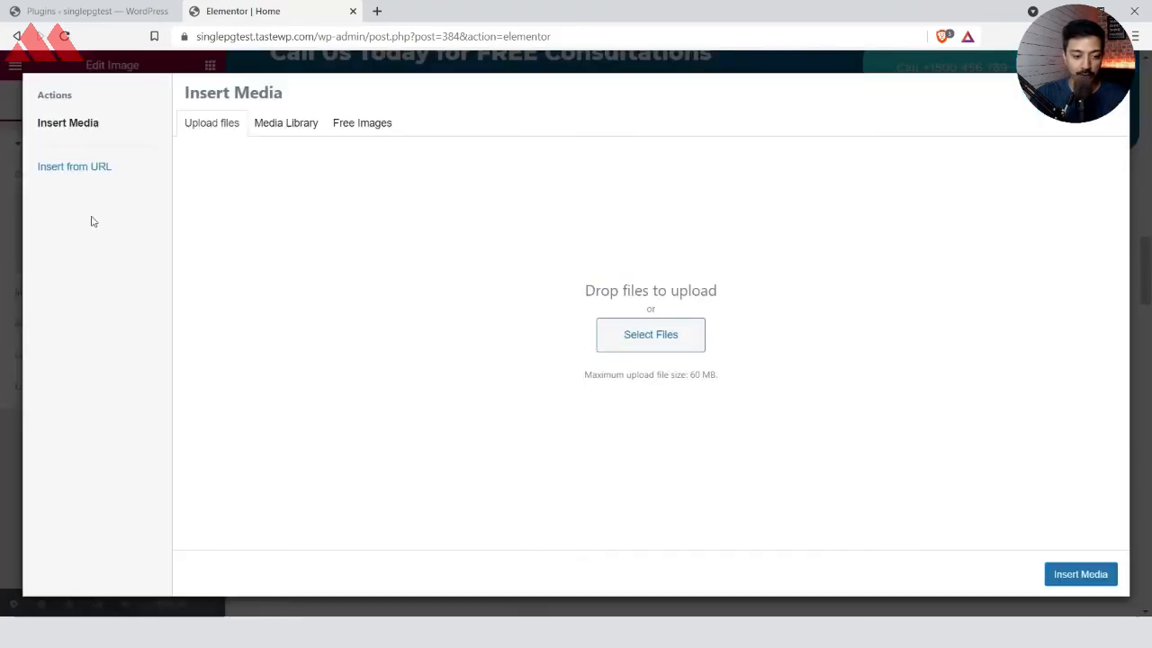
pyautogui.click(315, 123)
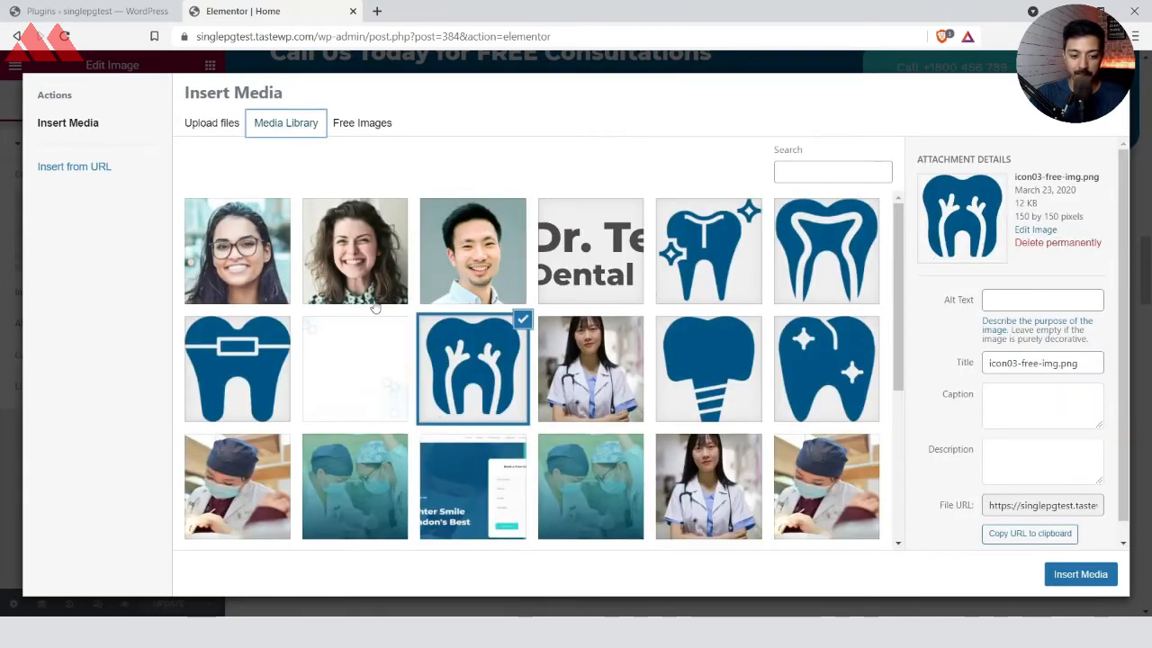
pyautogui.click(213, 125)
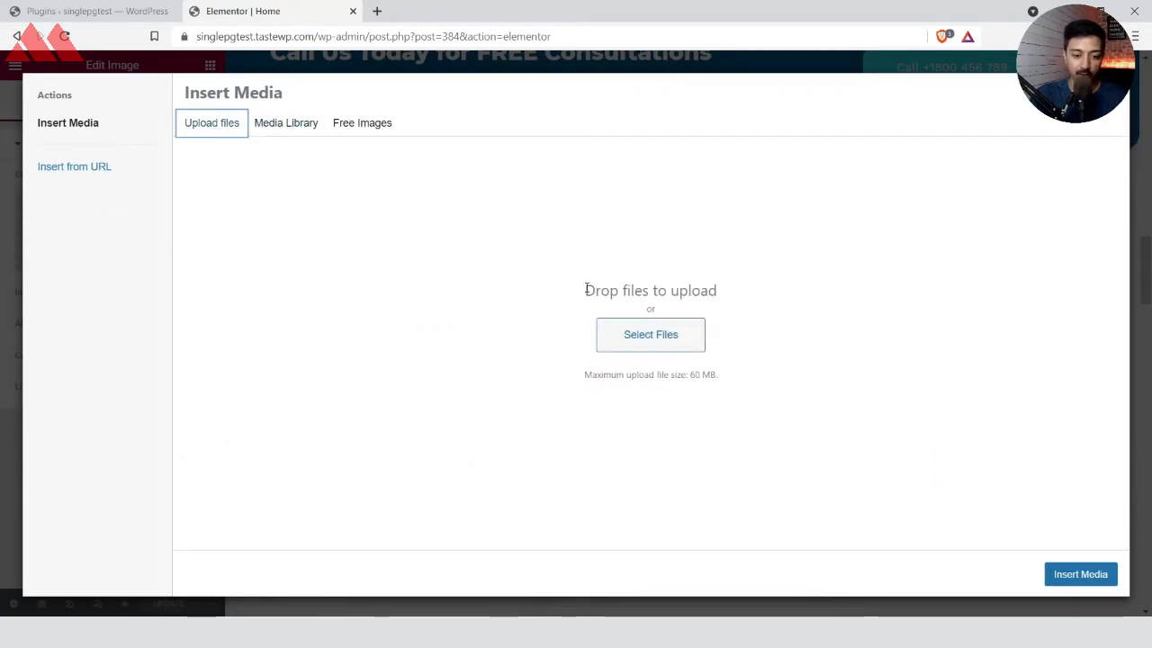
pyautogui.press('Escape')
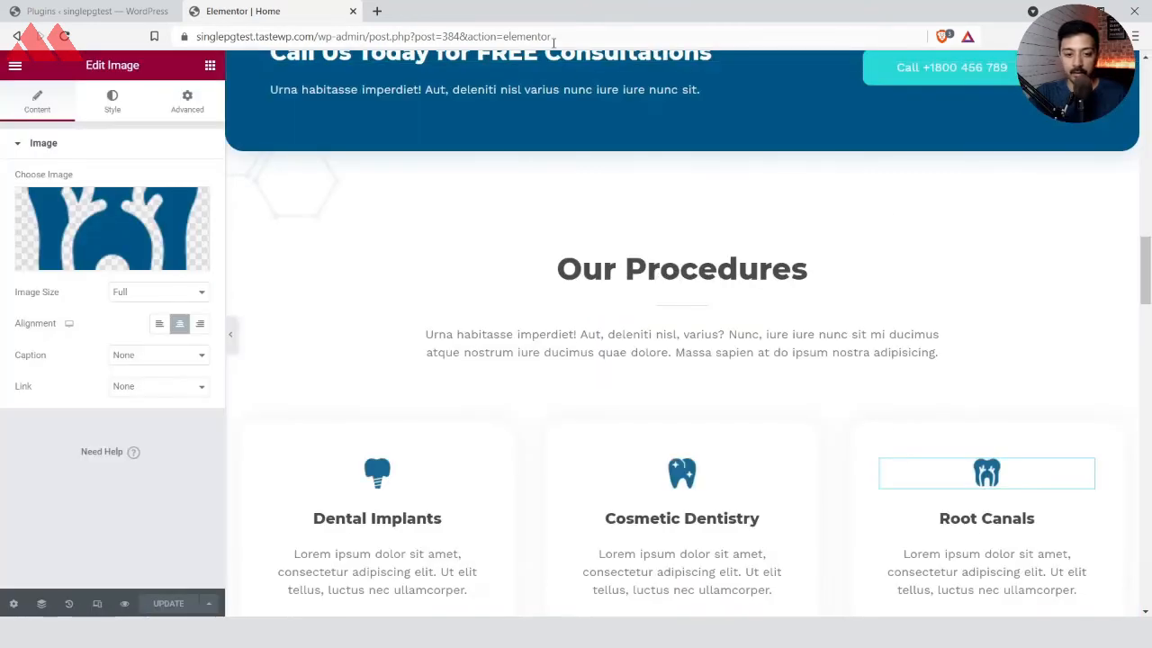
# Review the page from the procedure cards through Happy Stories and the map to the footer, and return to the header
pyautogui.scroll(-4, 625, 296)
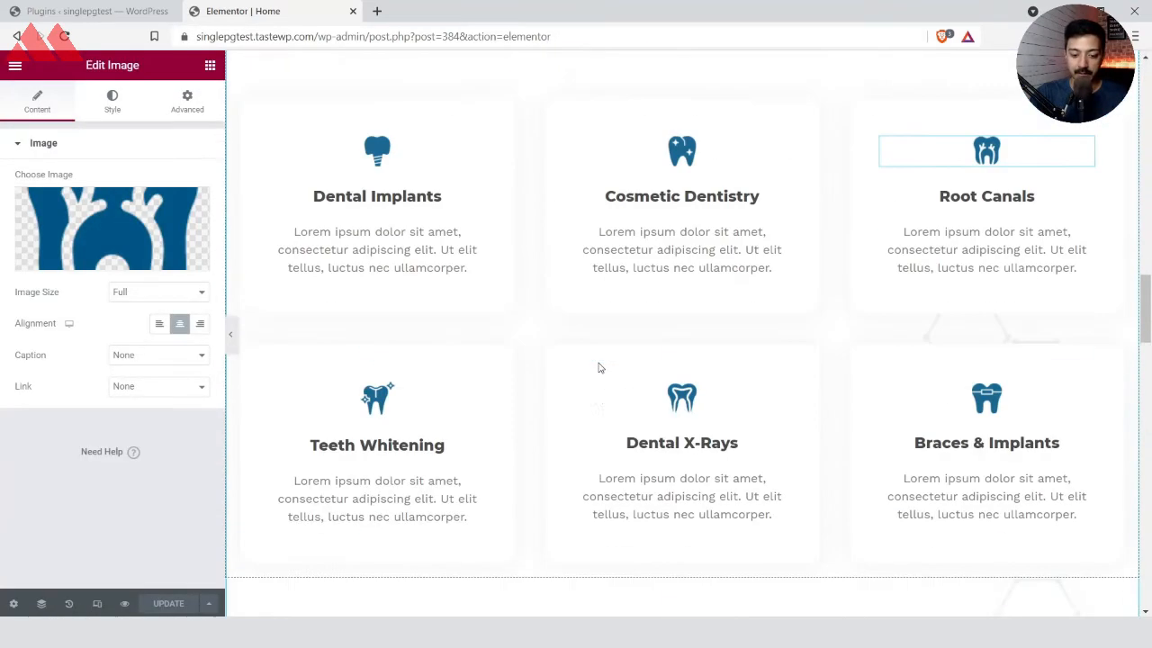
pyautogui.scroll(-8, 598, 367)
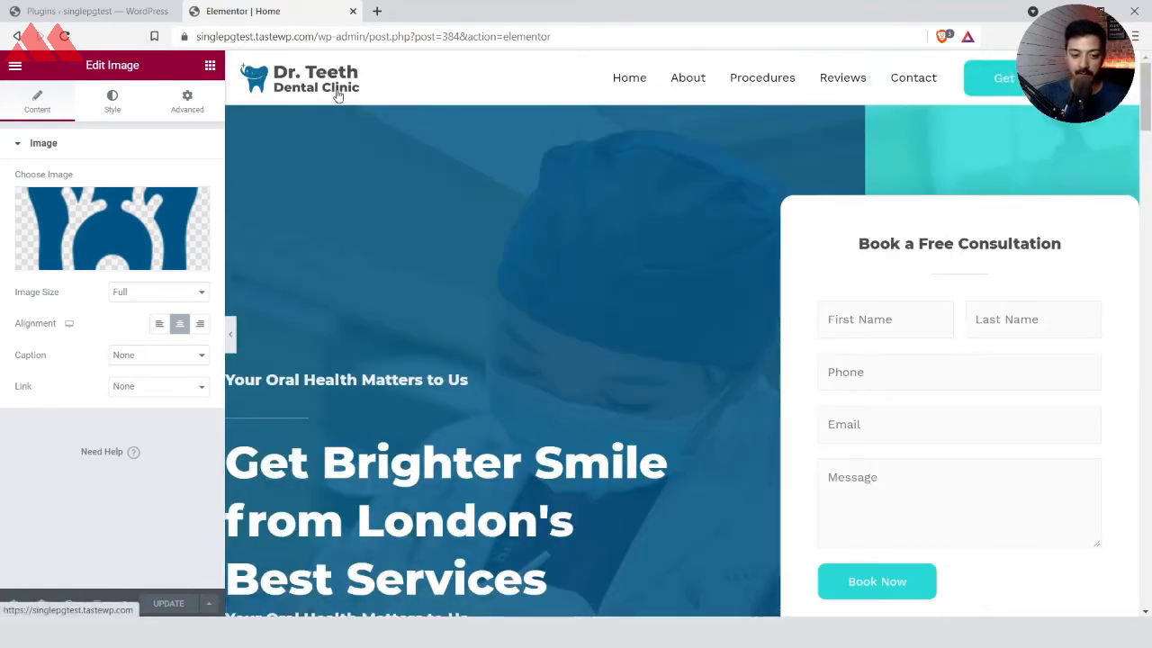
pyautogui.scroll(-10, 610, 391)
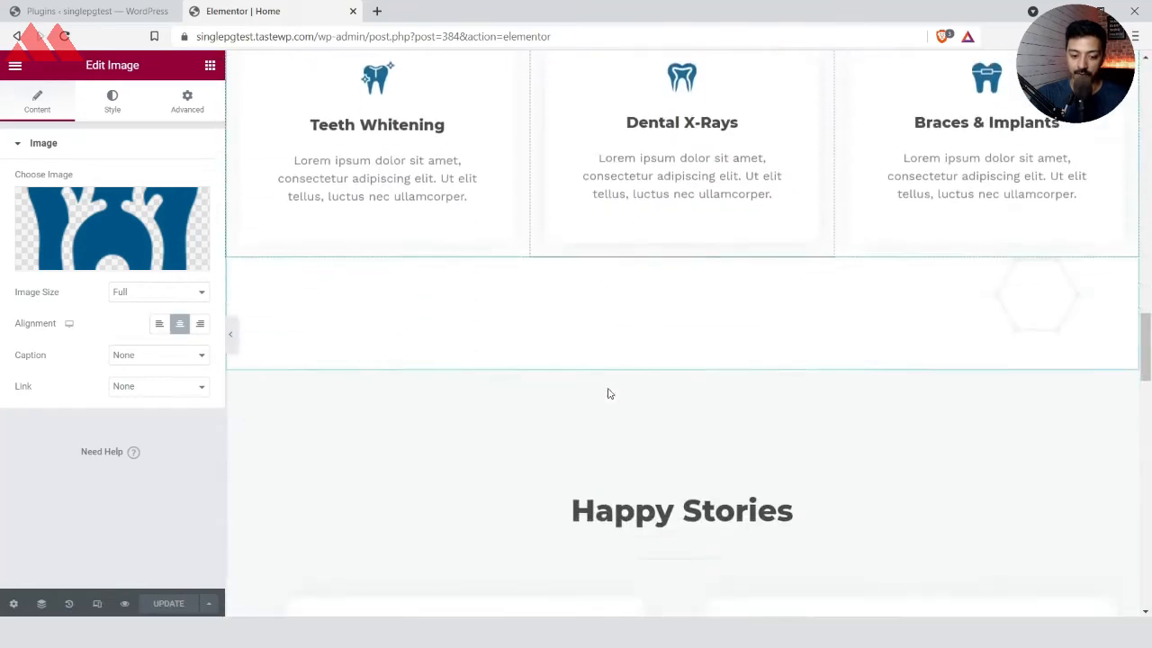
pyautogui.scroll(-10, 607, 394)
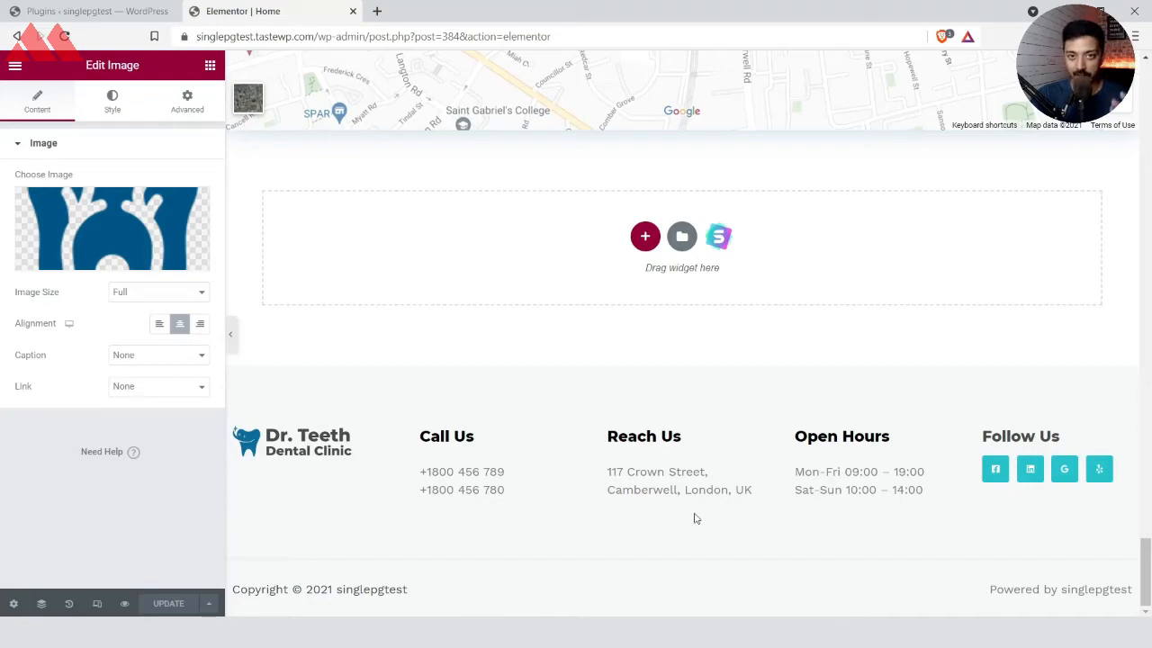
pyautogui.scroll(20, 876, 306)
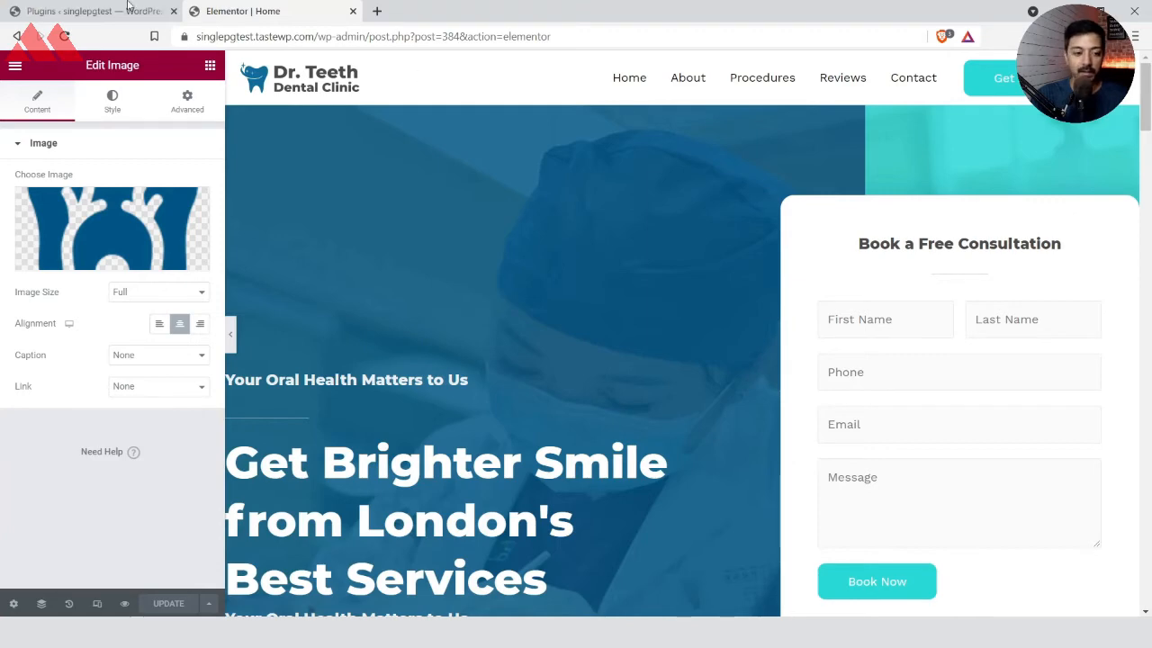
# Open the theme customizer from the WordPress dashboard and bring up the primary header's logo settings
pyautogui.click(81, 4)
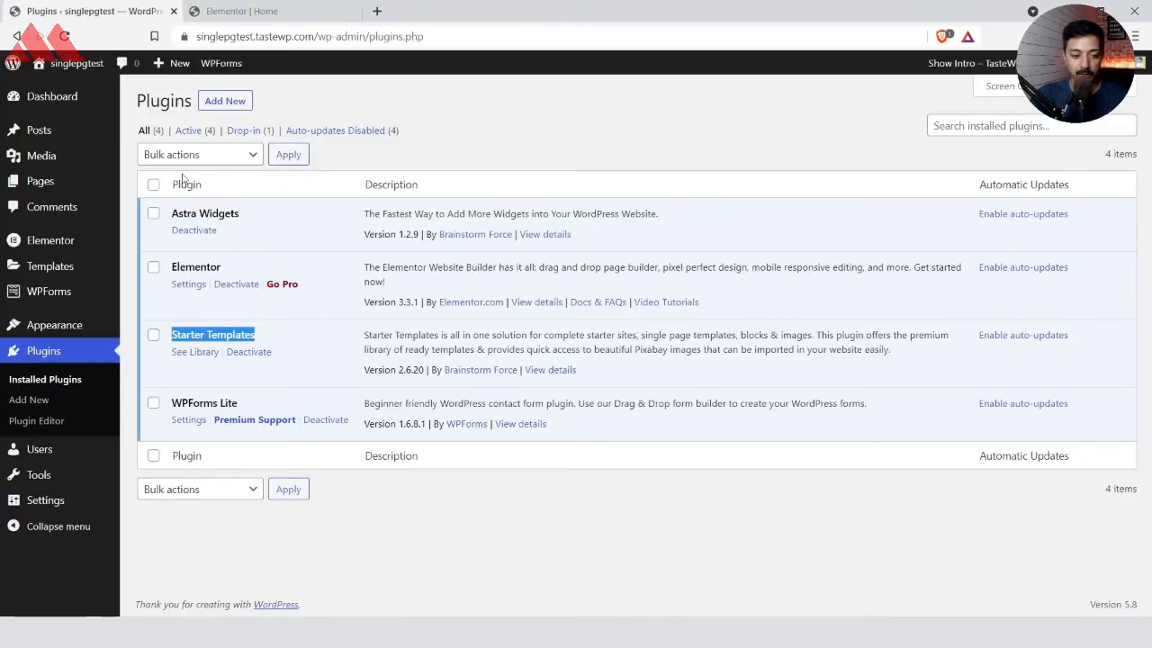
pyautogui.moveTo(47, 327)
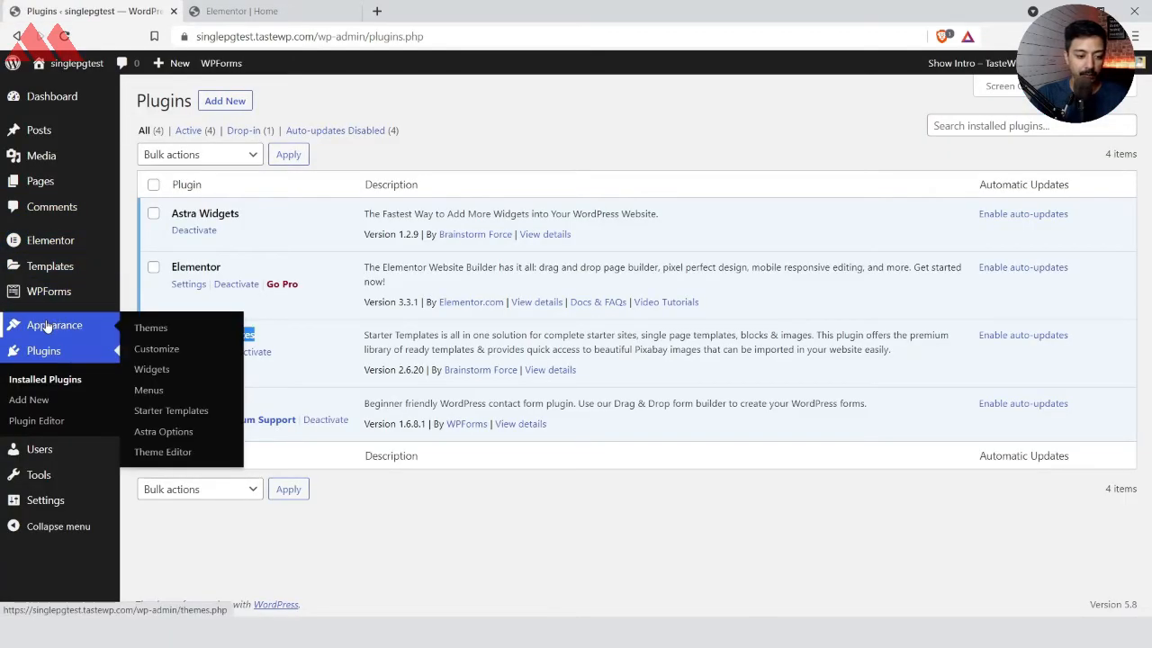
pyautogui.click(155, 351)
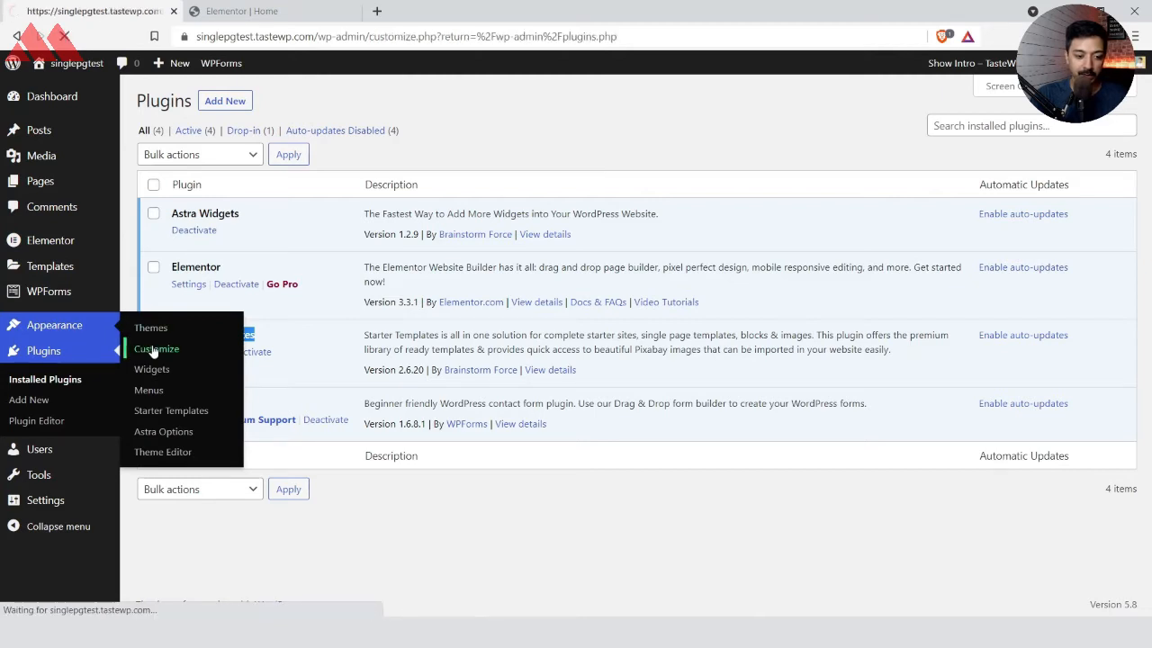
pyautogui.click(274, 7)
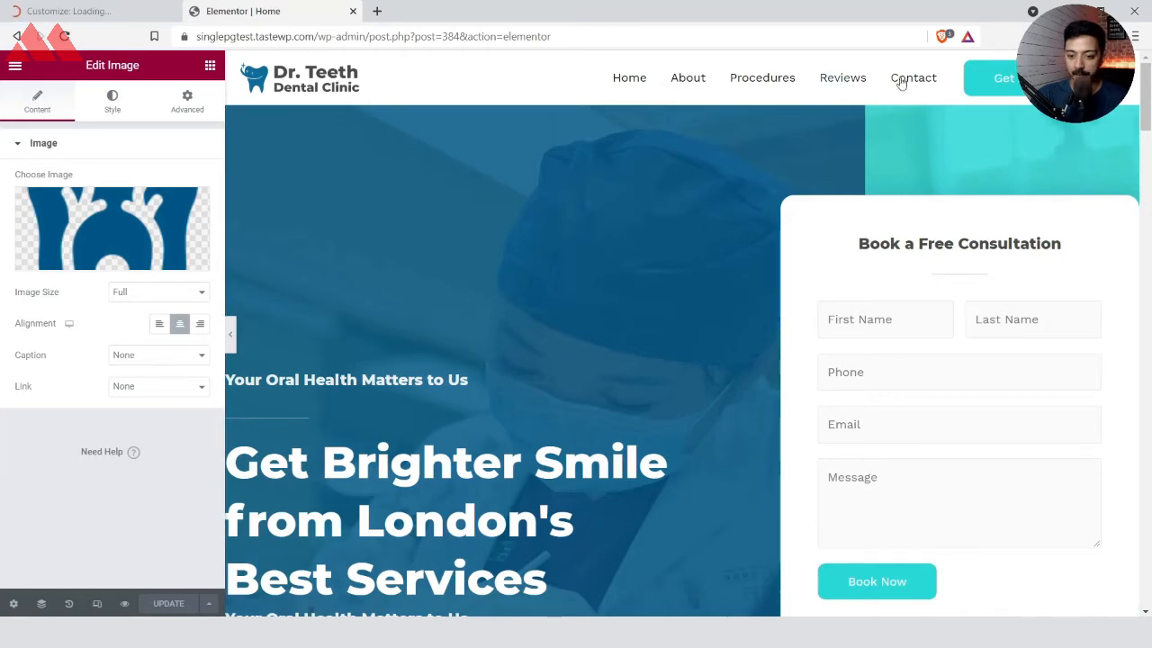
pyautogui.click(19, 5)
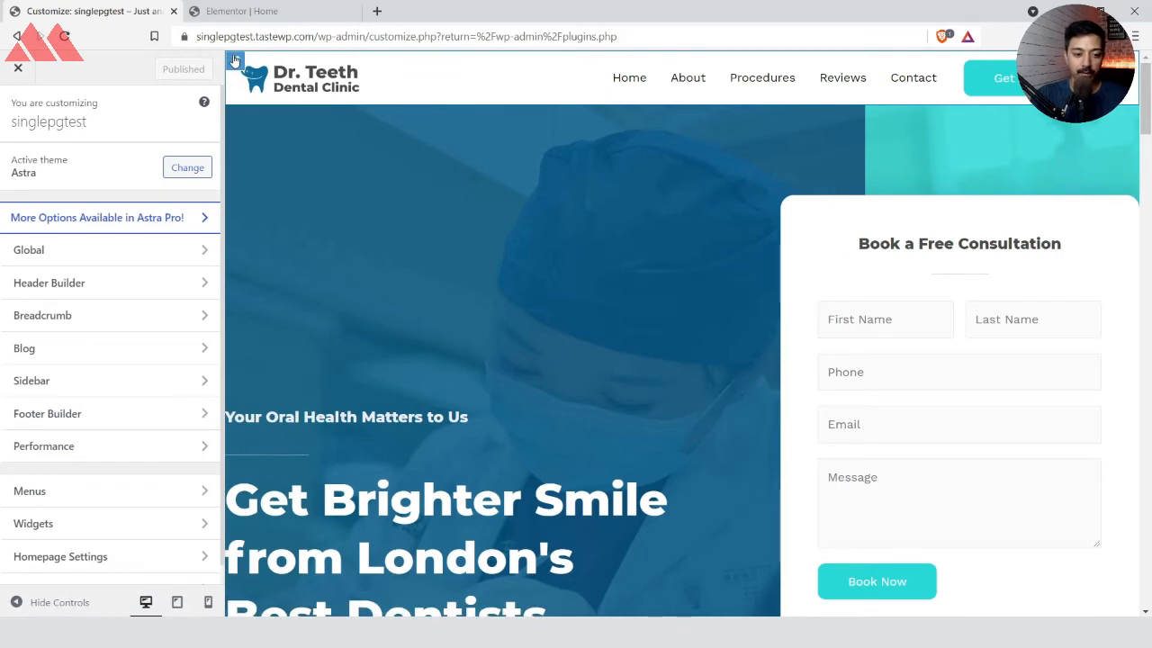
pyautogui.click(234, 60)
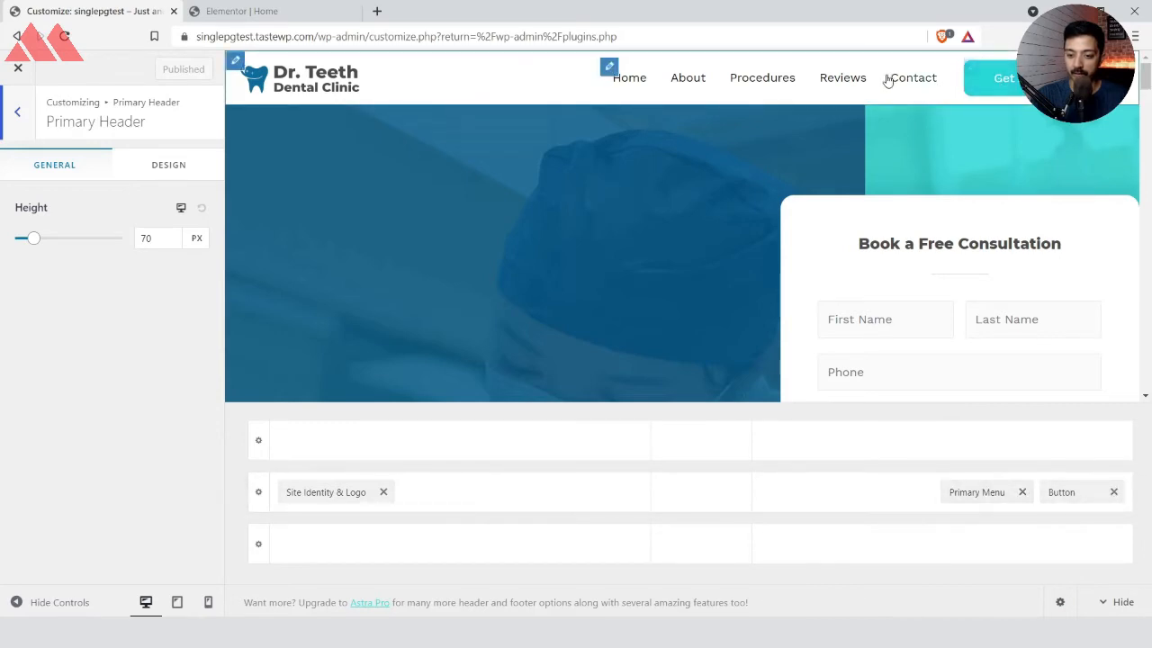
pyautogui.click(250, 87)
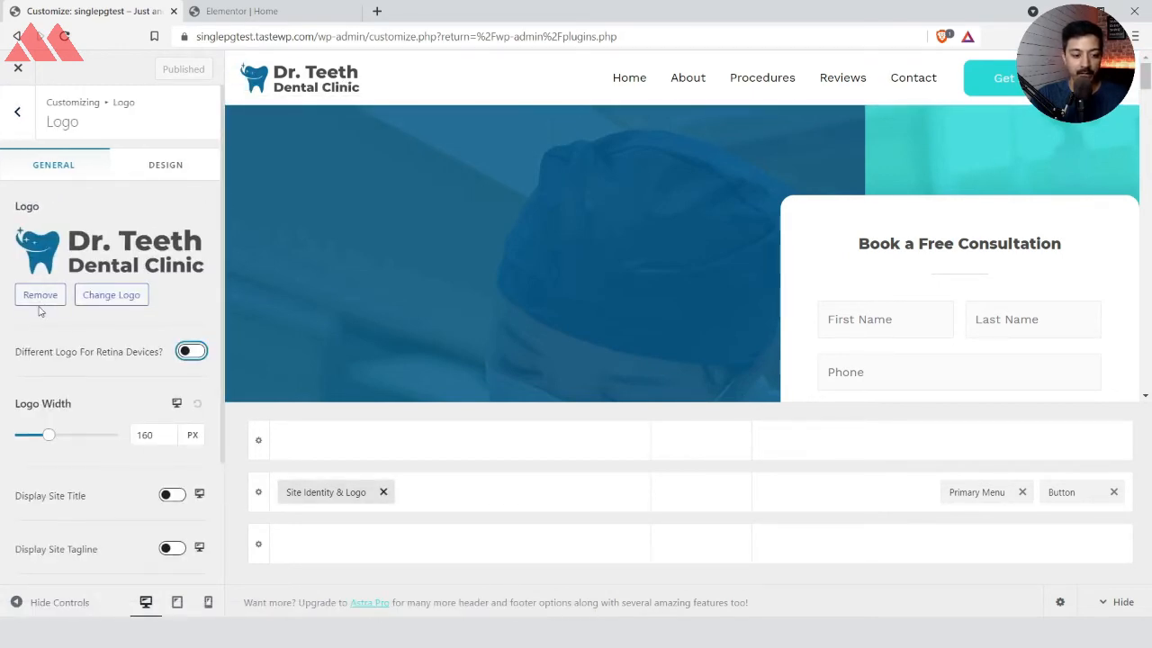
# Remove the header logo and replace it with the uploaded image.png, without cropping it
pyautogui.doubleClick(40, 294)
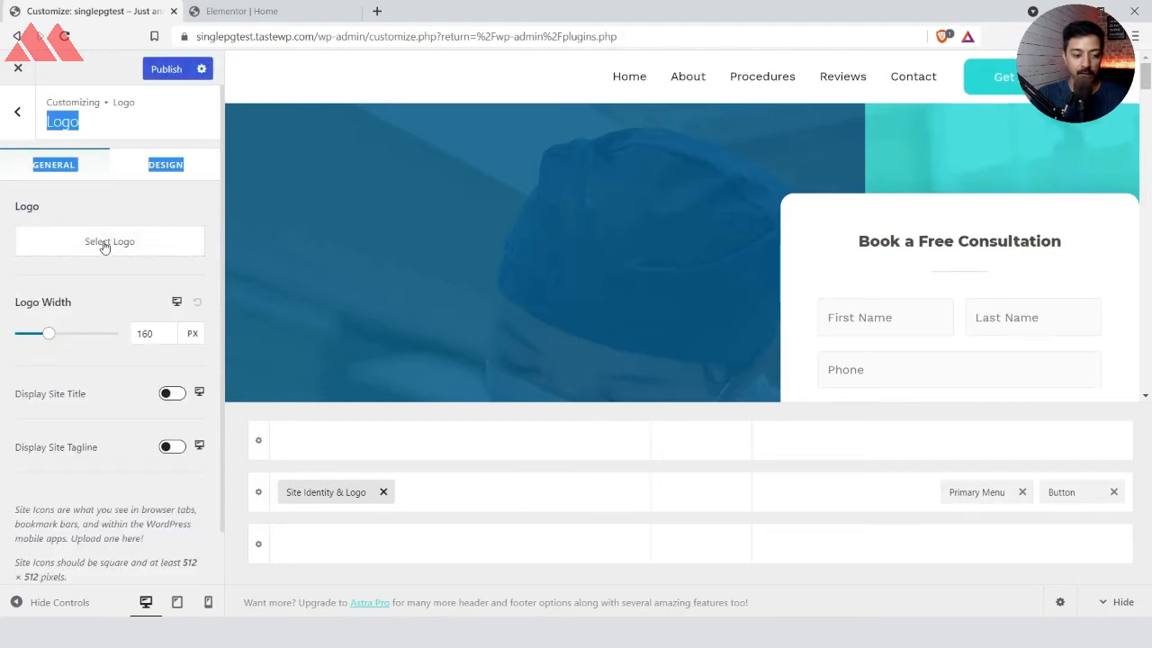
pyautogui.click(104, 245)
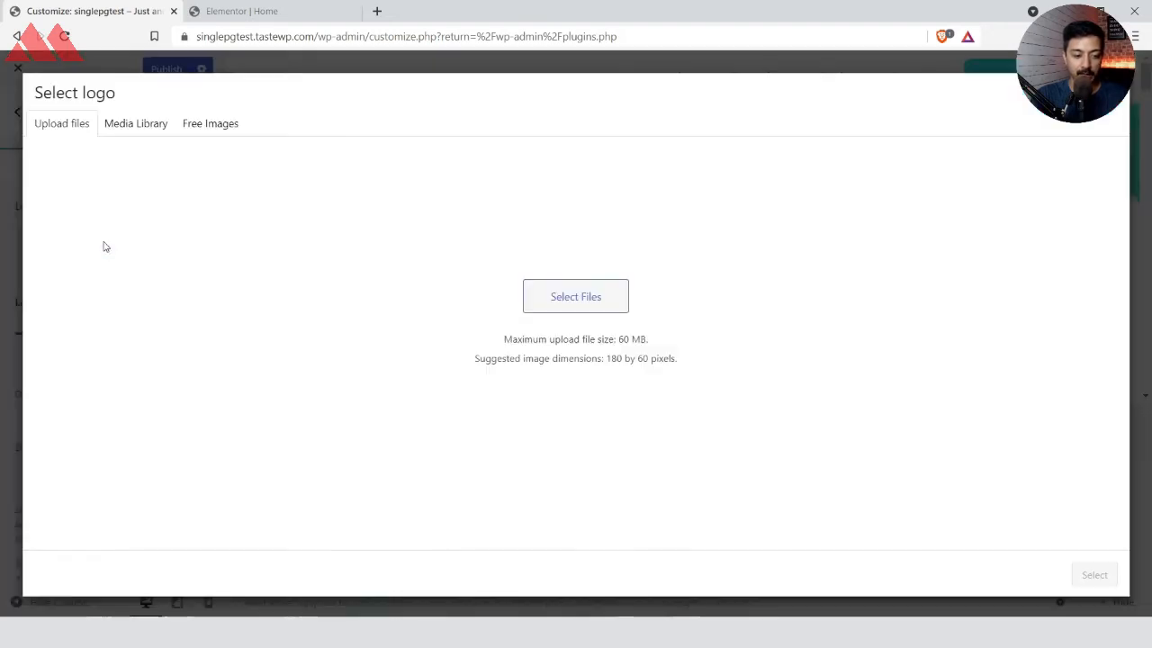
pyautogui.click(143, 128)
pyautogui.click(72, 125)
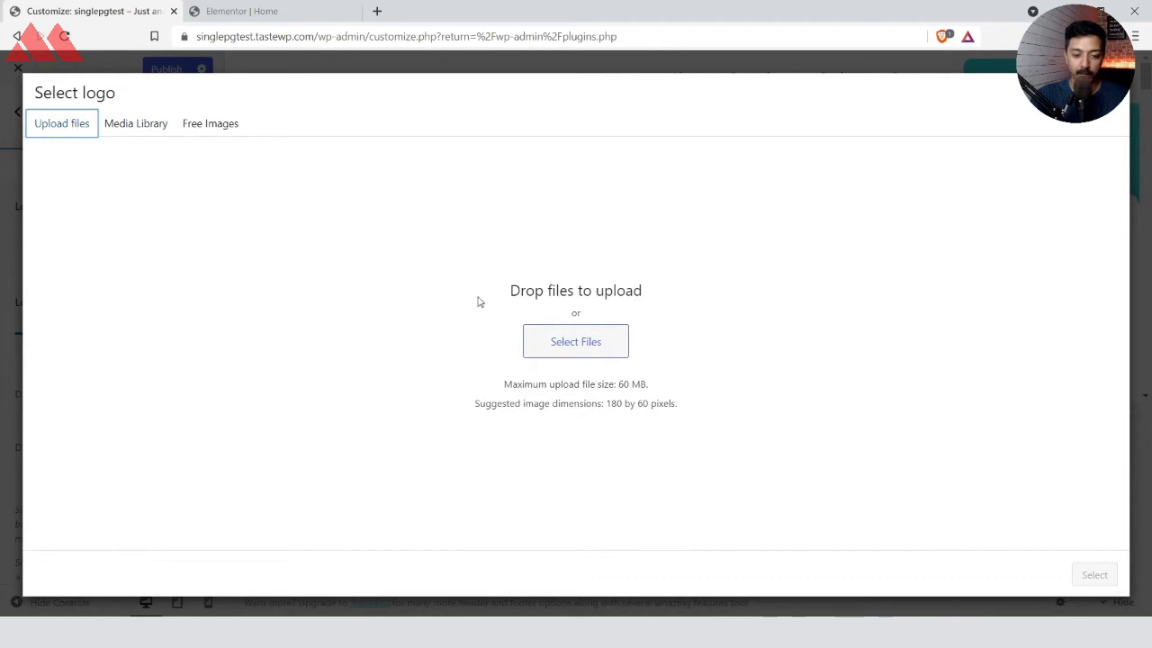
pyautogui.click(567, 342)
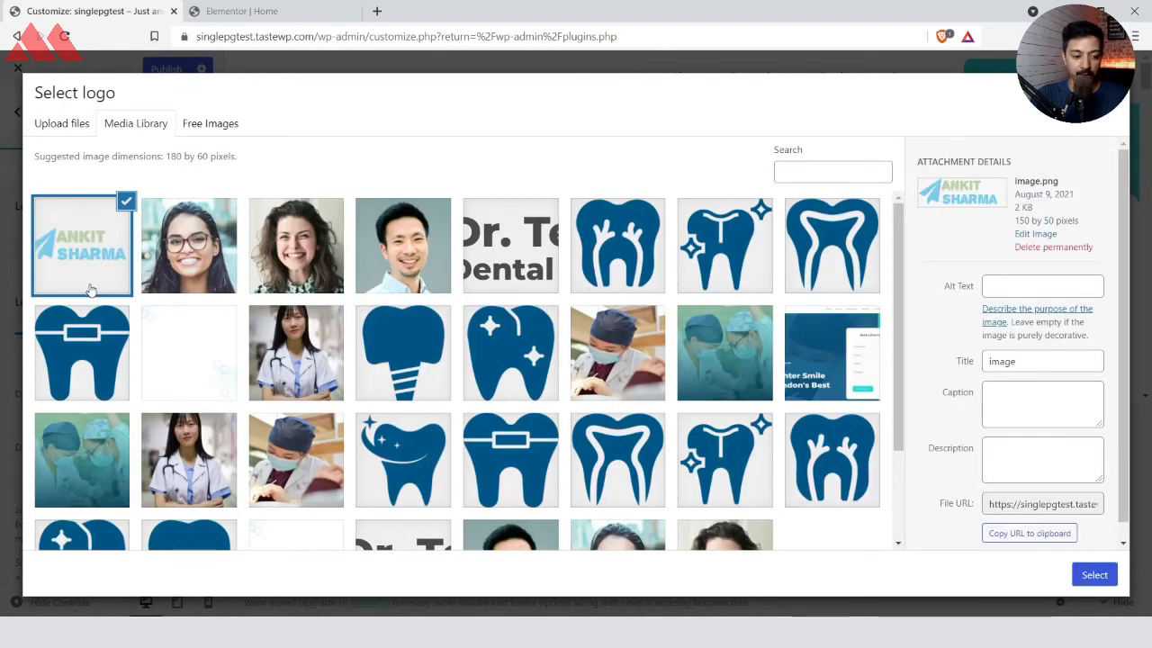
pyautogui.click(1085, 576)
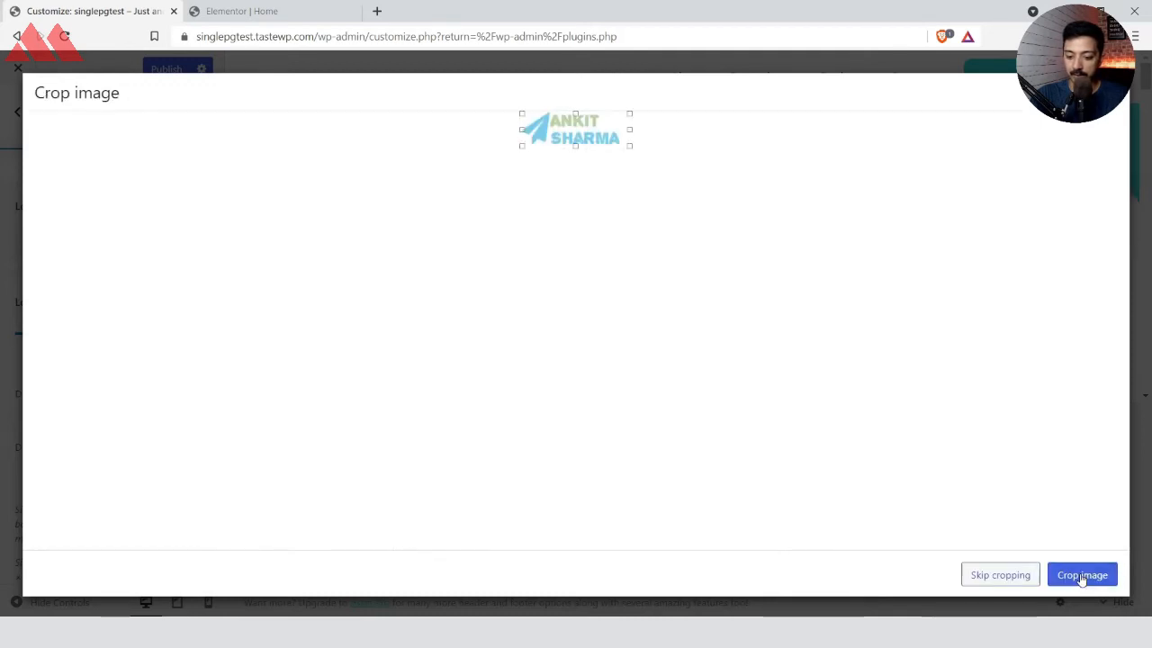
pyautogui.click(988, 576)
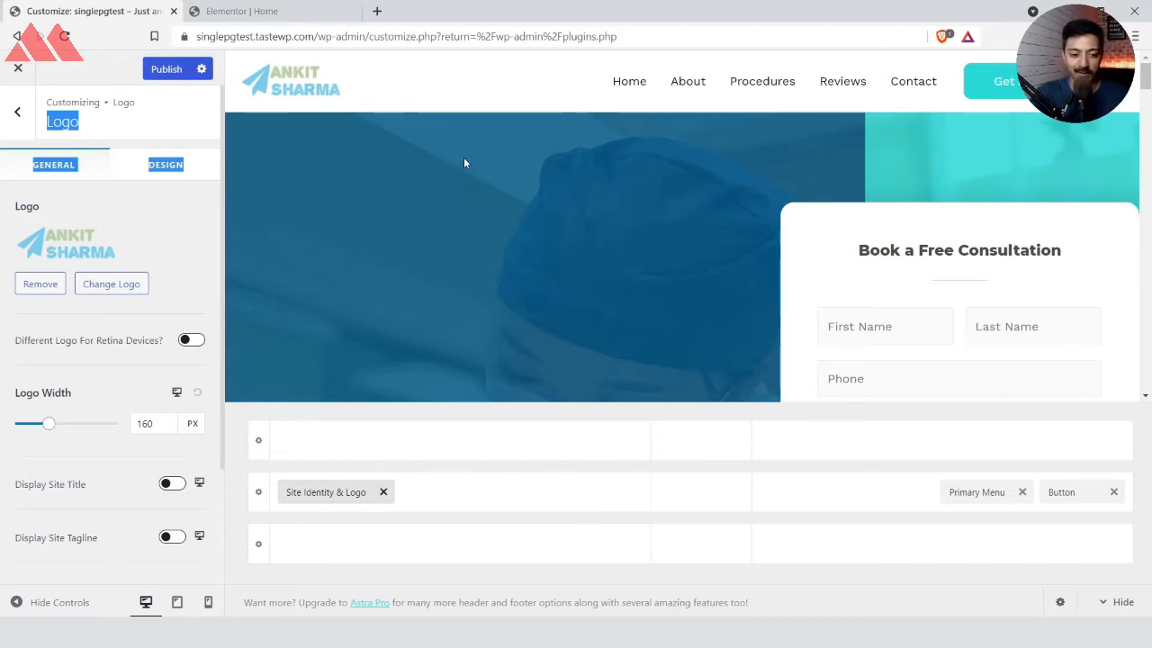
# Remove the replacement logo and restore dental-site-logo.svg from the media library, without cropping it
pyautogui.click(42, 286)
pyautogui.click(142, 255)
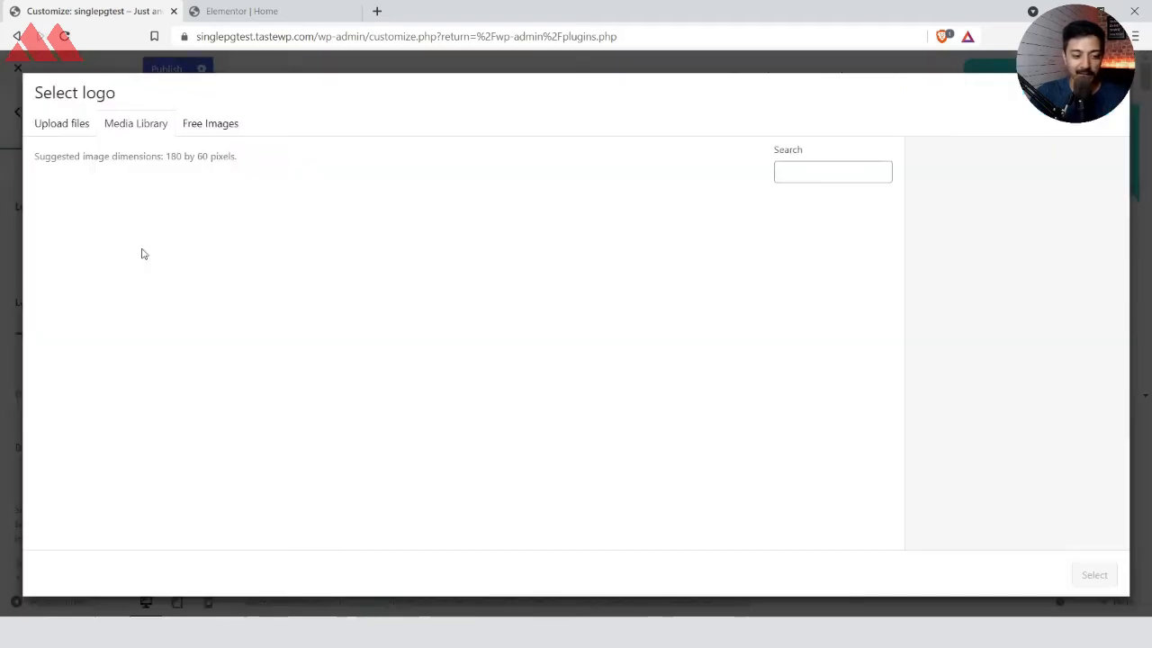
pyautogui.click(486, 238)
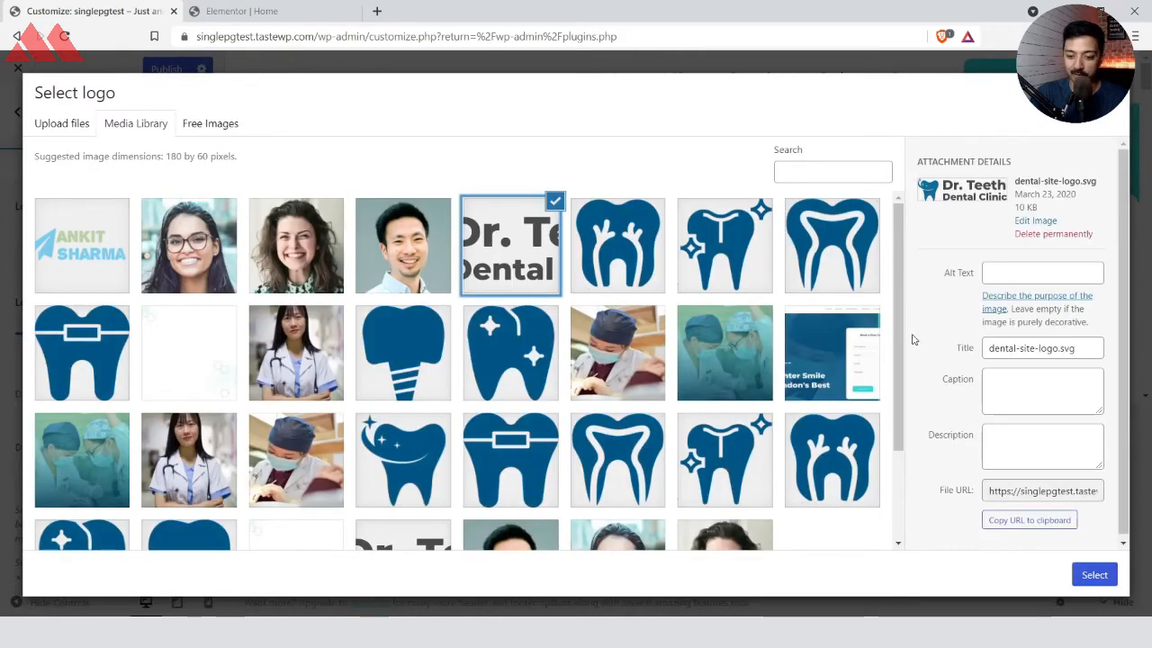
pyautogui.click(1096, 576)
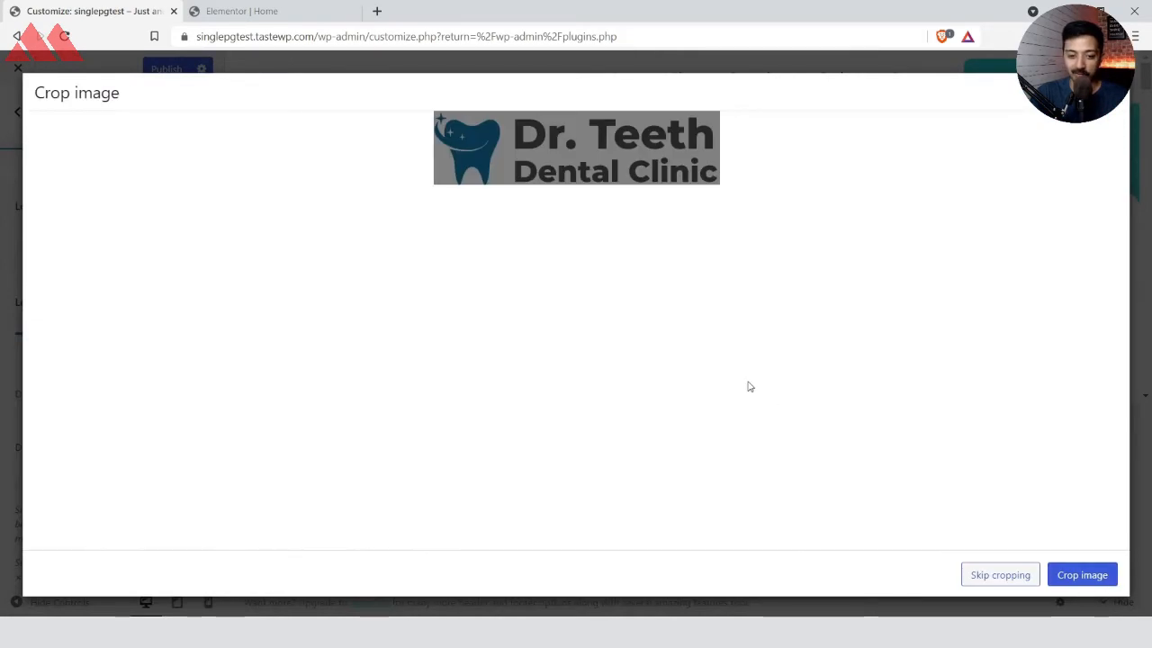
pyautogui.click(999, 575)
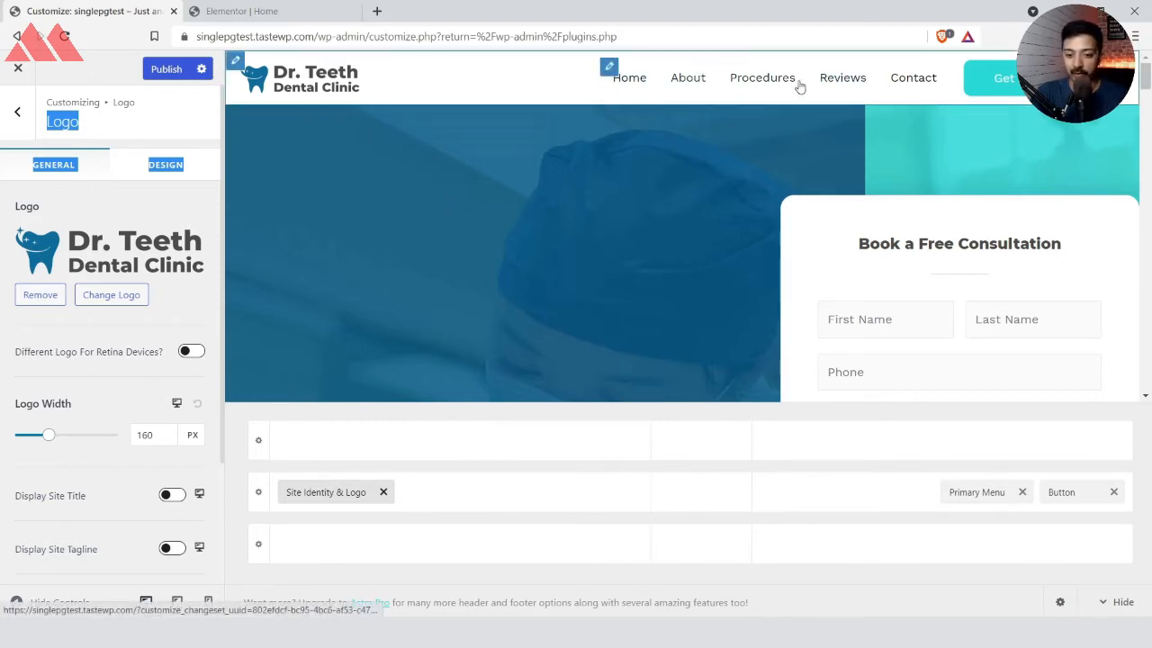
# Go from the header's Primary Menu element to the menu locations and open the assigned Primary Menu for editing
pyautogui.click(961, 490)
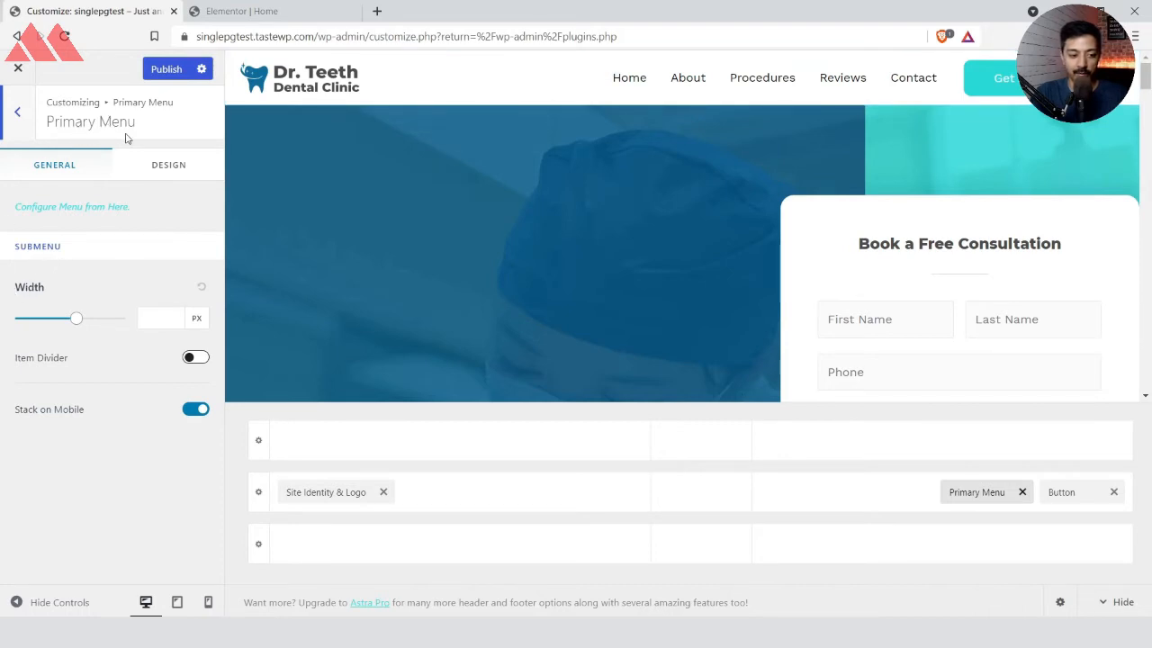
pyautogui.click(51, 207)
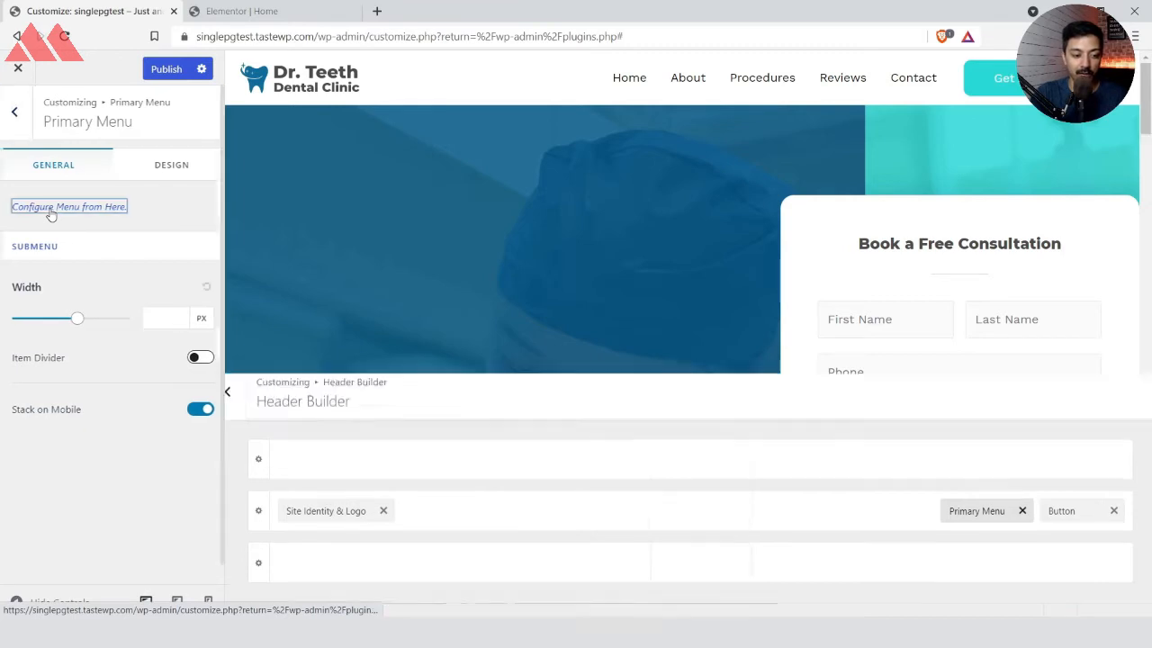
pyautogui.click(81, 325)
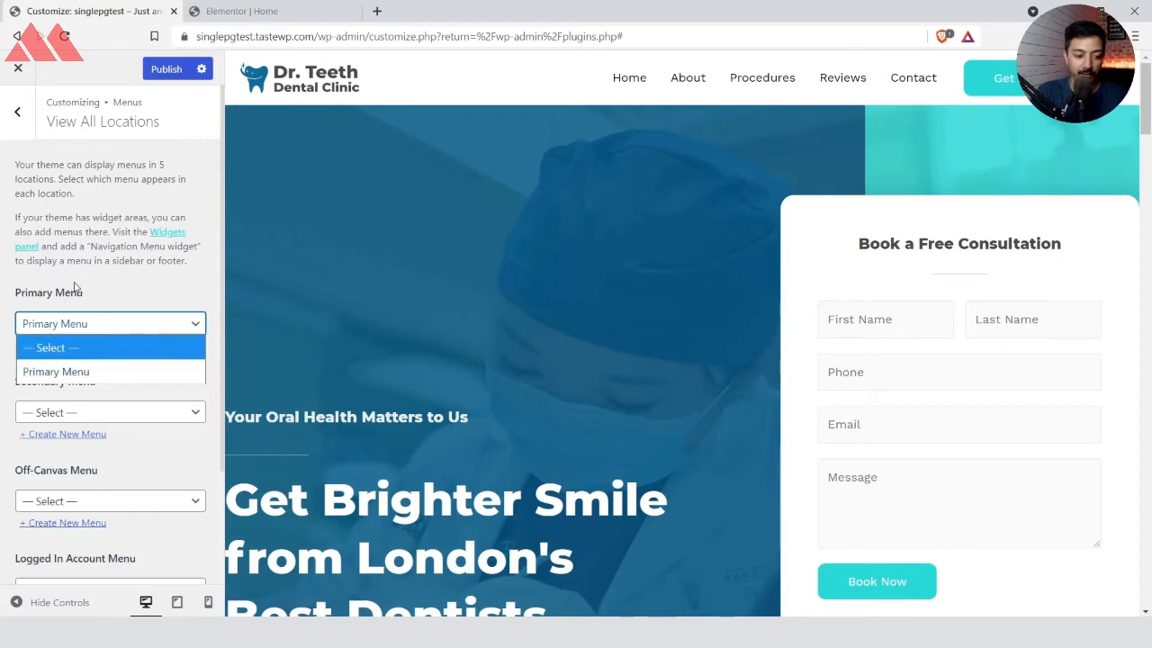
pyautogui.click(90, 276)
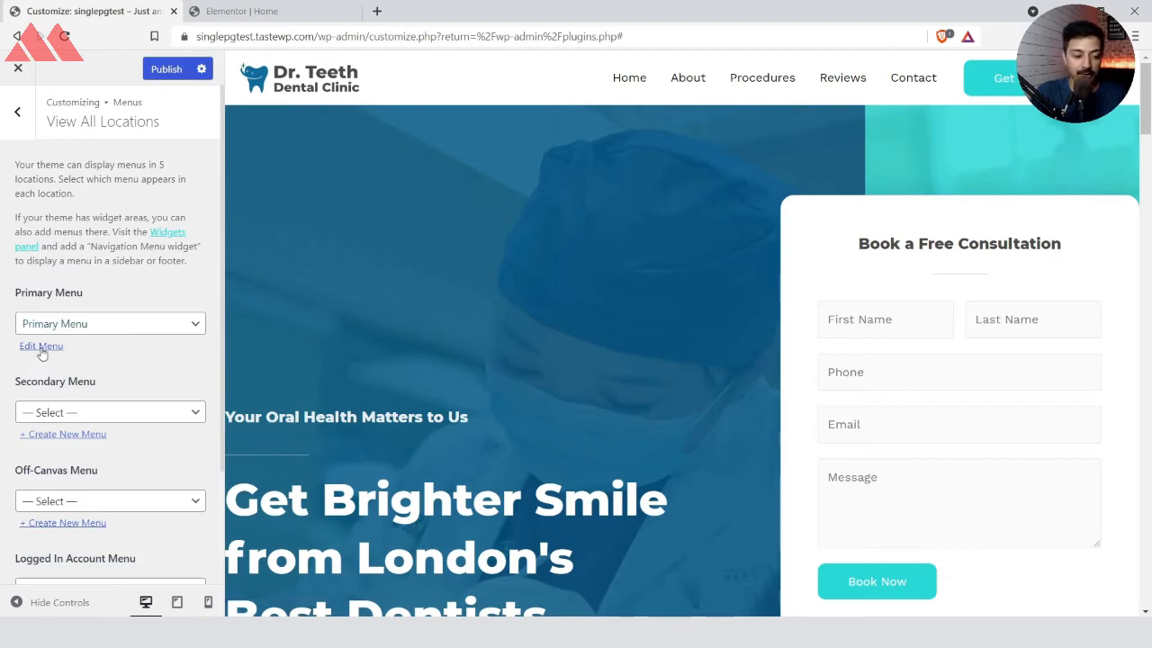
pyautogui.click(40, 347)
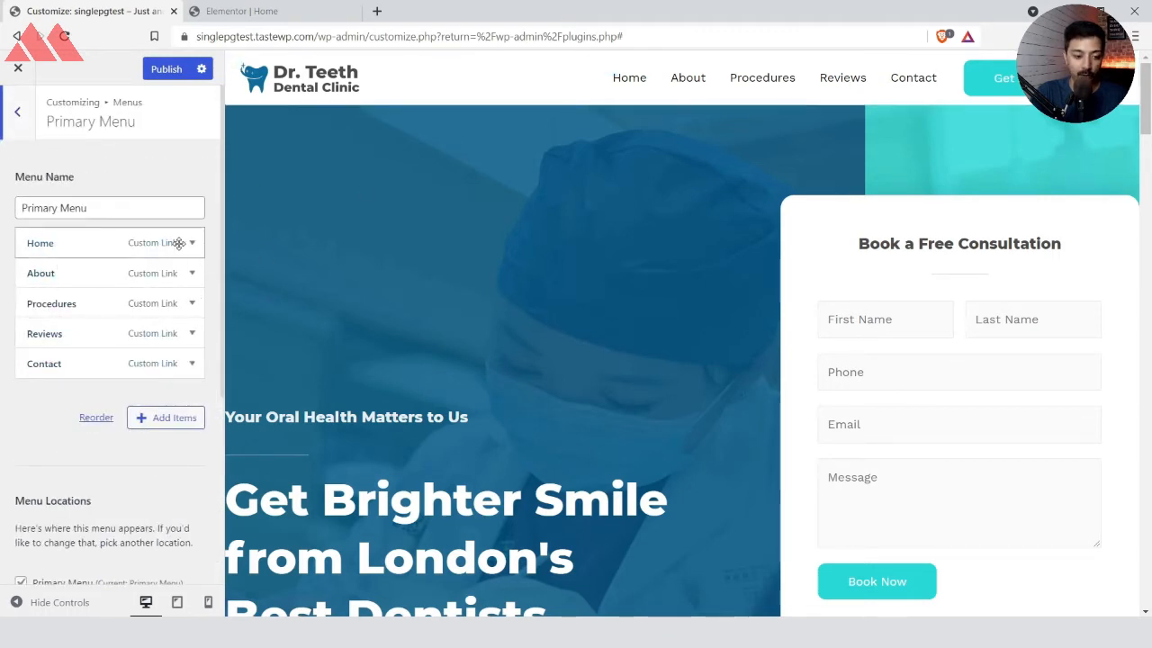
# Change the About menu item's navigation label to "About Us" and publish the customizer changes
pyautogui.click(191, 273)
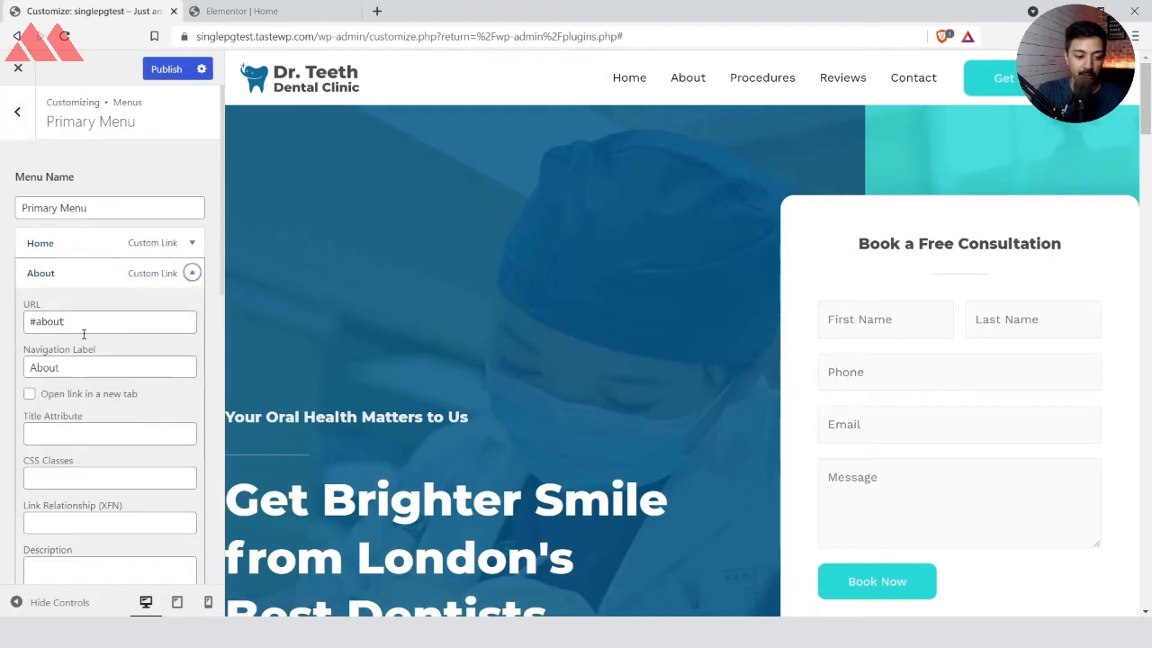
pyautogui.click(150, 366)
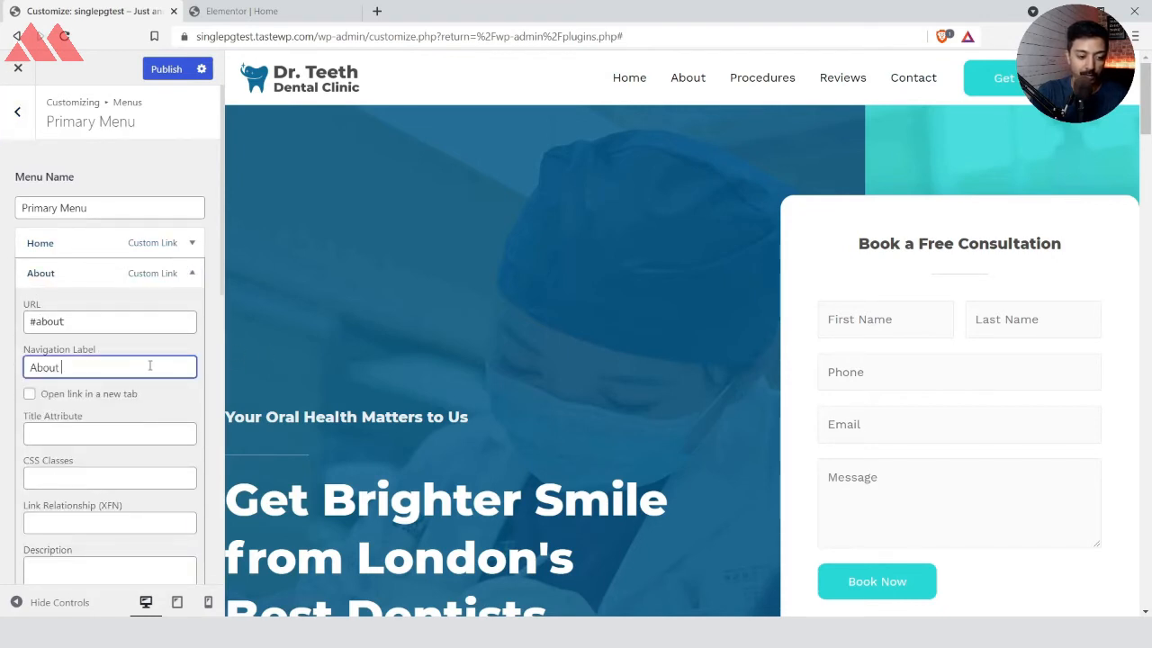
pyautogui.write('Us')
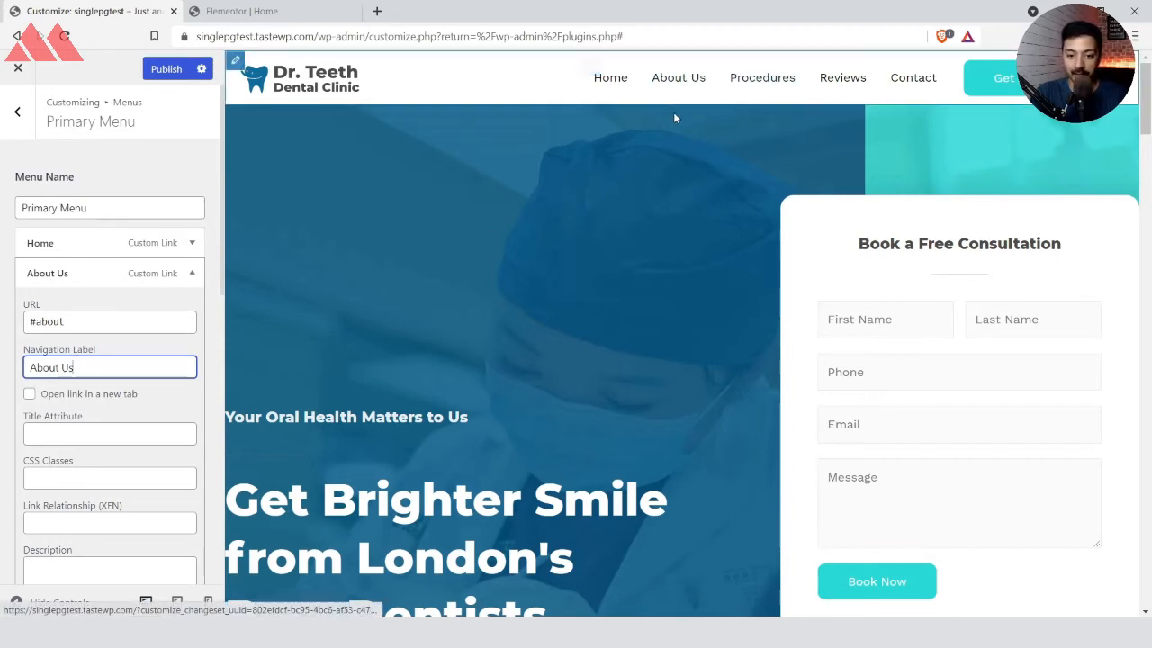
pyautogui.click(171, 71)
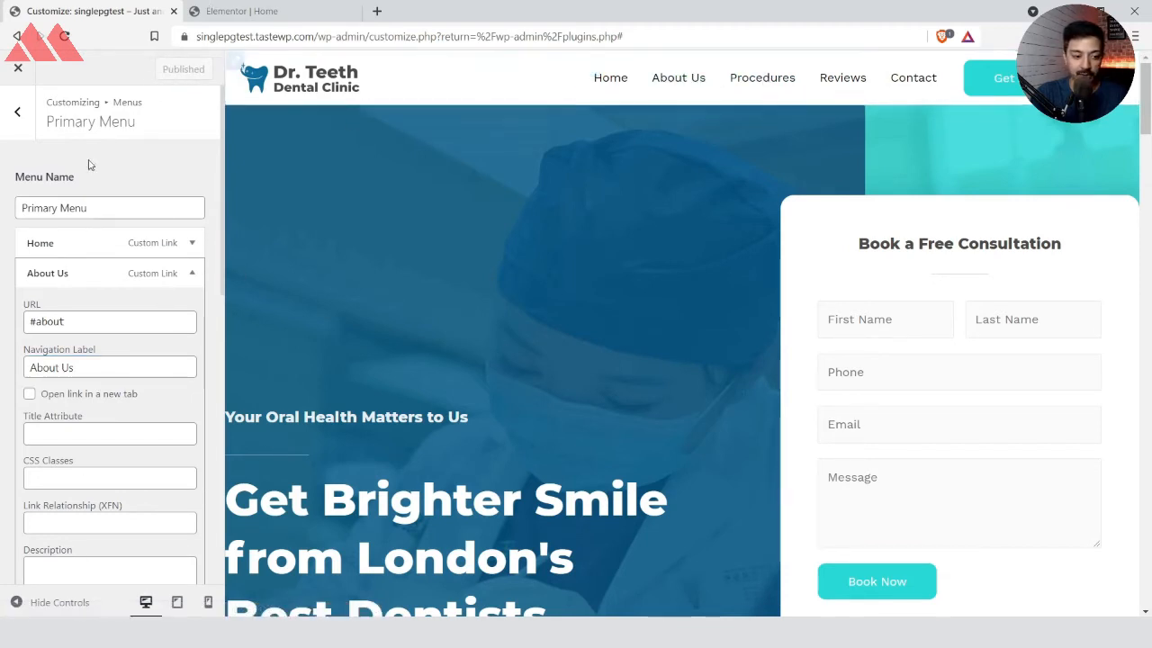
# Open the site's WordPress dashboard in a separate tab and go to the Menus management page
pyautogui.click(18, 113)
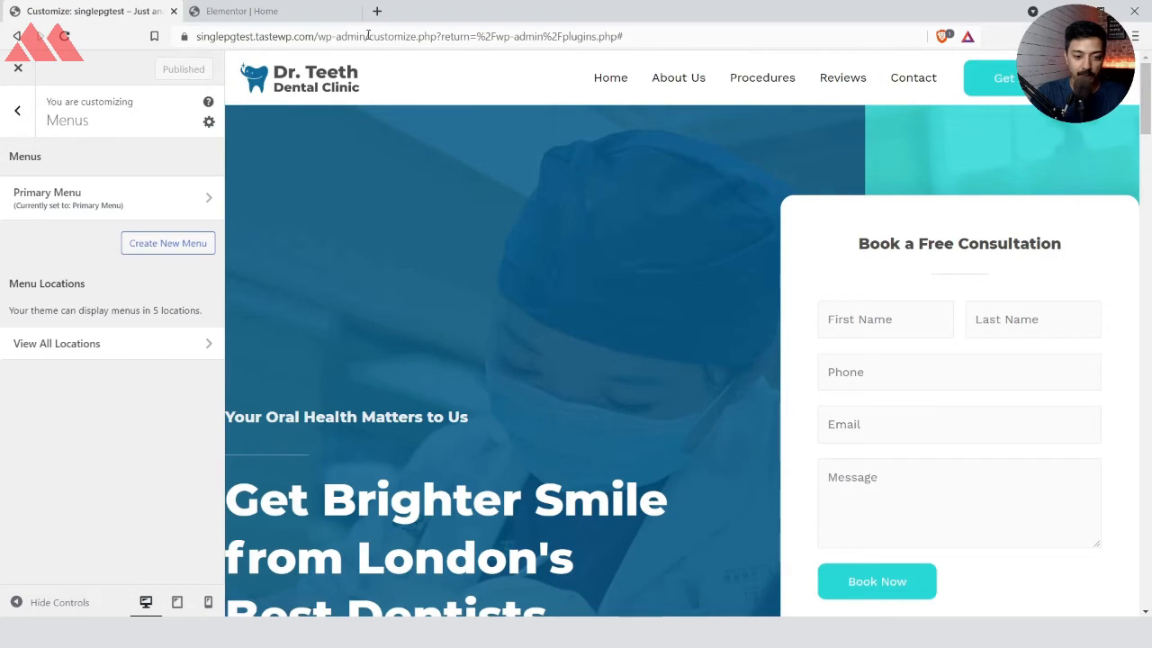
pyautogui.moveTo(370, 36); pyautogui.dragTo(346, 36)
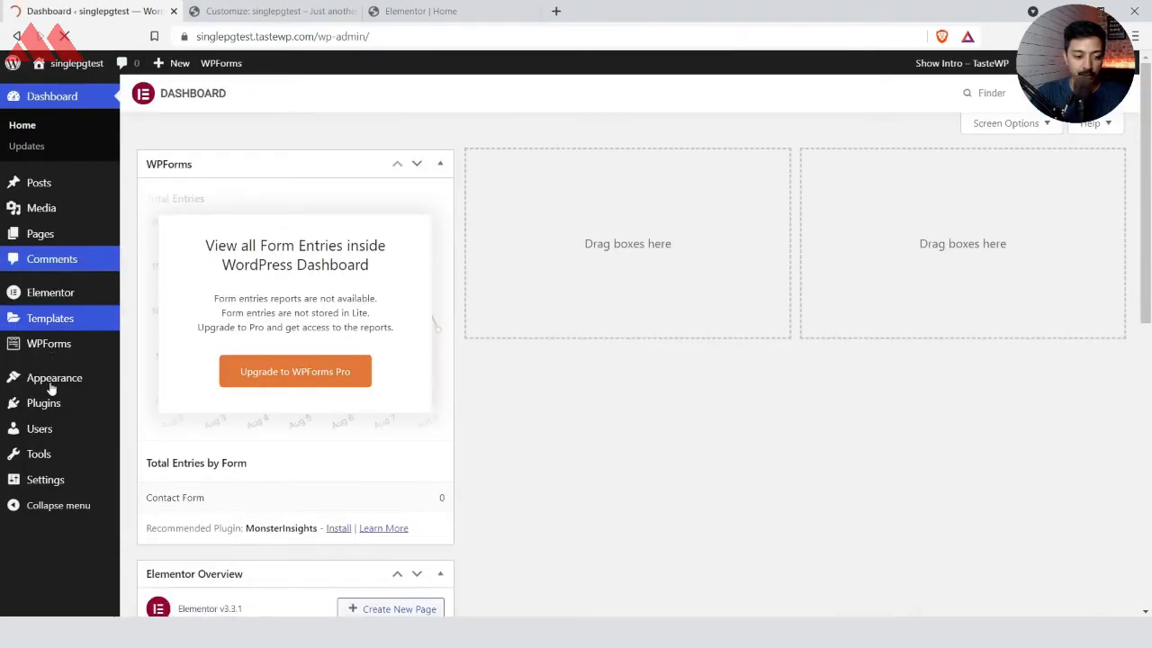
pyautogui.moveTo(55, 385)
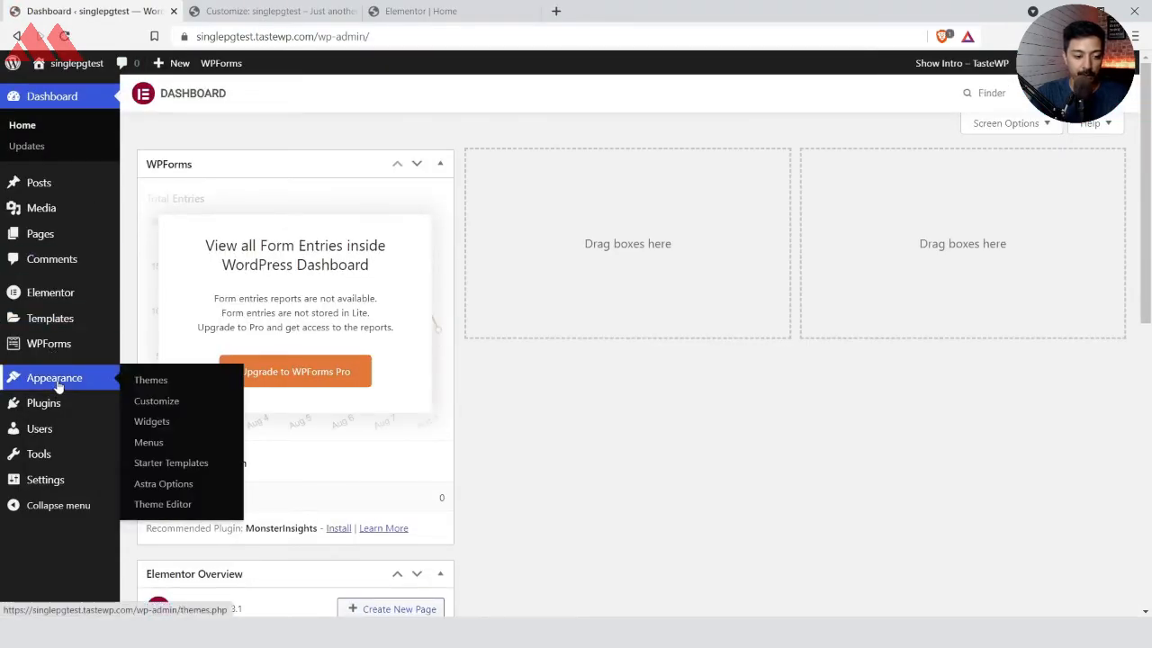
pyautogui.click(149, 446)
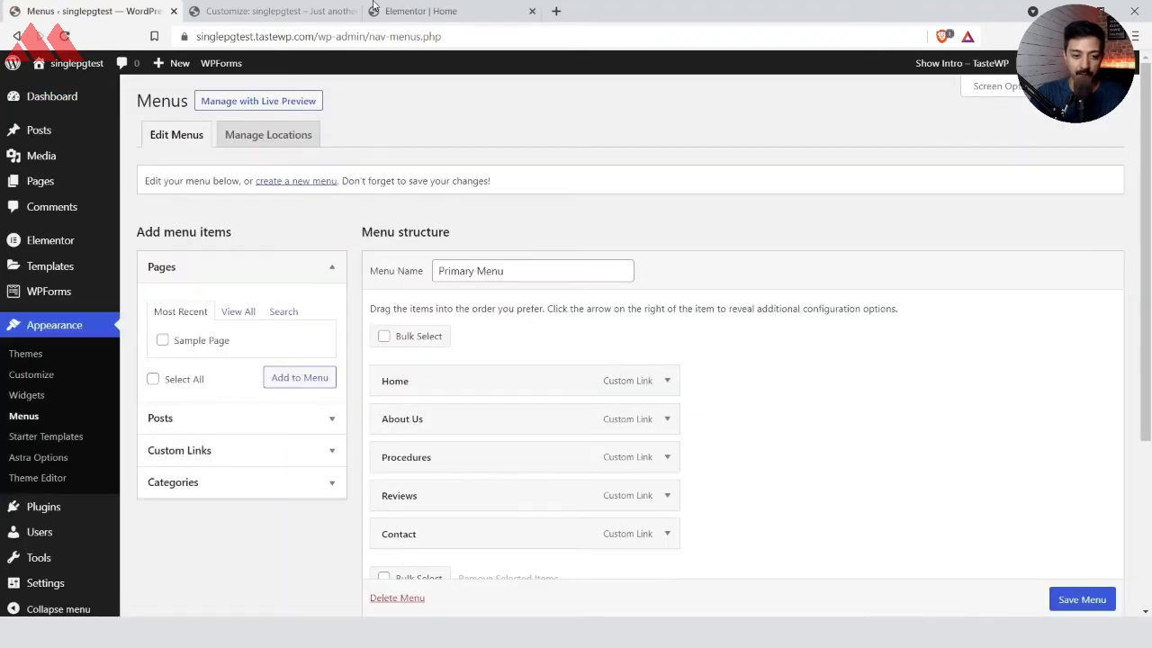
pyautogui.click(416, 11)
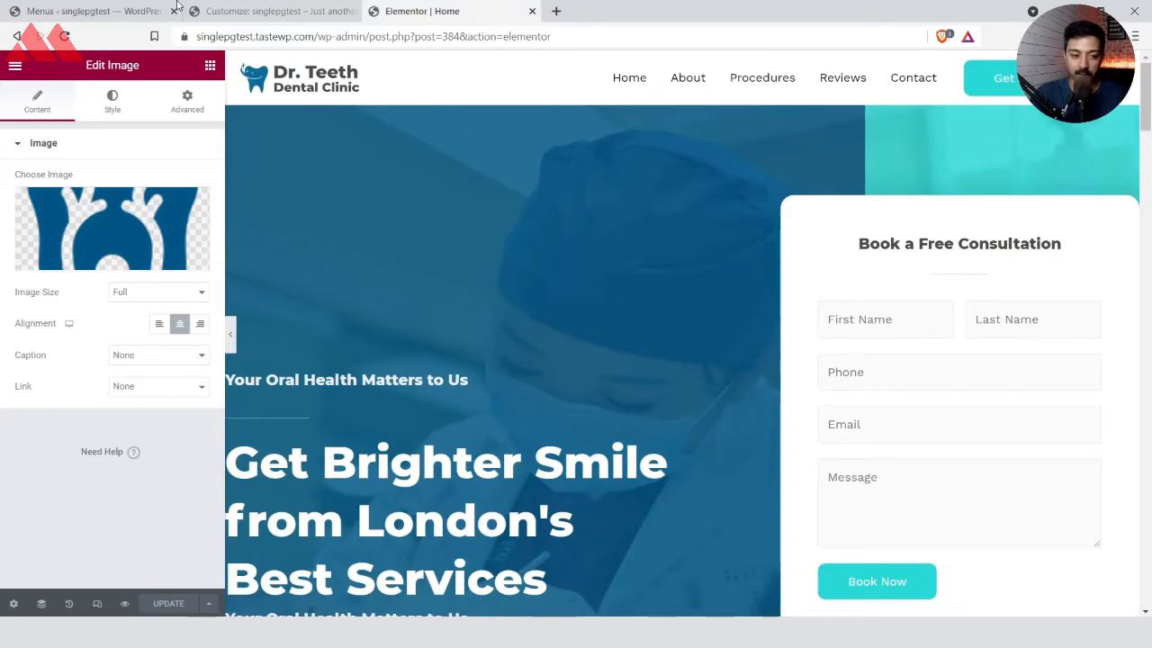
pyautogui.hotkey('ctrl', 'Tab')
pyautogui.hotkey('ctrl', 'Tab')
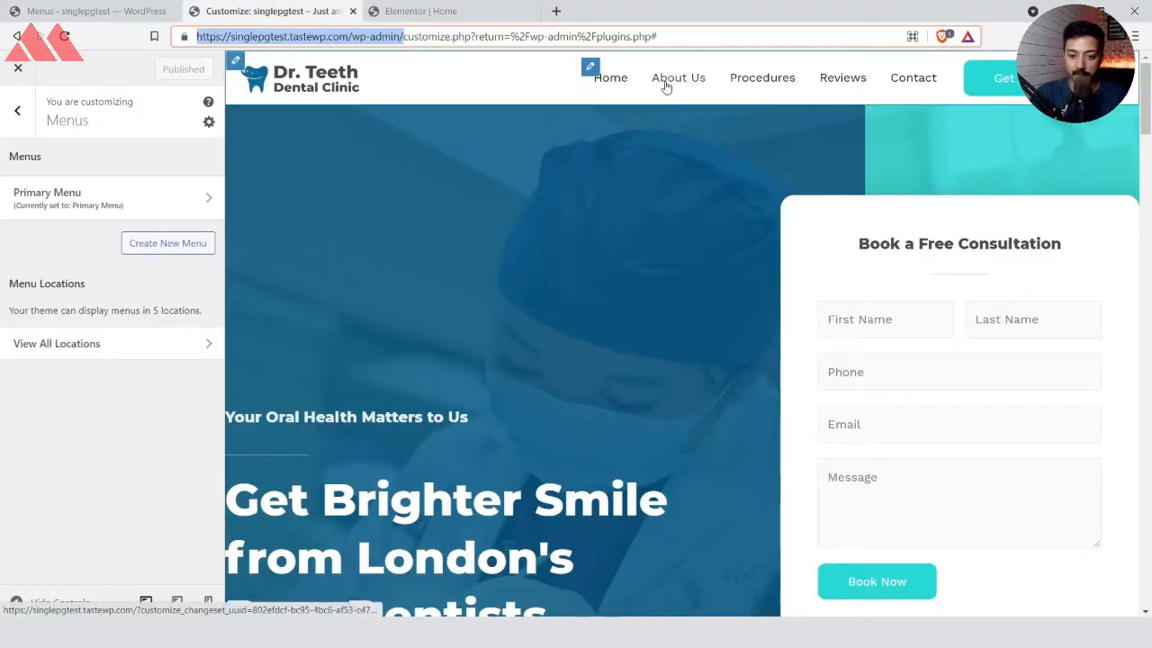
pyautogui.hotkey('ctrl', 'shift', 'Tab')
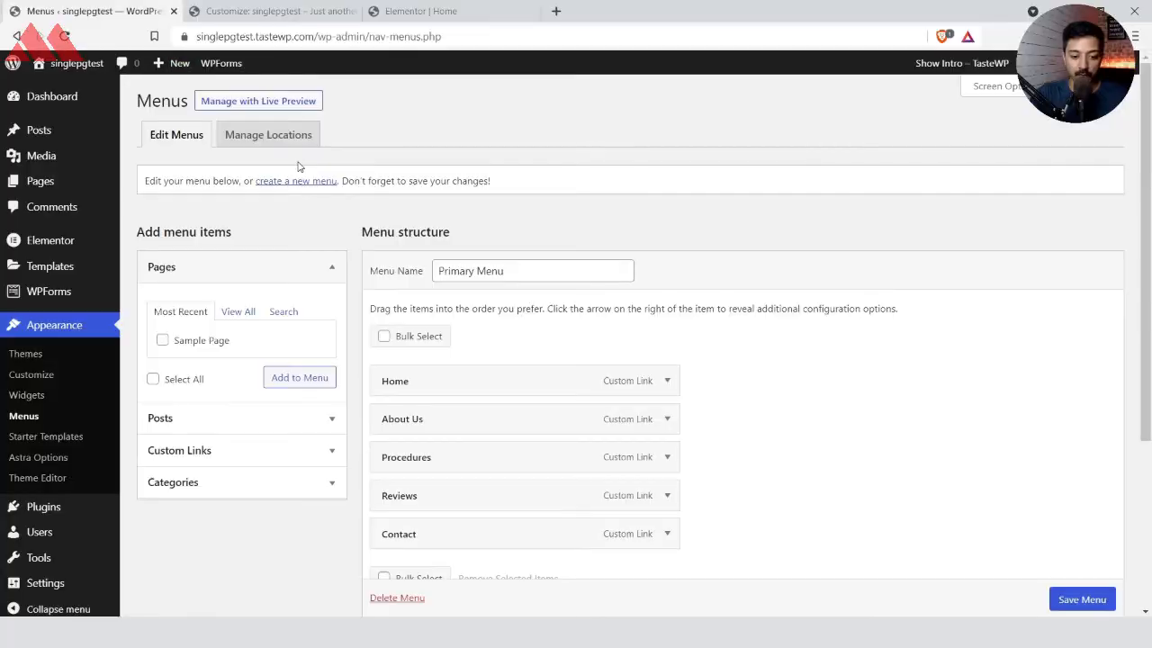
# Change the Procedures item's navigation label to "Our Procedures" in the Primary Menu and save the menu
pyautogui.scroll(-2, 440, 260)
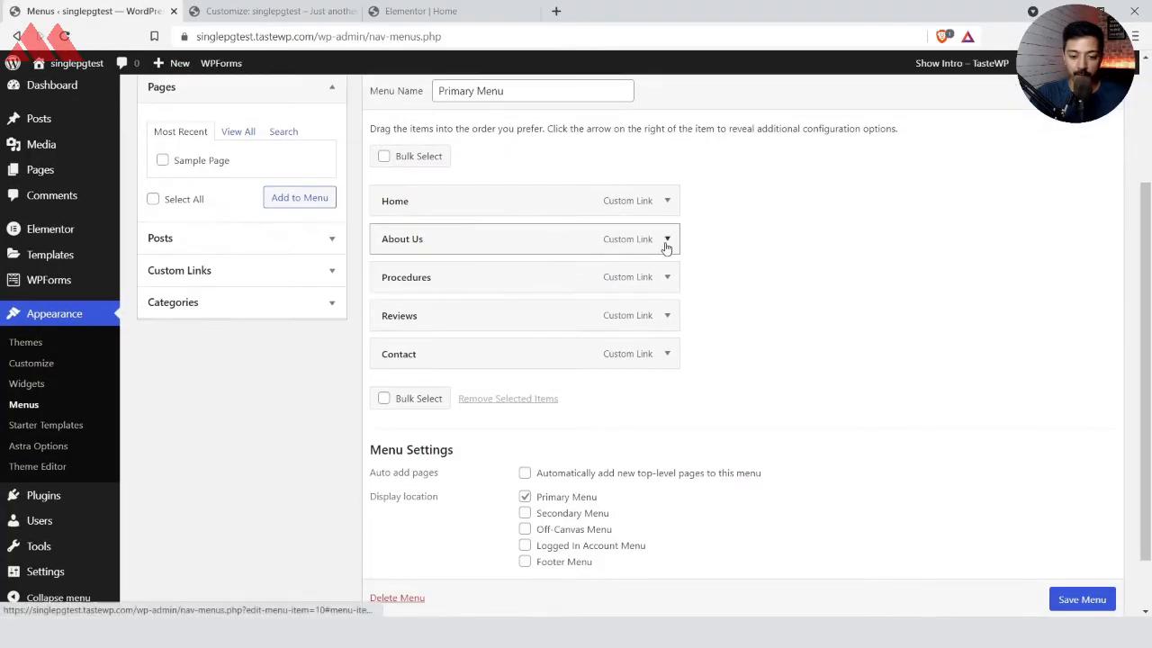
pyautogui.click(665, 279)
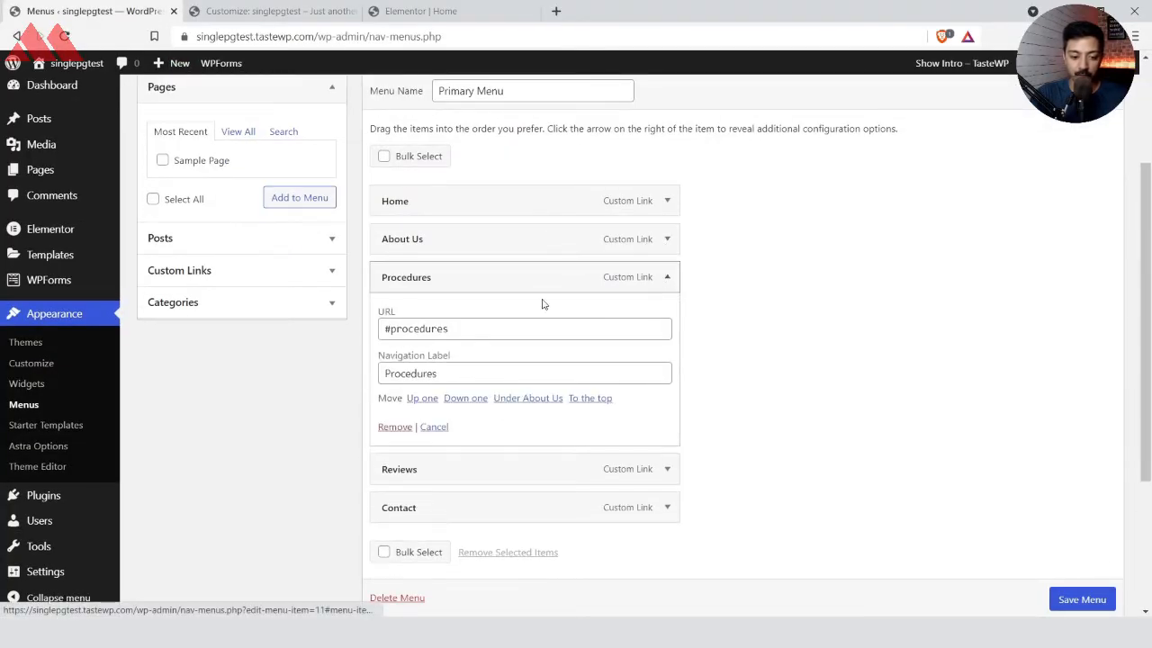
pyautogui.click(382, 371)
pyautogui.write('Our')
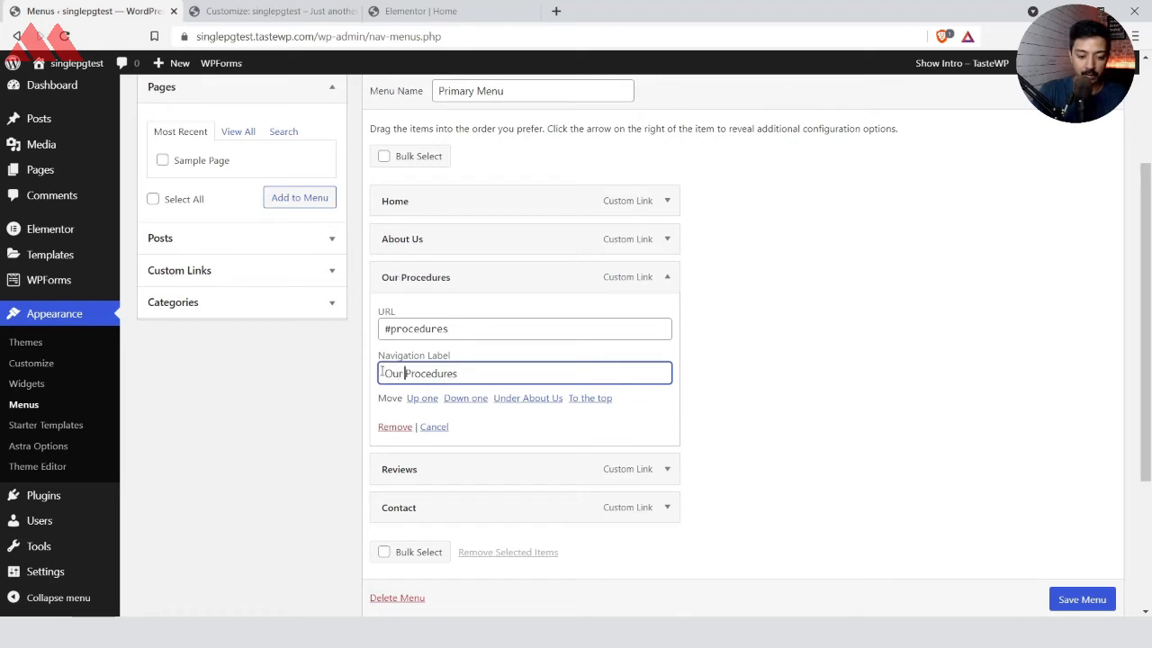
pyautogui.scroll(-1, 1068, 596)
pyautogui.click(1082, 601)
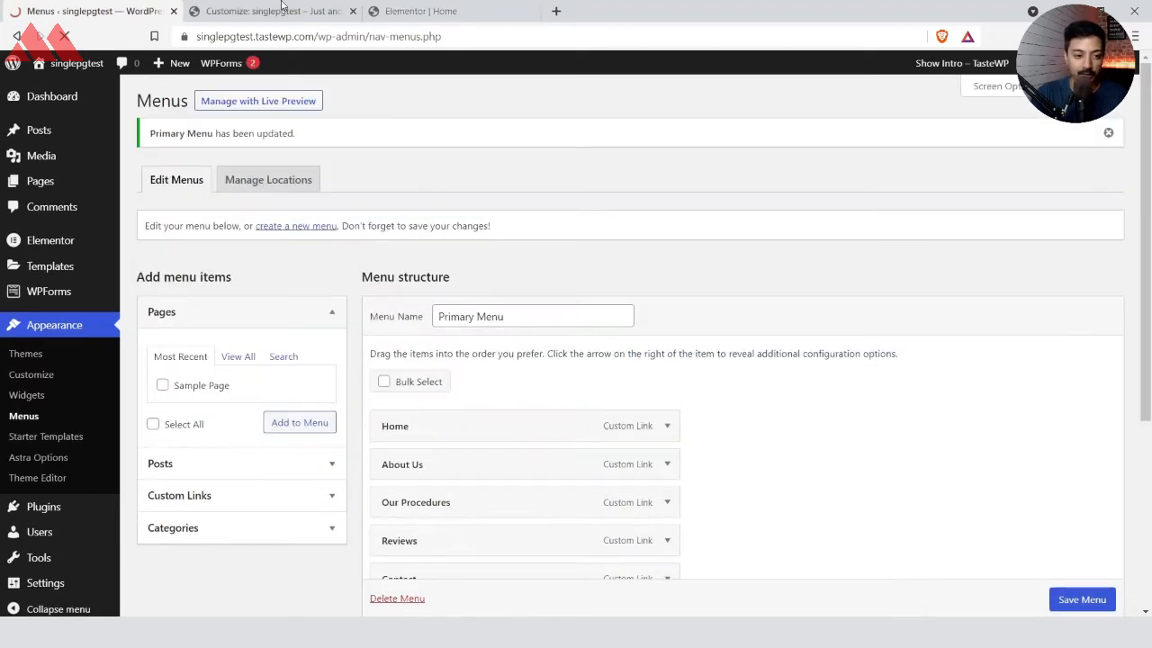
# Reload the customizer preview and follow the renamed Our Procedures link to check which section it leads to
pyautogui.click(282, 5)
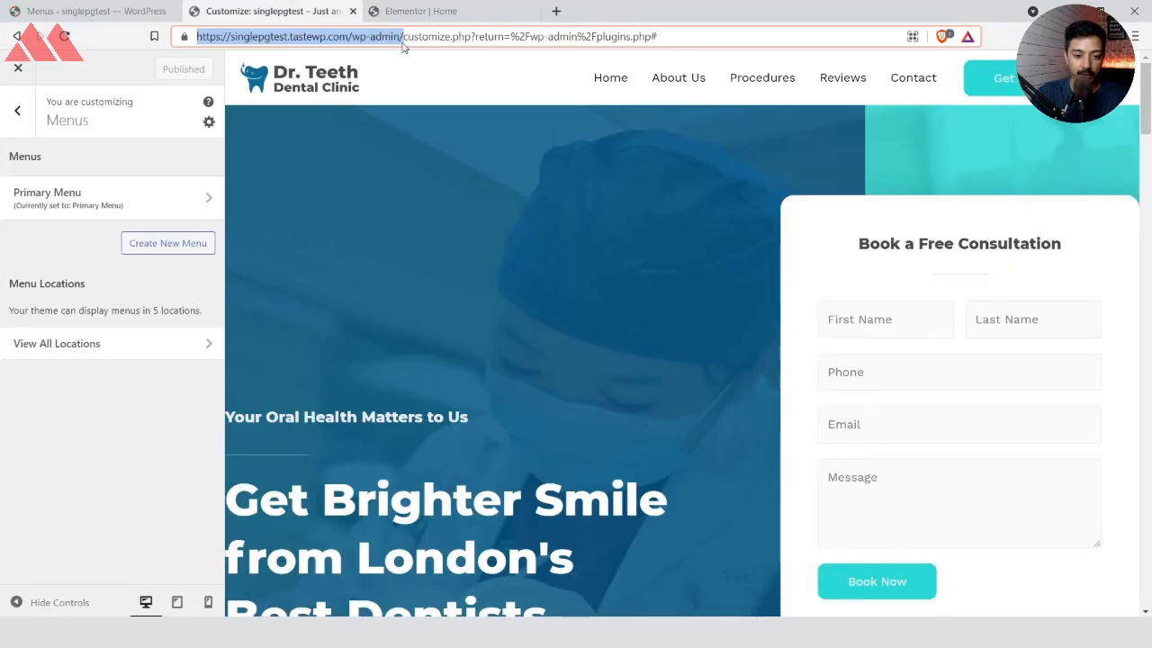
pyautogui.click(64, 36)
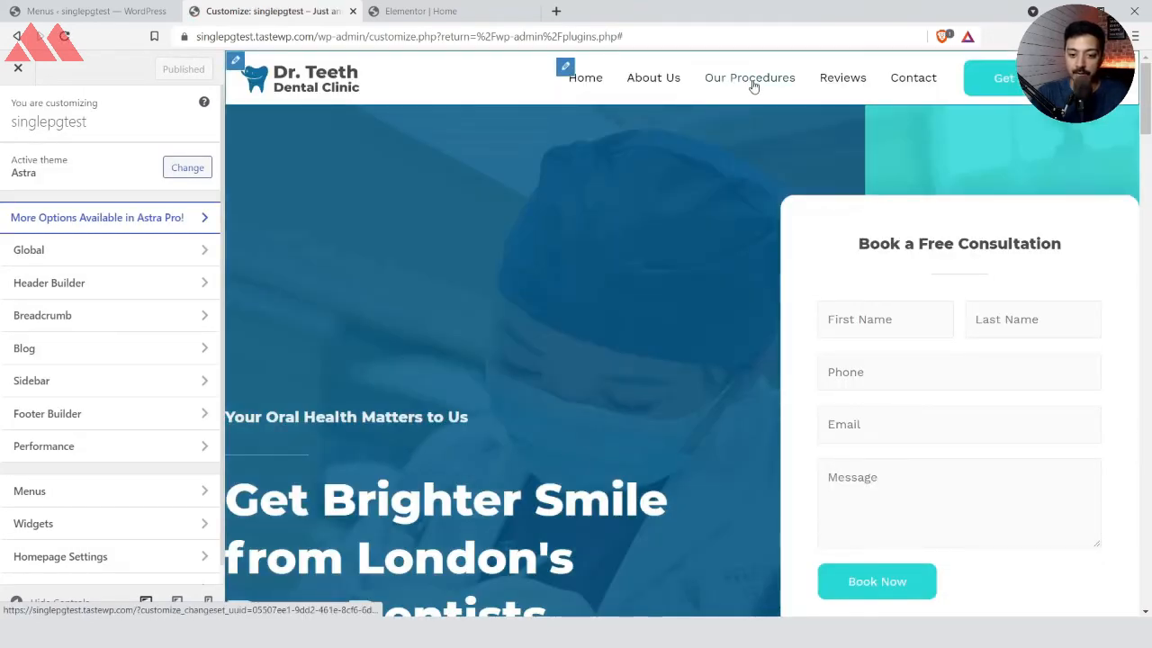
pyautogui.click(779, 81)
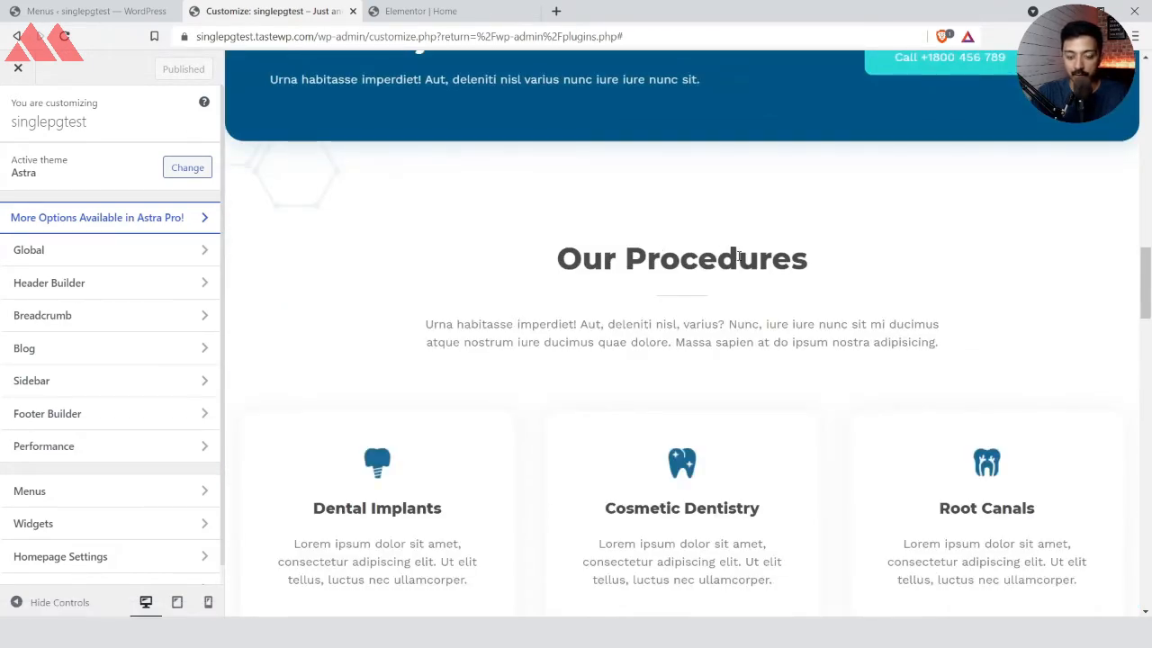
pyautogui.scroll(15, 704, 263)
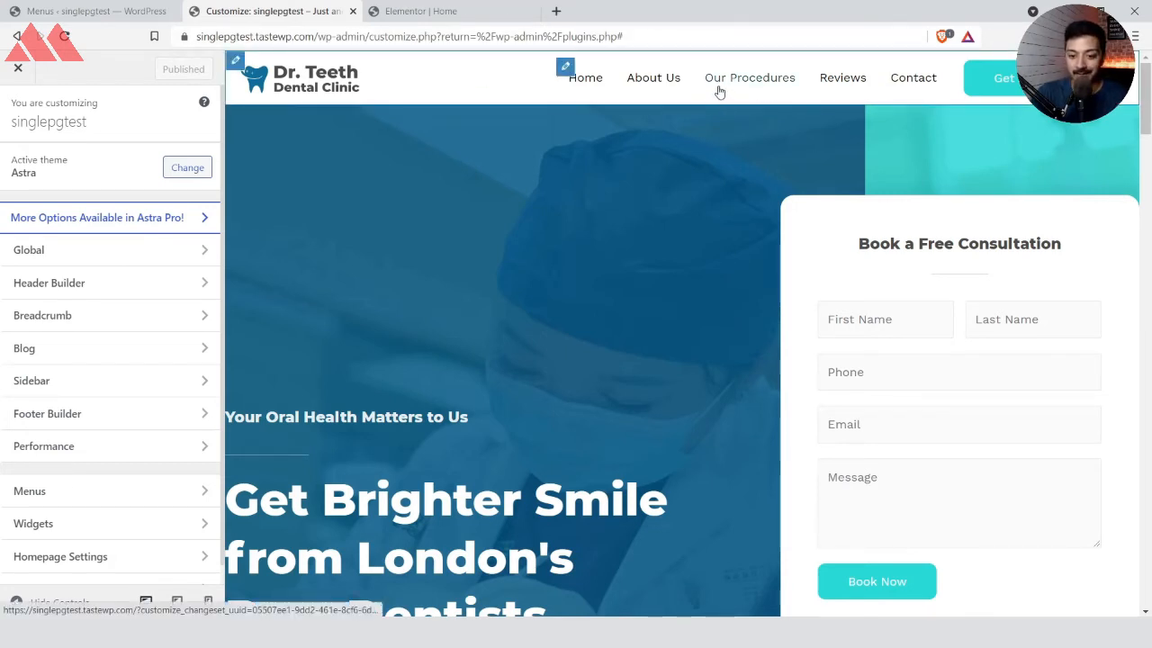
# Change the Our Procedures menu item's navigation label to "Our Services", keep its #procedures URL, and save the menu
pyautogui.click(90, 11)
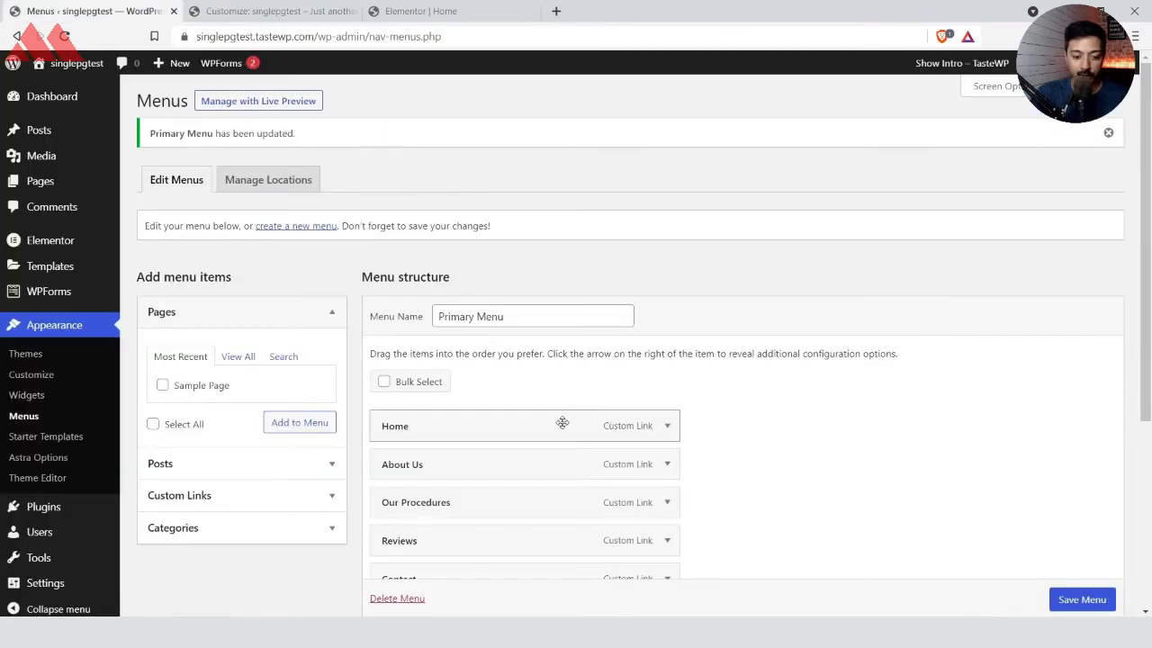
pyautogui.scroll(-2, 595, 418)
pyautogui.scroll(-1, 595, 417)
pyautogui.click(666, 416)
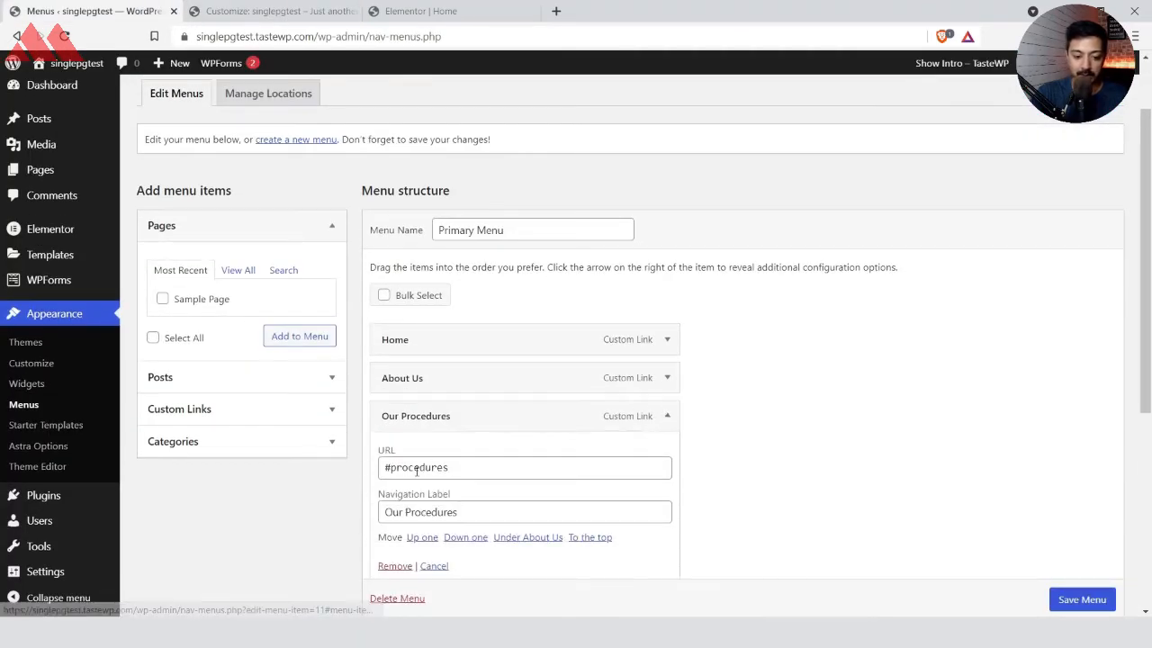
pyautogui.doubleClick(431, 510)
pyautogui.write('Services')
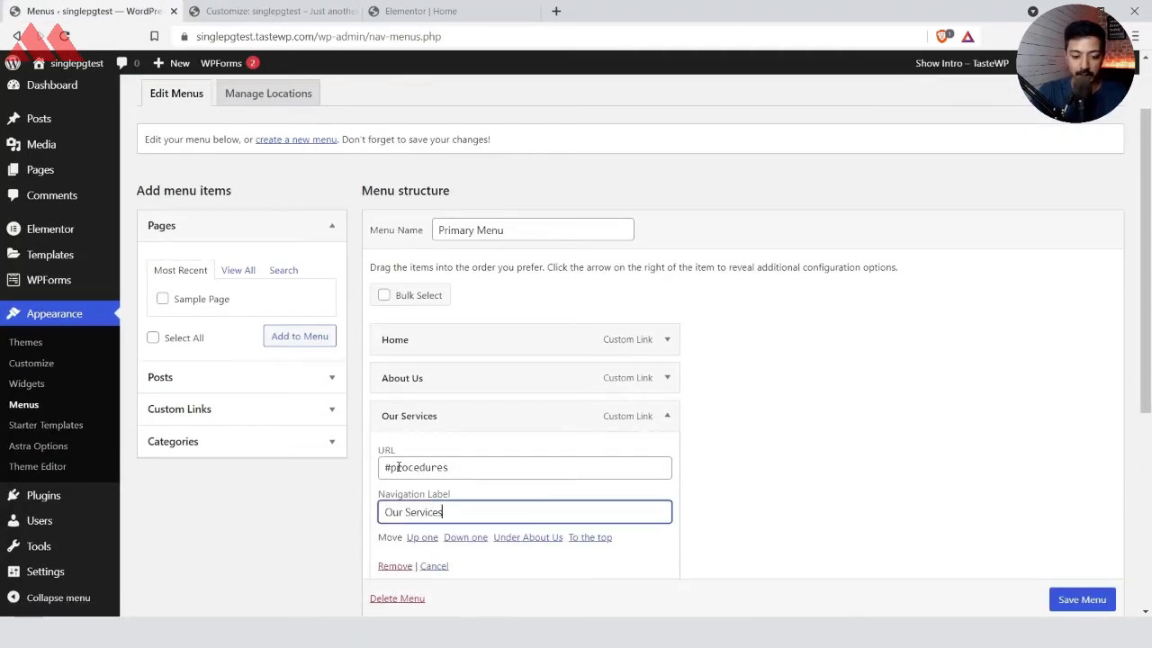
pyautogui.doubleClick(397, 467)
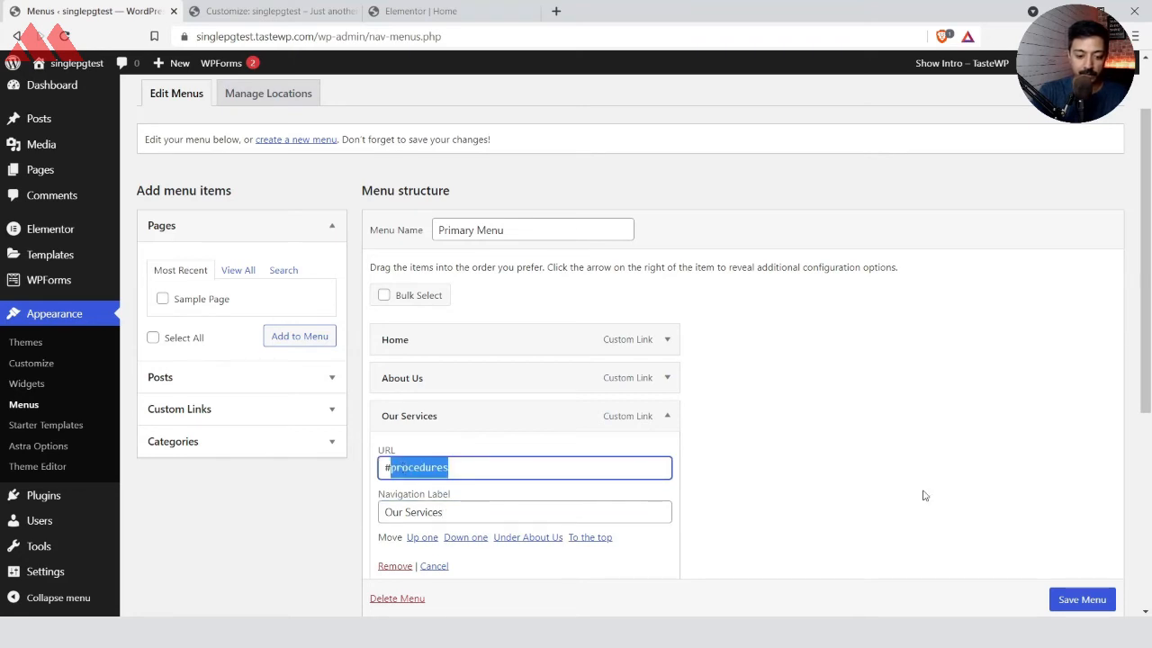
pyautogui.scroll(-1, 1049, 594)
pyautogui.click(1072, 600)
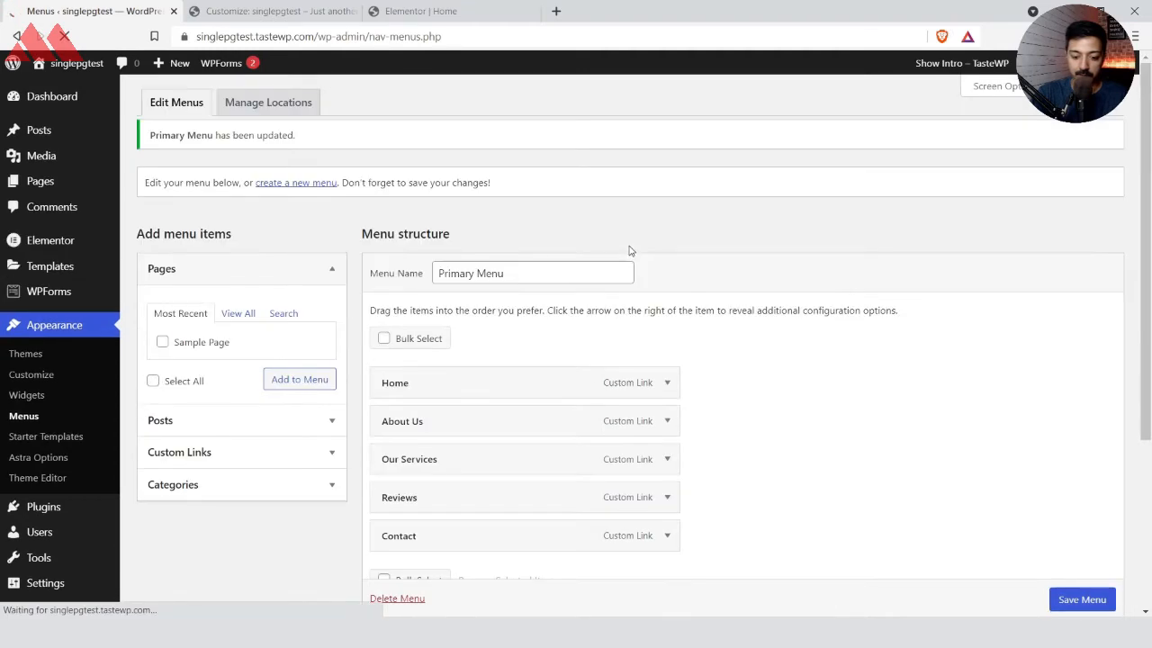
# Reload the customizer preview and follow the Our Services link to check the heading of its target section
pyautogui.click(298, 9)
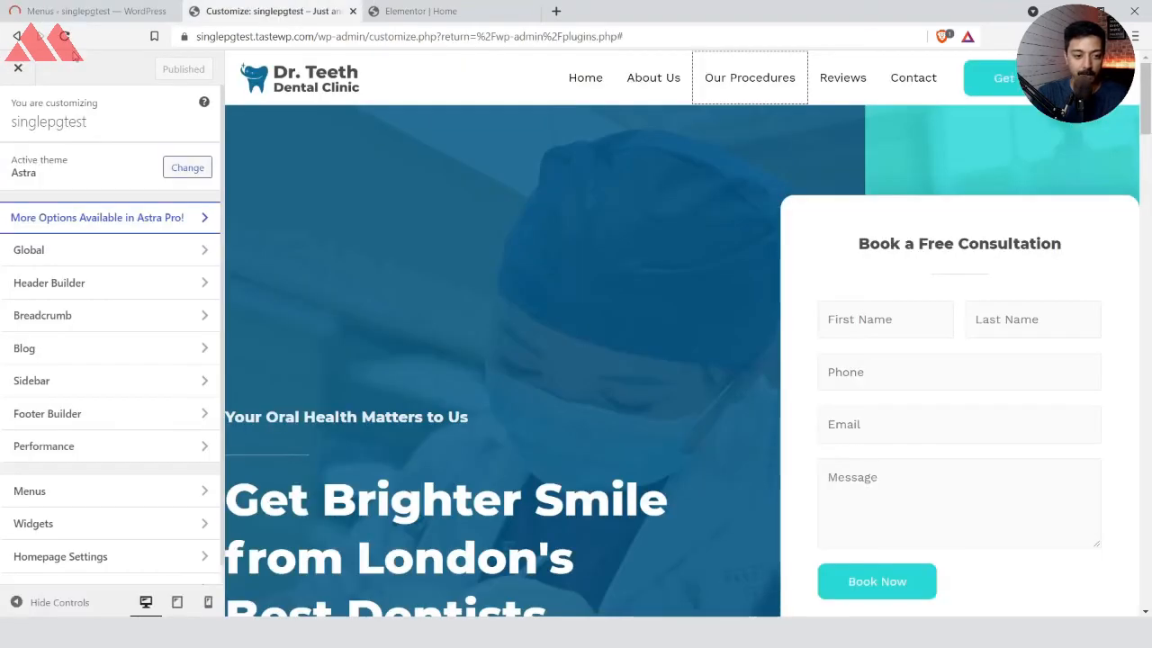
pyautogui.click(65, 36)
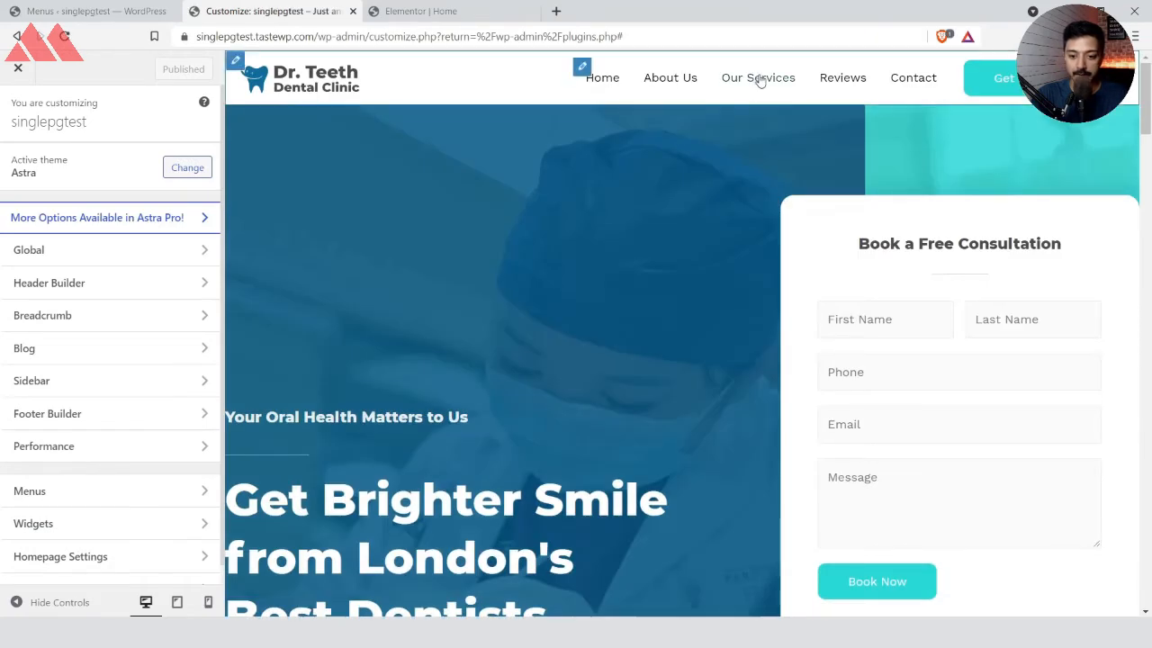
pyautogui.click(760, 79)
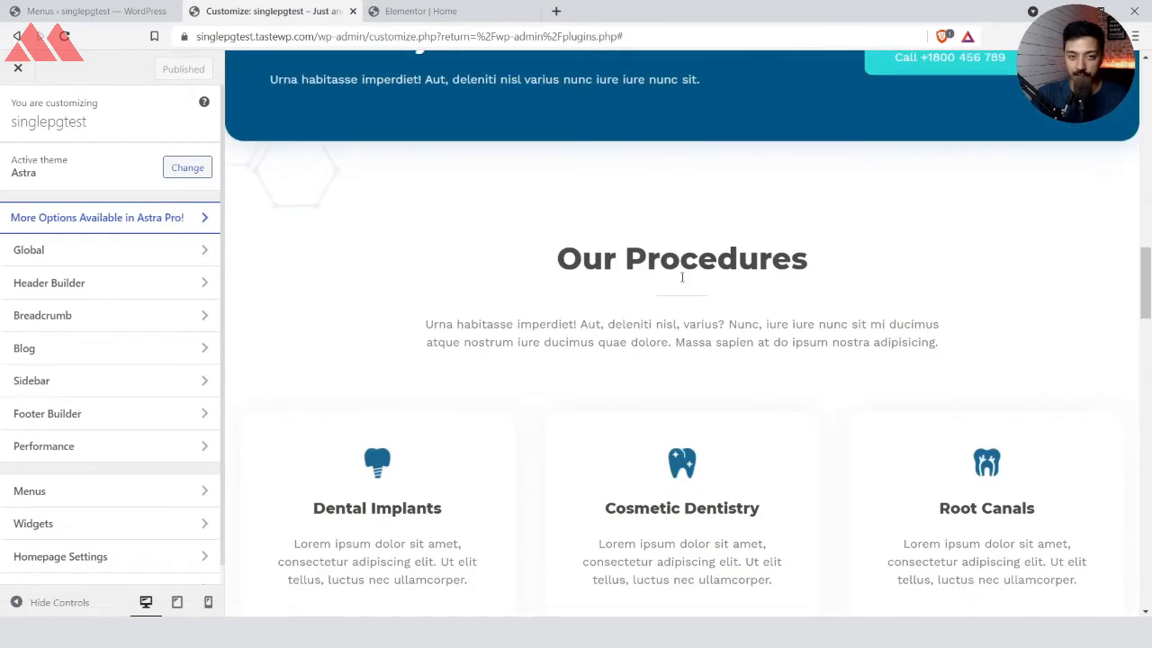
pyautogui.tripleClick(681, 277)
# In the Elementor editor, change the "Our Procedures" section heading to "Our Services" and update the page
pyautogui.click(455, 11)
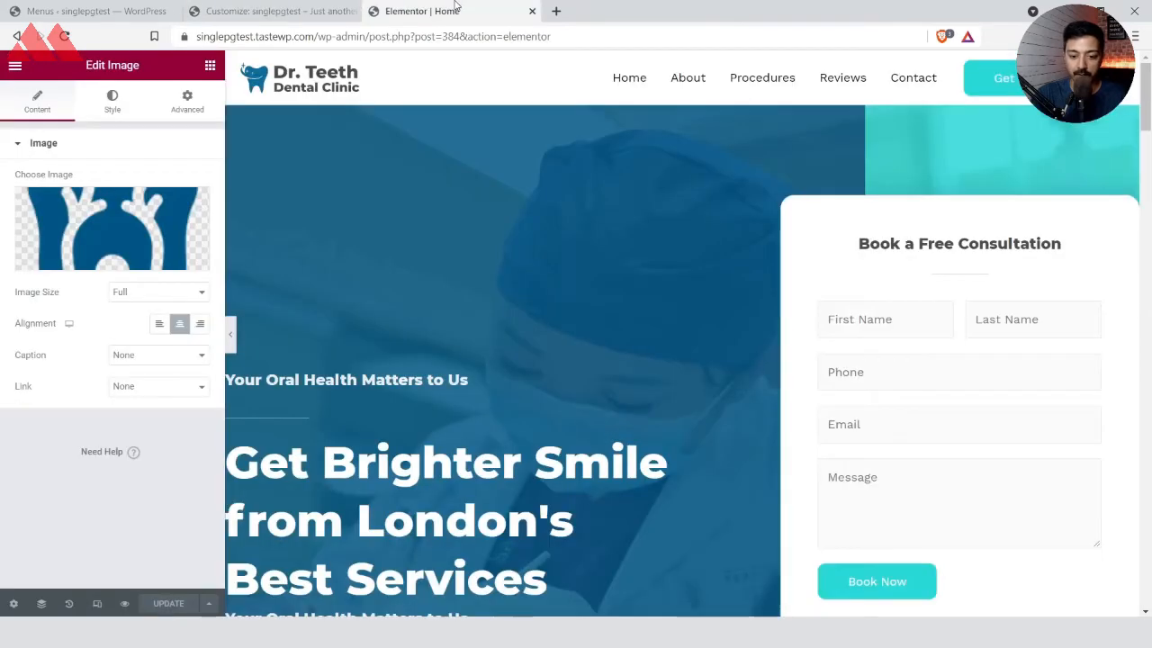
pyautogui.scroll(-9, 513, 234)
pyautogui.scroll(-7, 513, 232)
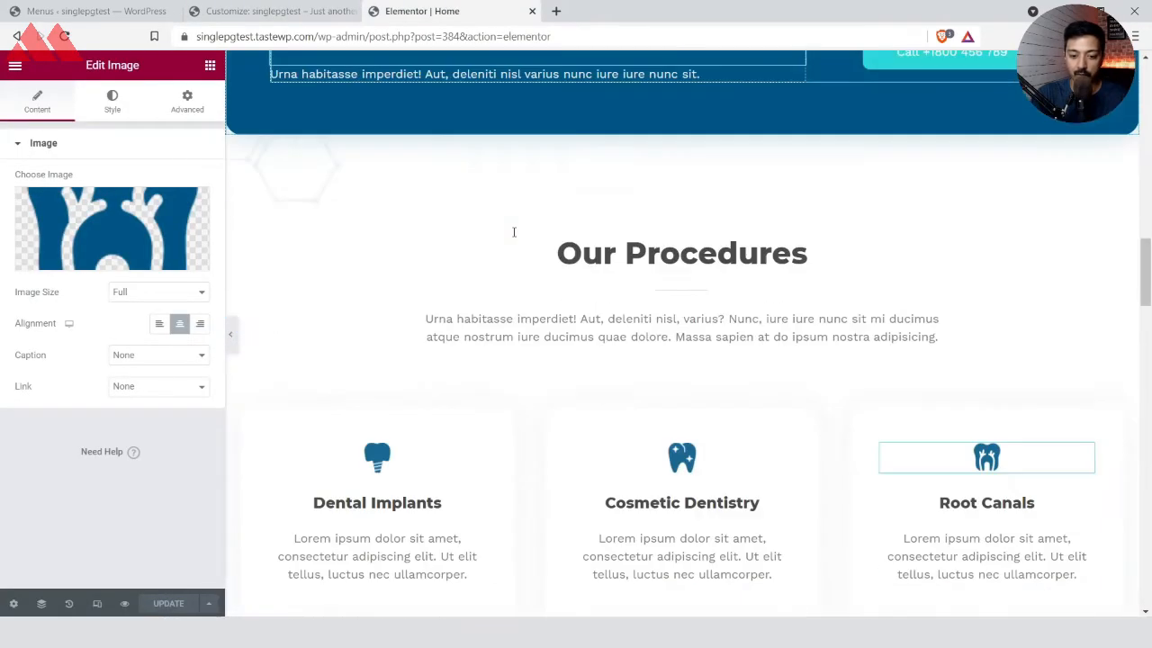
pyautogui.click(684, 236)
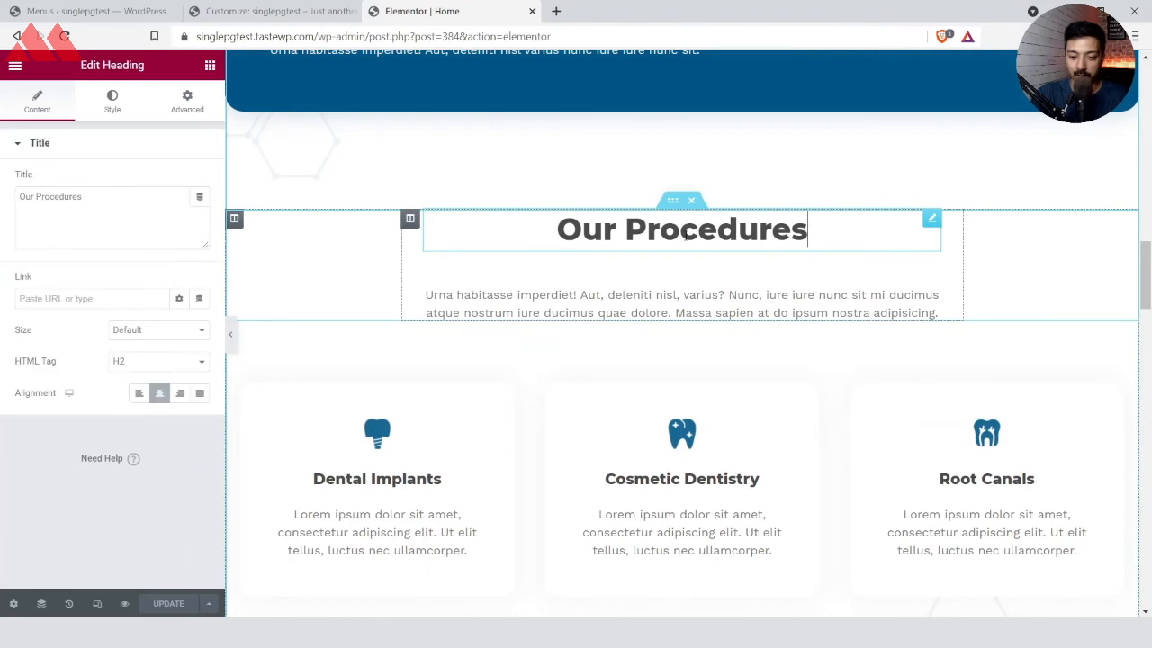
pyautogui.doubleClick(633, 229)
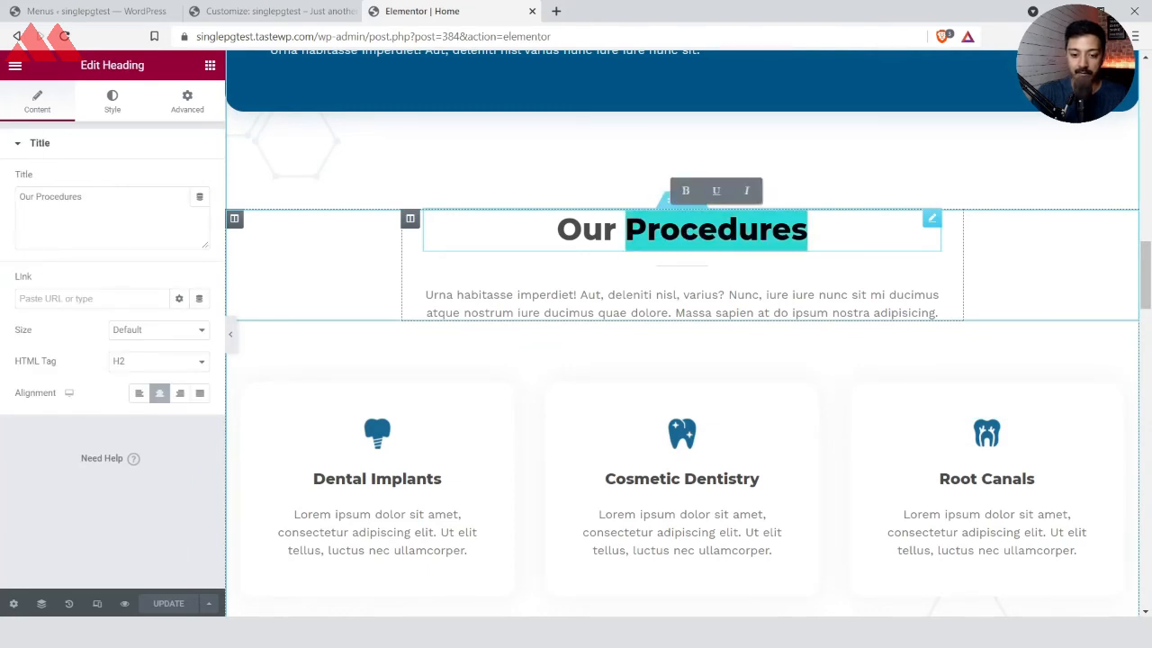
pyautogui.write('Services')
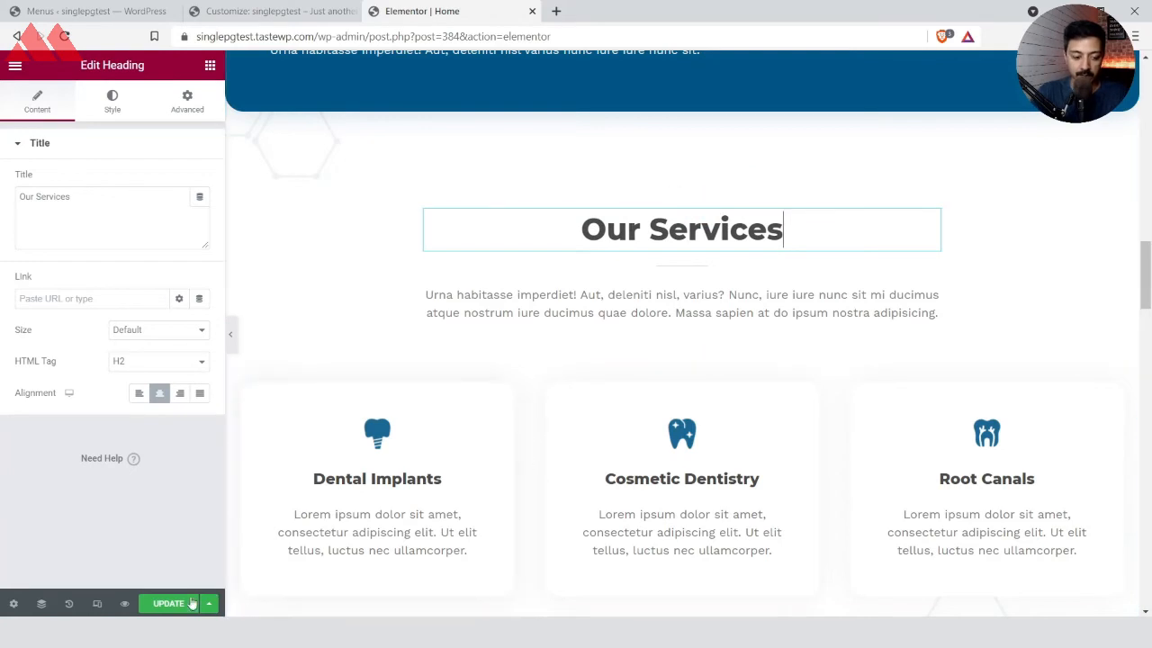
pyautogui.click(169, 605)
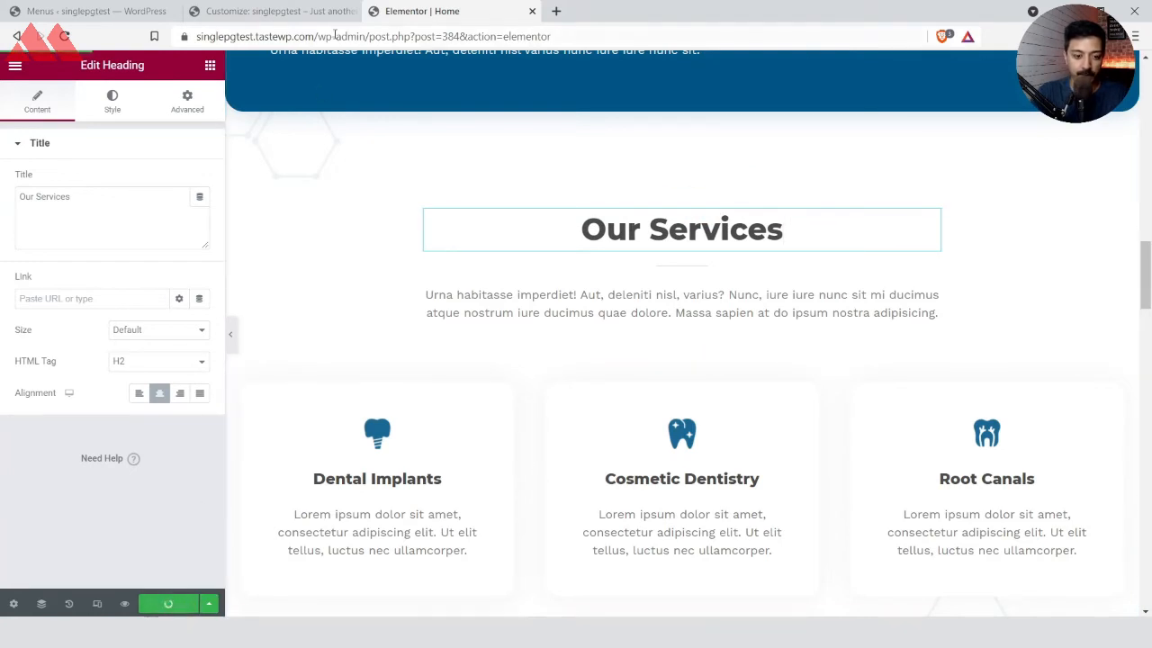
# Preview the live page in a new tab and follow the Our Services menu link to check the section
pyautogui.click(122, 604)
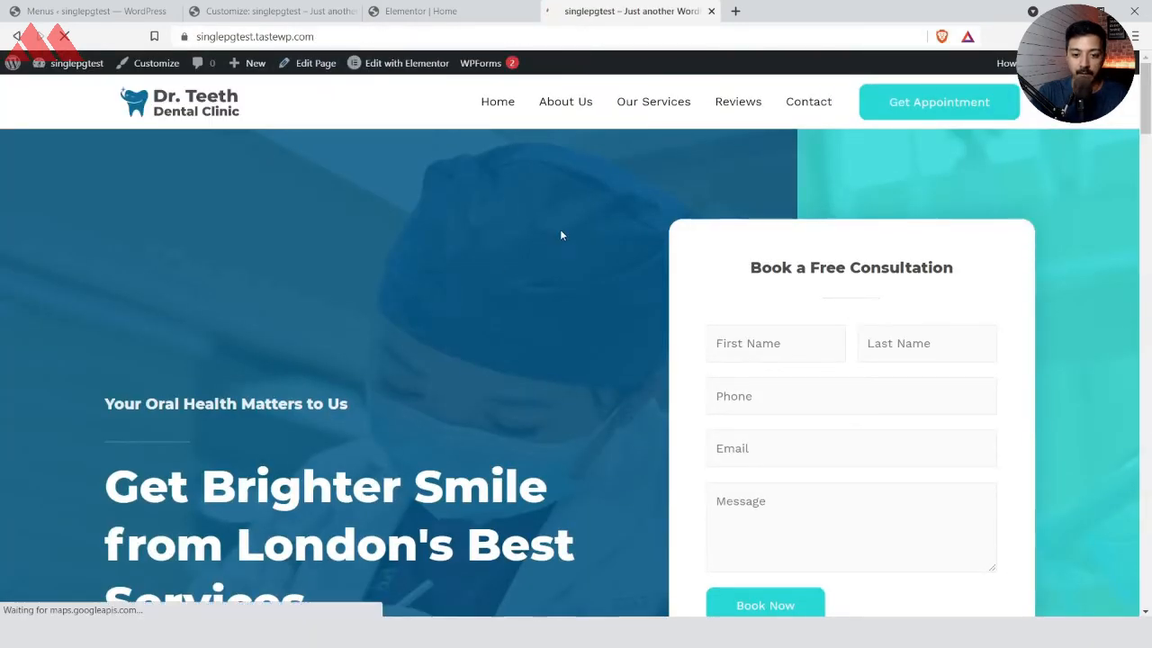
pyautogui.click(663, 105)
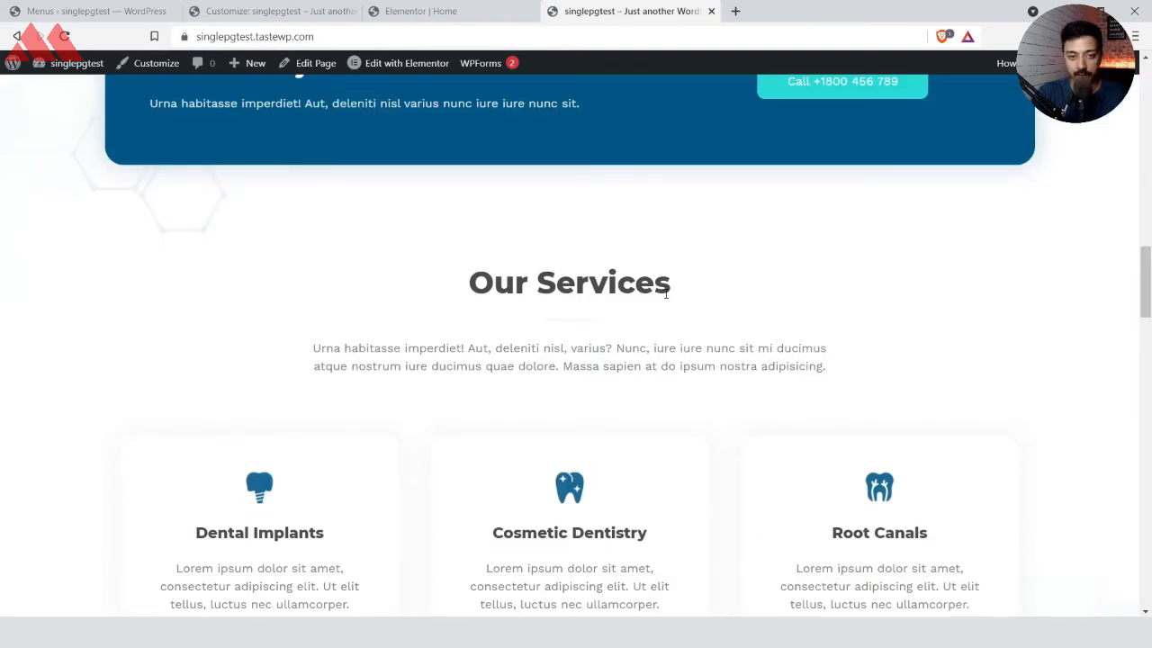
pyautogui.scroll(-2, 519, 362)
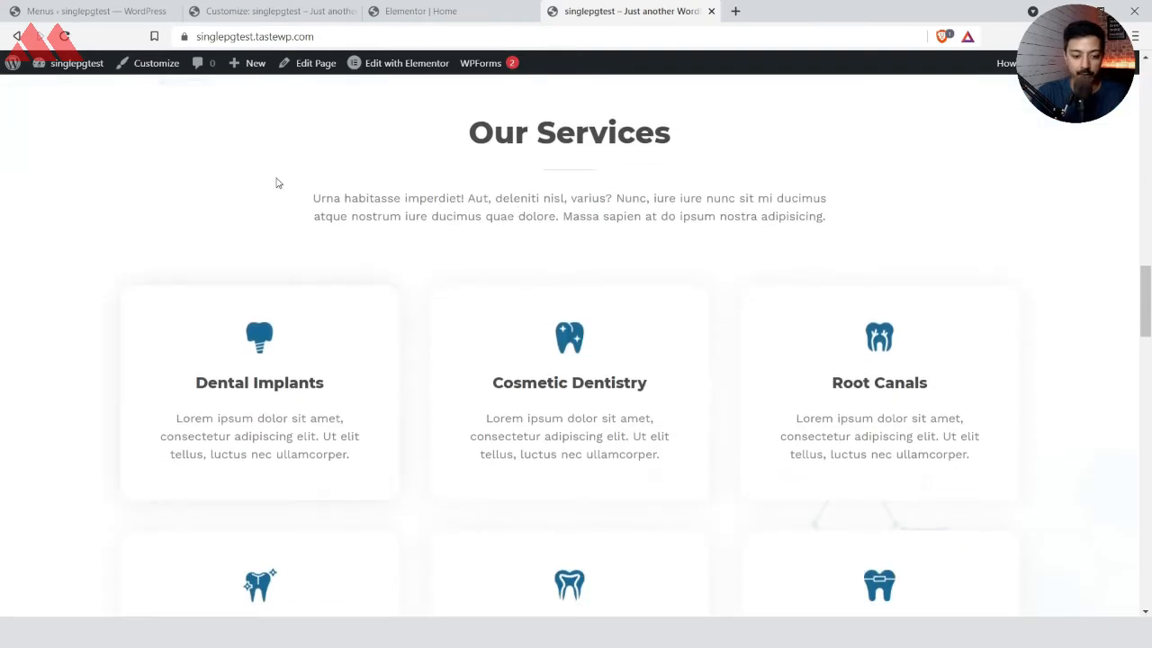
# In the Elementor editor, retitle the "Dental Implants" service card "Logo Design" and the "Cosmetic Dentistry" card "SEO"
pyautogui.click(409, 10)
pyautogui.scroll(-2, 488, 314)
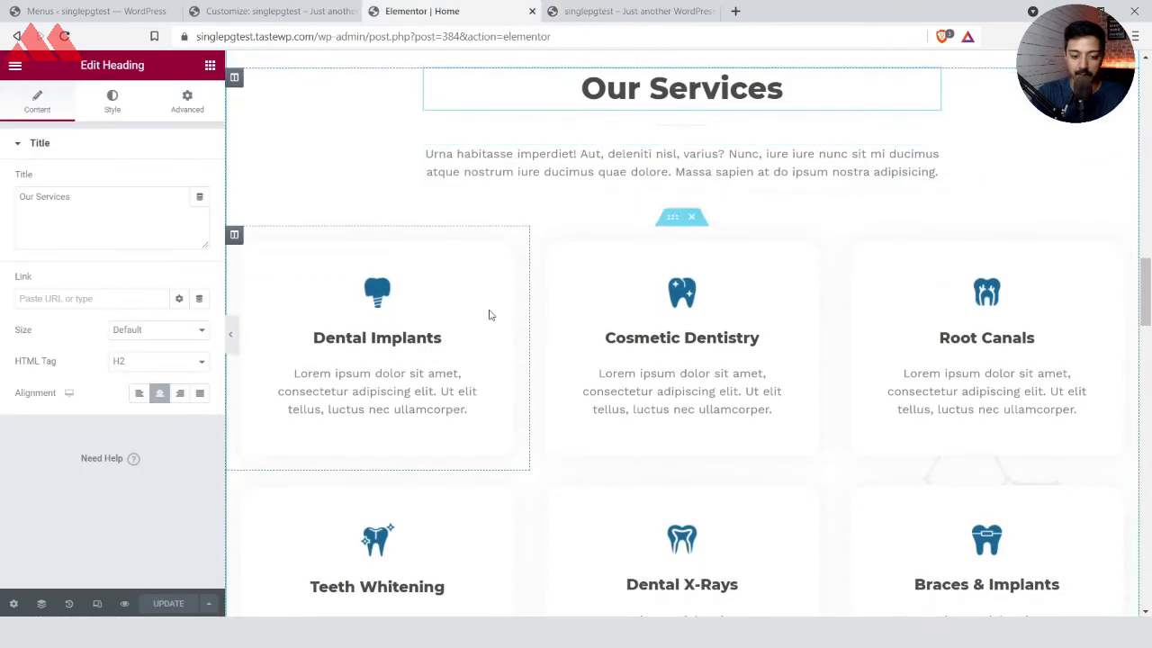
pyautogui.click(417, 345)
pyautogui.doubleClick(417, 345)
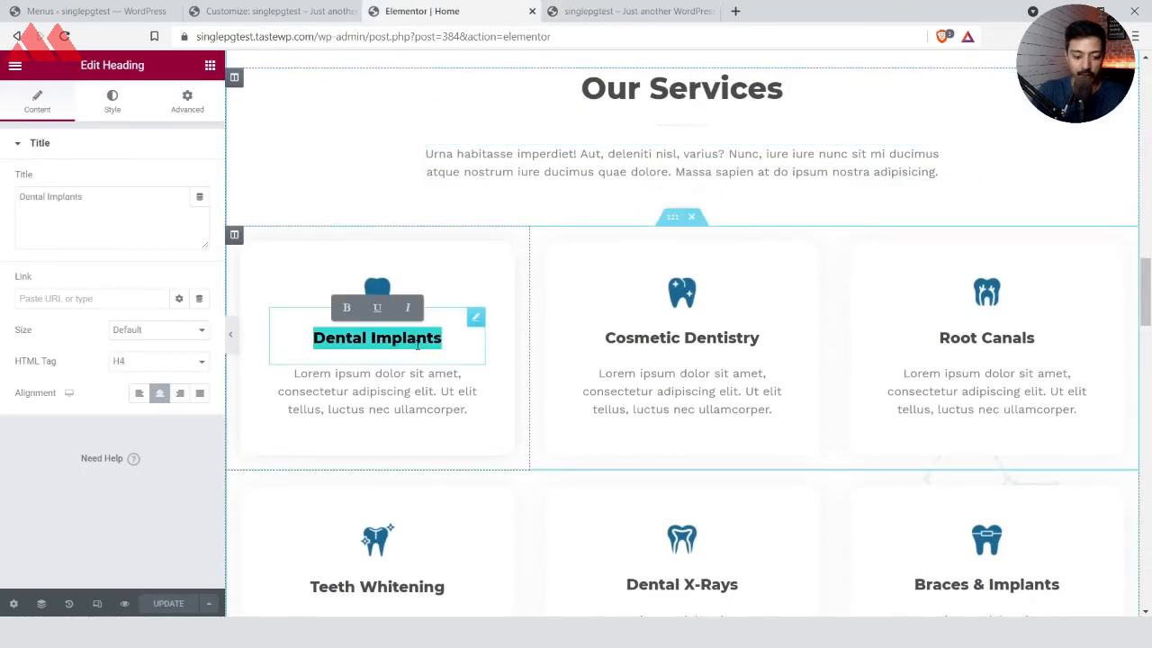
pyautogui.write('Logo Design')
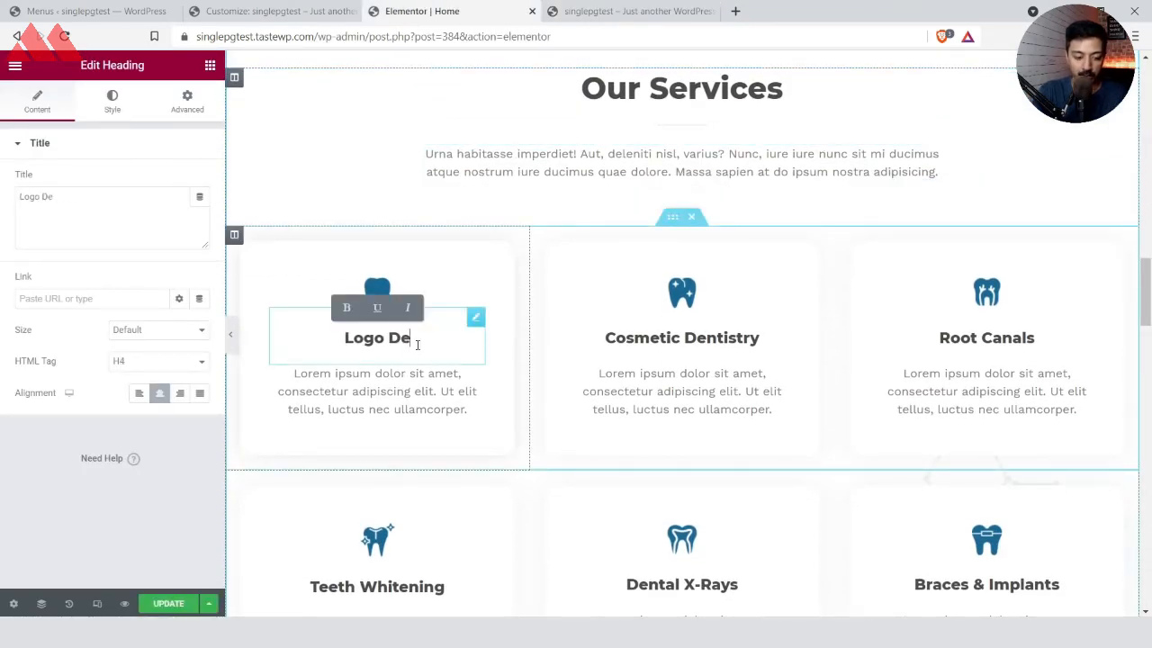
pyautogui.click(619, 343)
pyautogui.tripleClick(619, 343)
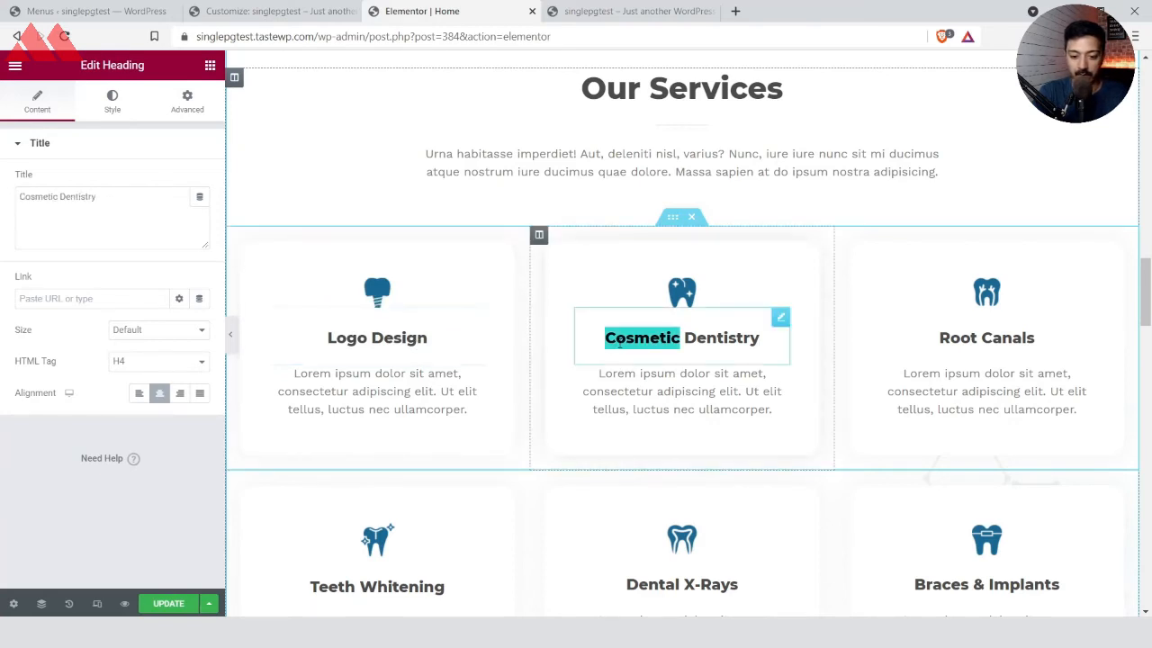
pyautogui.write('SEO')
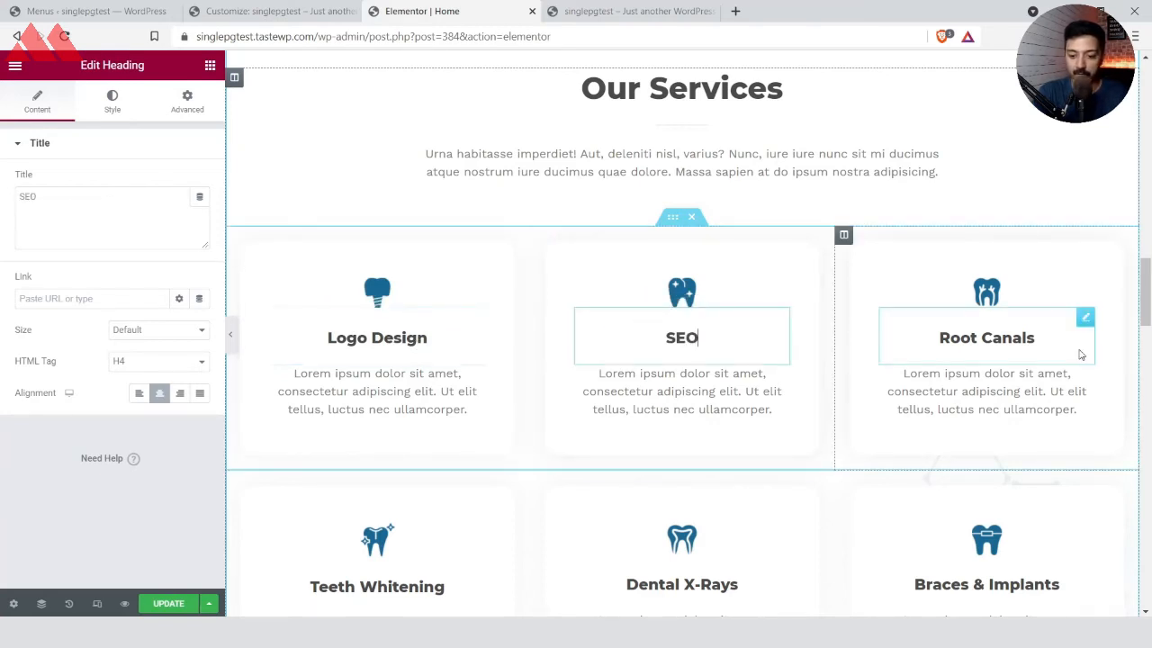
# Retitle the "Root Canals" service card "WordPress Websites" and update the page
pyautogui.click(1030, 333)
pyautogui.tripleClick(1016, 334)
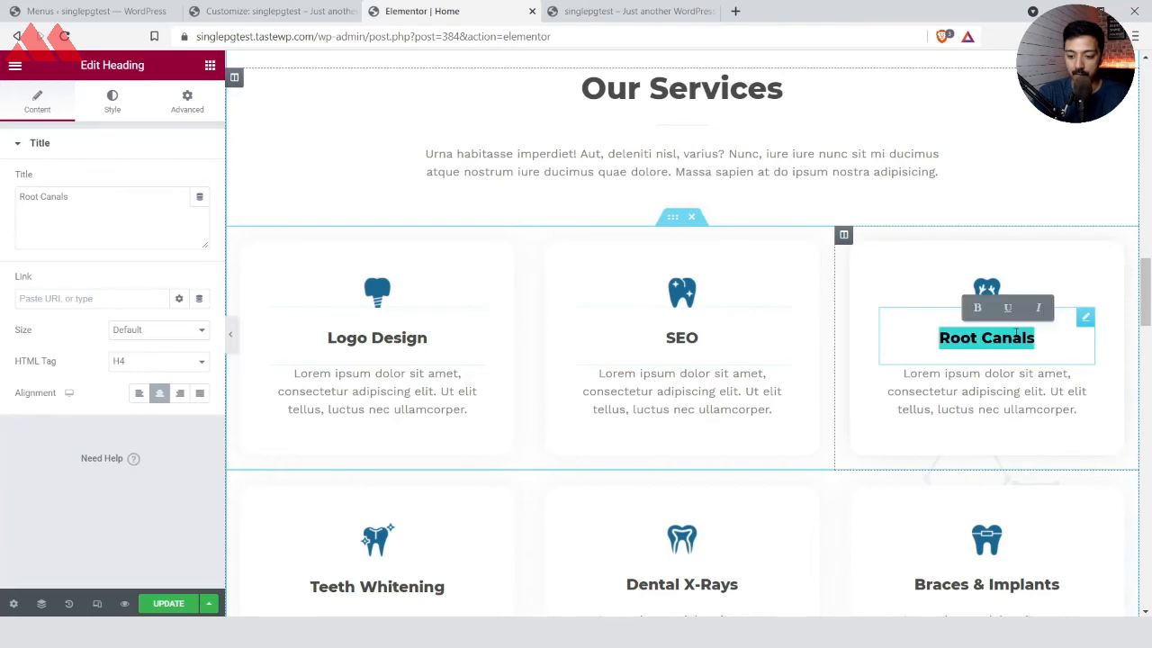
pyautogui.write('WordPress We')
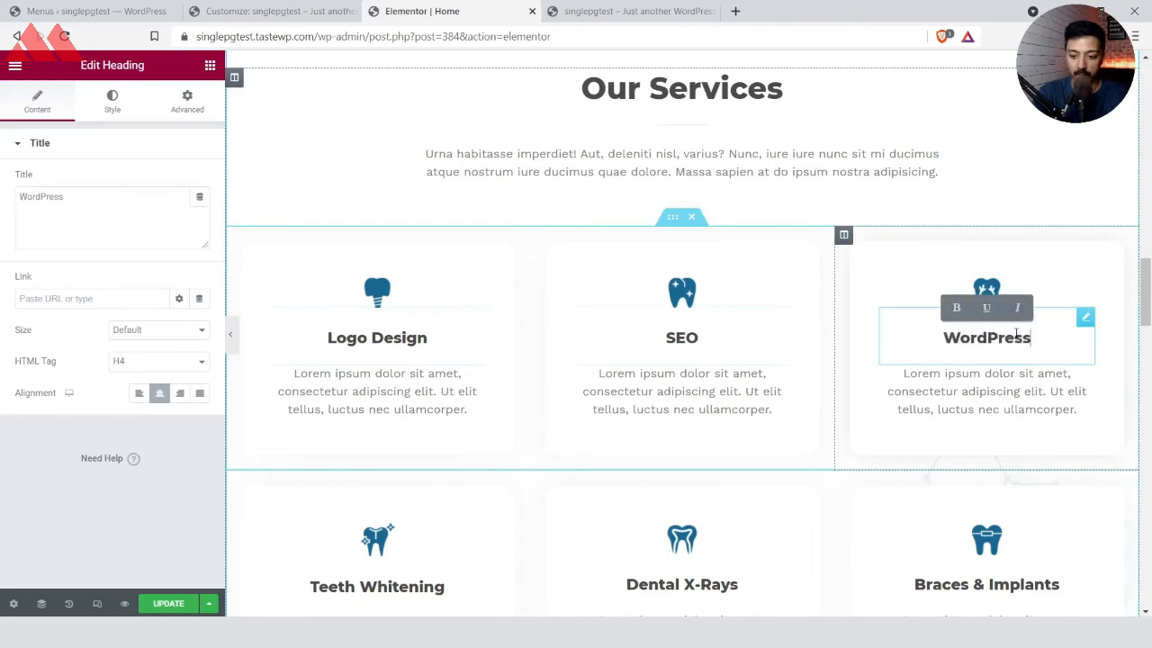
pyautogui.write('bsites')
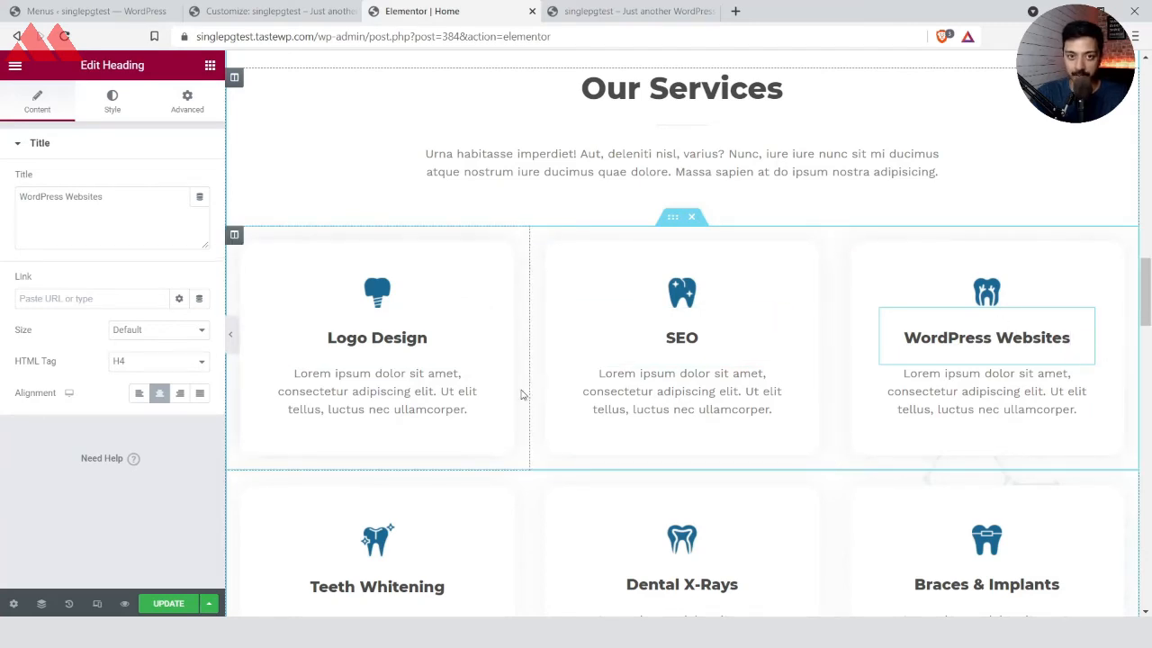
pyautogui.click(165, 604)
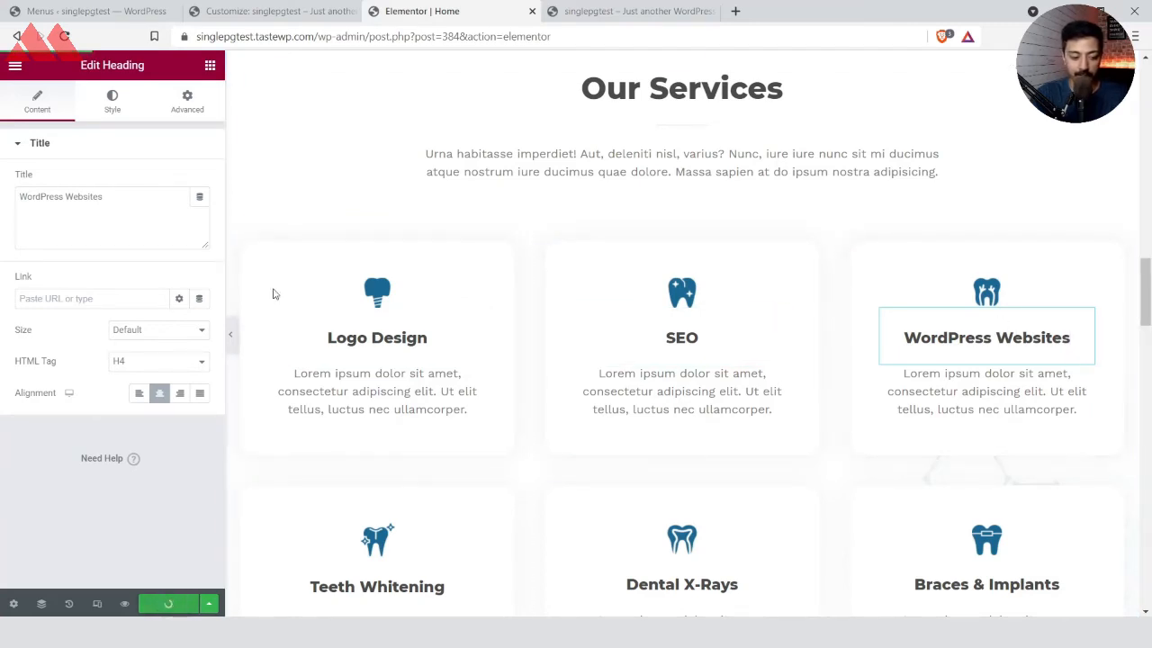
# Look at the service card icons, then reload the live page to check the card titles and follow its Our Services link
pyautogui.click(670, 290)
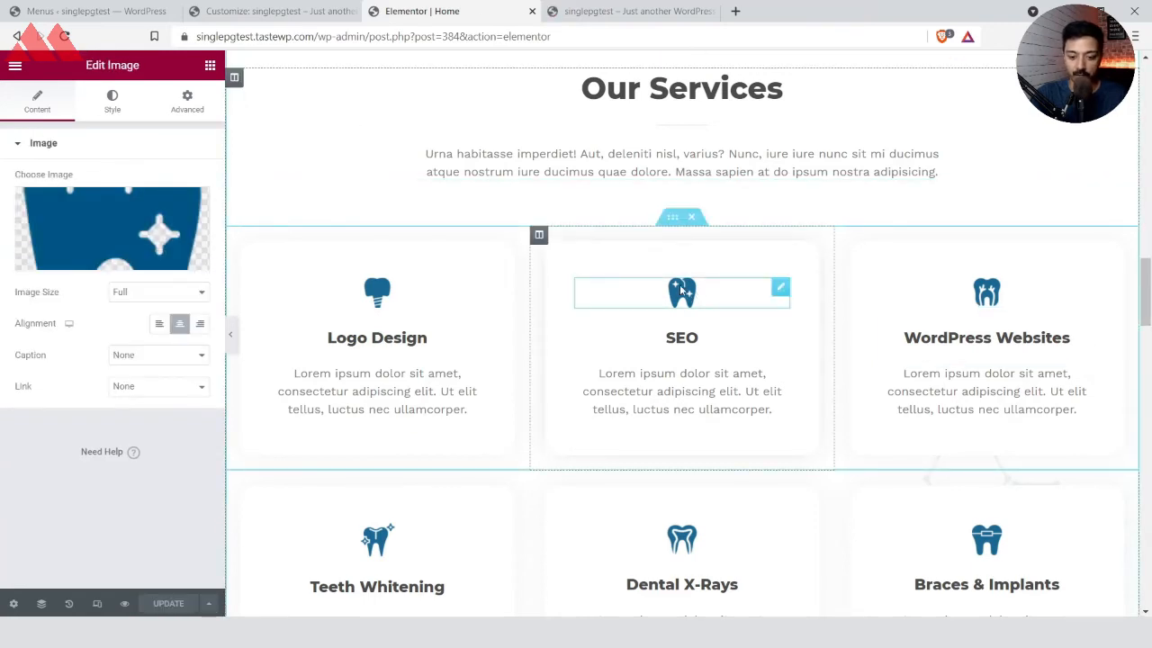
pyautogui.click(385, 288)
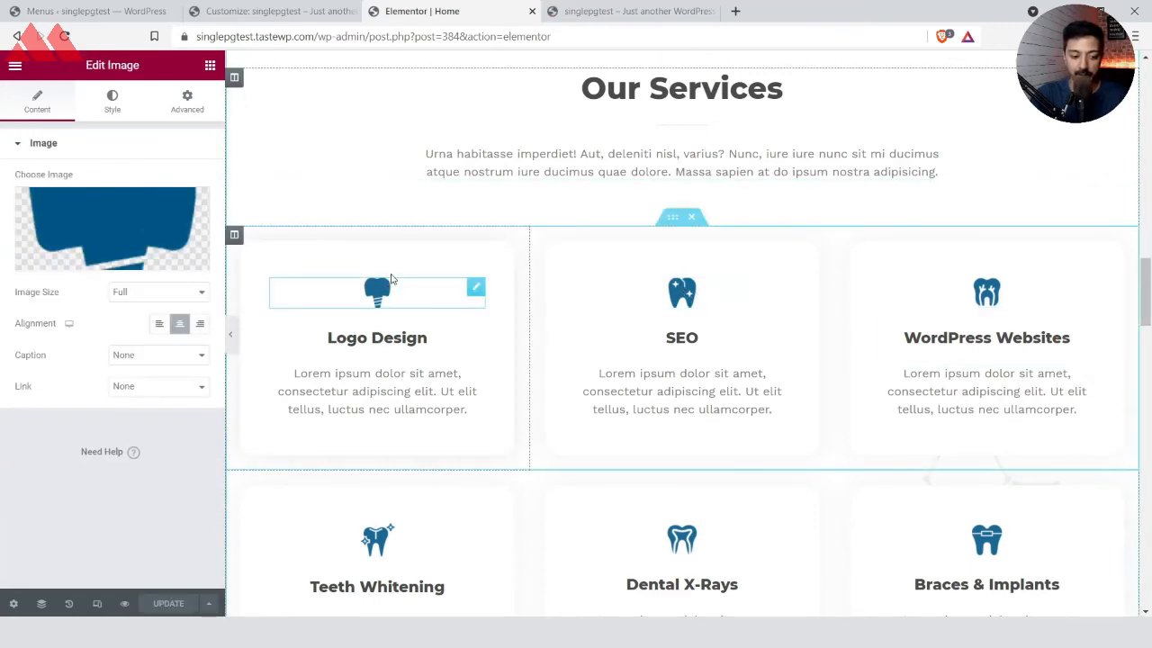
pyautogui.click(622, 6)
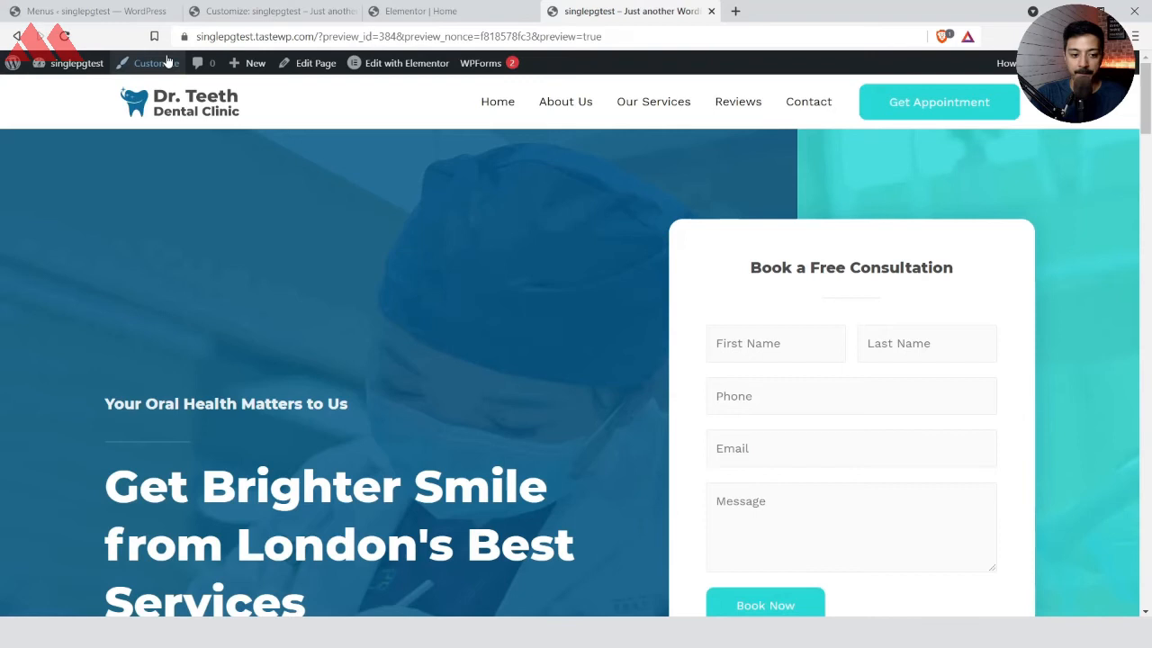
pyautogui.click(64, 36)
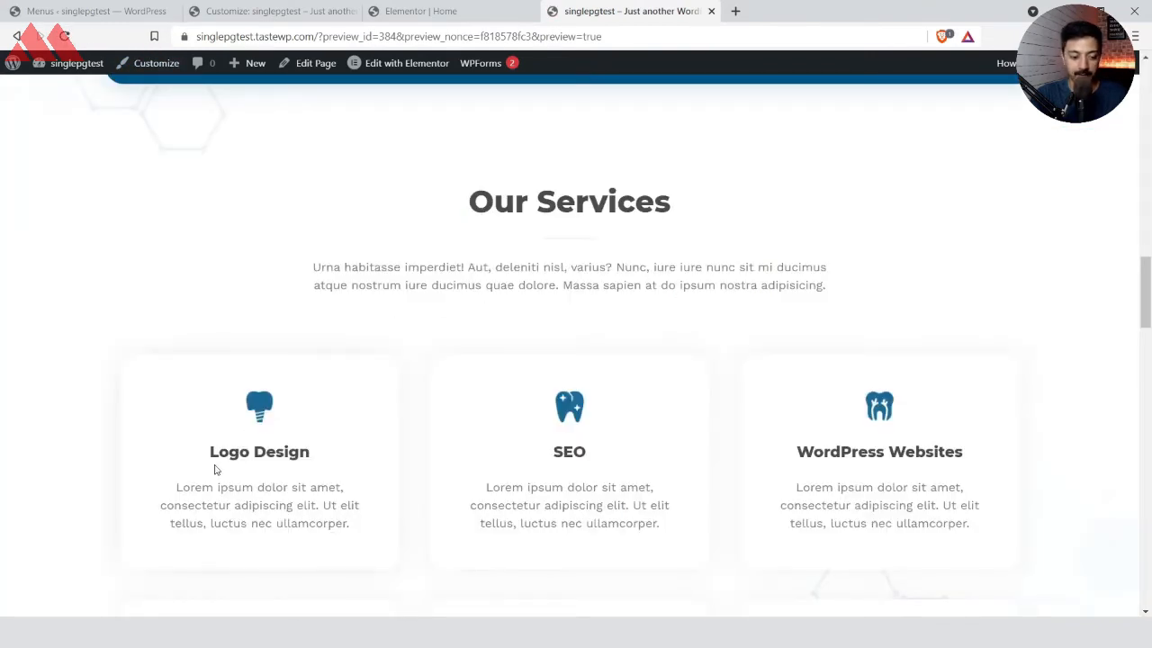
pyautogui.moveTo(1145, 290); pyautogui.dragTo(1145, 99)
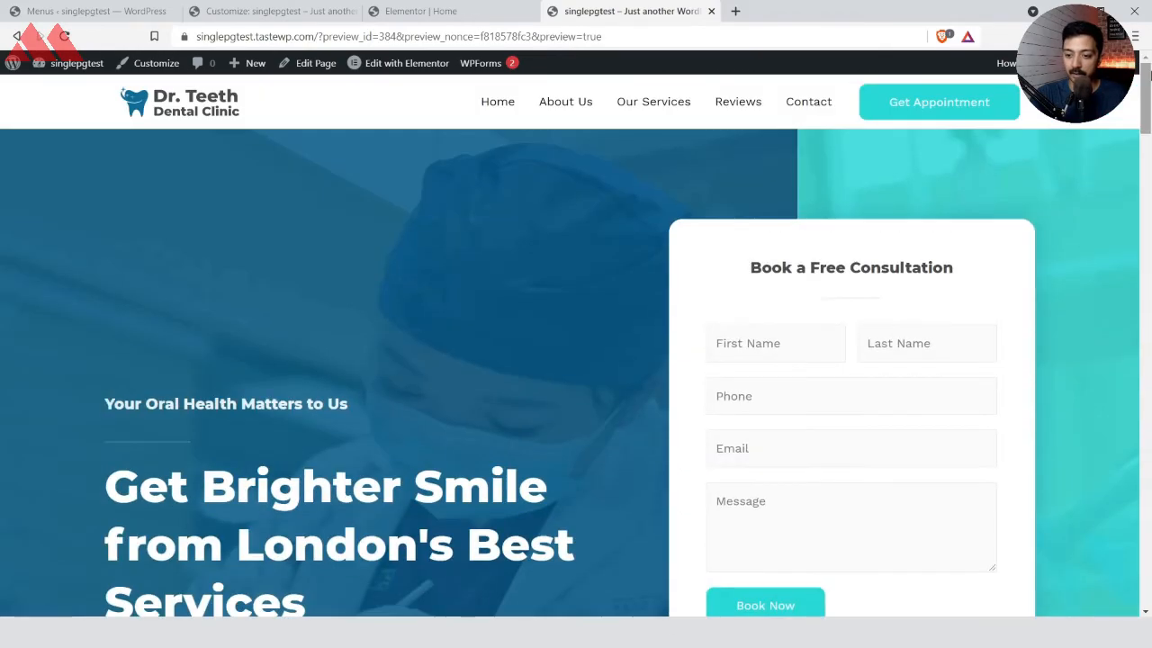
pyautogui.click(640, 106)
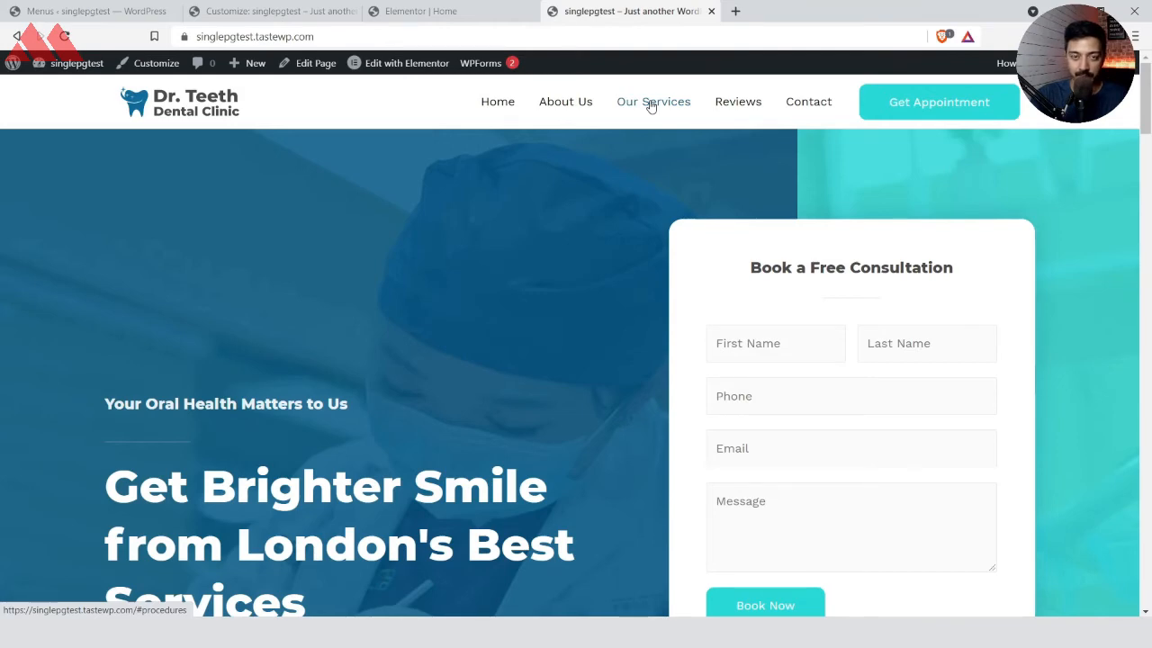
# In the WordPress menu editor, set the Our Services menu item's URL to #services and save the menu
pyautogui.click(219, 11)
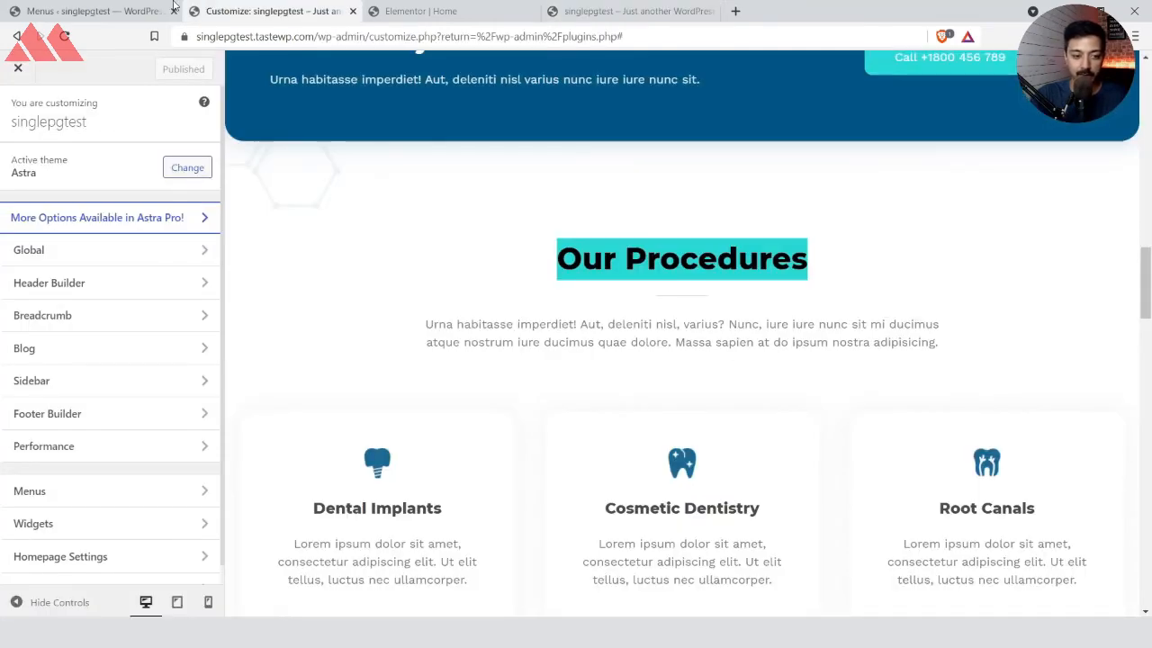
pyautogui.click(168, 8)
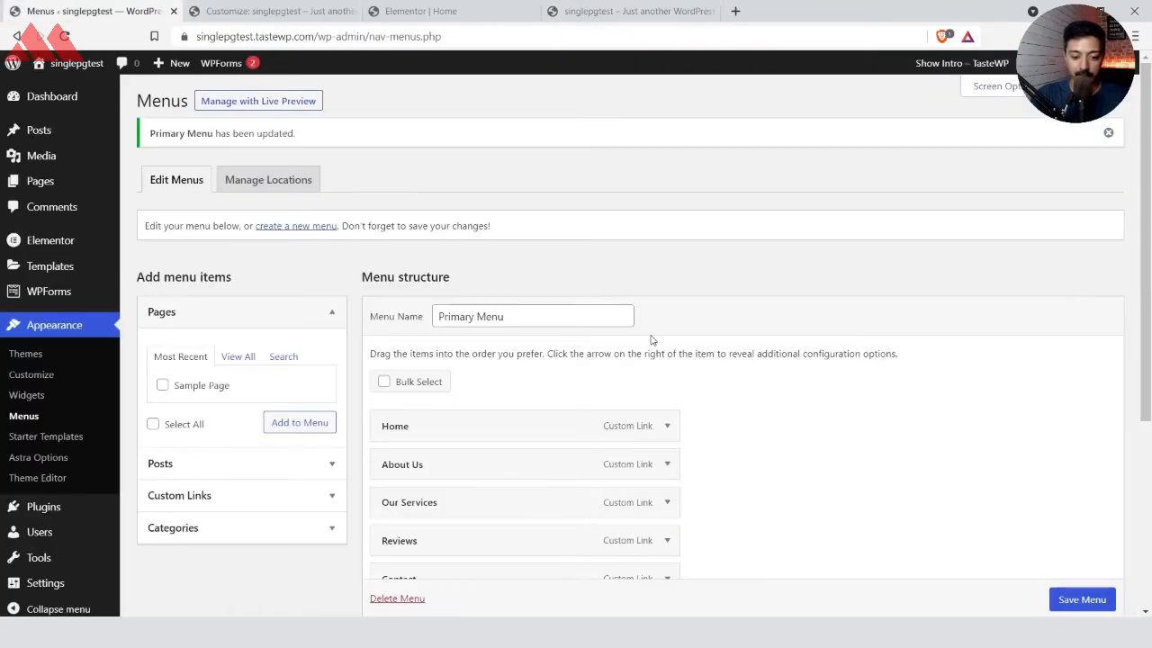
pyautogui.scroll(-1, 633, 335)
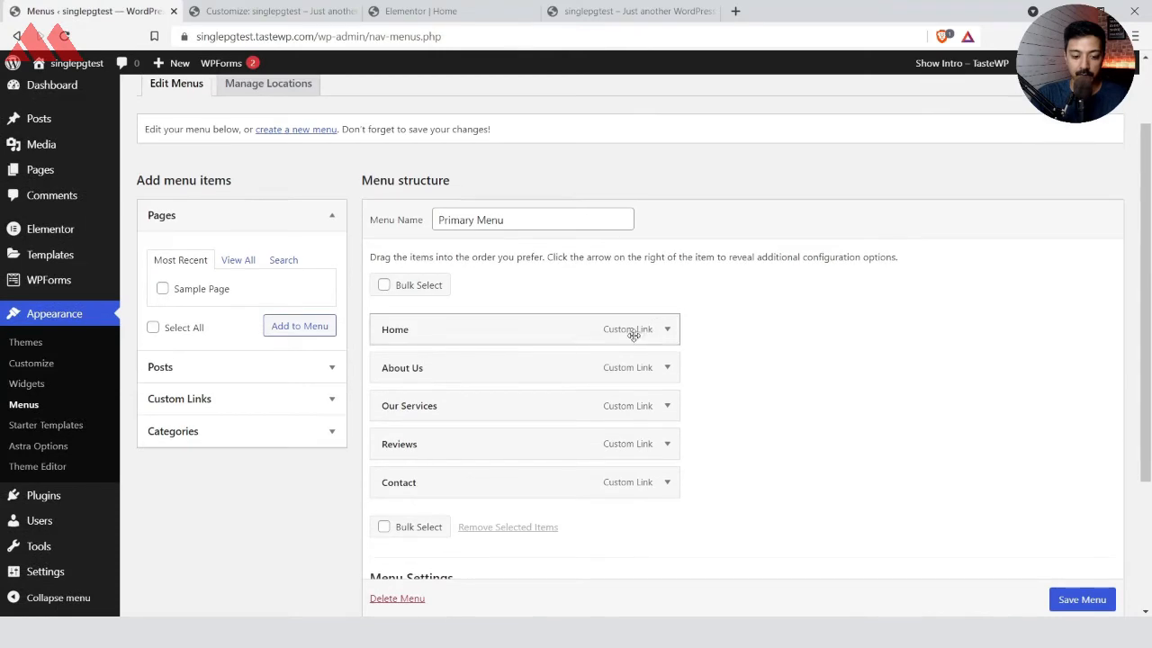
pyautogui.click(667, 407)
pyautogui.moveTo(392, 458); pyautogui.dragTo(646, 443)
pyautogui.press('BackSpace')
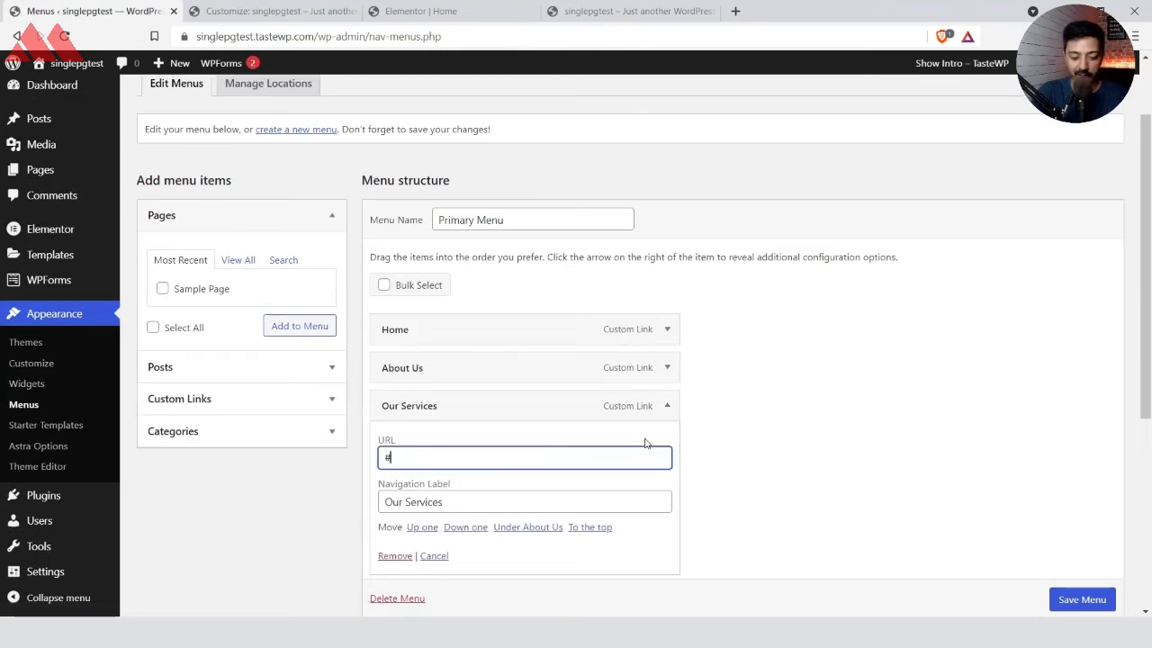
pyautogui.write('services')
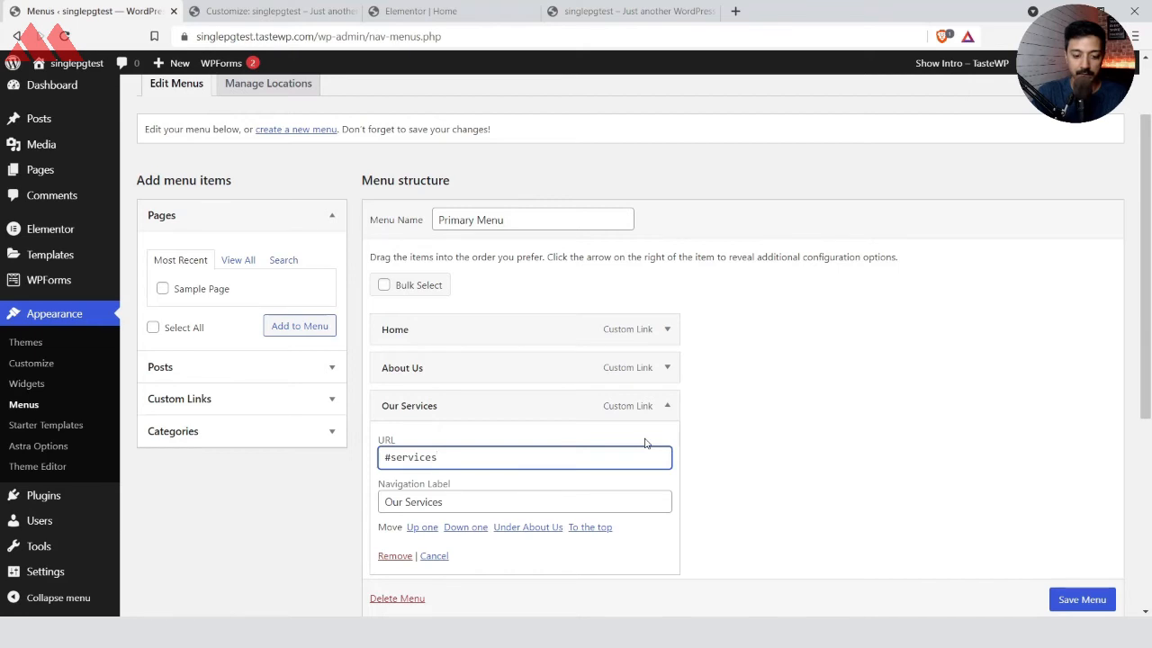
pyautogui.click(1082, 599)
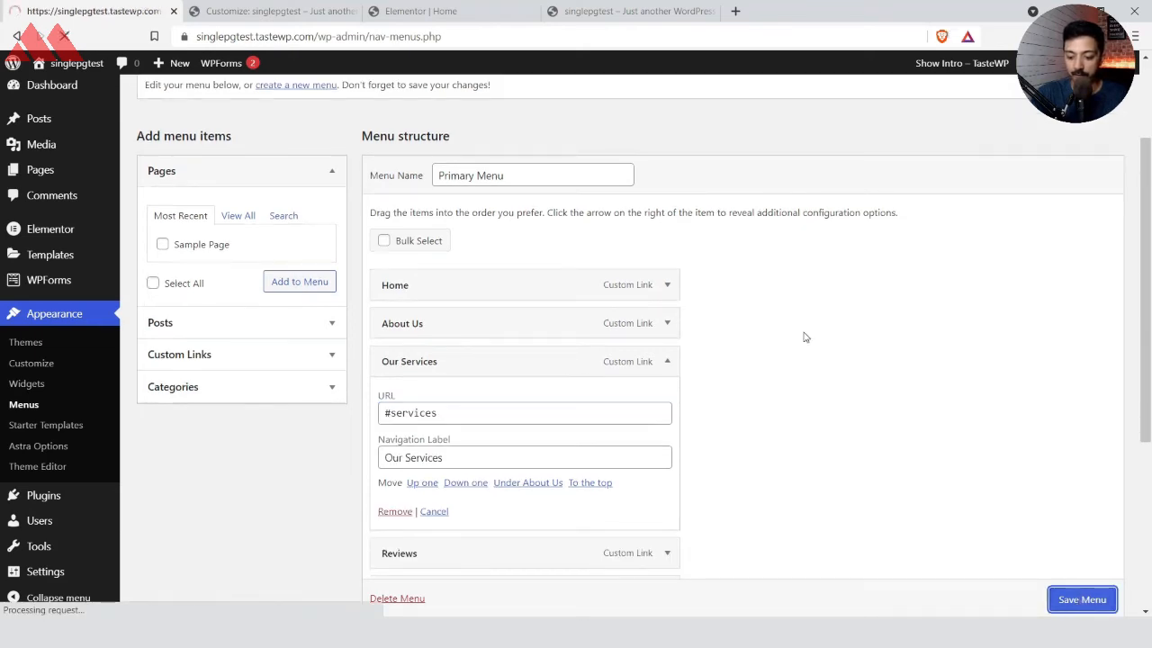
# Reload the live page, follow the Our Services link, and compare the anchor in the address with the section's location
pyautogui.click(576, 9)
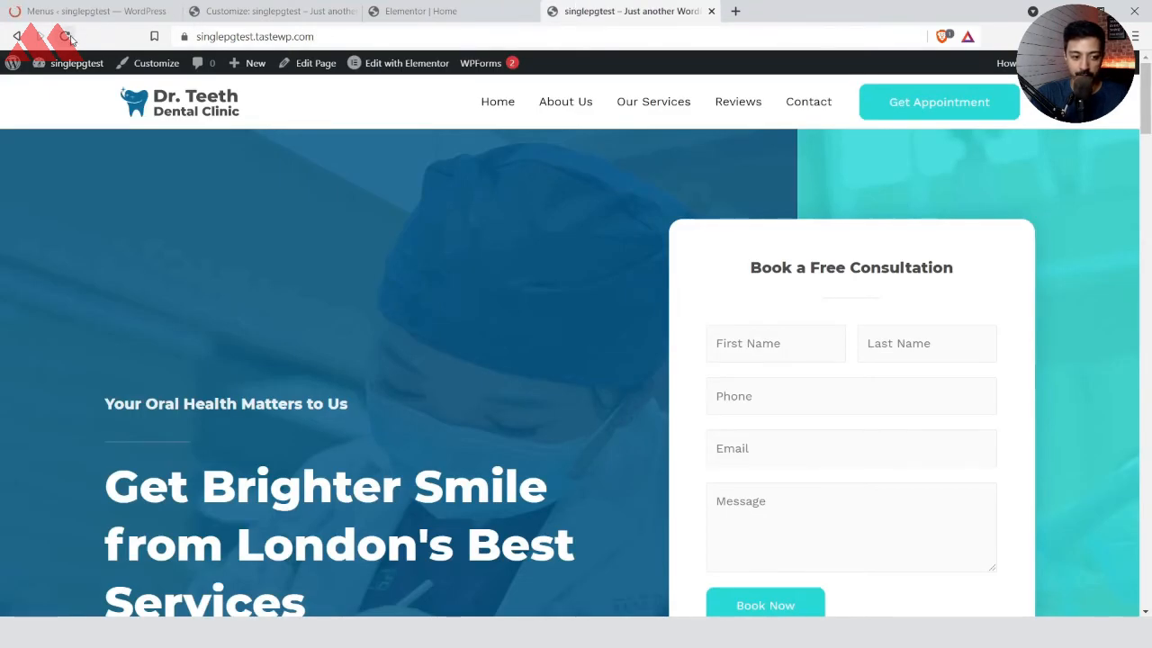
pyautogui.click(67, 37)
pyautogui.click(664, 106)
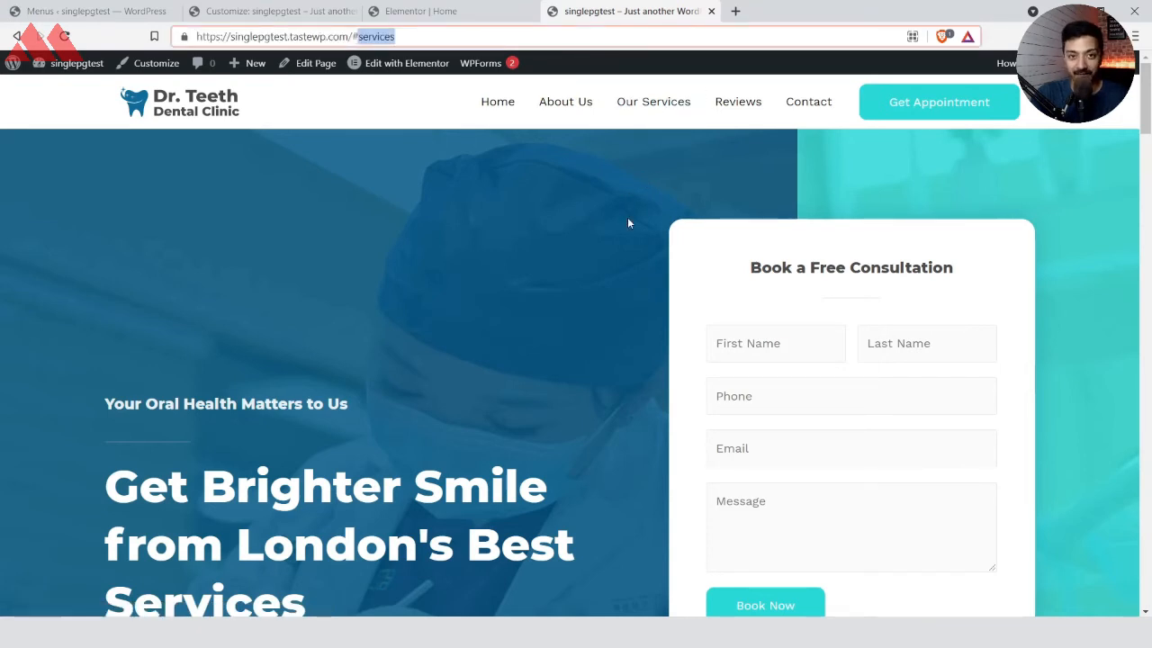
pyautogui.tripleClick(379, 43)
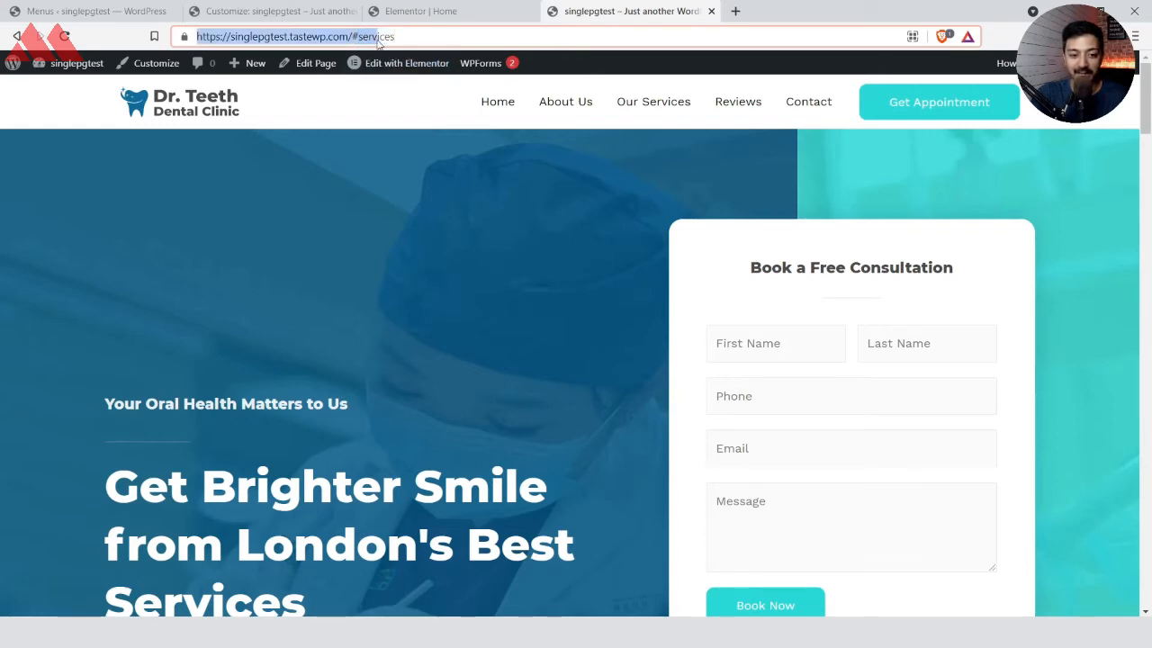
pyautogui.doubleClick(387, 37)
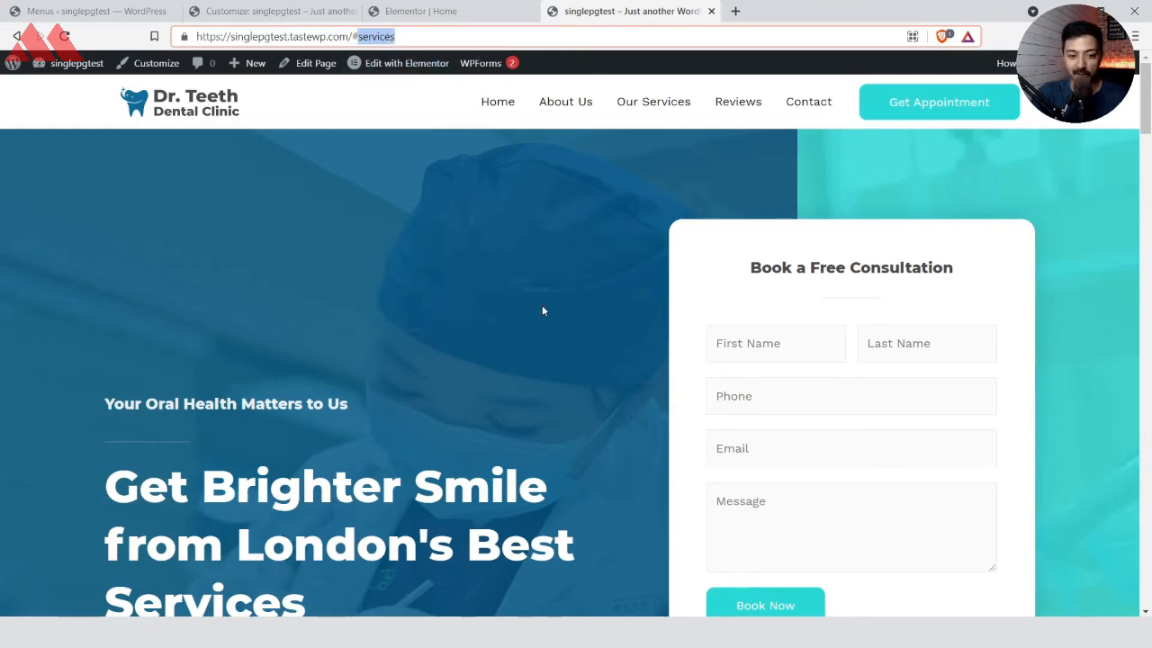
pyautogui.scroll(-15, 542, 305)
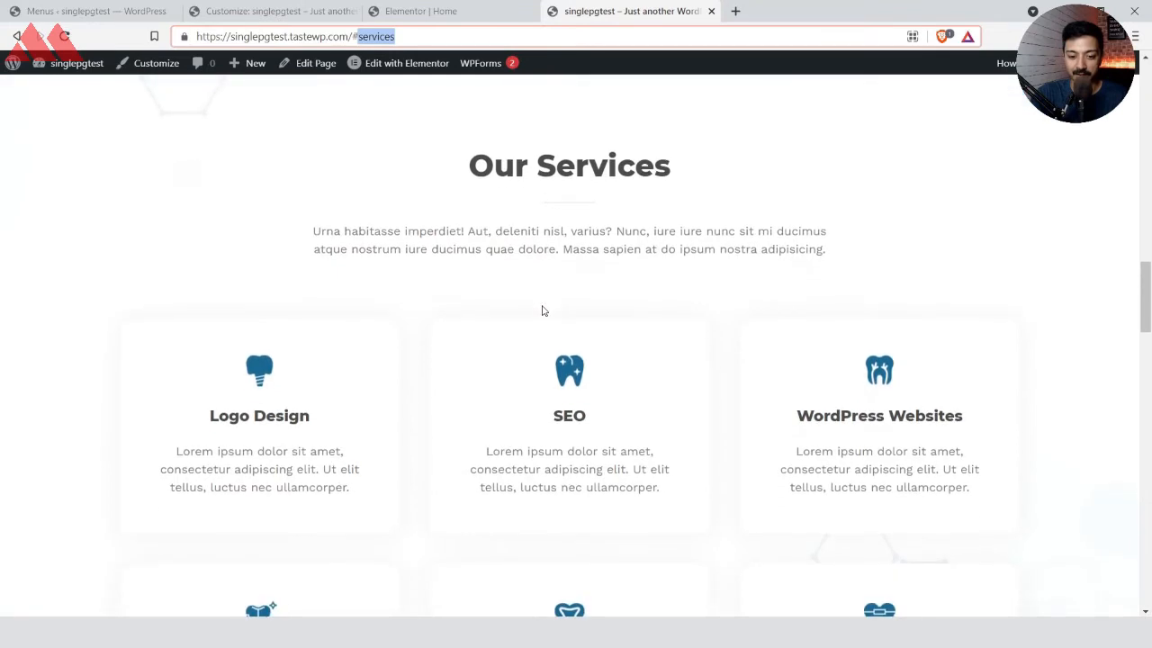
pyautogui.press('Home')
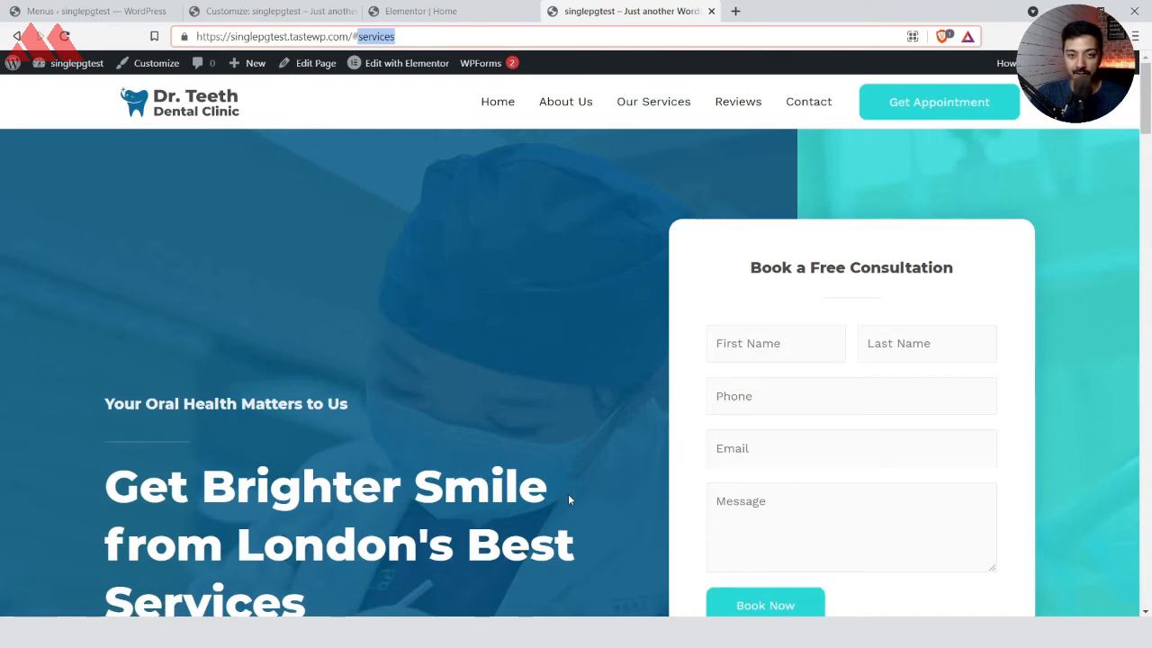
# In the Elementor editor, check the CSS IDs of the hero section and the "Committed To Dental Excellence" section
pyautogui.click(446, 7)
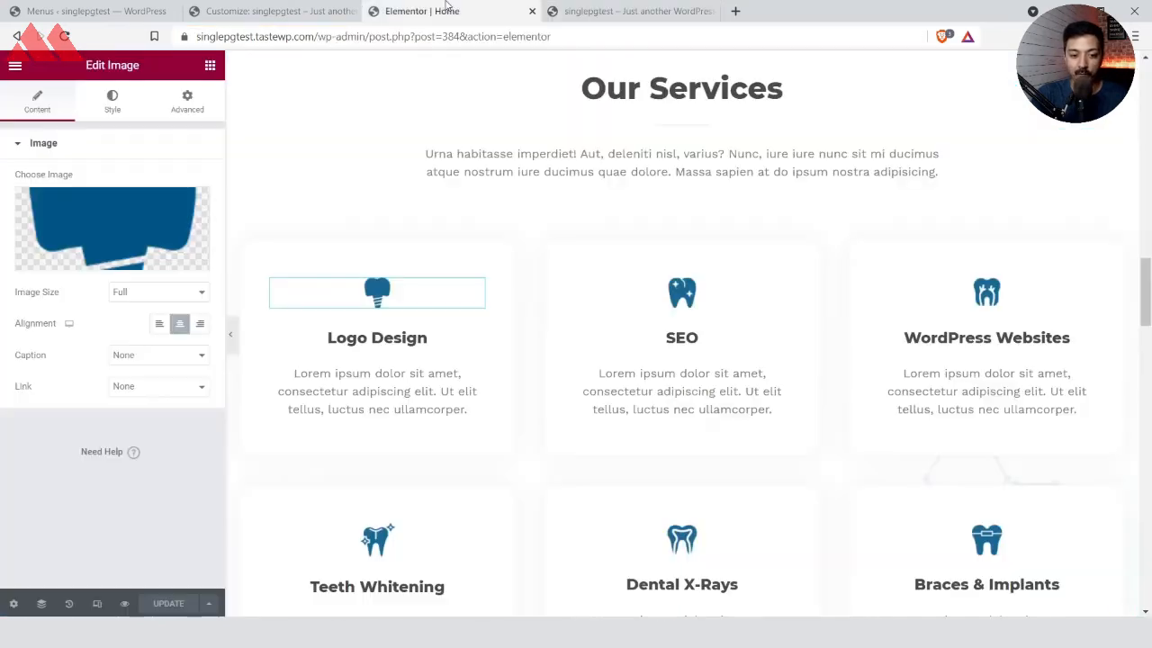
pyautogui.scroll(10, 642, 112)
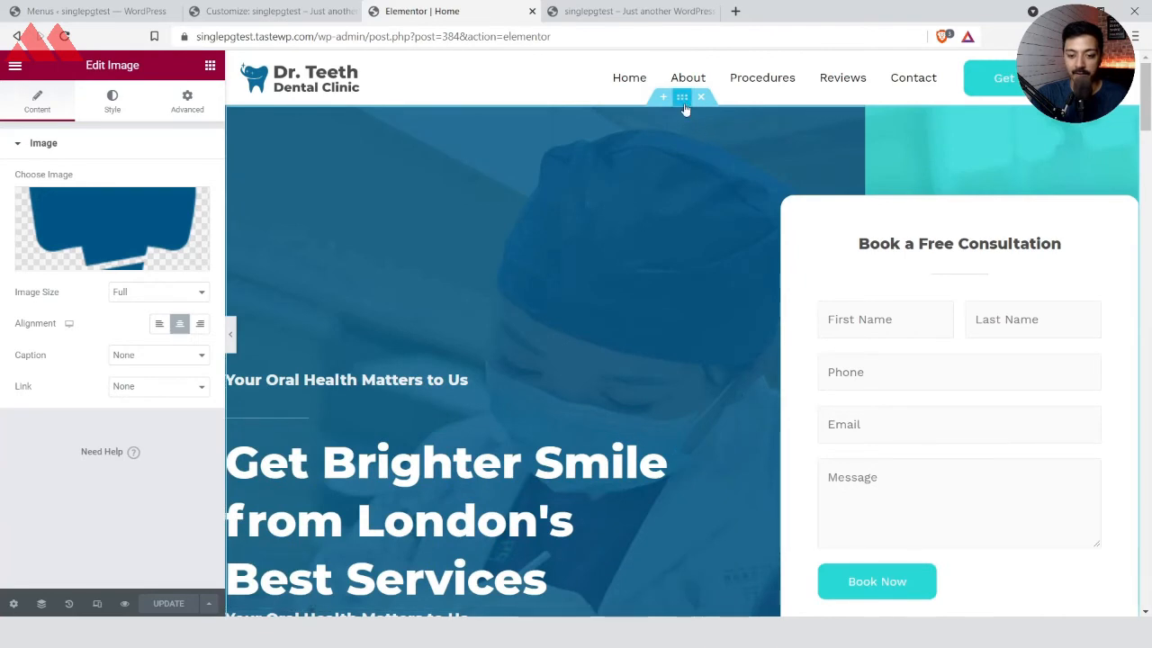
pyautogui.click(683, 99)
pyautogui.click(176, 110)
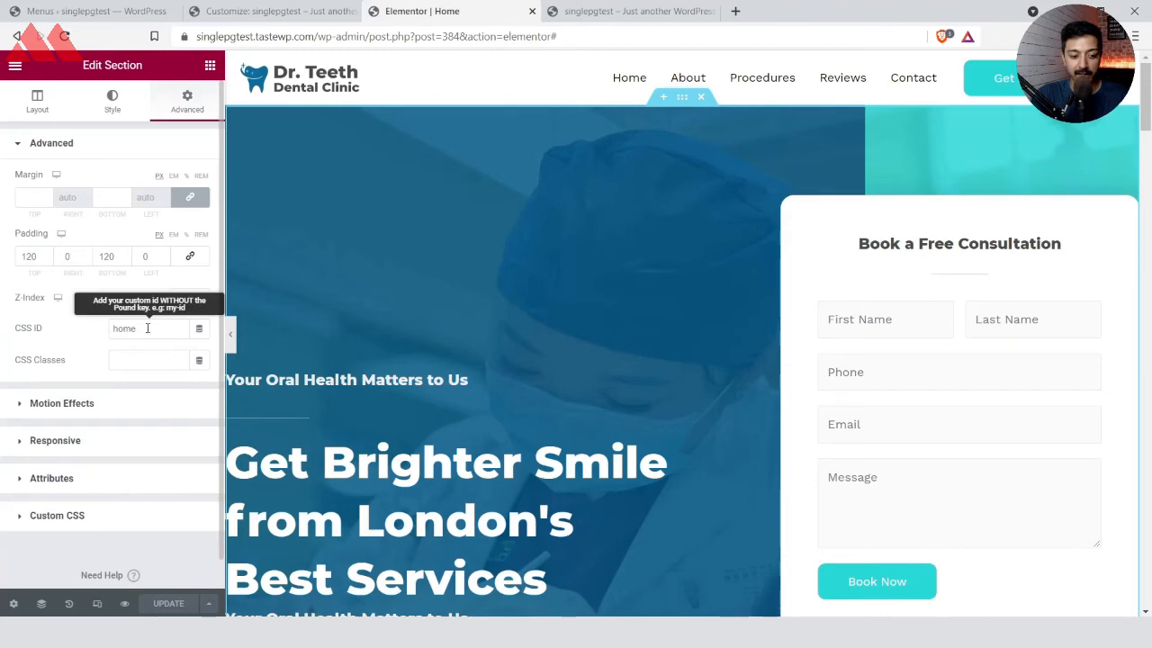
pyautogui.scroll(-4, 522, 312)
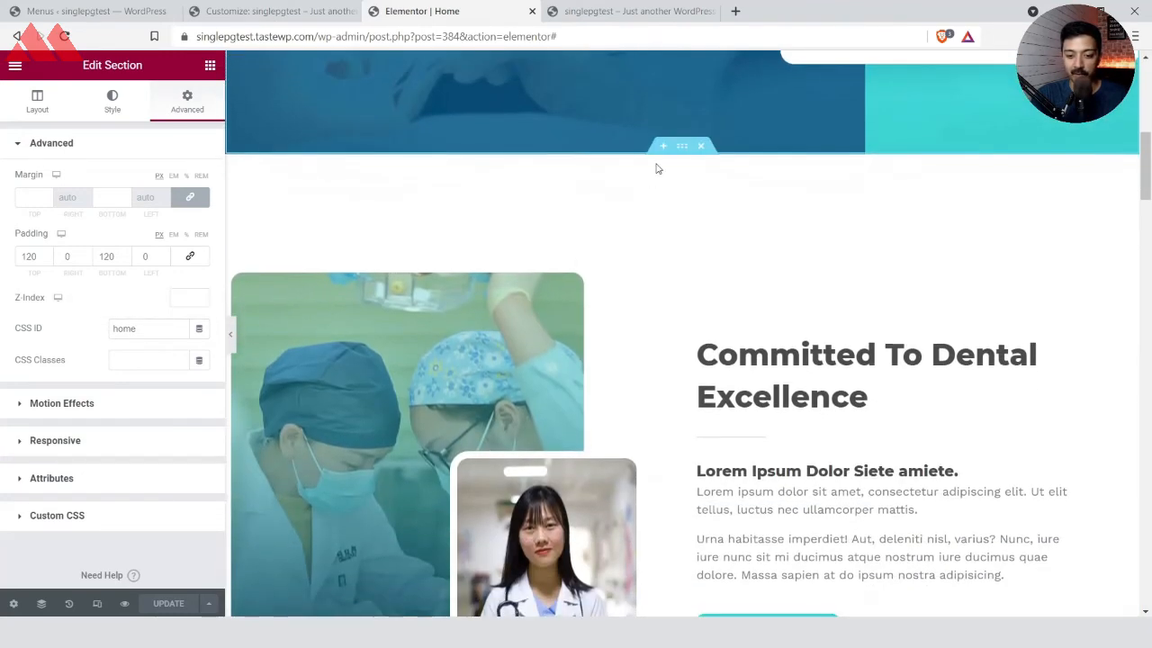
pyautogui.click(683, 148)
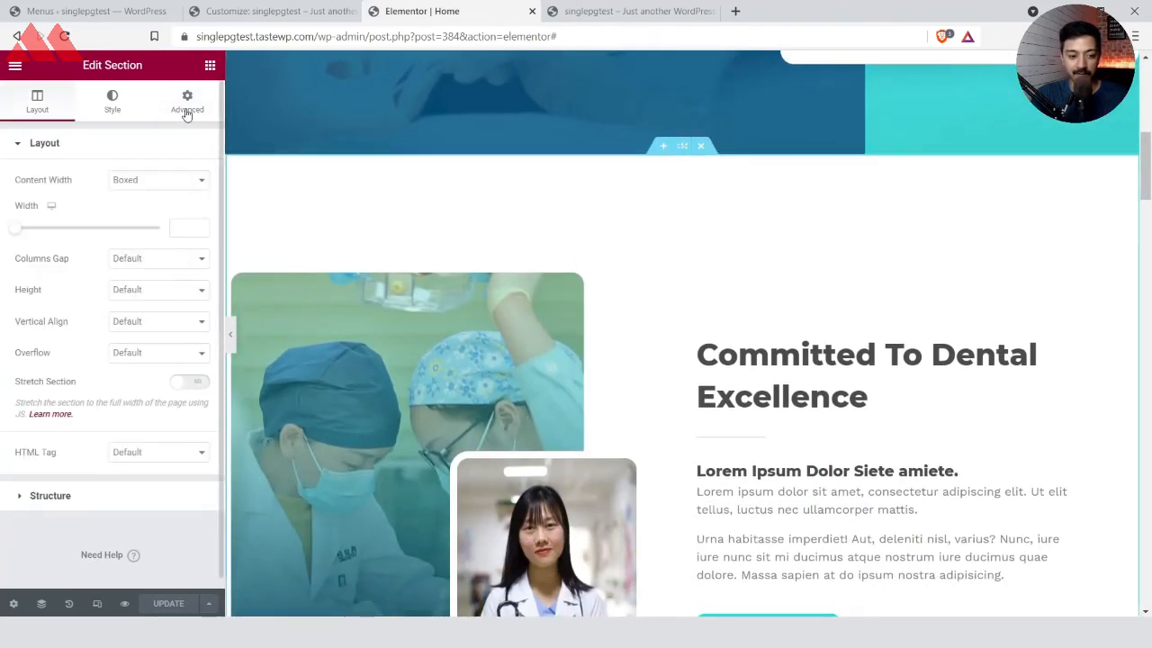
pyautogui.click(187, 112)
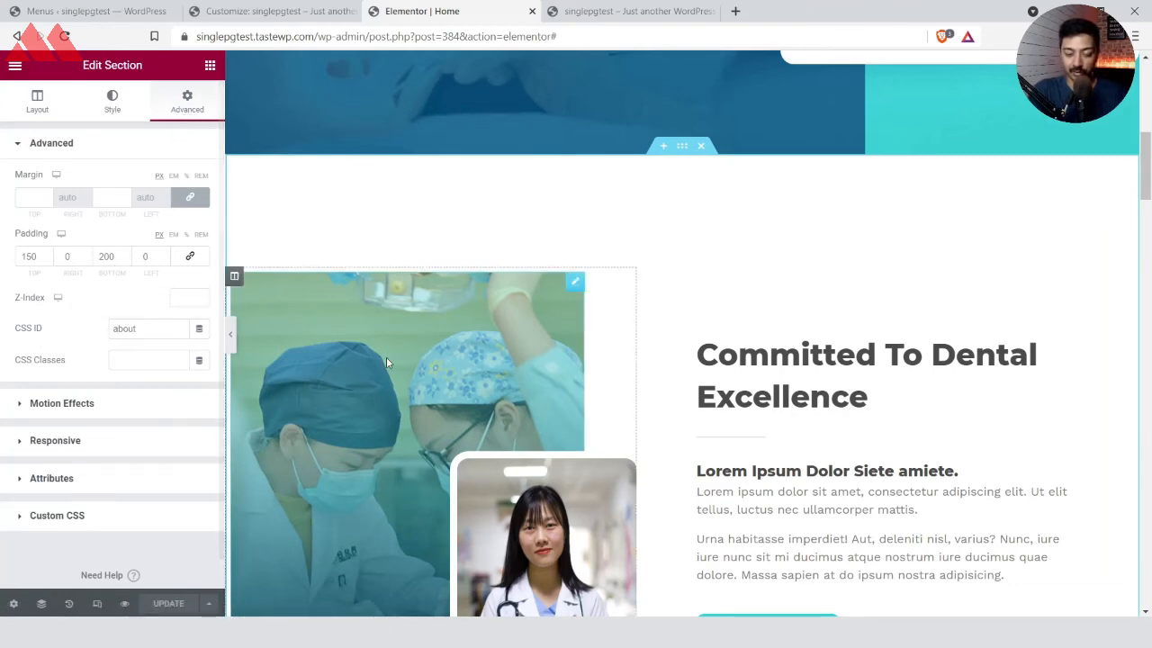
# Check the CSS ID of the Happy Stories section in the Elementor editor
pyautogui.scroll(-5, 721, 397)
pyautogui.scroll(-15, 721, 397)
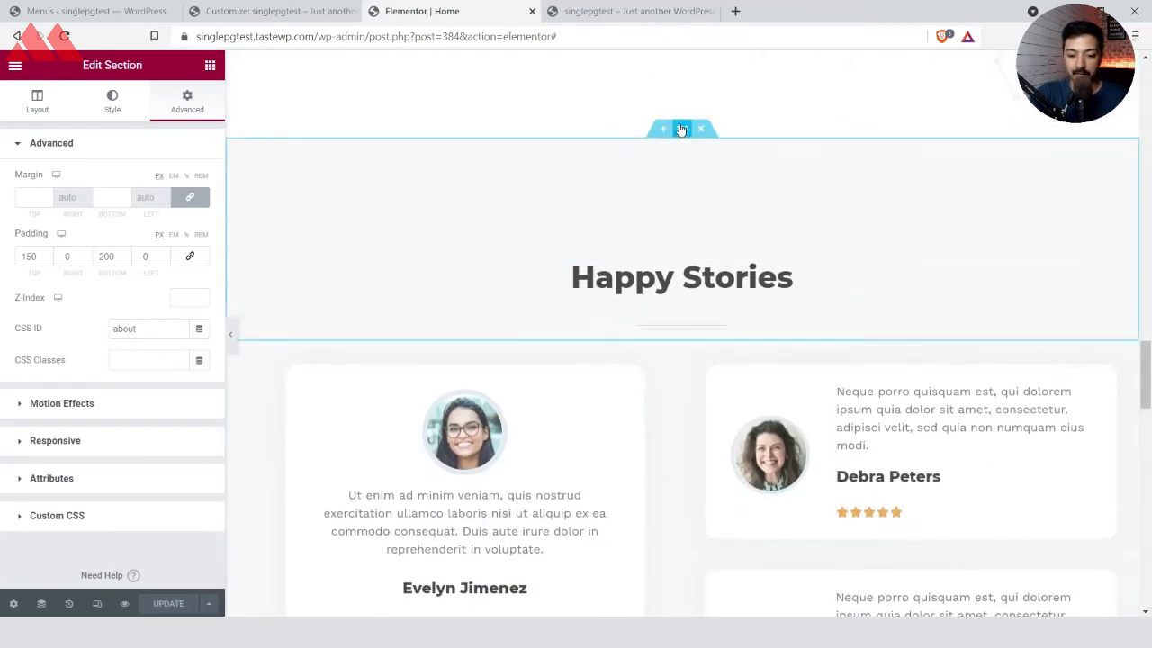
pyautogui.click(682, 128)
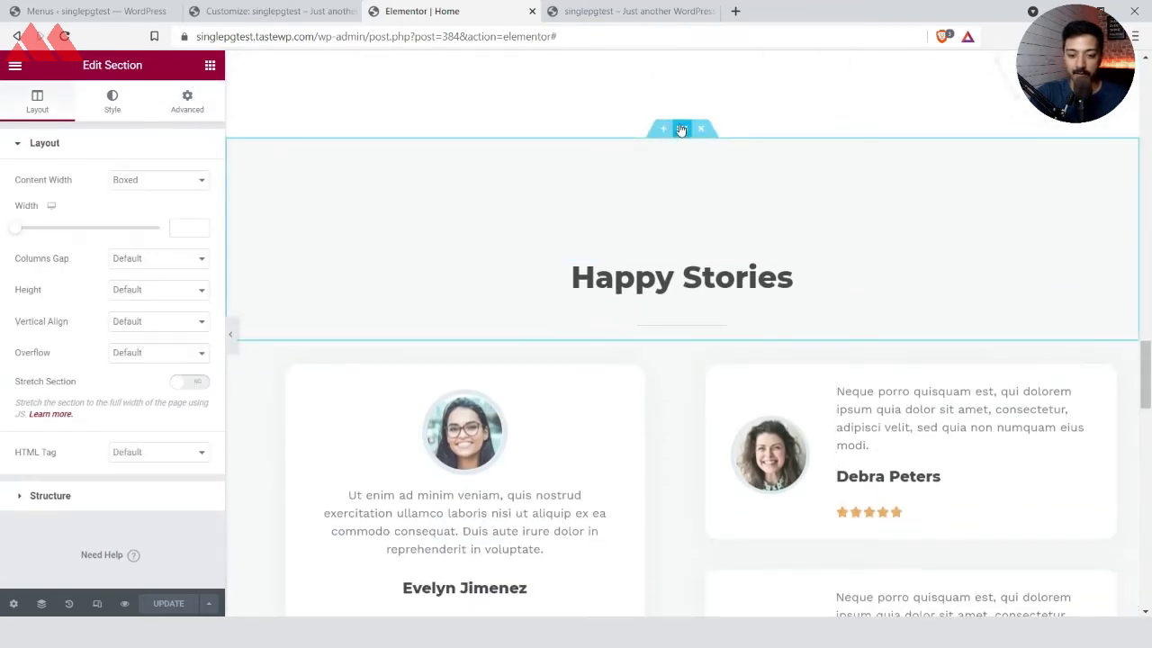
pyautogui.click(189, 110)
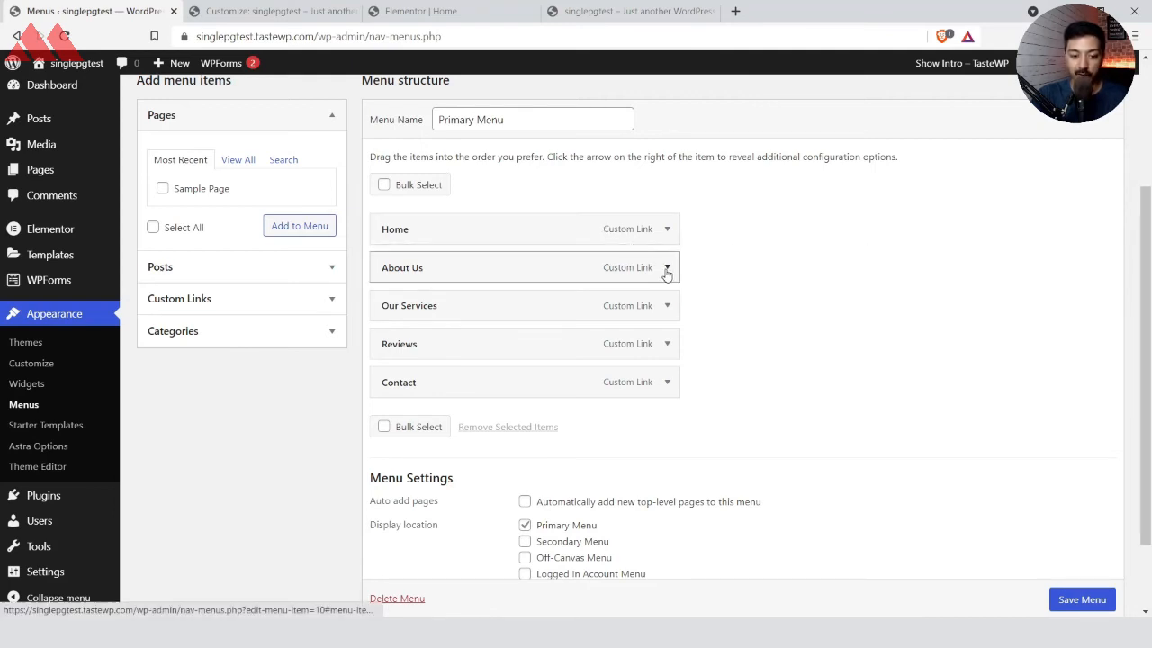
# In the WordPress menu editor, copy the word "services" without the hash from the Our Services menu item's URL
pyautogui.click(667, 305)
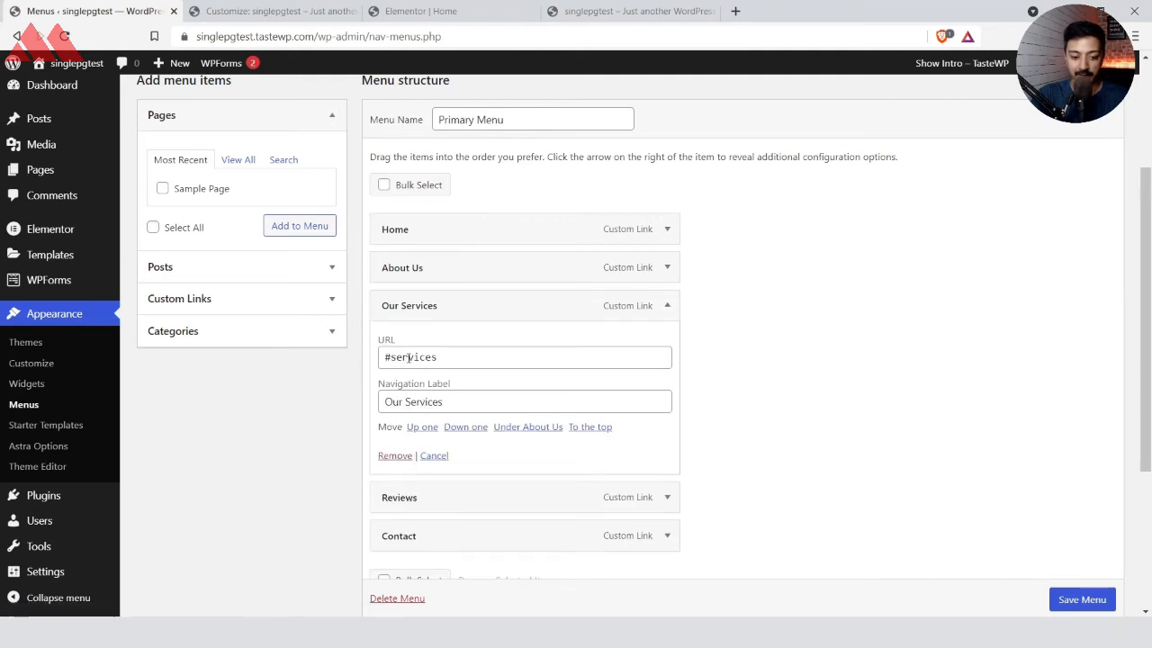
pyautogui.moveTo(439, 357); pyautogui.dragTo(377, 359)
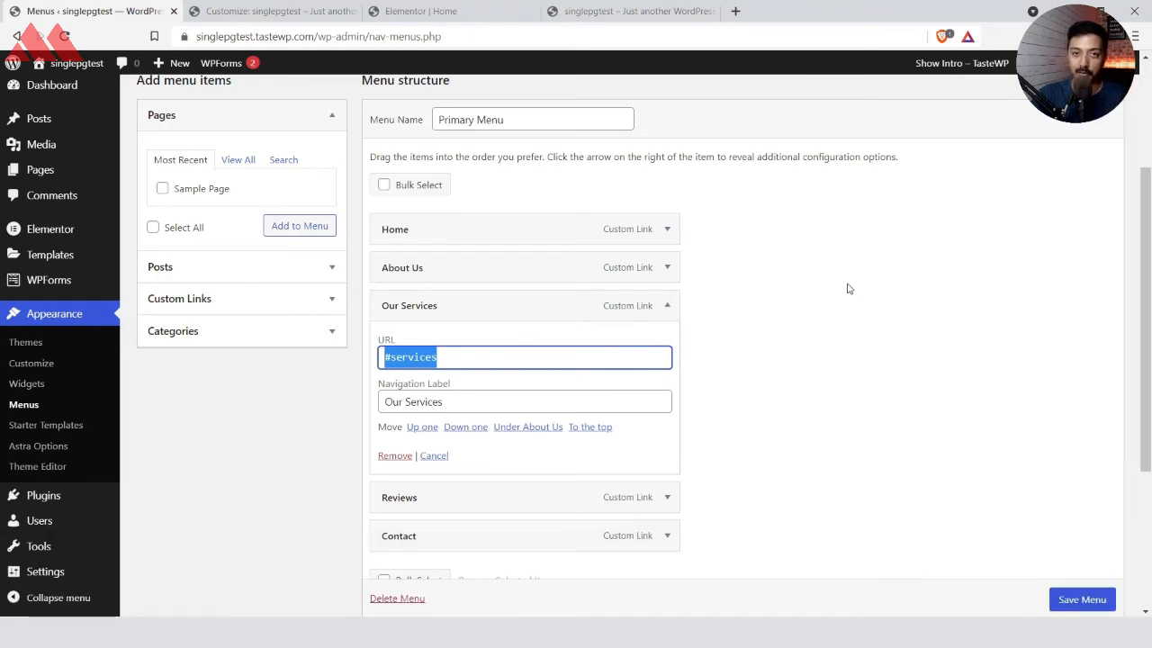
pyautogui.doubleClick(418, 358)
pyautogui.hotkey('ctrl', 'c')
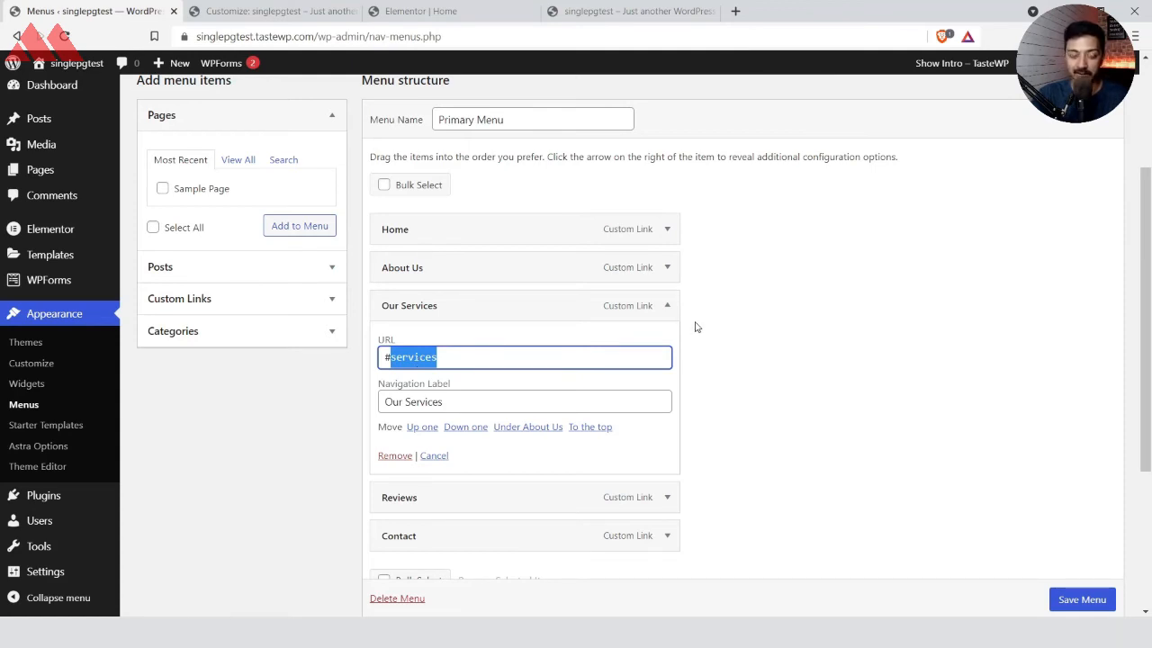
# In the Elementor editor, set the CSS ID of the Our Services heading's inner section to services and update the page
pyautogui.click(469, 5)
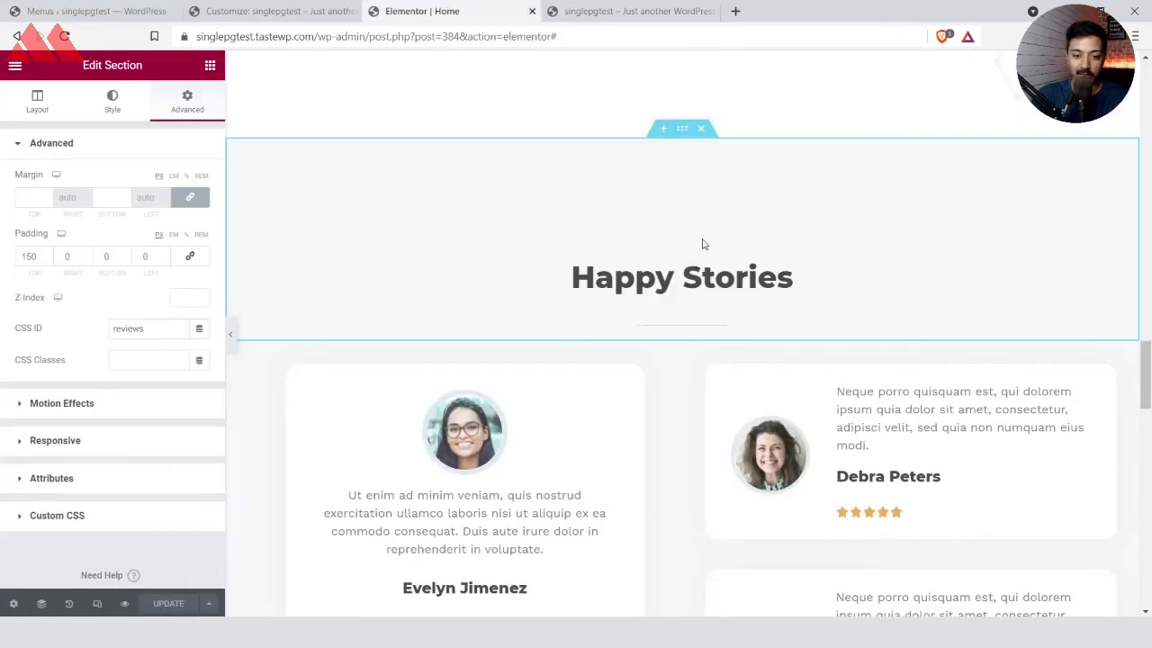
pyautogui.scroll(9, 704, 244)
pyautogui.scroll(5, 703, 244)
pyautogui.scroll(-3, 704, 244)
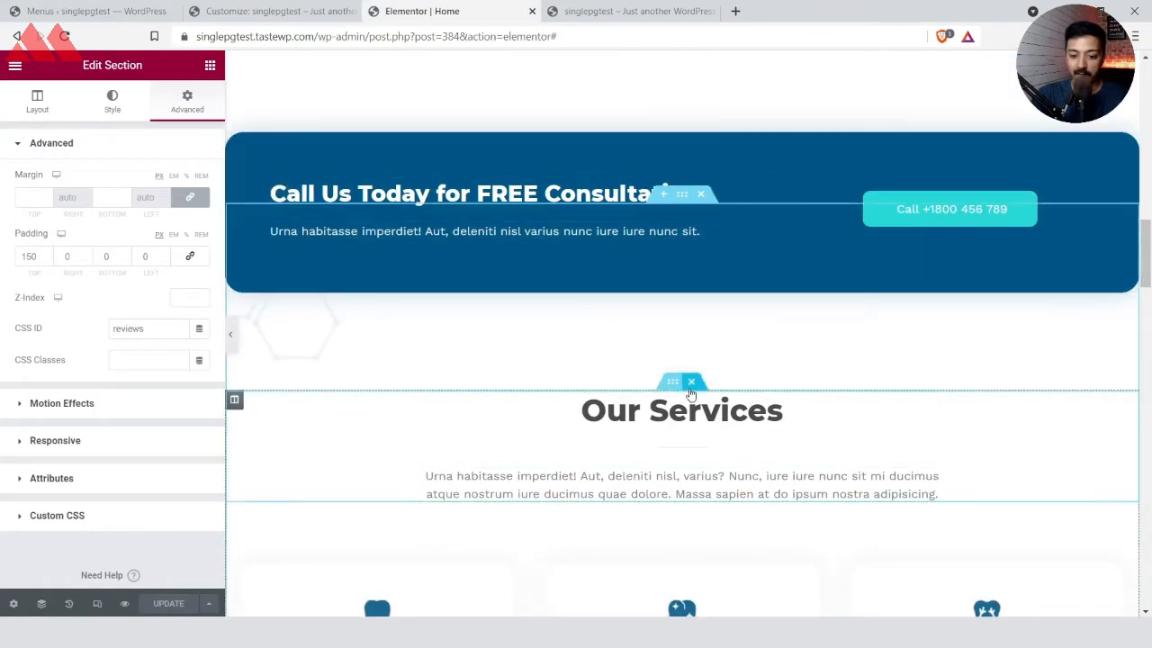
pyautogui.click(676, 384)
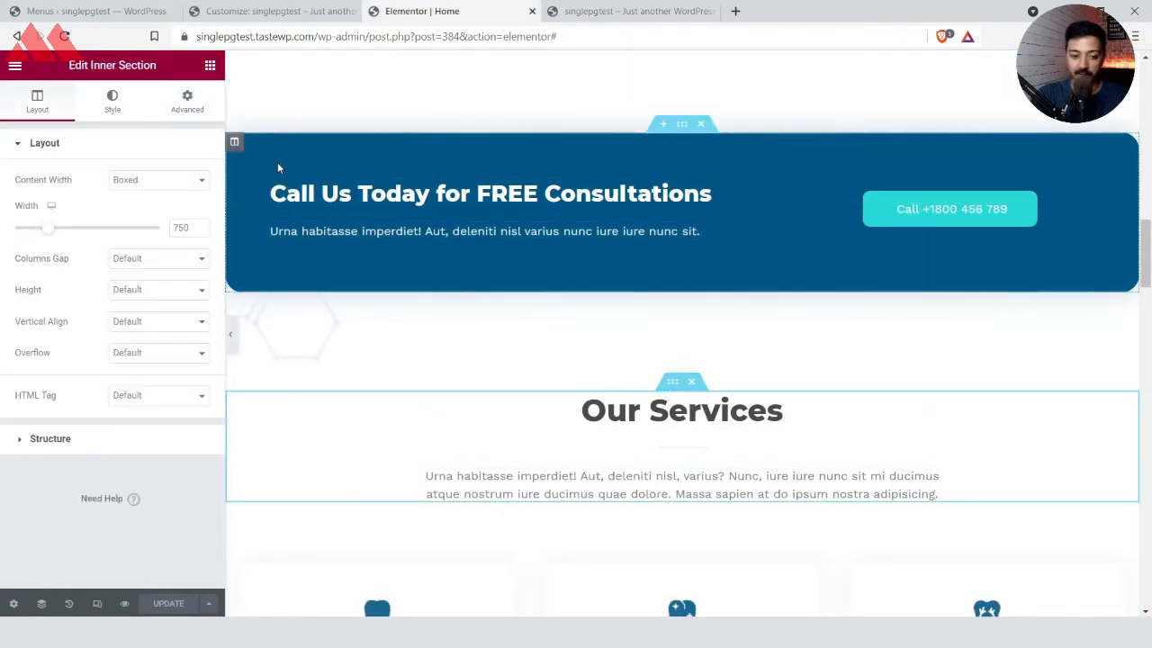
pyautogui.click(187, 101)
pyautogui.click(116, 329)
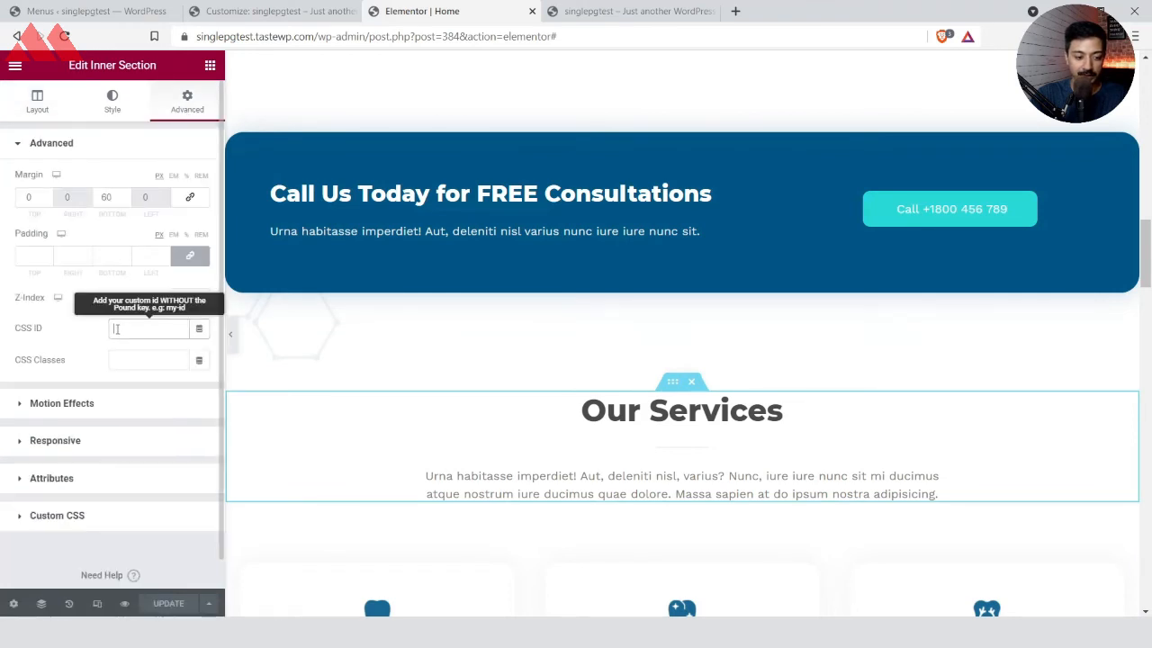
pyautogui.hotkey('ctrl', 'v')
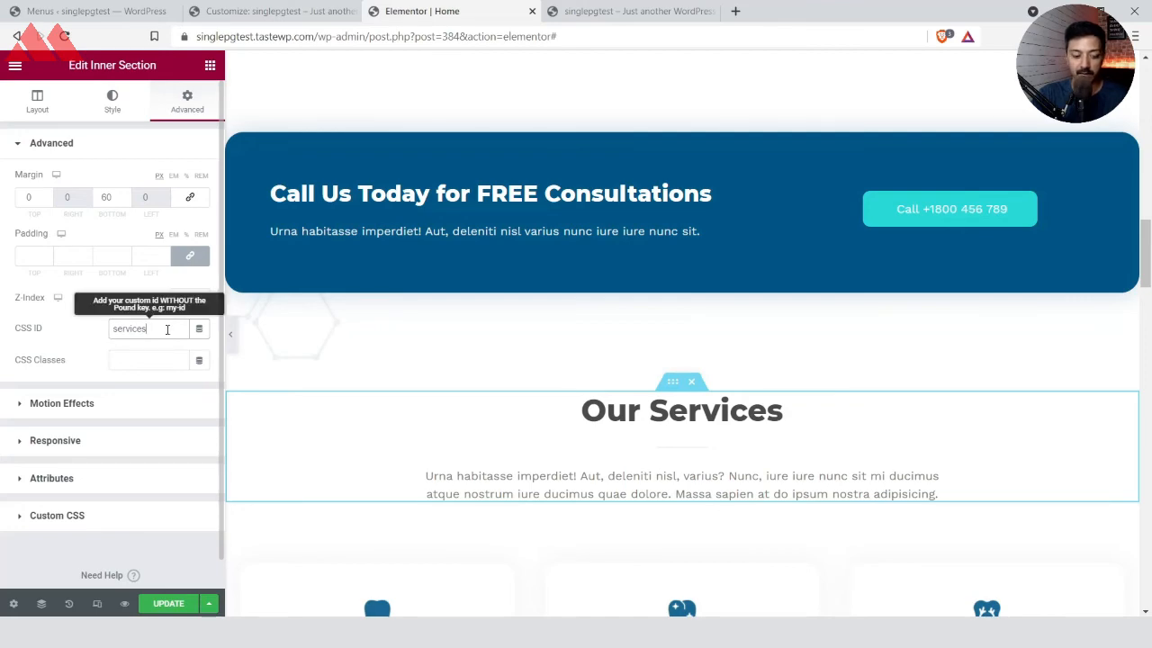
pyautogui.click(162, 603)
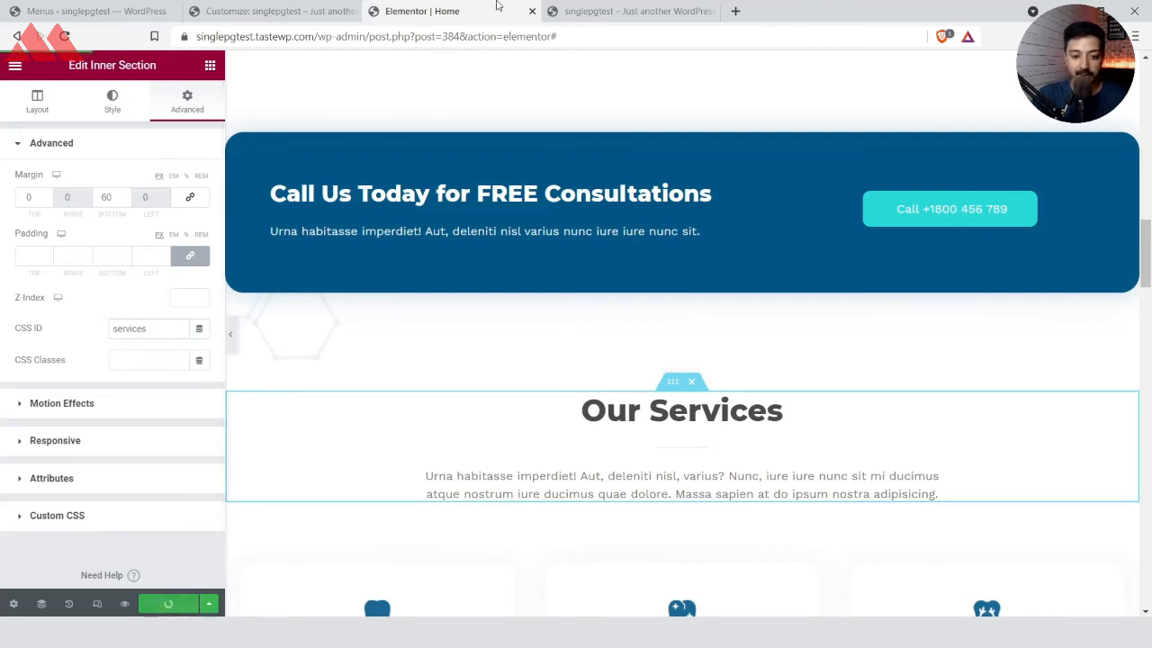
# On the live page, test the Our Services, About Us and Contact menu links, returning to the header after each
pyautogui.click(630, 11)
pyautogui.click(675, 103)
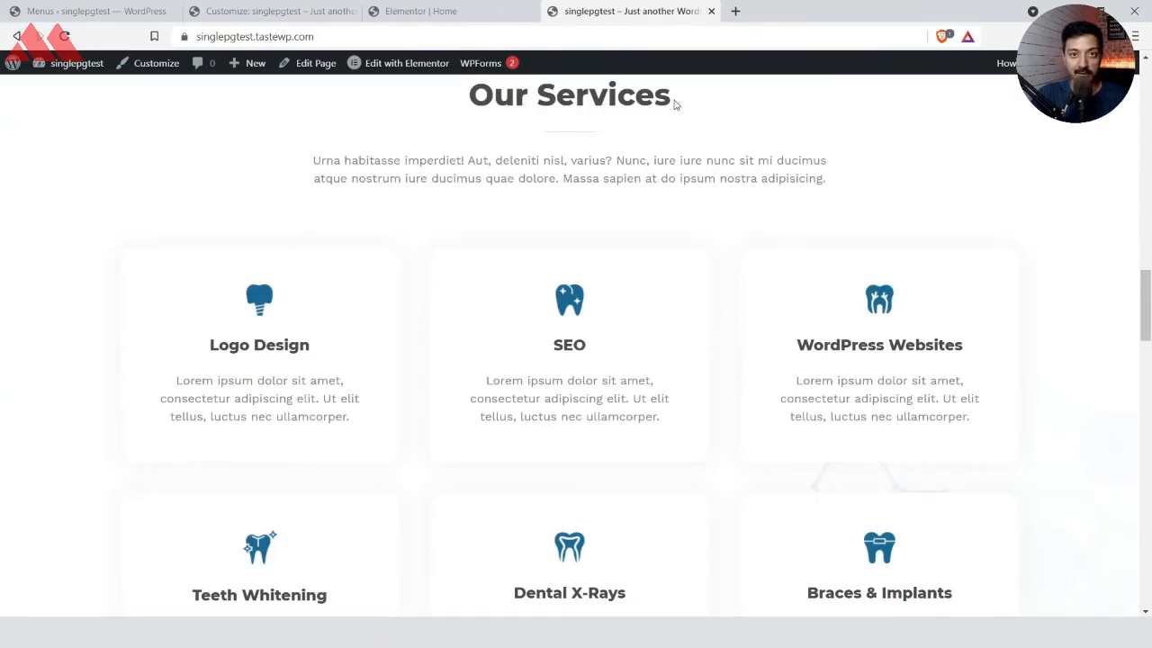
pyautogui.scroll(15, 903, 177)
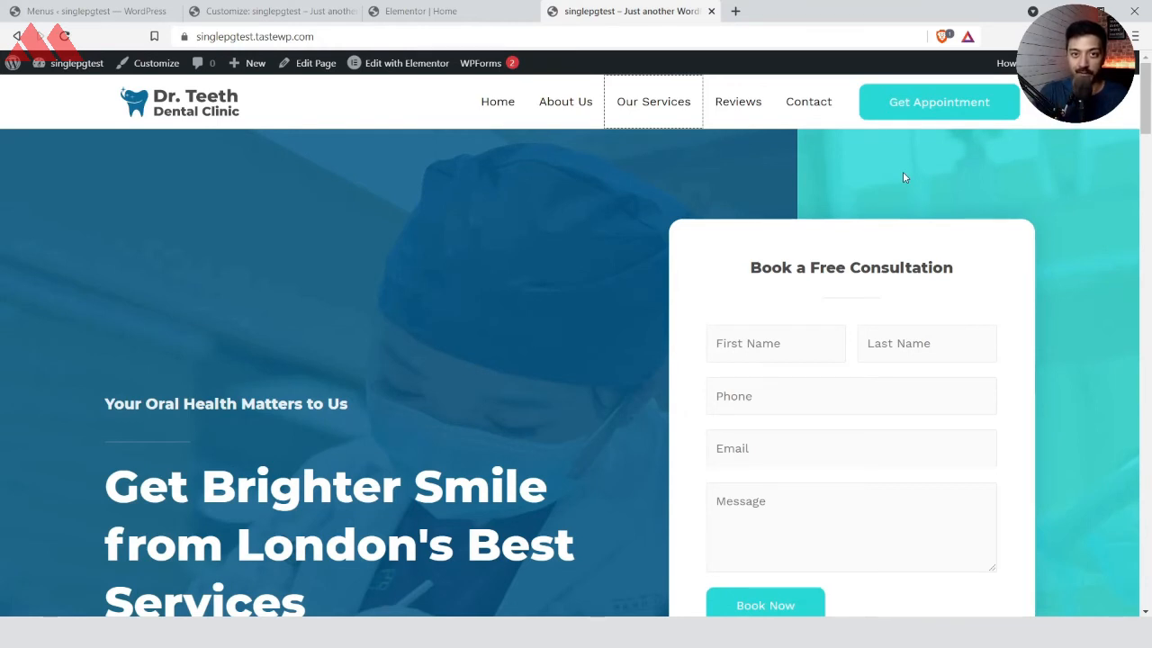
pyautogui.click(567, 106)
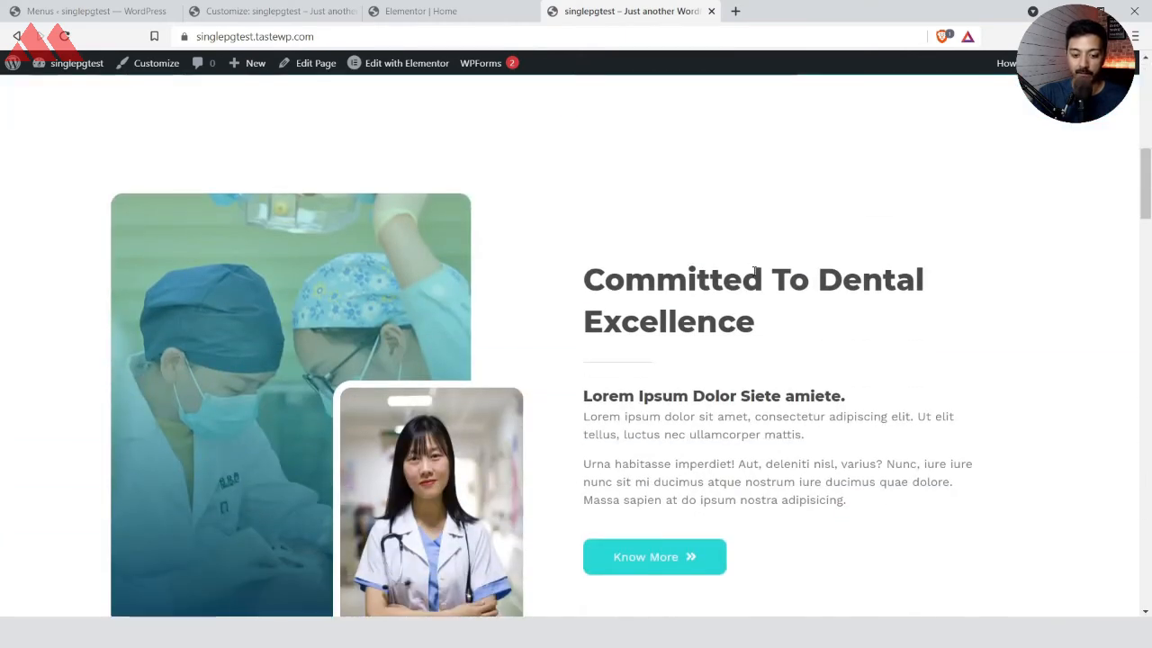
pyautogui.scroll(10, 754, 272)
pyautogui.click(654, 102)
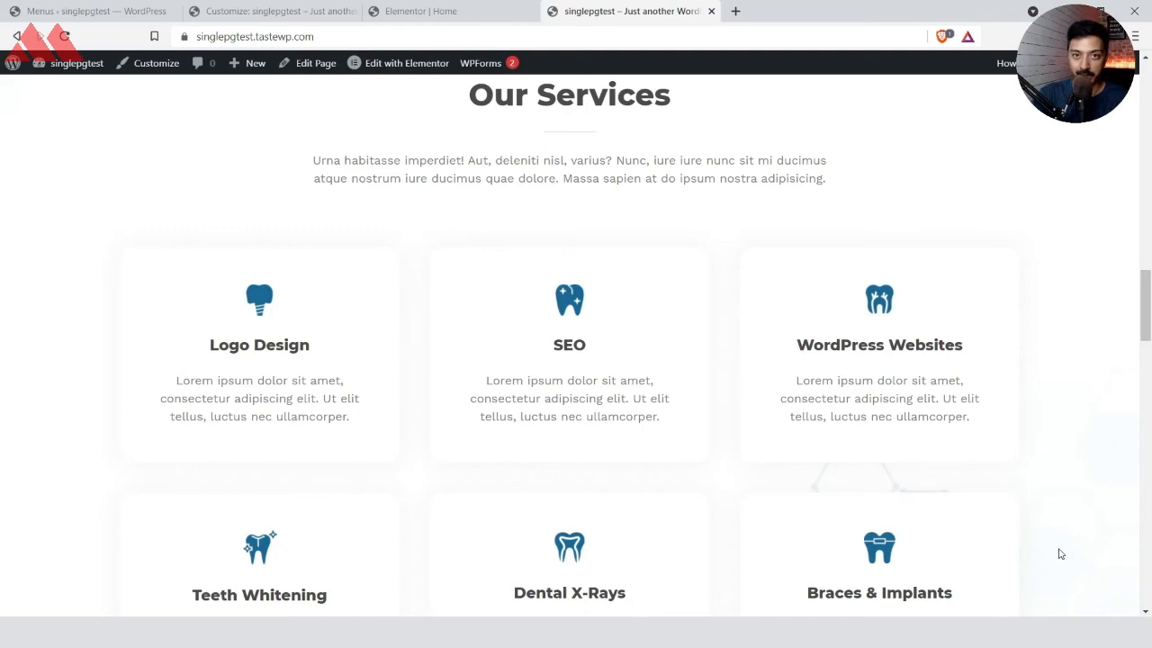
pyautogui.scroll(10, 792, 467)
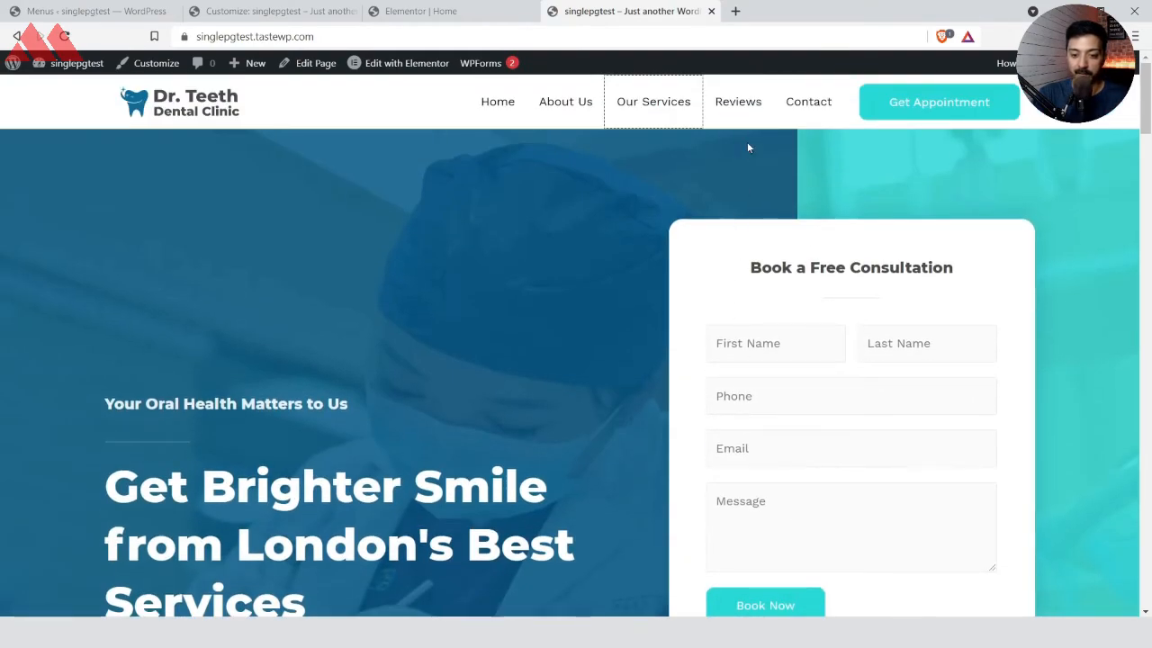
pyautogui.click(813, 105)
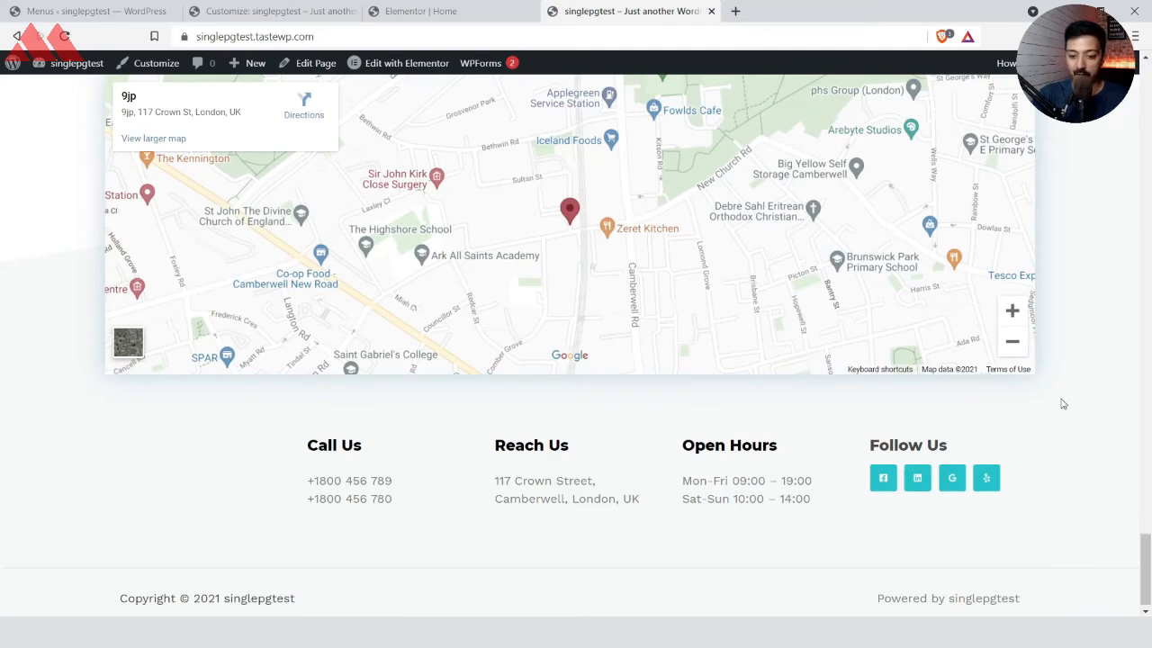
pyautogui.scroll(20, 1062, 404)
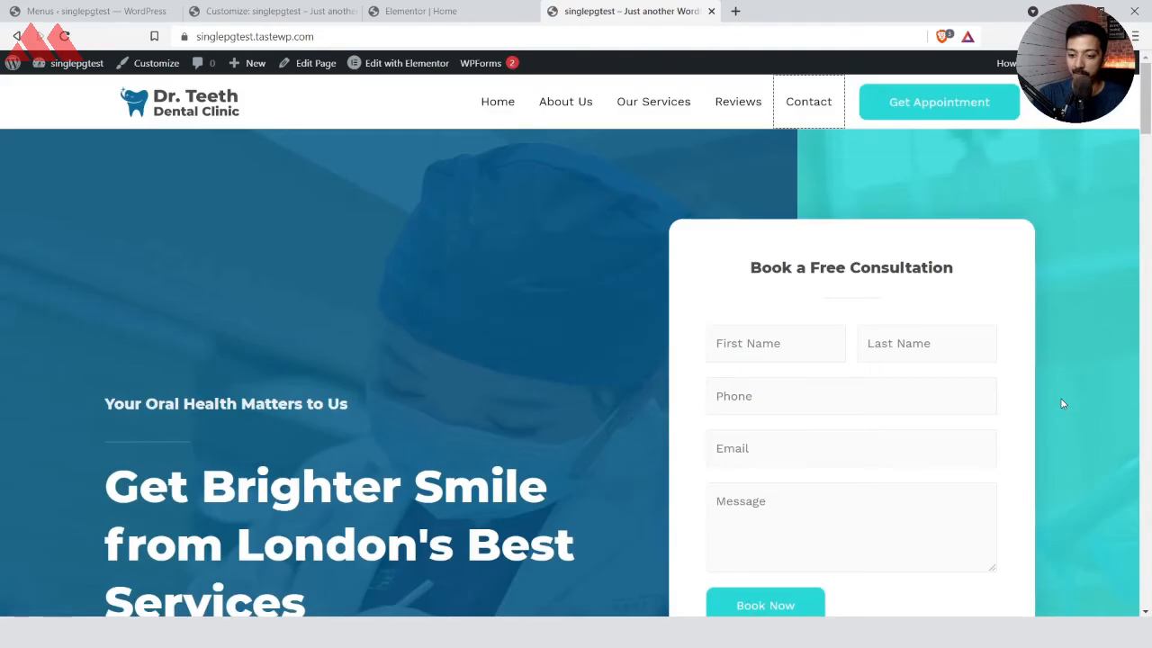
# Look over the whole live page, from the hero section down to the footer and back to the header menu
pyautogui.scroll(-15, 1062, 399)
pyautogui.scroll(3, 1114, 588)
pyautogui.scroll(10, 1115, 587)
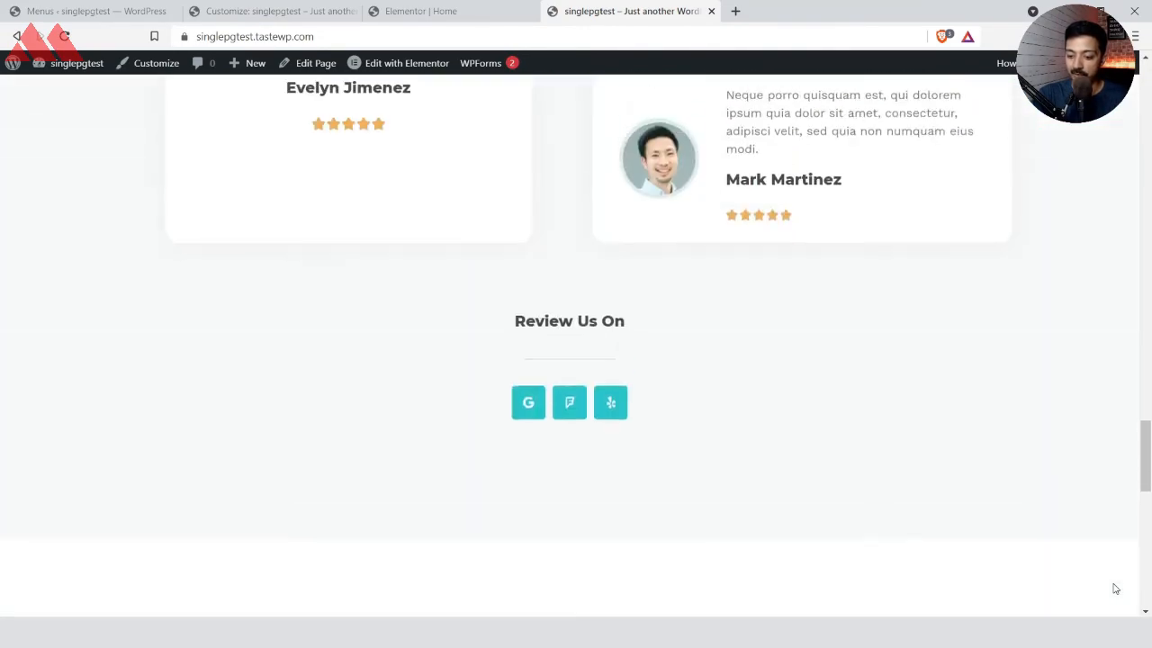
pyautogui.scroll(8, 1095, 424)
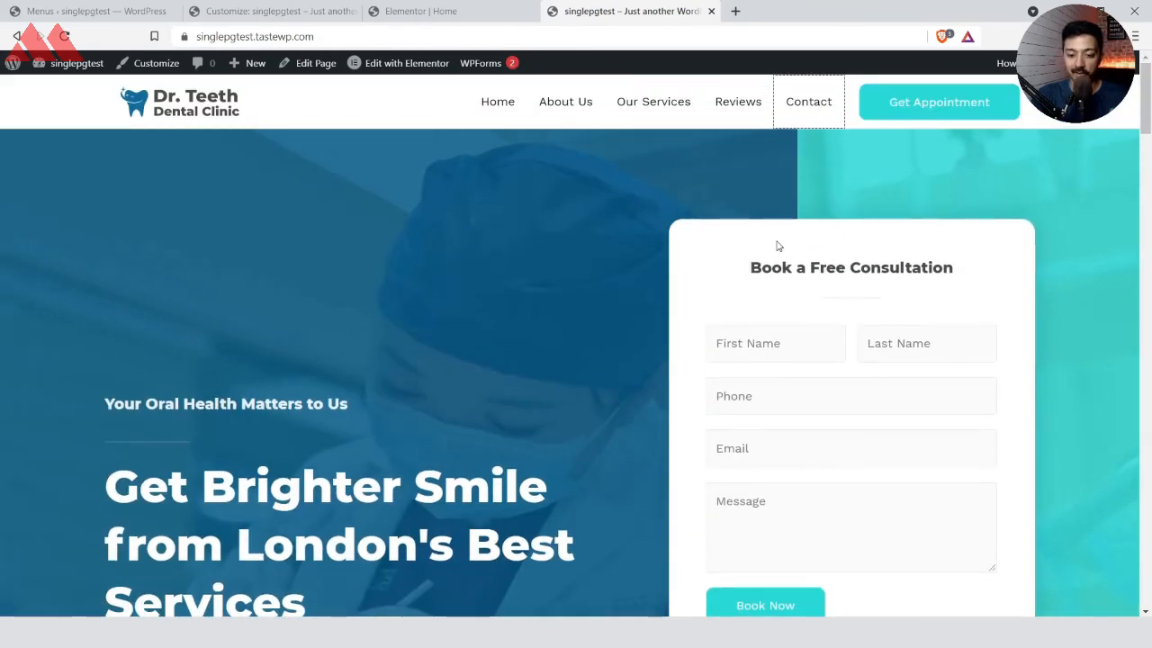
pyautogui.click(563, 296)
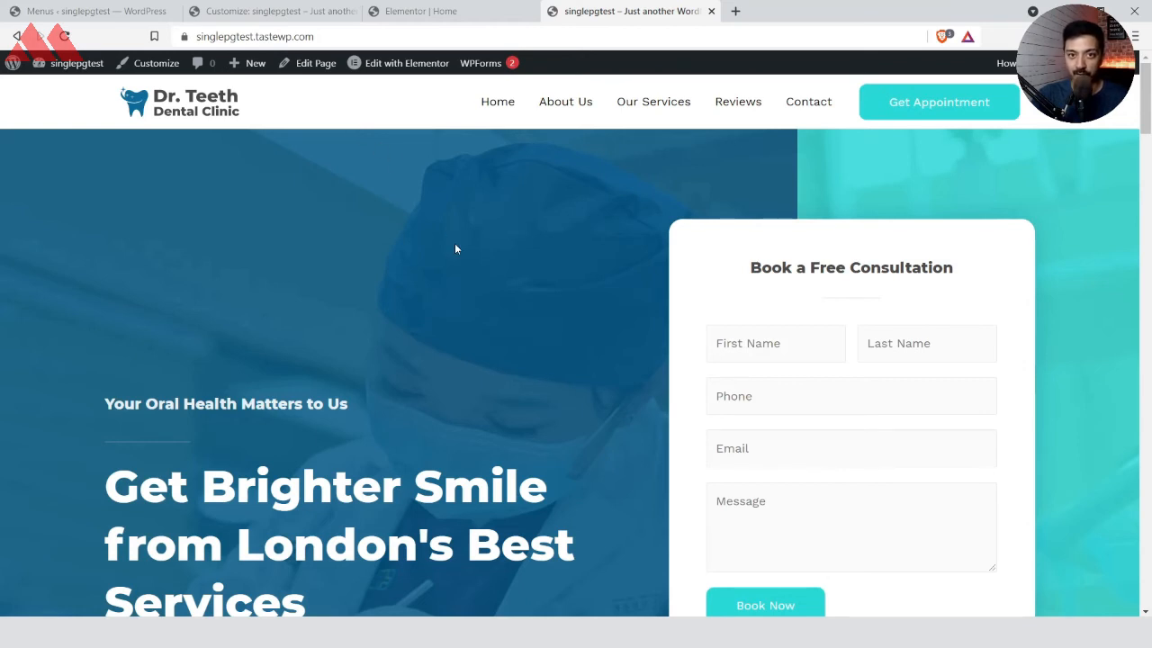
pyautogui.scroll(-1, 520, 285)
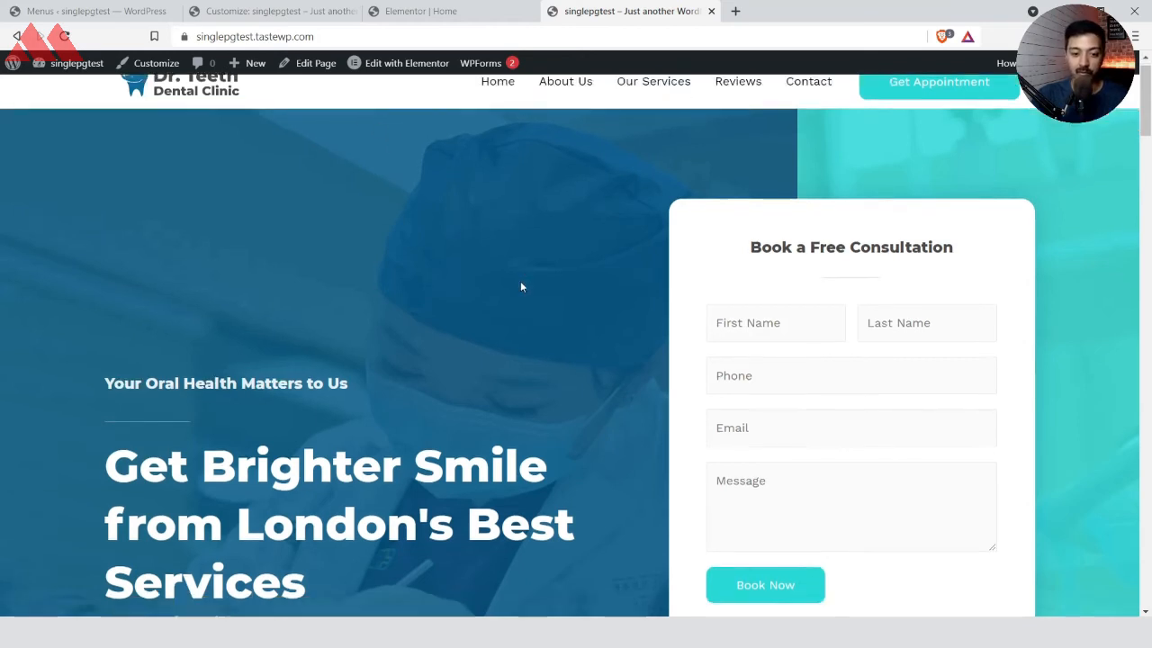
pyautogui.scroll(1, 520, 285)
pyautogui.scroll(-2, 521, 284)
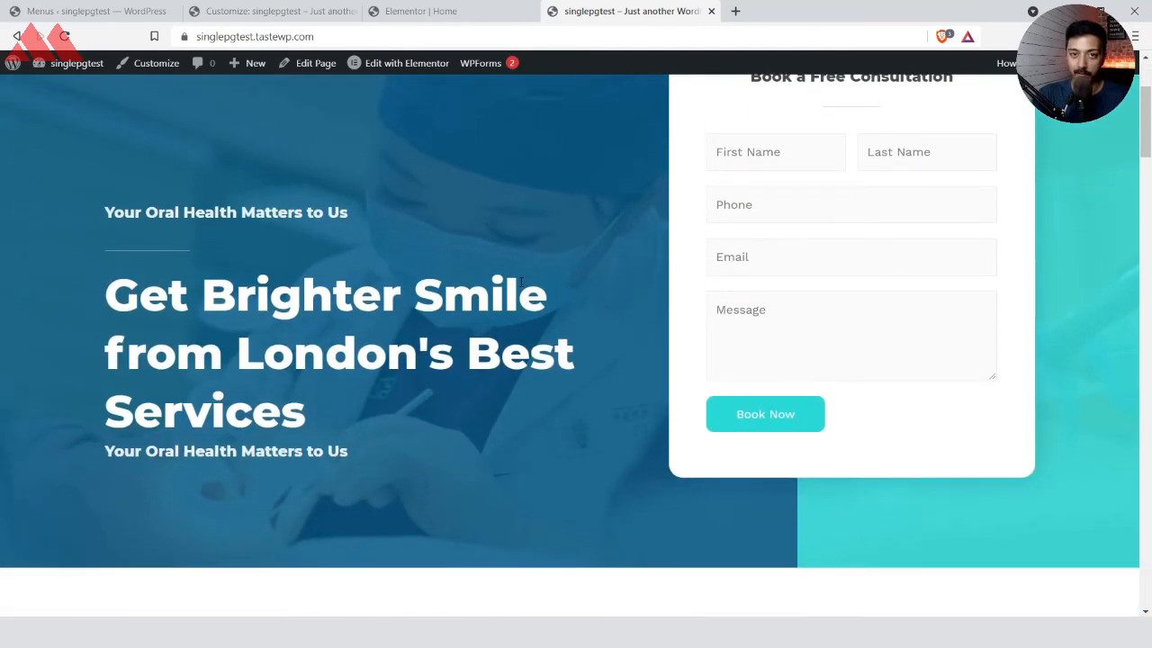
pyautogui.scroll(2, 520, 283)
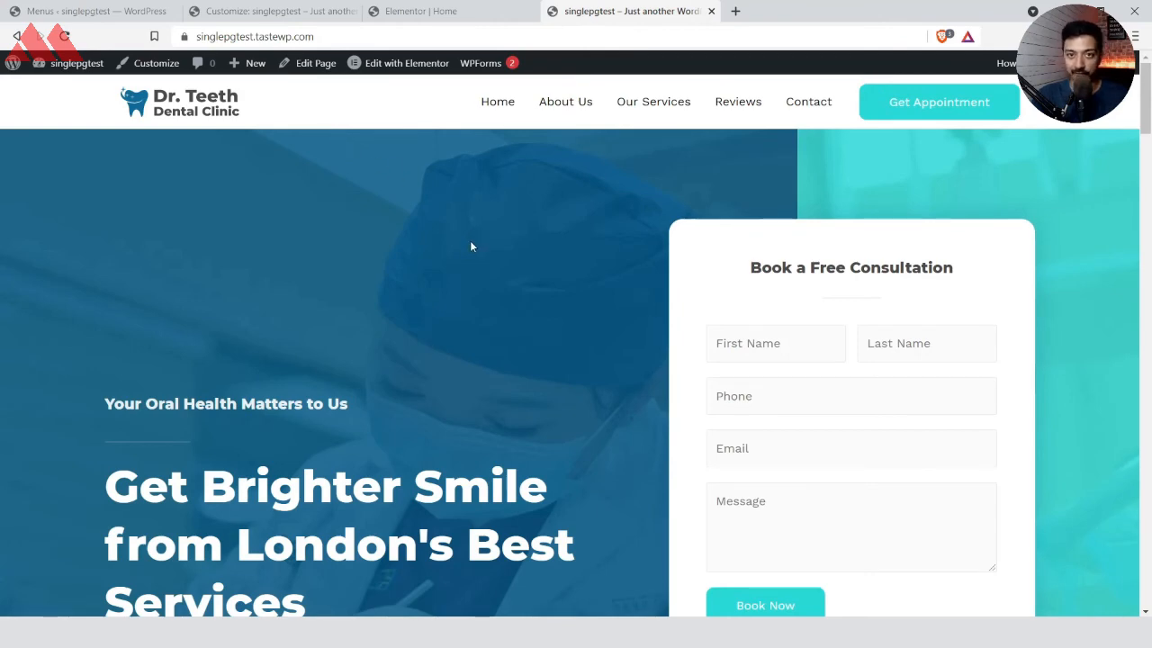
pyautogui.press('End')
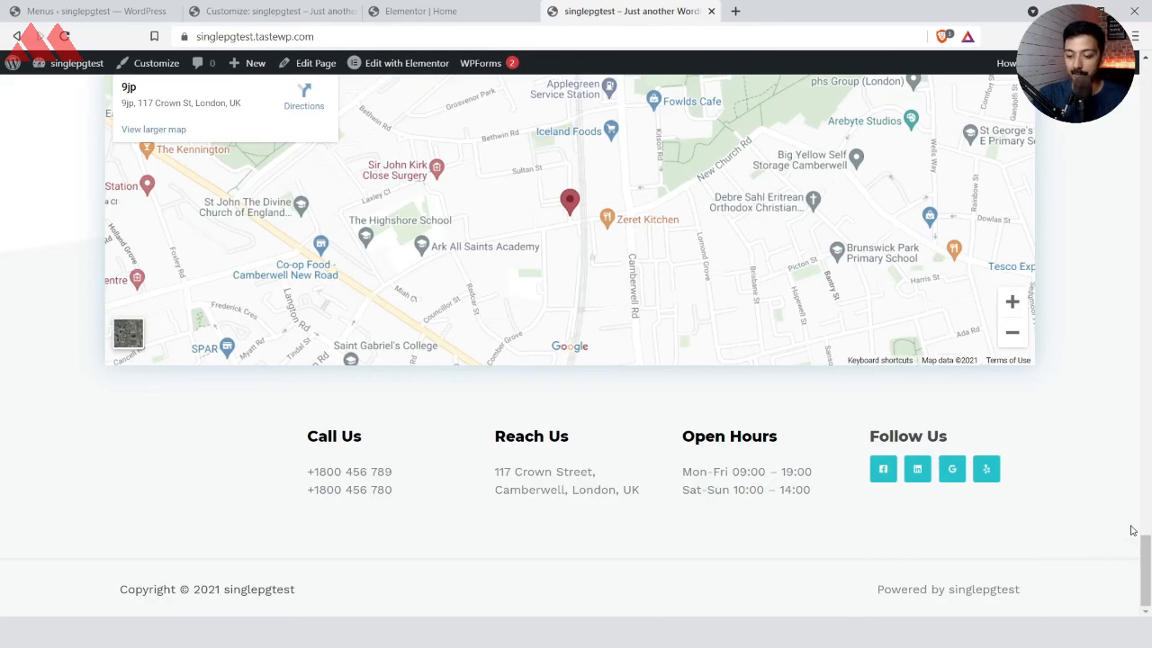
pyautogui.scroll(20, 1132, 531)
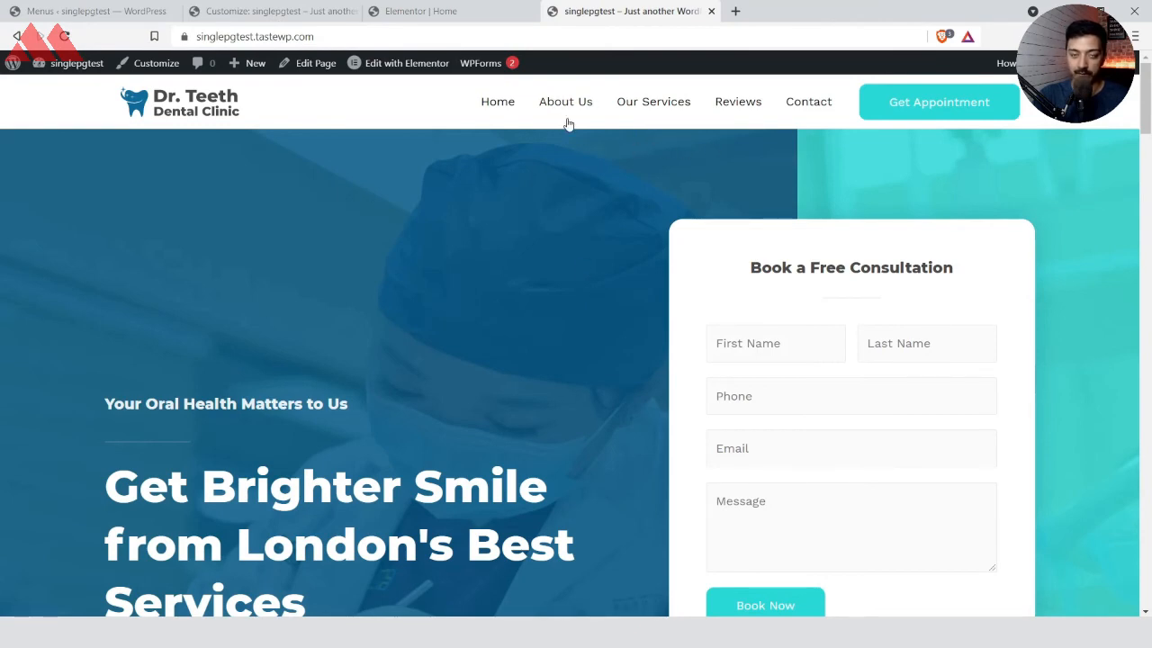
# In the Elementor editor, find the Icon widget and add it directly below the map at the end of the page
pyautogui.click(423, 10)
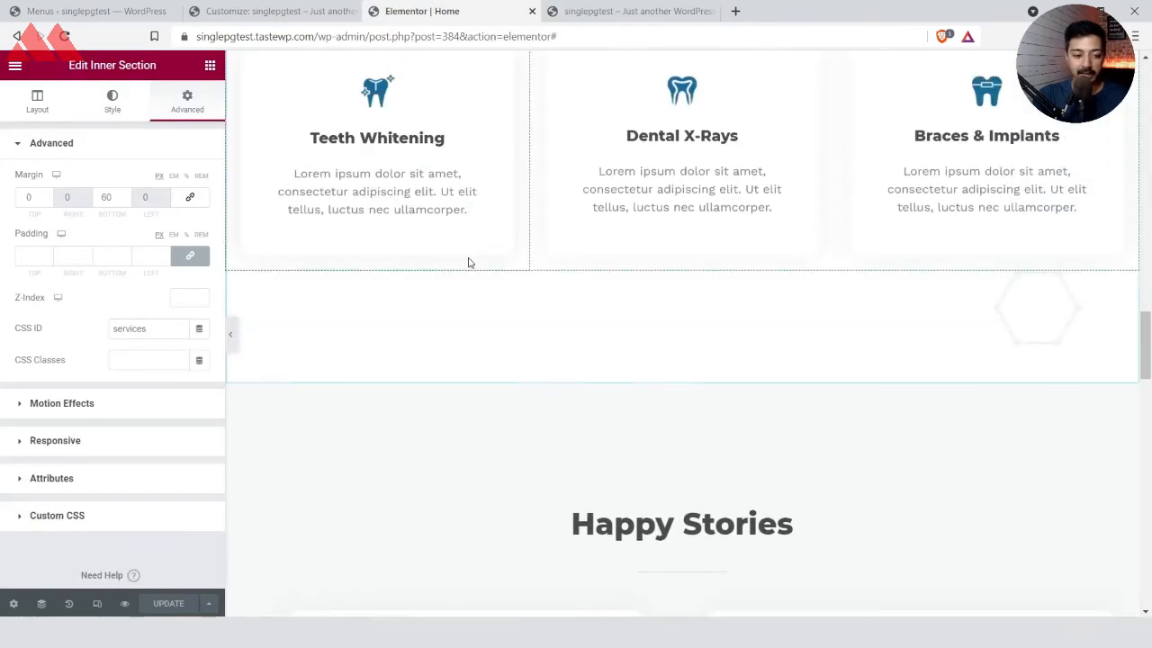
pyautogui.scroll(-15, 514, 339)
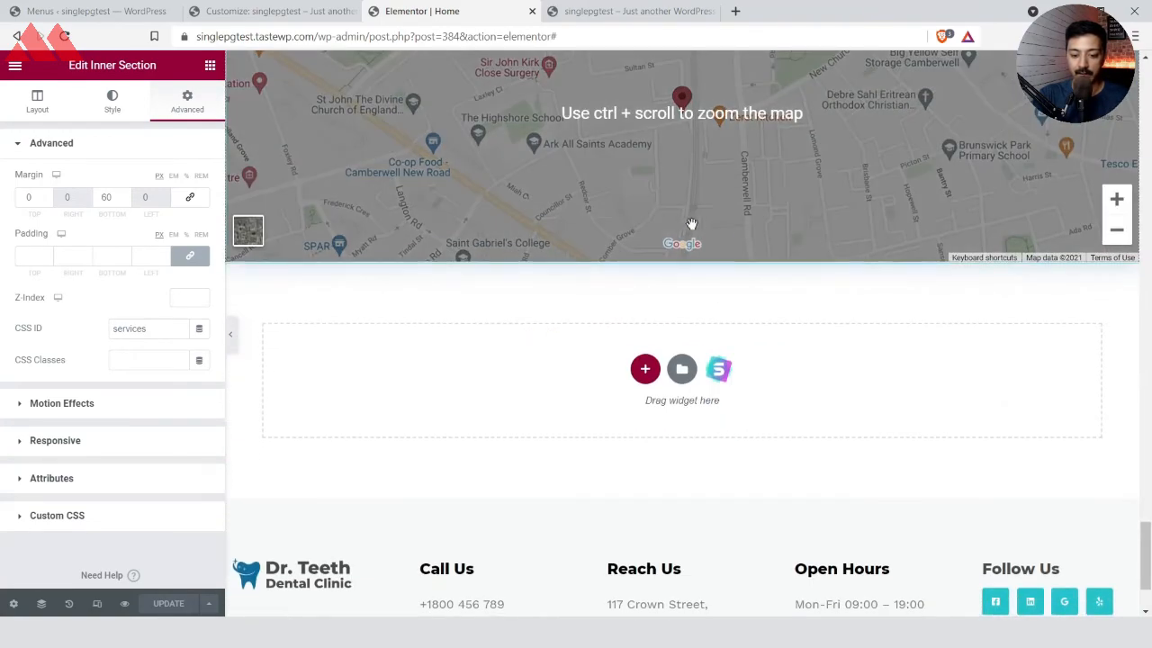
pyautogui.scroll(1, 703, 259)
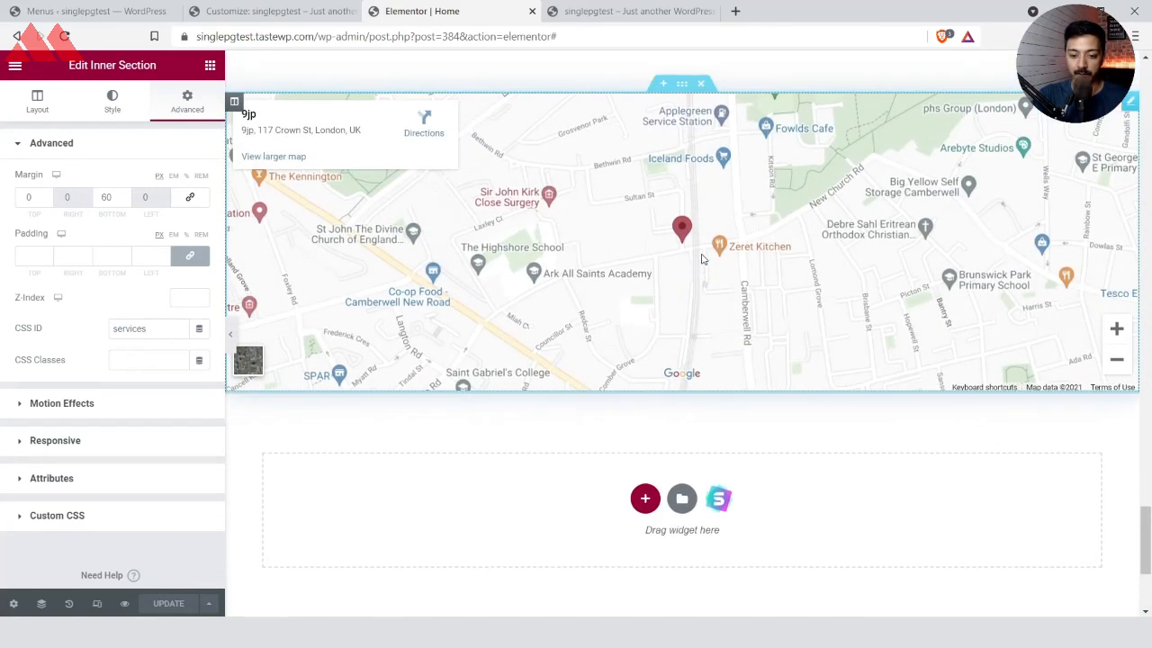
pyautogui.click(210, 68)
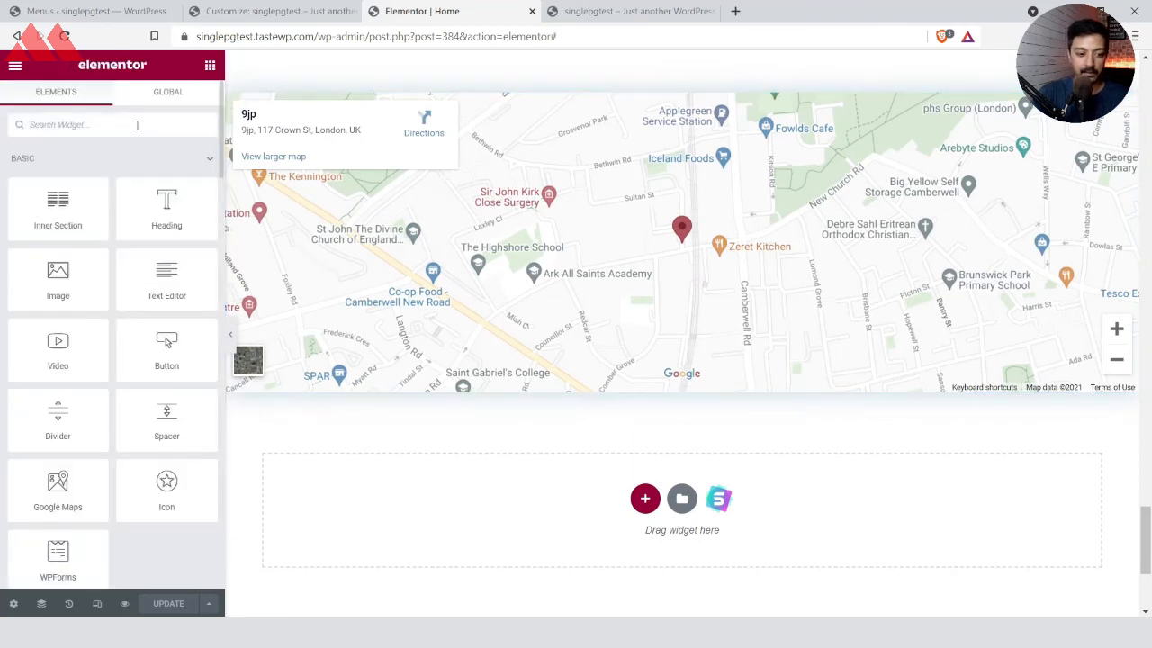
pyautogui.click(137, 125)
pyautogui.write('icon')
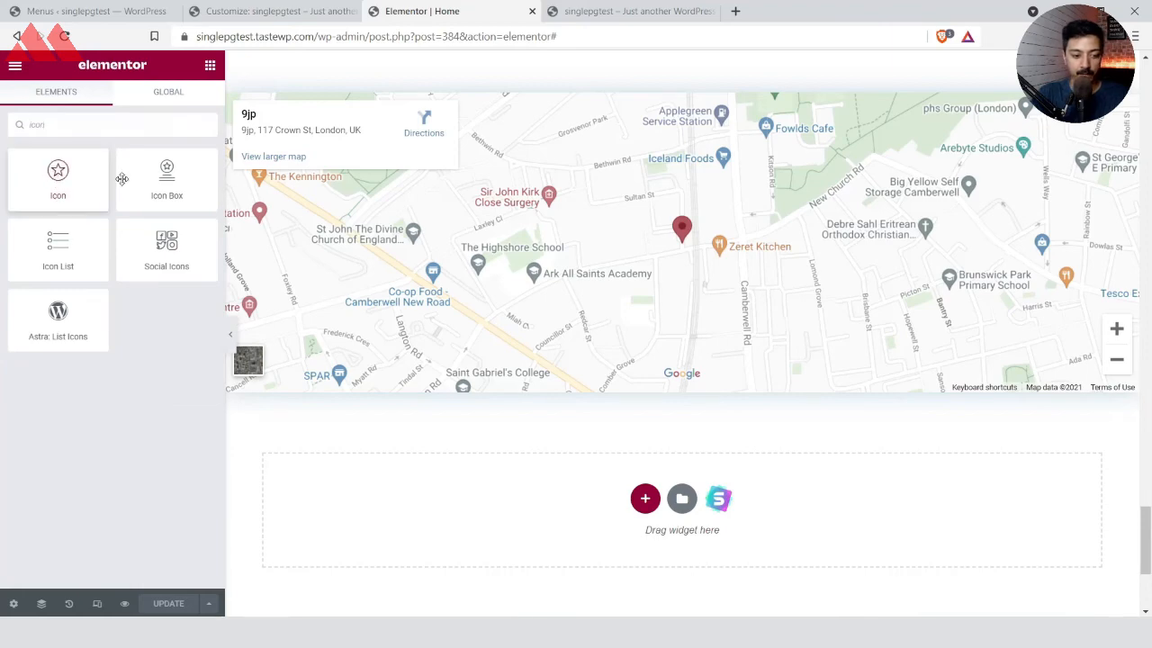
pyautogui.moveTo(122, 178); pyautogui.dragTo(685, 396)
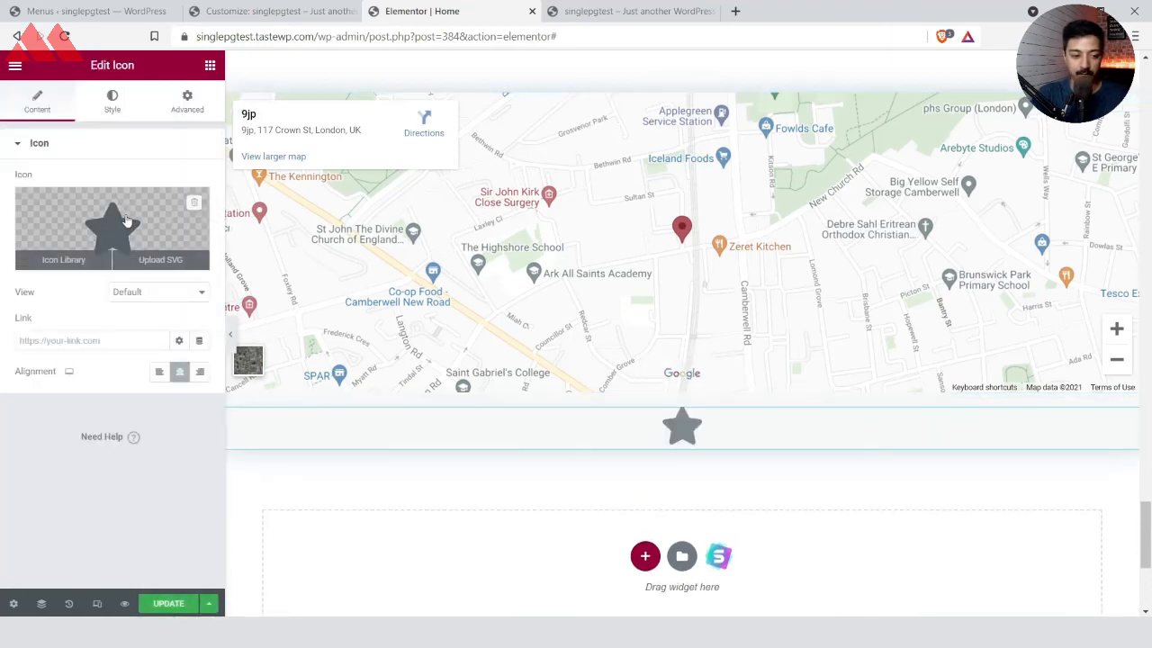
# Replace the star with the solid caret square up icon, searching the icon library for up
pyautogui.click(126, 221)
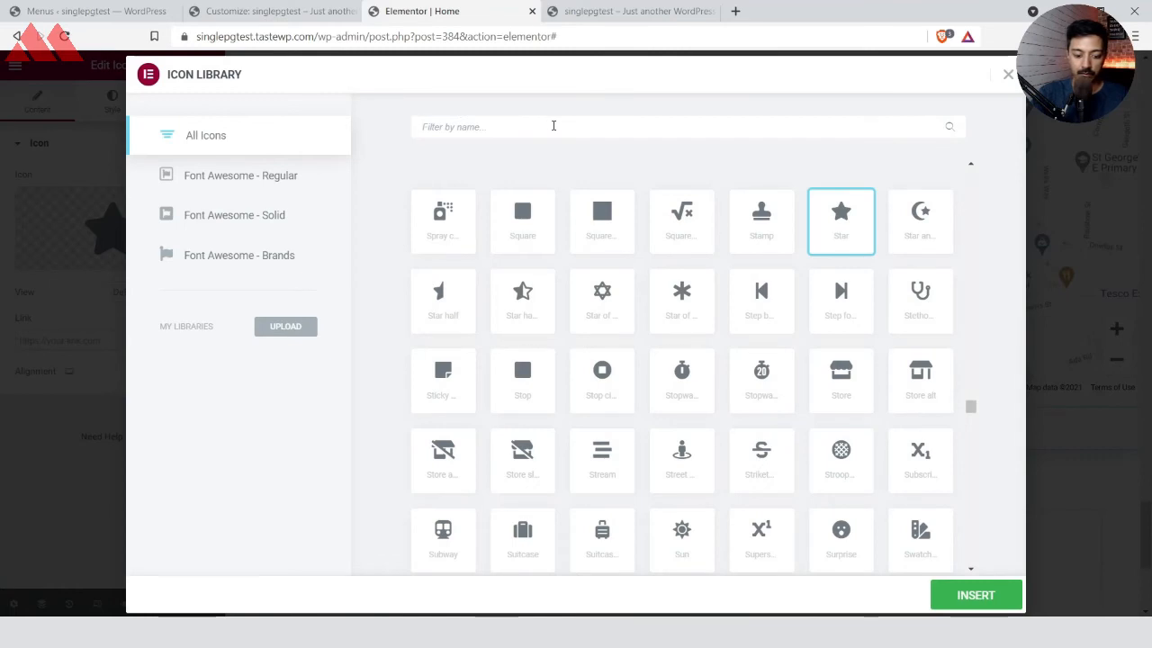
pyautogui.click(554, 126)
pyautogui.write('up')
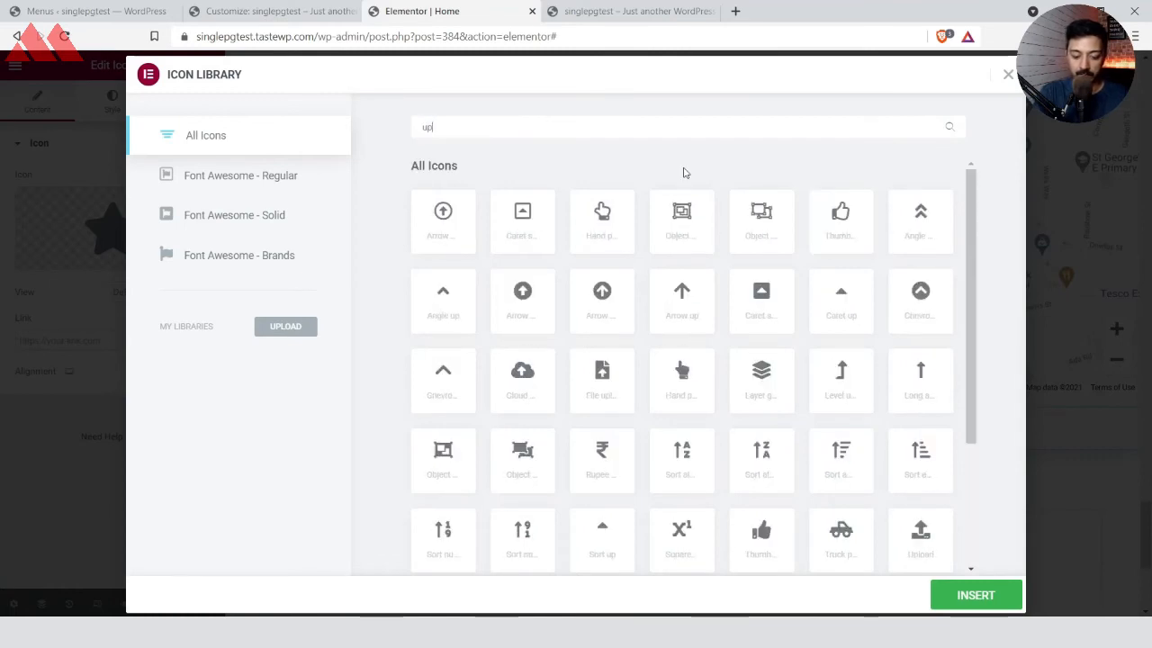
pyautogui.write('ward')
pyautogui.hotkey('ctrl', 'a')
pyautogui.write('up')
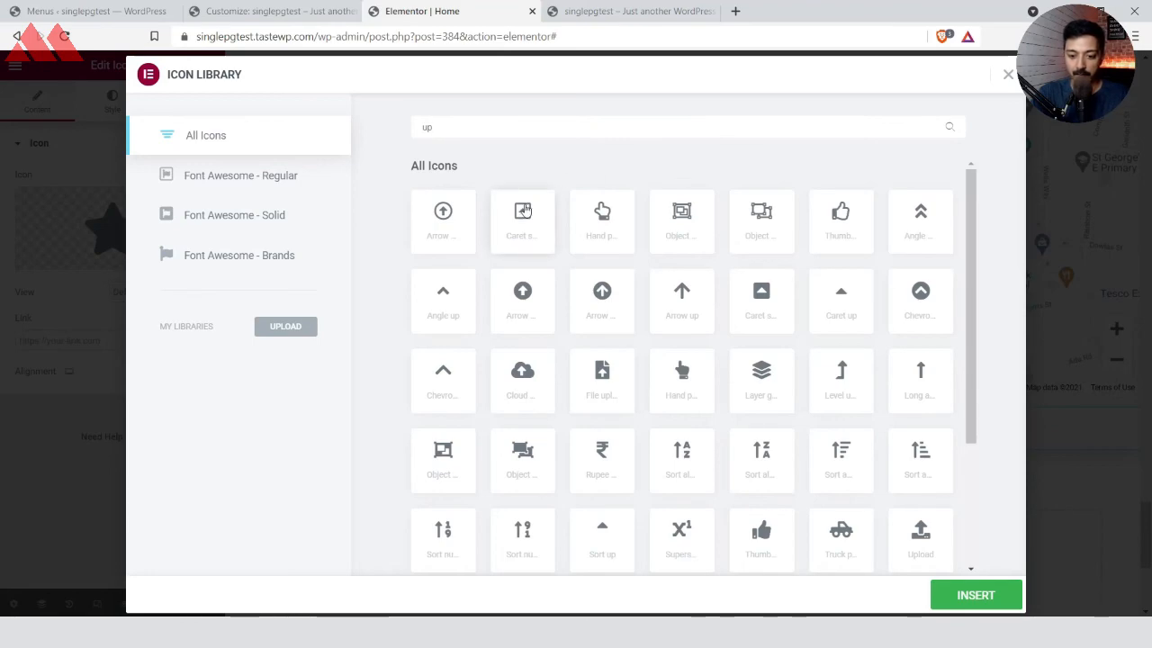
pyautogui.click(750, 303)
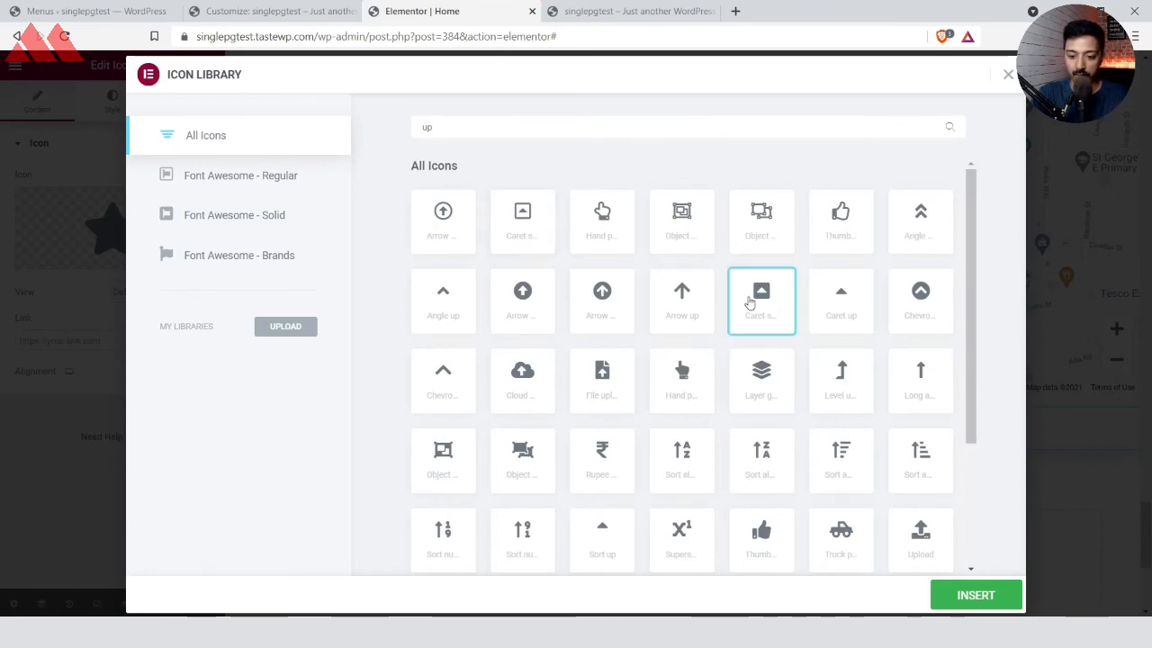
pyautogui.click(970, 601)
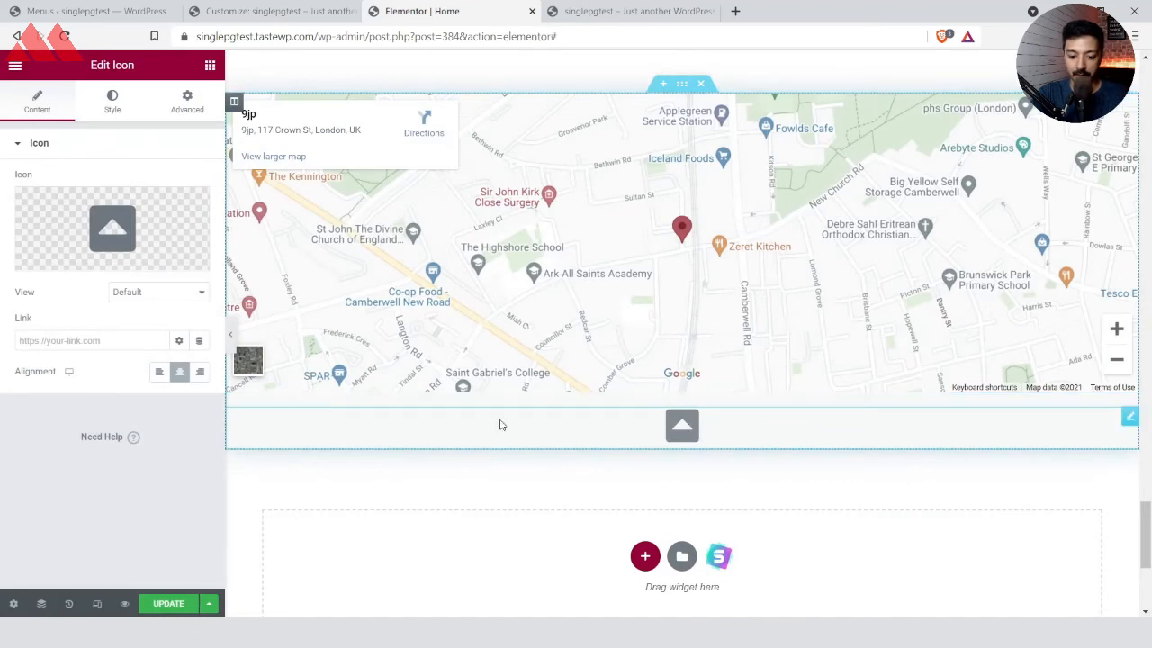
# Link the up icon to #home and update the page
pyautogui.click(61, 340)
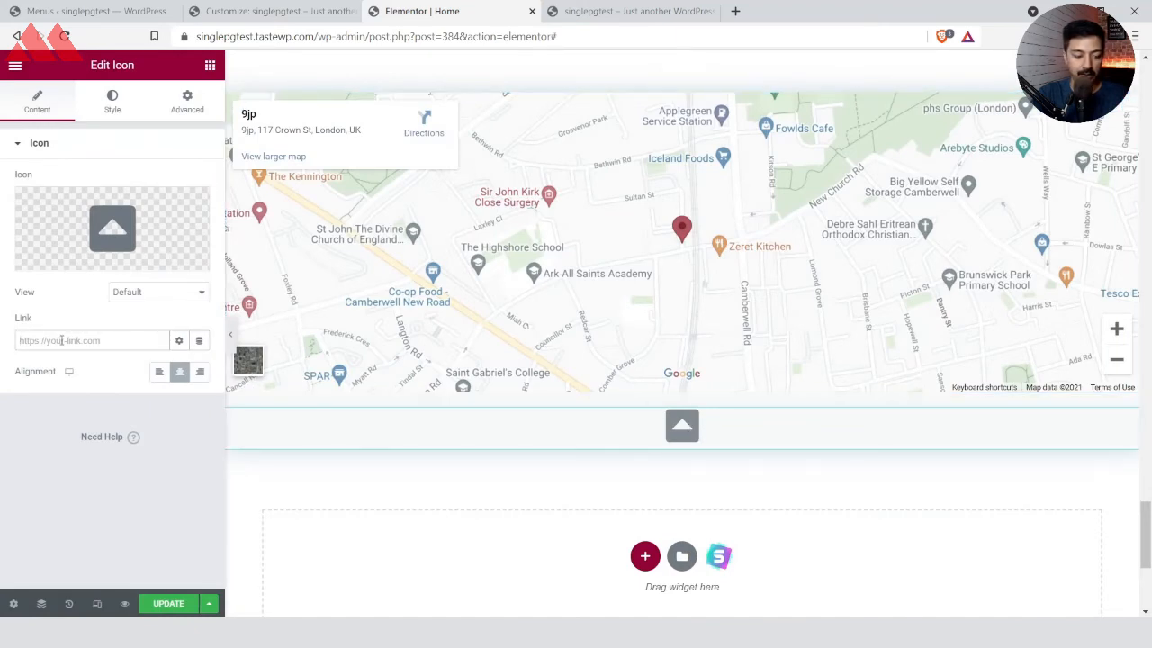
pyautogui.write('#home')
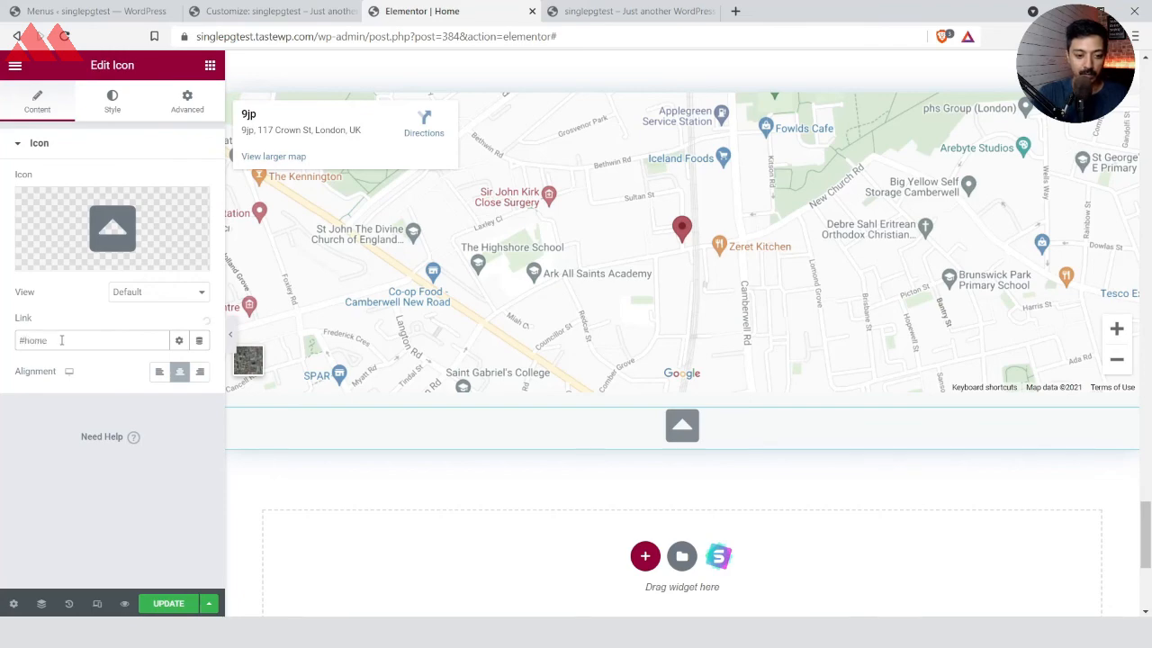
pyautogui.click(594, 11)
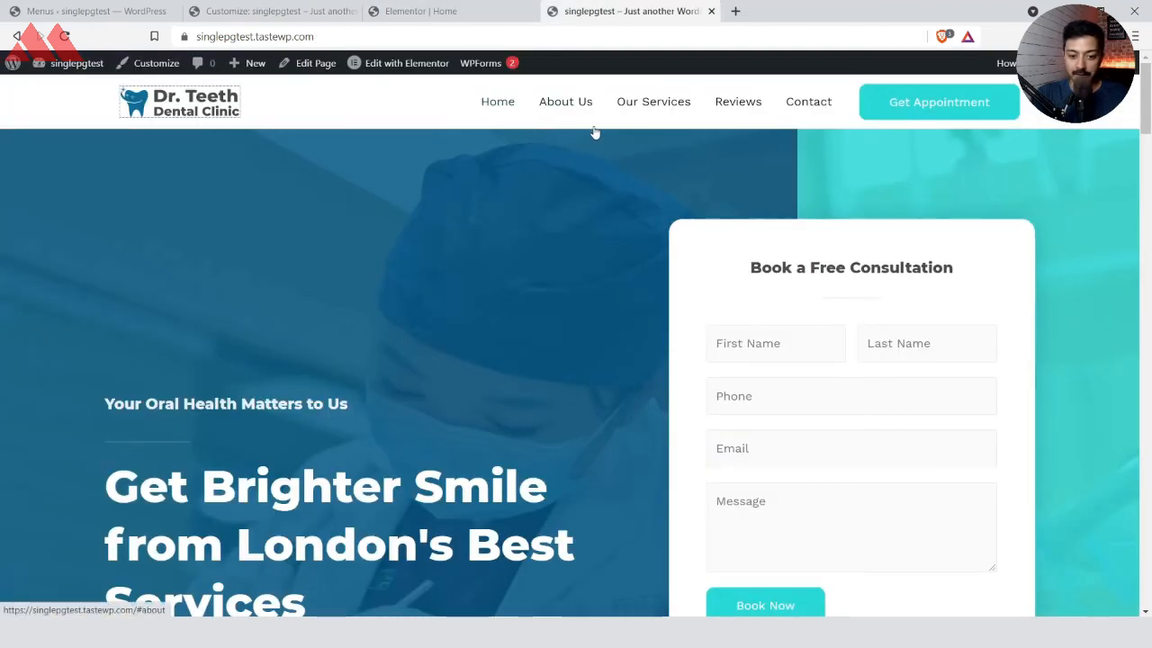
pyautogui.click(413, 7)
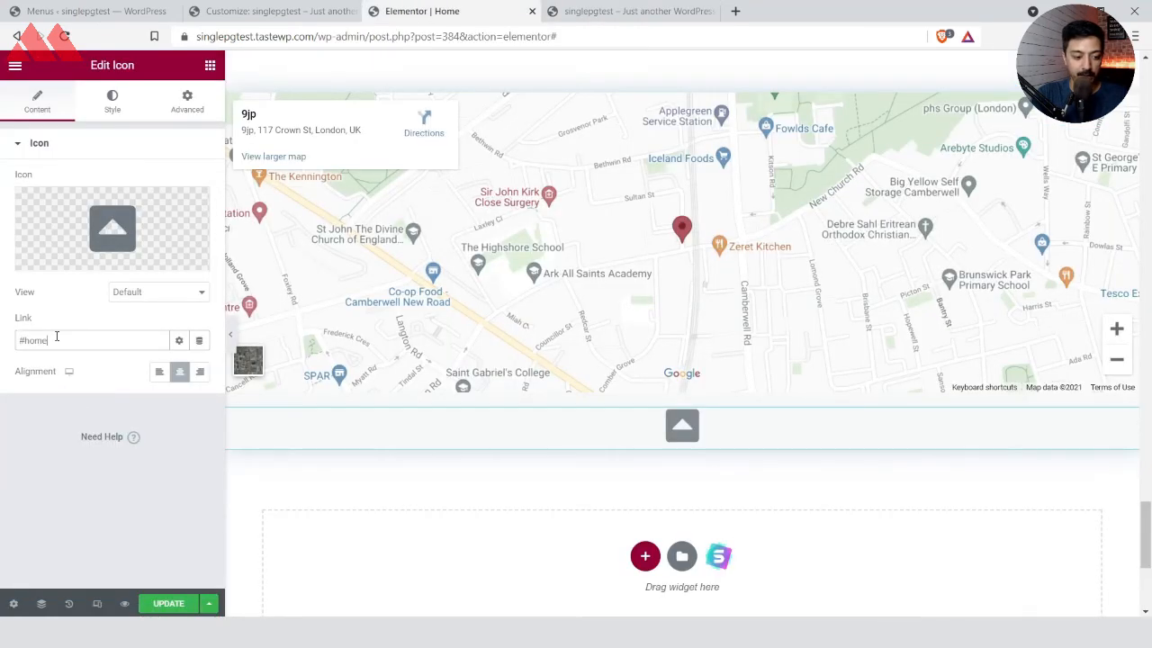
pyautogui.click(165, 603)
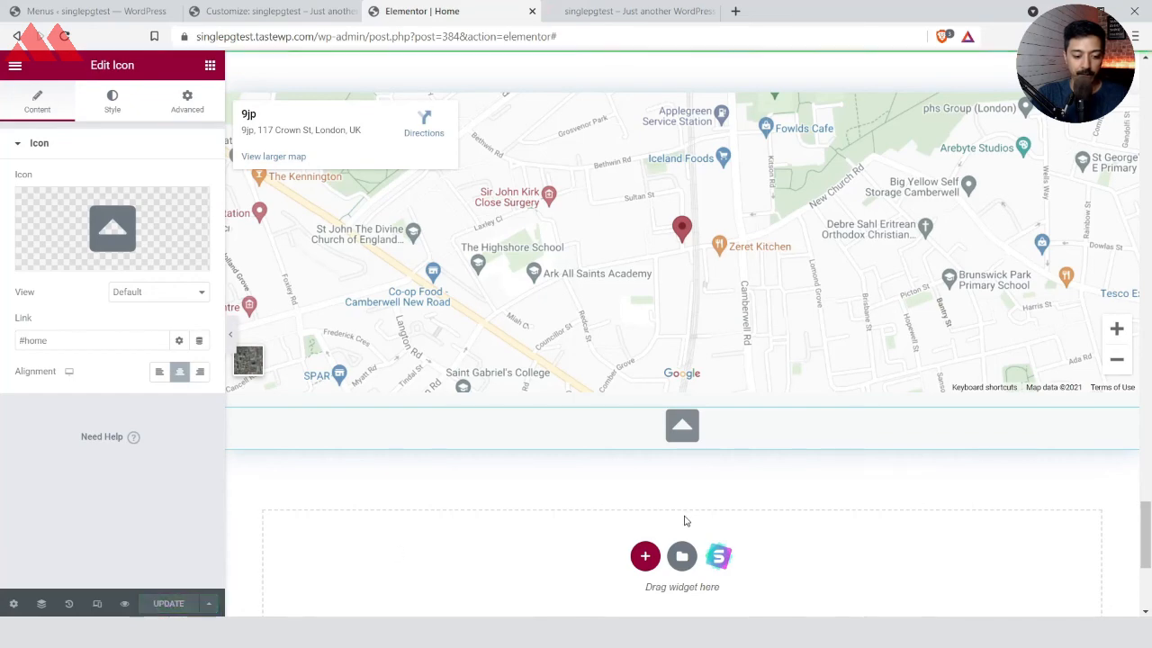
# Test the up icon's link to the hero section within the editor preview, then return to the page end through the Contact menu link
pyautogui.click(684, 432)
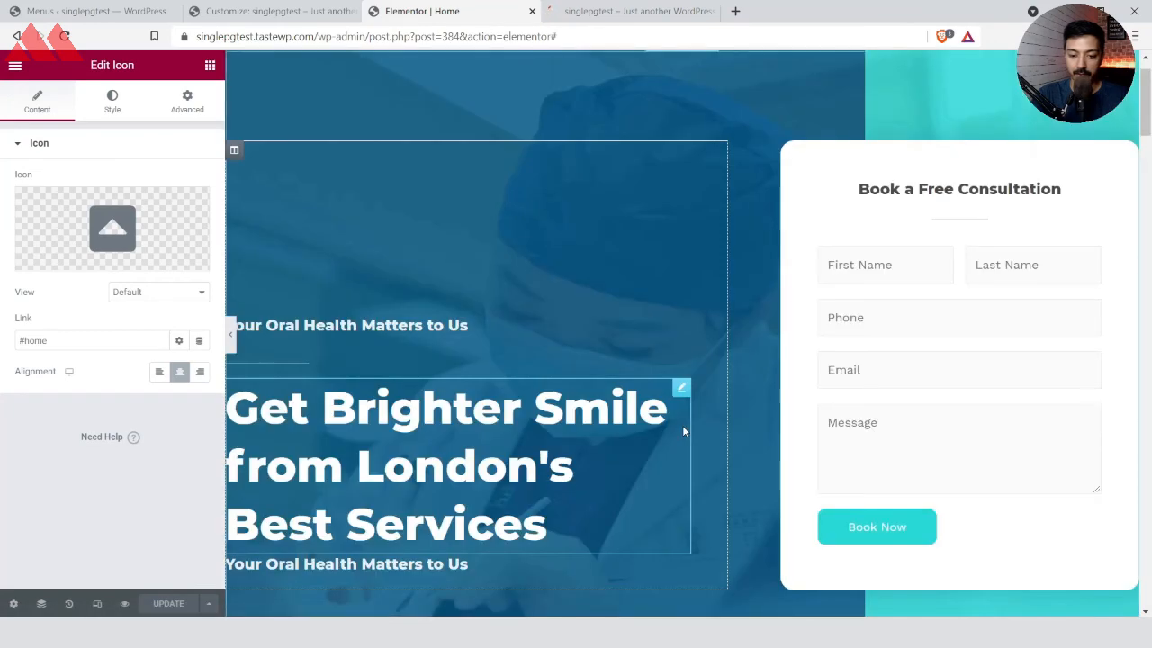
pyautogui.scroll(-15, 683, 431)
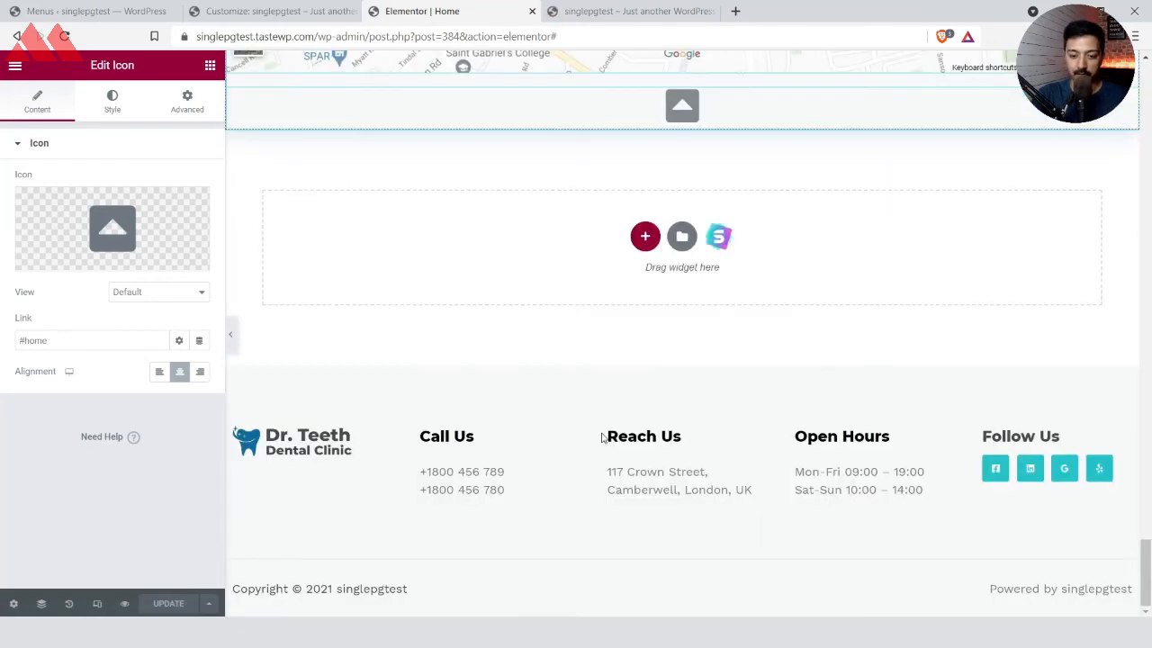
pyautogui.scroll(2, 655, 262)
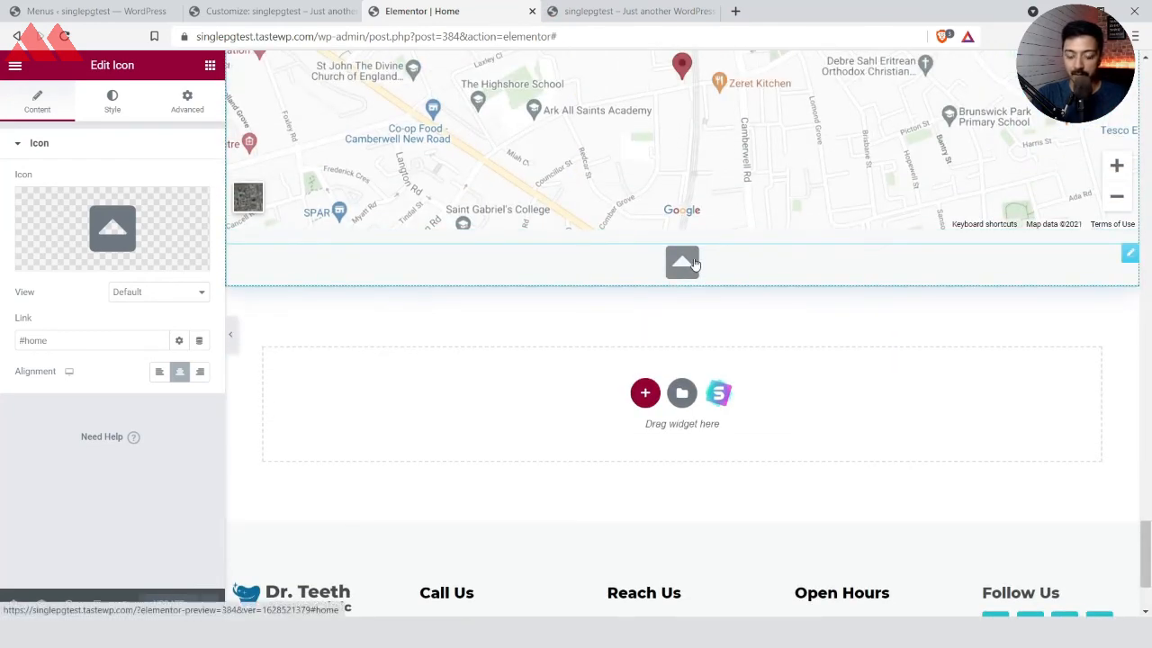
pyautogui.click(692, 262)
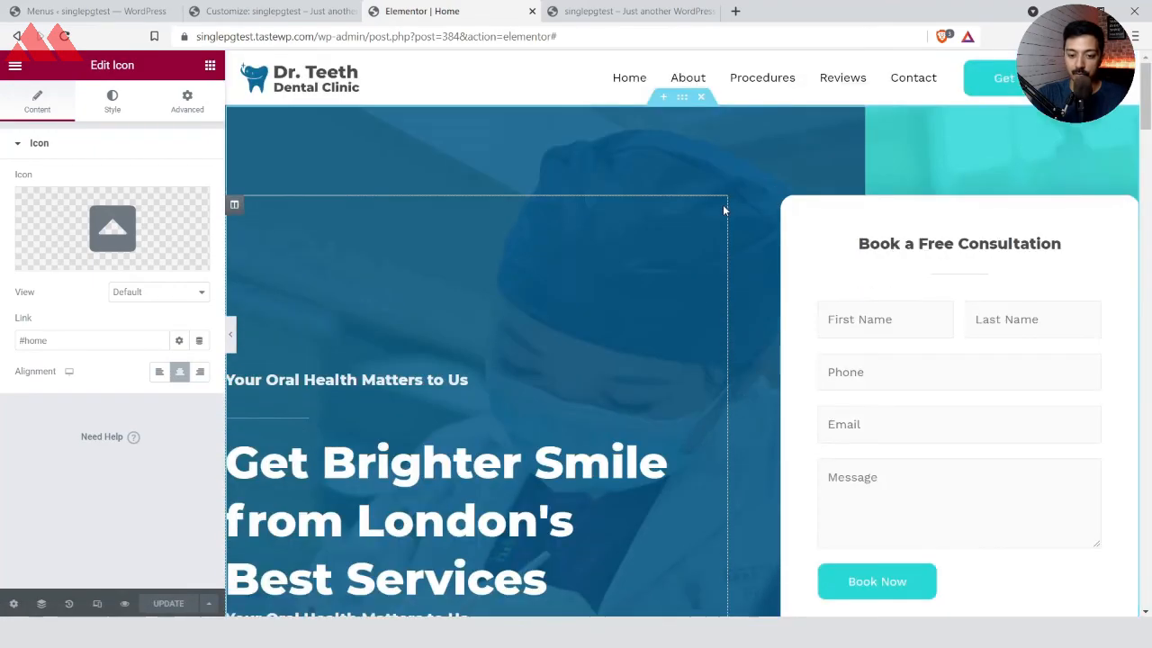
pyautogui.click(907, 86)
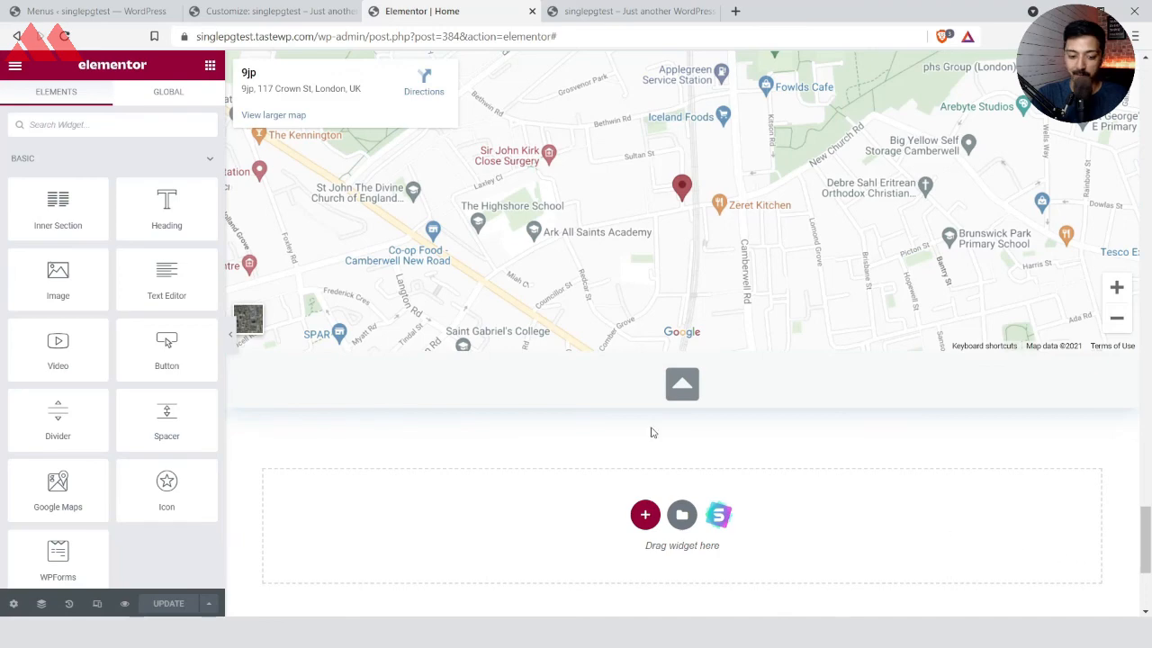
# Set the up icon's position to Fixed with right and bottom orientation and a horizontal offset of about -579 px
pyautogui.click(682, 385)
pyautogui.scroll(-3, 702, 387)
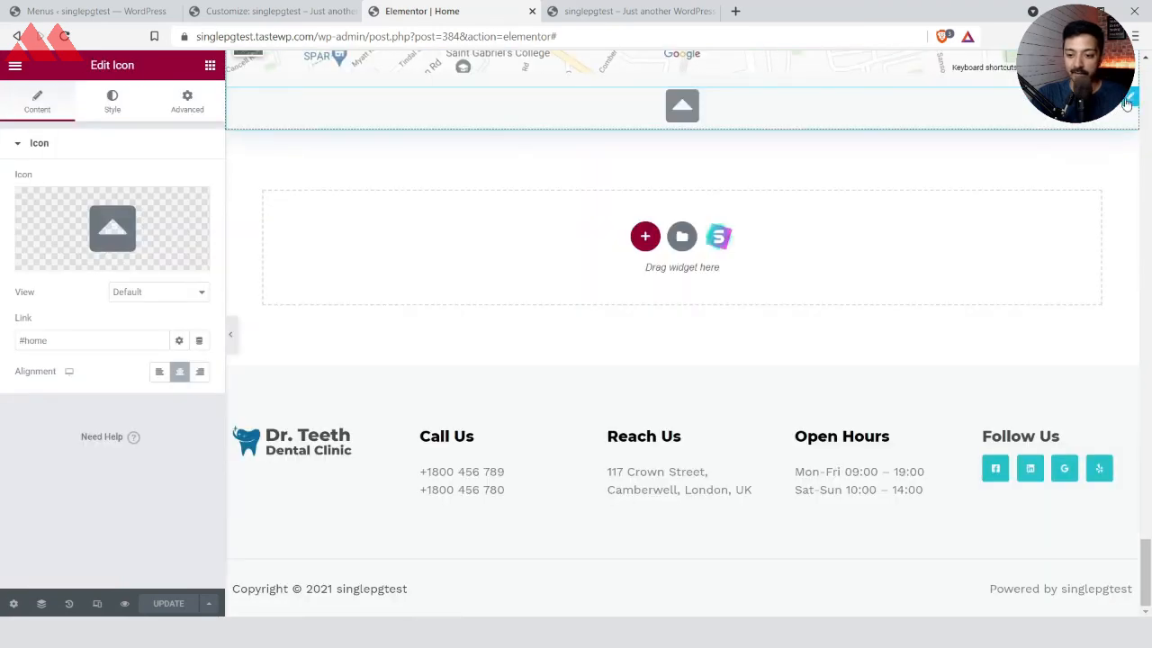
pyautogui.click(188, 109)
pyautogui.scroll(-1, 111, 404)
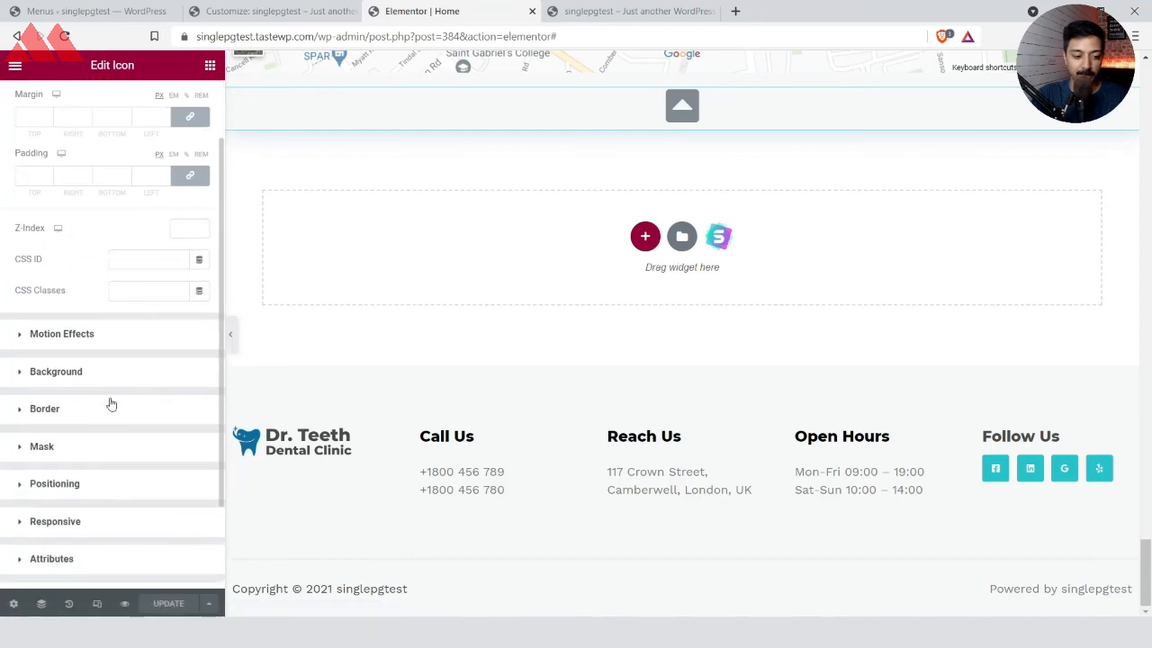
pyautogui.click(54, 484)
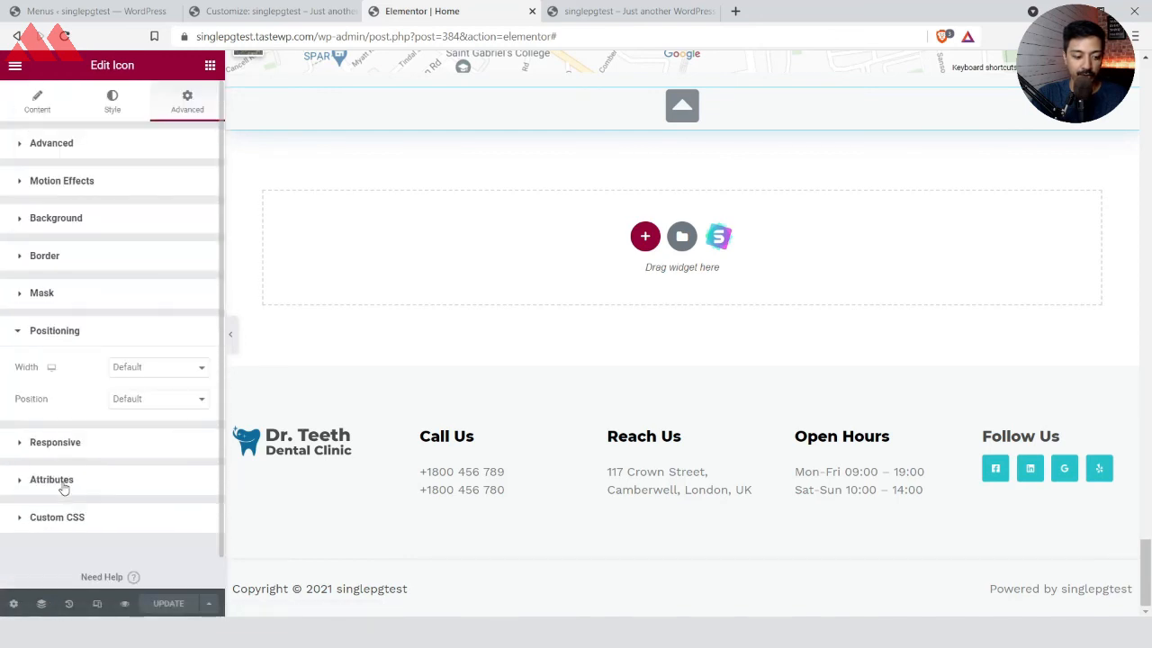
pyautogui.click(165, 403)
pyautogui.click(144, 470)
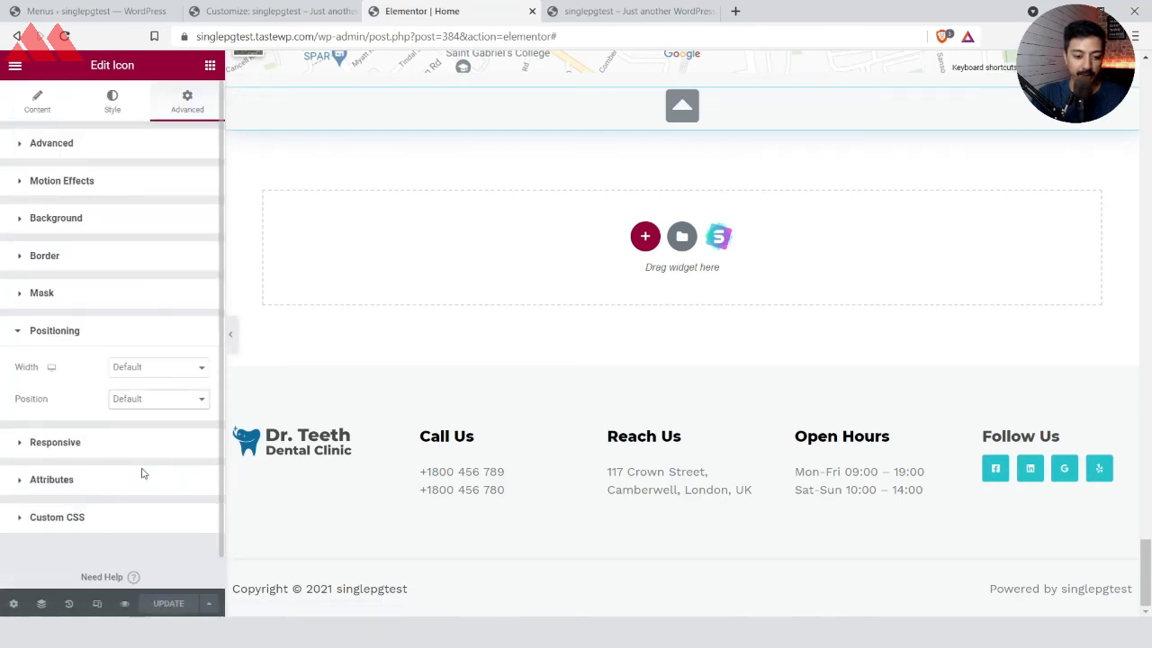
pyautogui.scroll(-2, 141, 429)
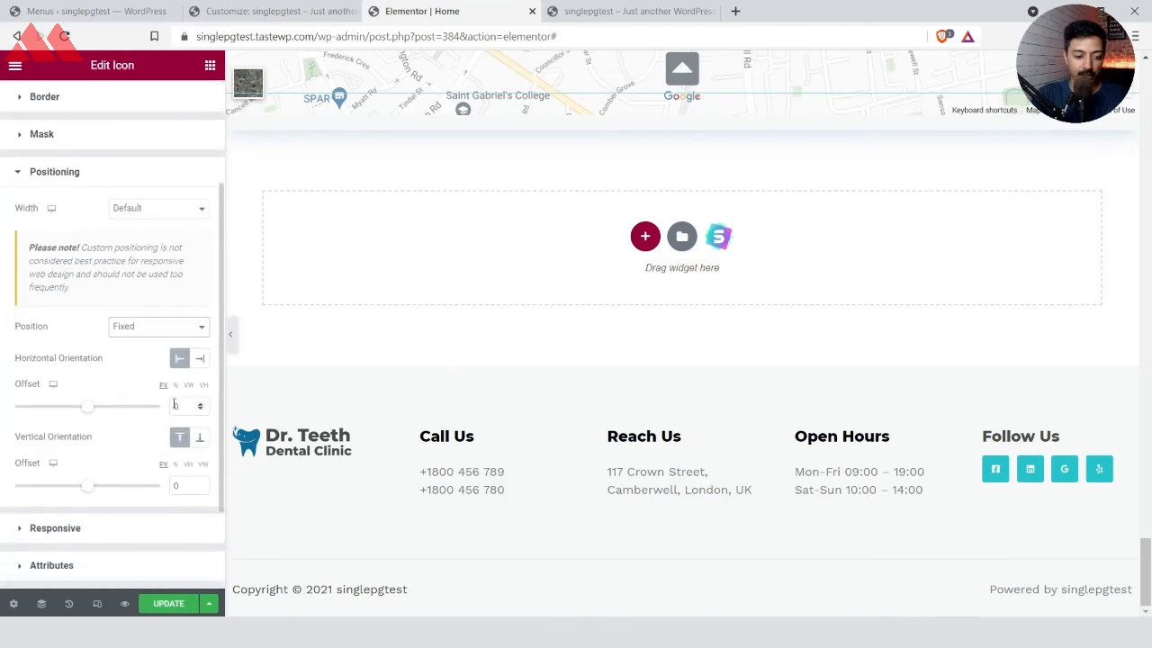
pyautogui.click(200, 360)
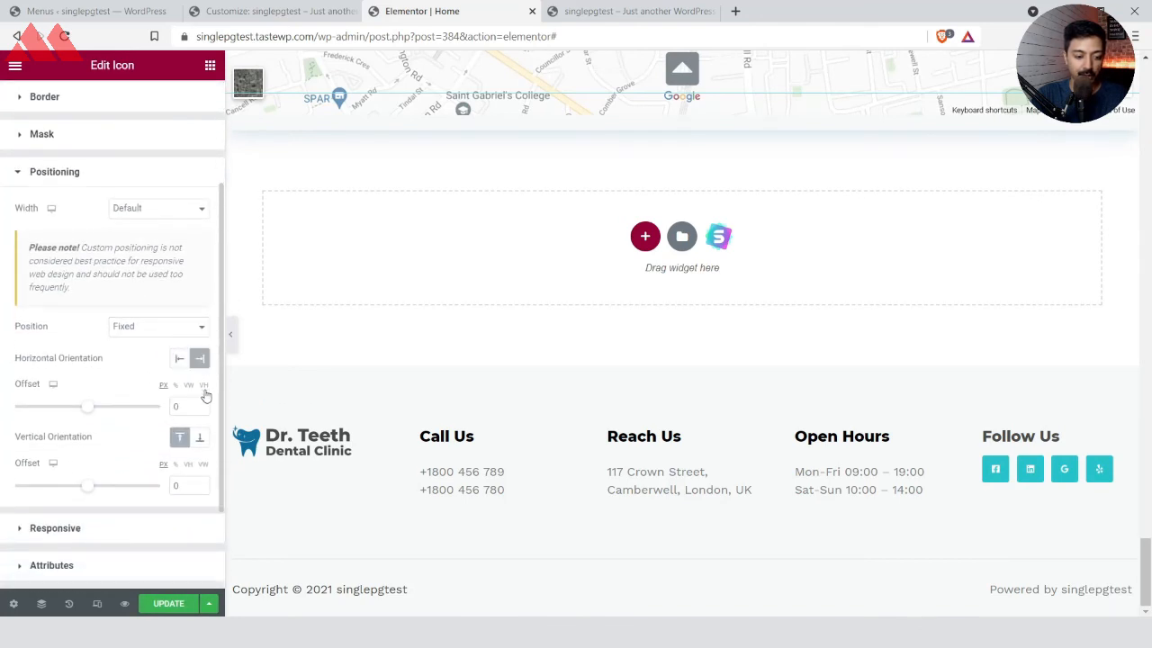
pyautogui.click(204, 443)
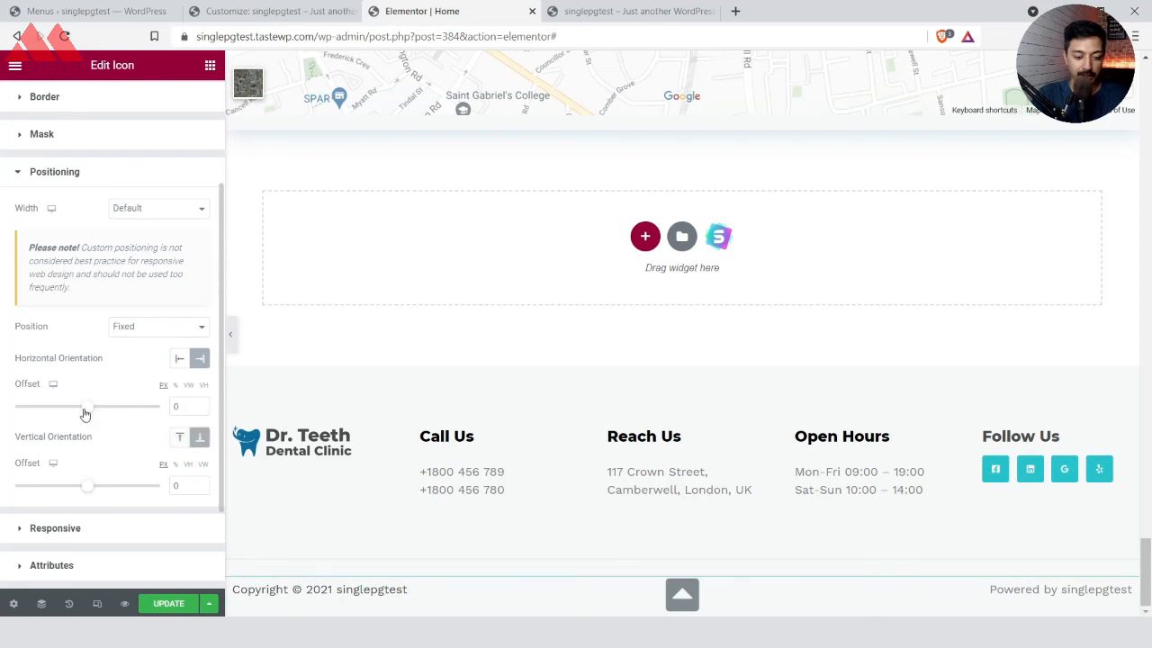
pyautogui.moveTo(85, 414); pyautogui.dragTo(43, 417)
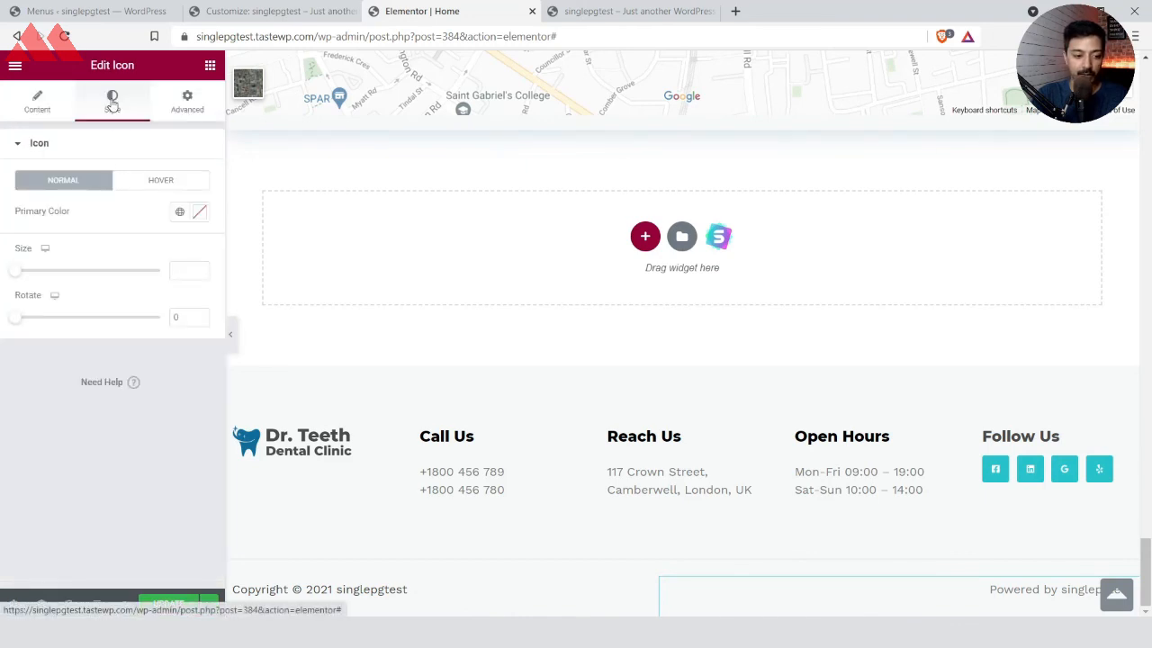
# Set the up icon's size to 35 and update the page
pyautogui.click(184, 274)
pyautogui.write('35')
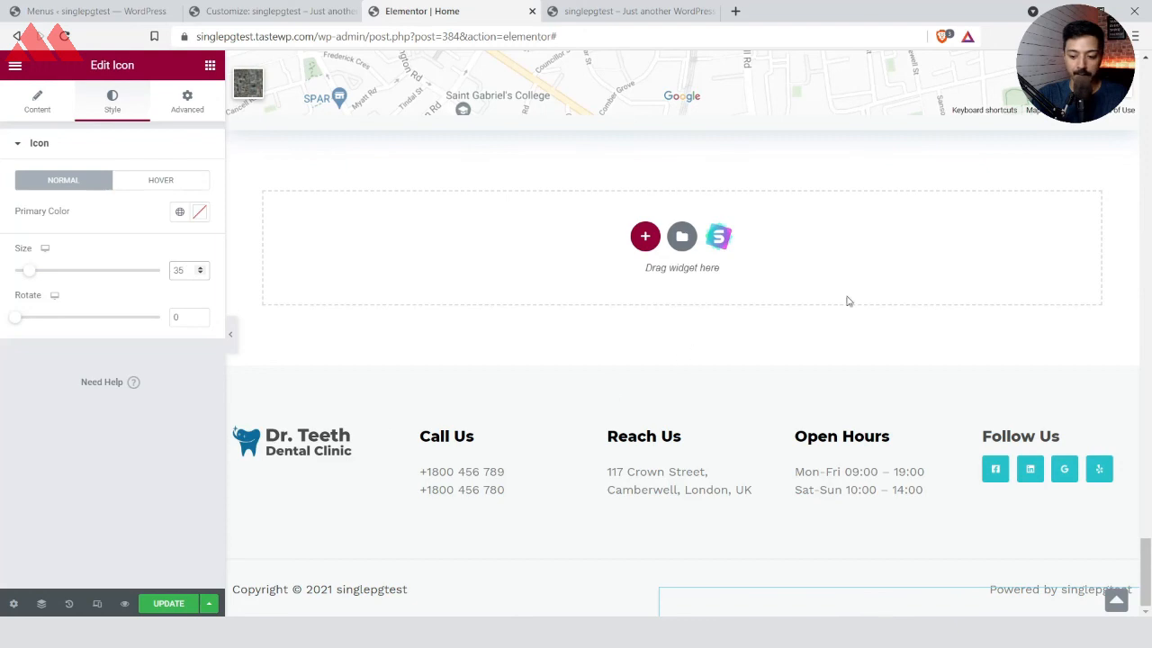
pyautogui.scroll(3, 882, 297)
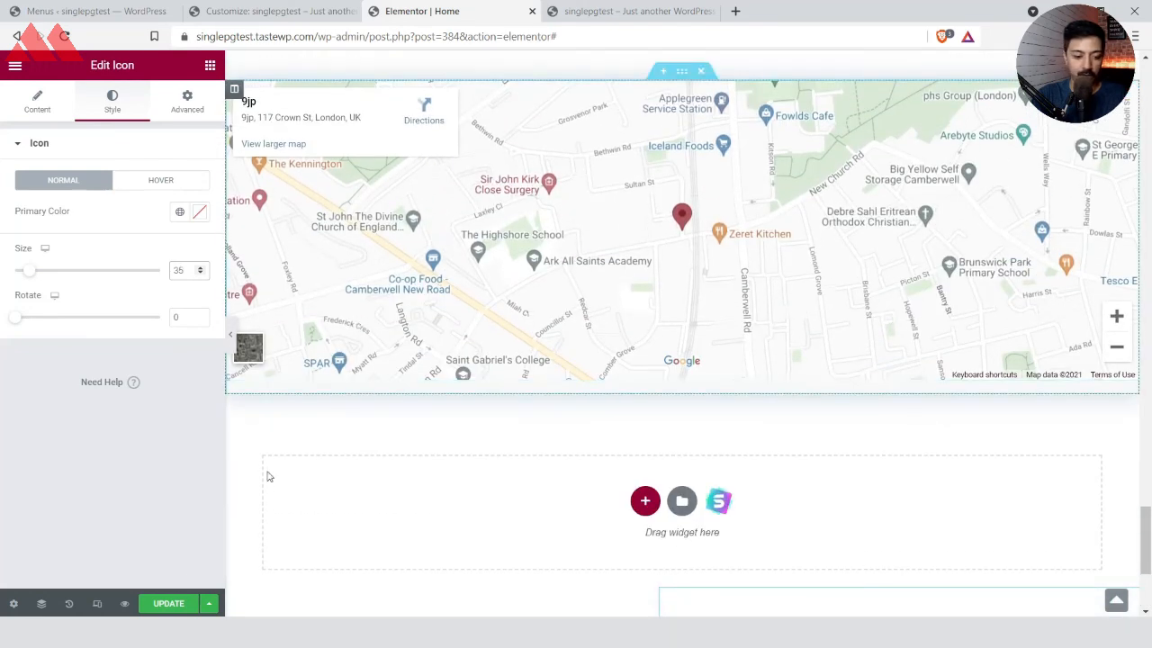
pyautogui.click(177, 604)
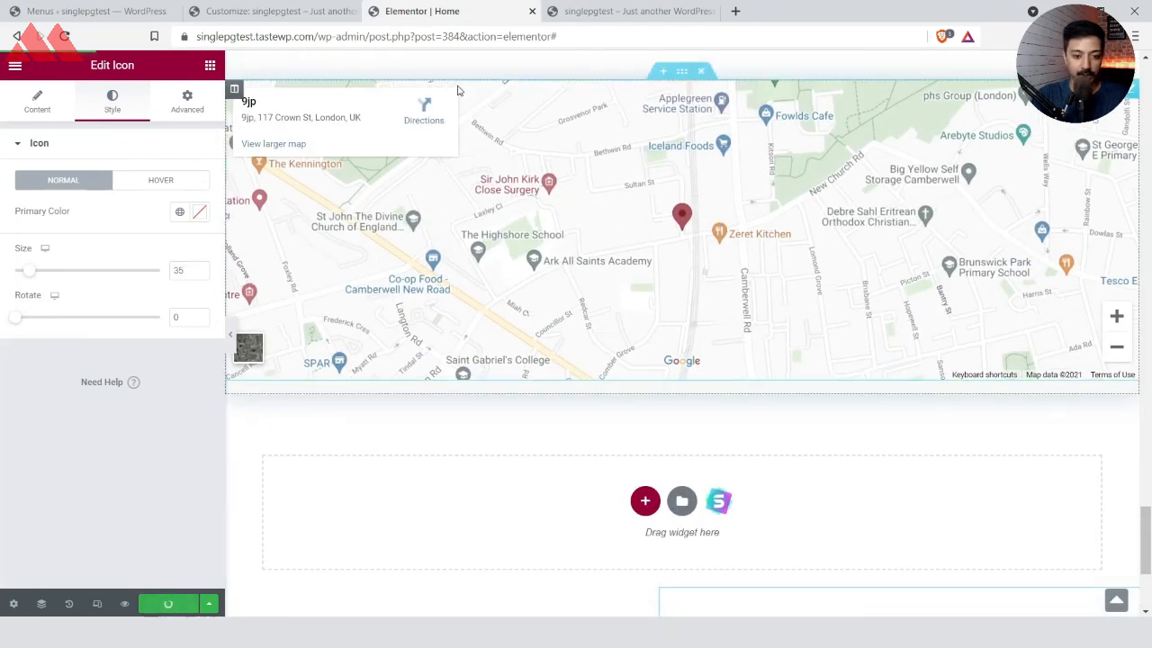
# Reload the live page to check the fixed up icon's placement, then look over the page in the Customizer preview
pyautogui.click(634, 12)
pyautogui.click(810, 36)
pyautogui.press('Return')
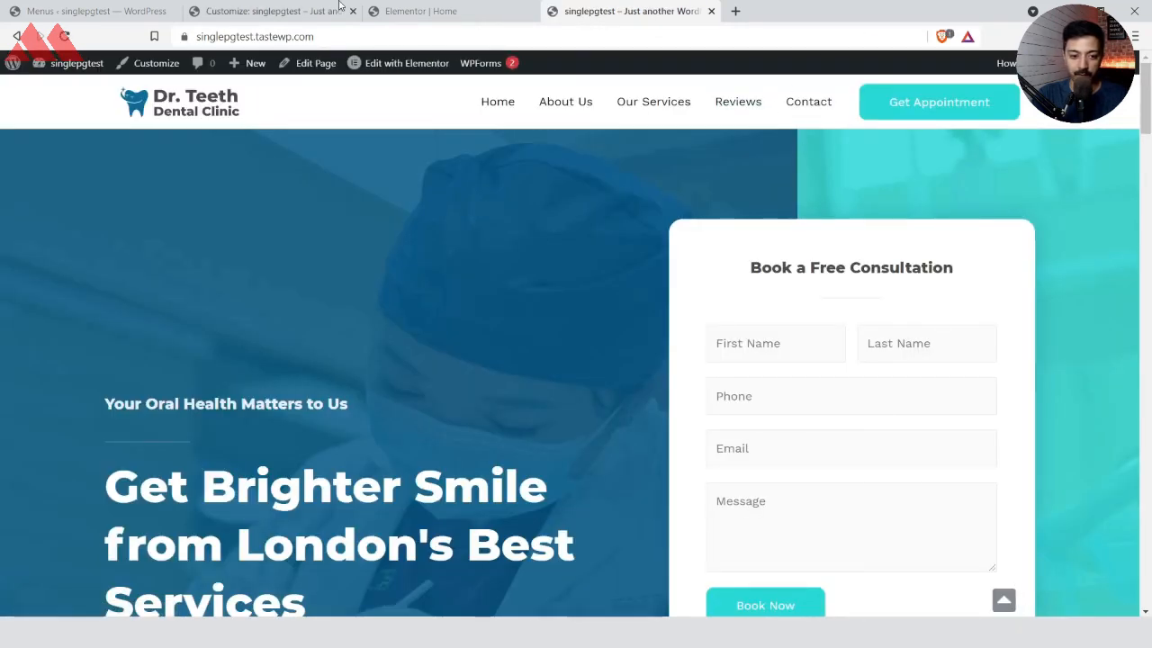
pyautogui.click(312, 5)
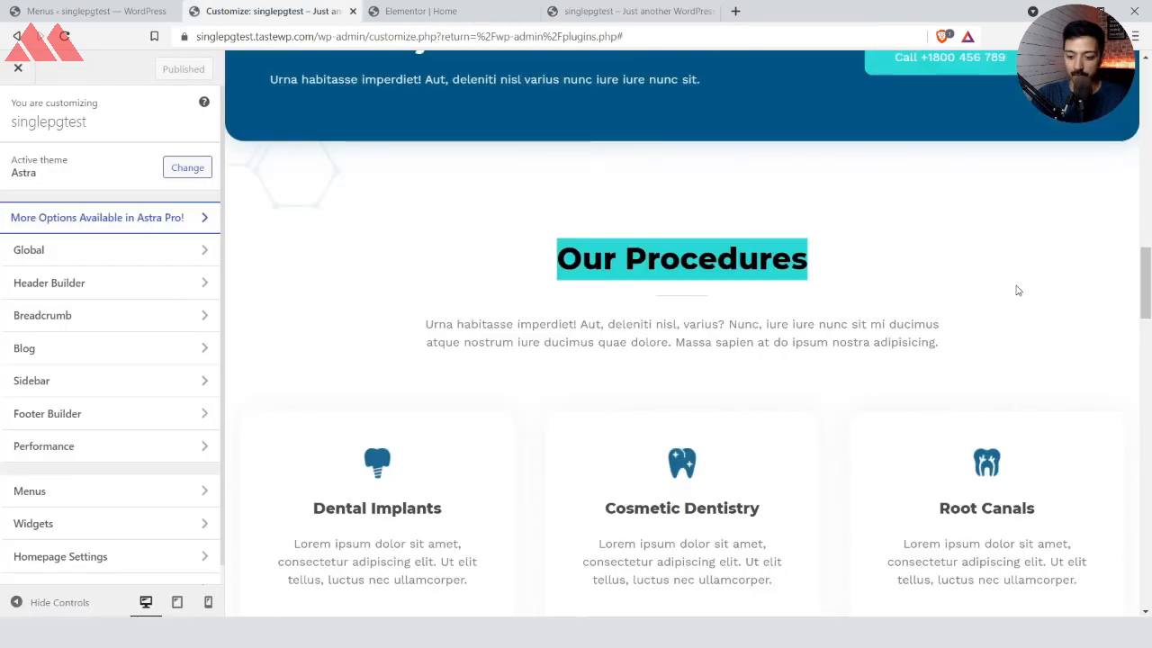
pyautogui.scroll(-10, 1017, 288)
# Back in the Elementor editor, set the up icon's horizontal offset to about -610 px, reduce the browser zoom to 90%, and update the page
pyautogui.click(421, 11)
pyautogui.click(186, 97)
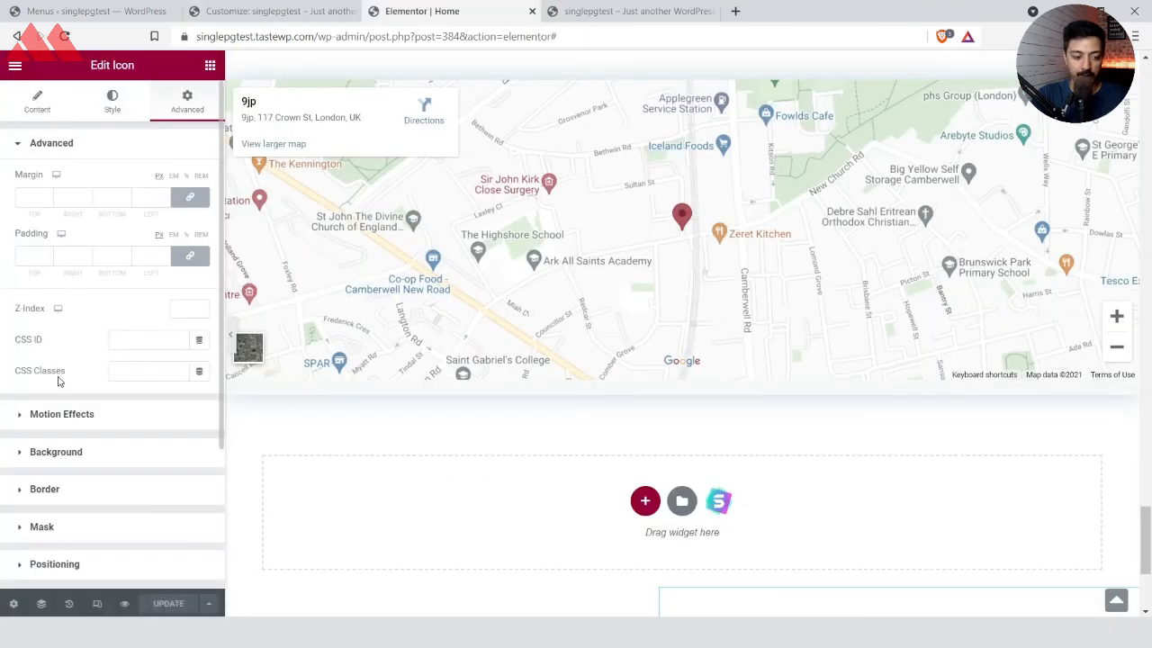
pyautogui.scroll(-1, 58, 383)
pyautogui.click(54, 511)
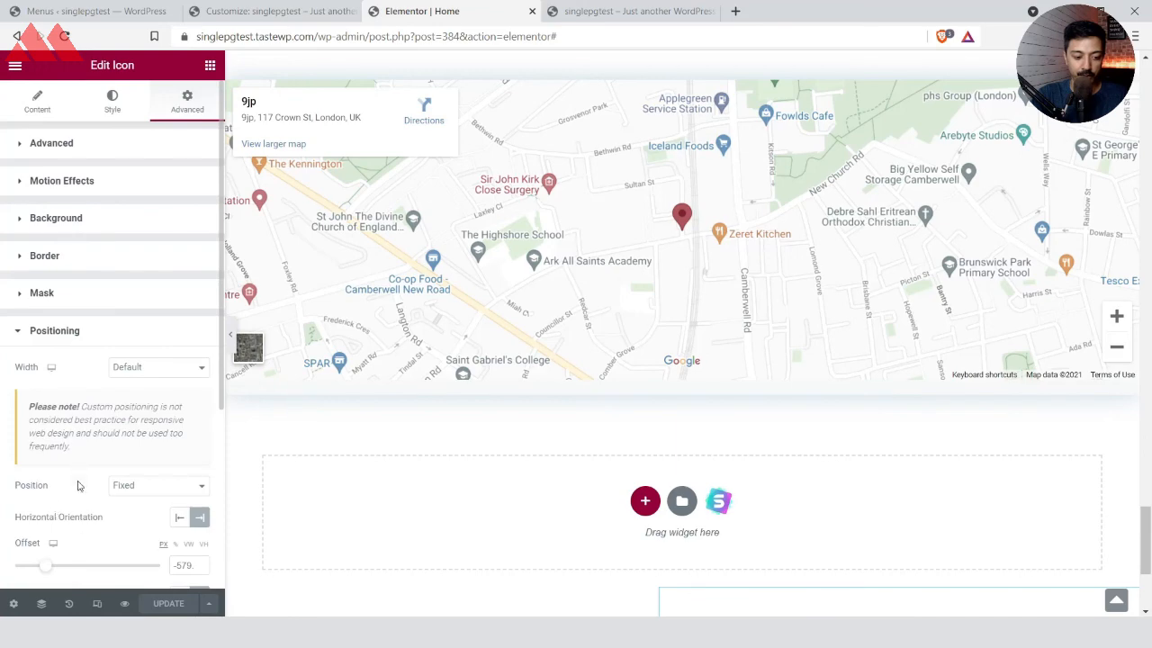
pyautogui.moveTo(44, 567); pyautogui.dragTo(42, 567)
pyautogui.hotkey('ctrl', '-')
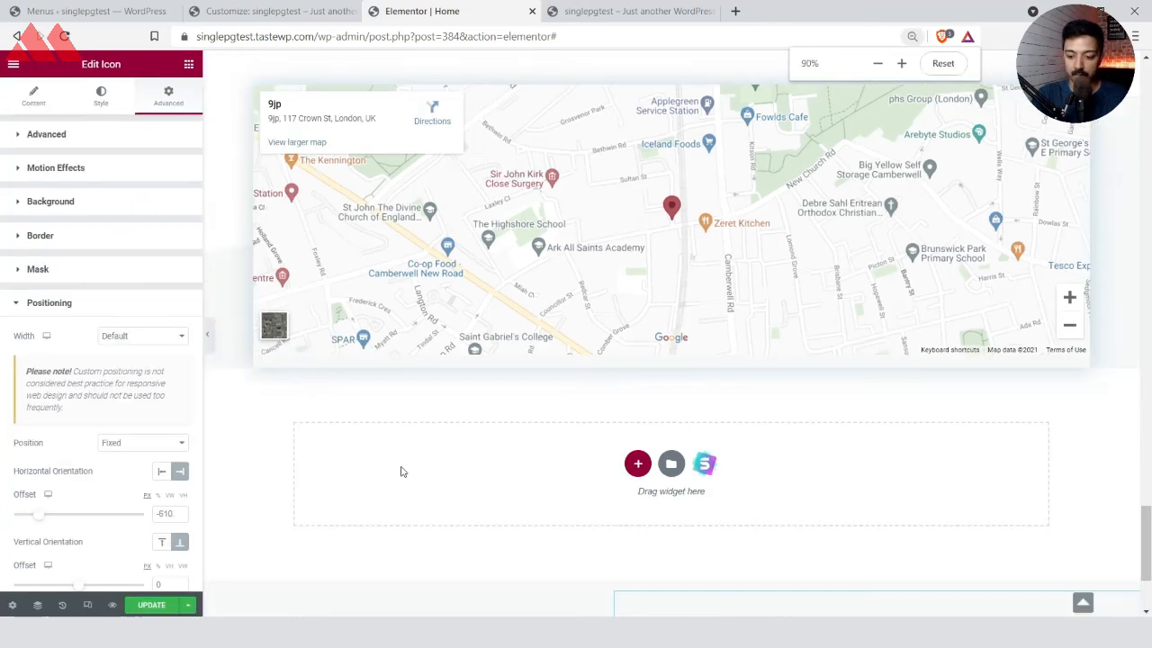
pyautogui.scroll(20, 402, 472)
pyautogui.scroll(5, 402, 472)
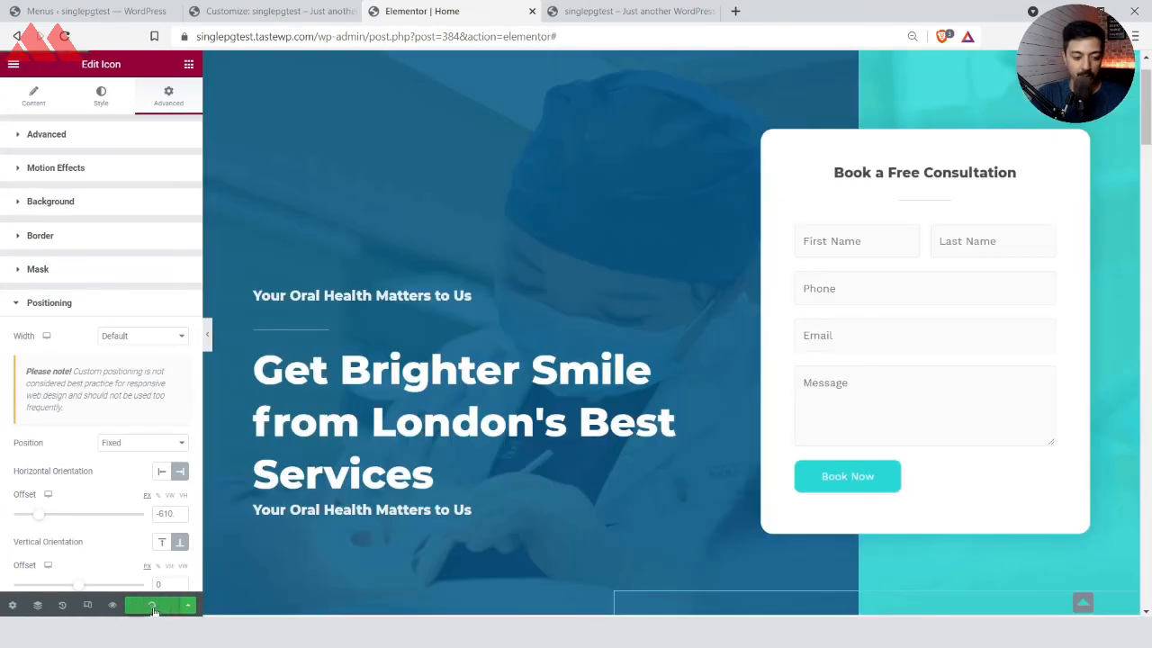
# On the live page, test the up icon from the page end and again after following the Contact menu link
pyautogui.click(630, 11)
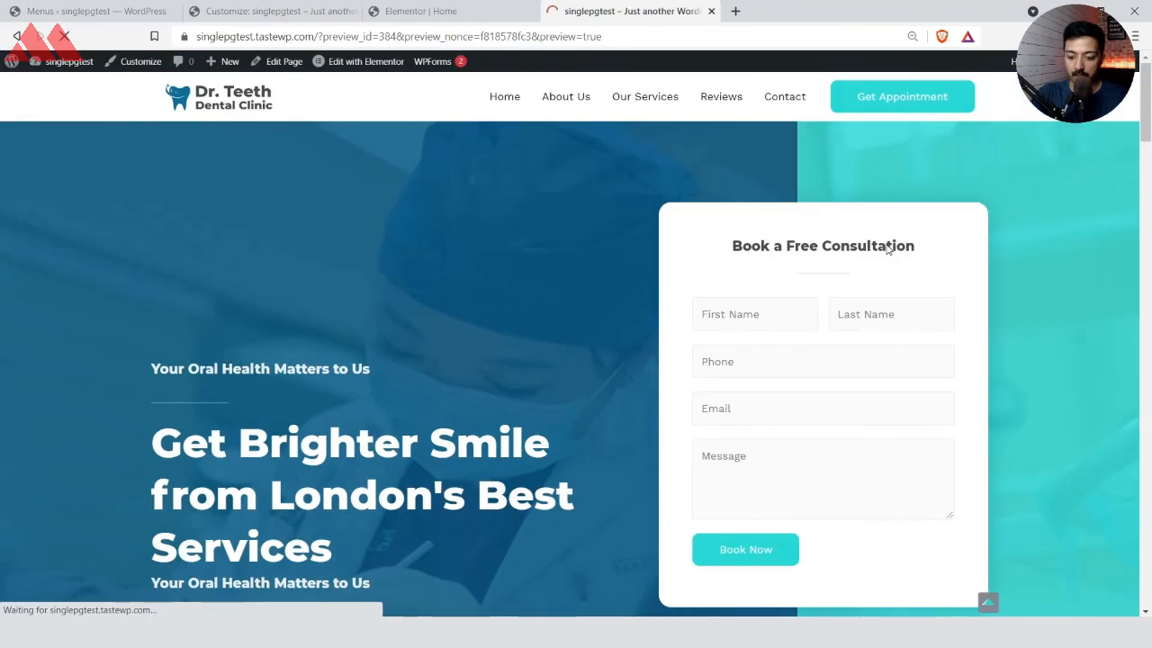
pyautogui.scroll(-20, 887, 250)
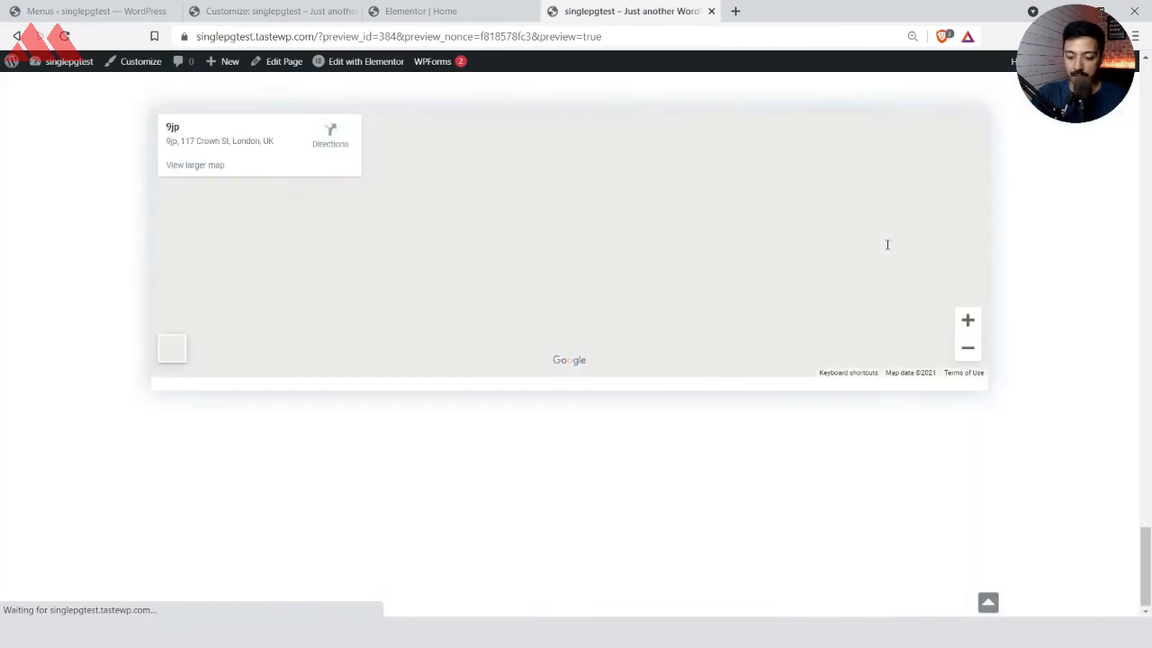
pyautogui.click(988, 603)
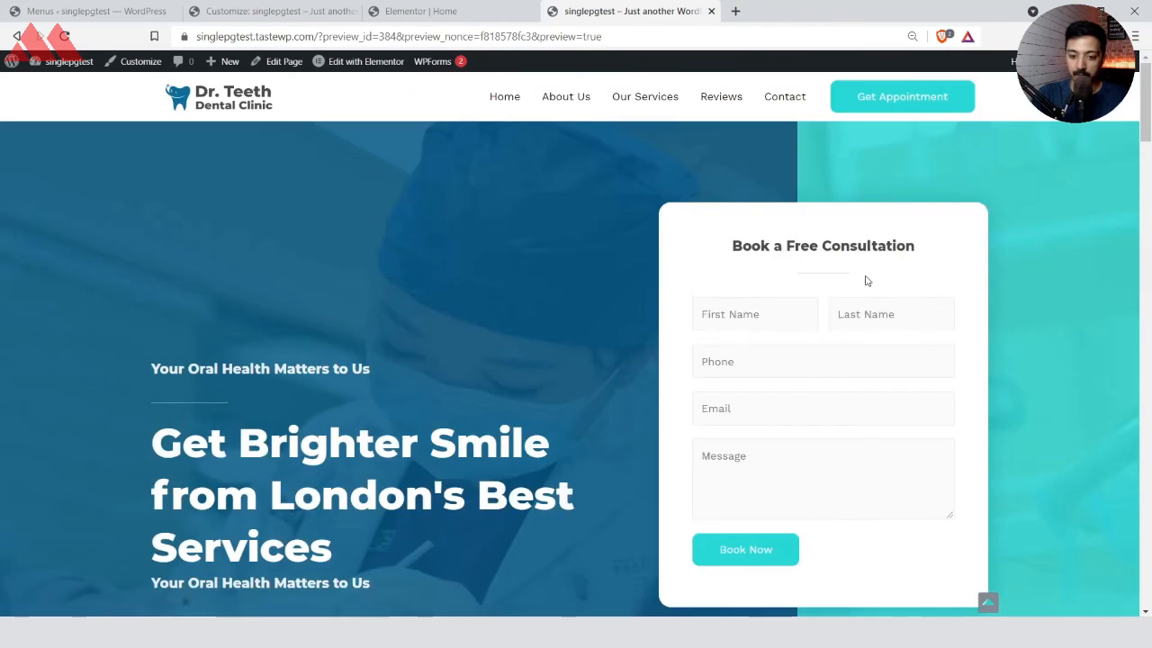
pyautogui.click(784, 97)
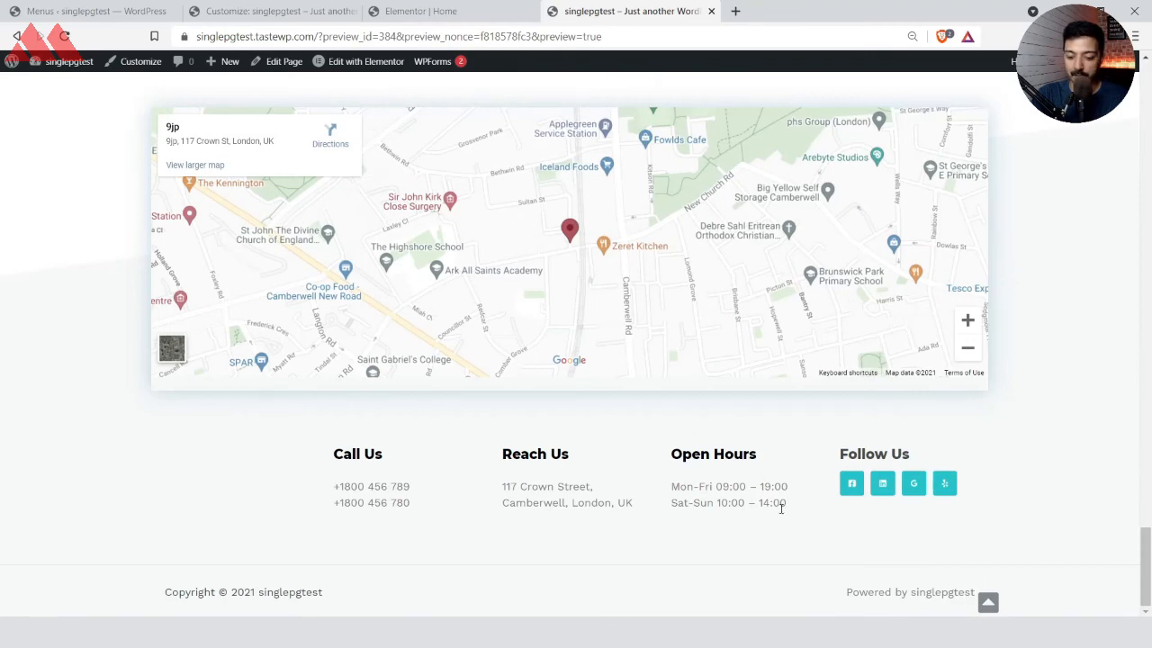
pyautogui.click(988, 602)
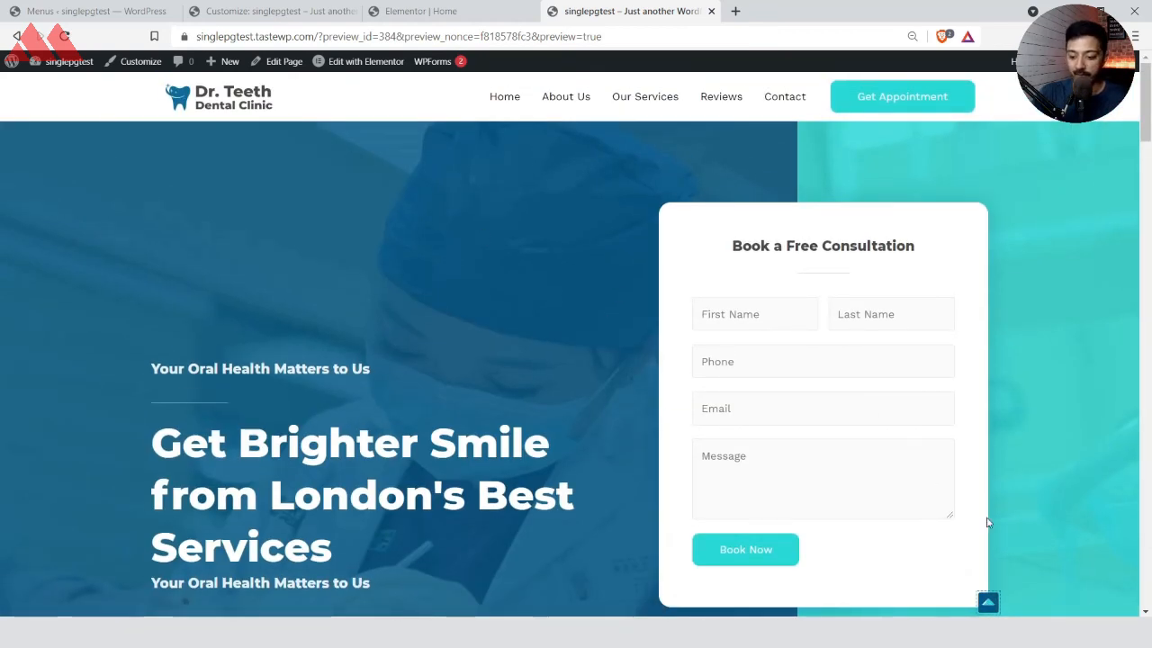
pyautogui.scroll(-1, 1003, 531)
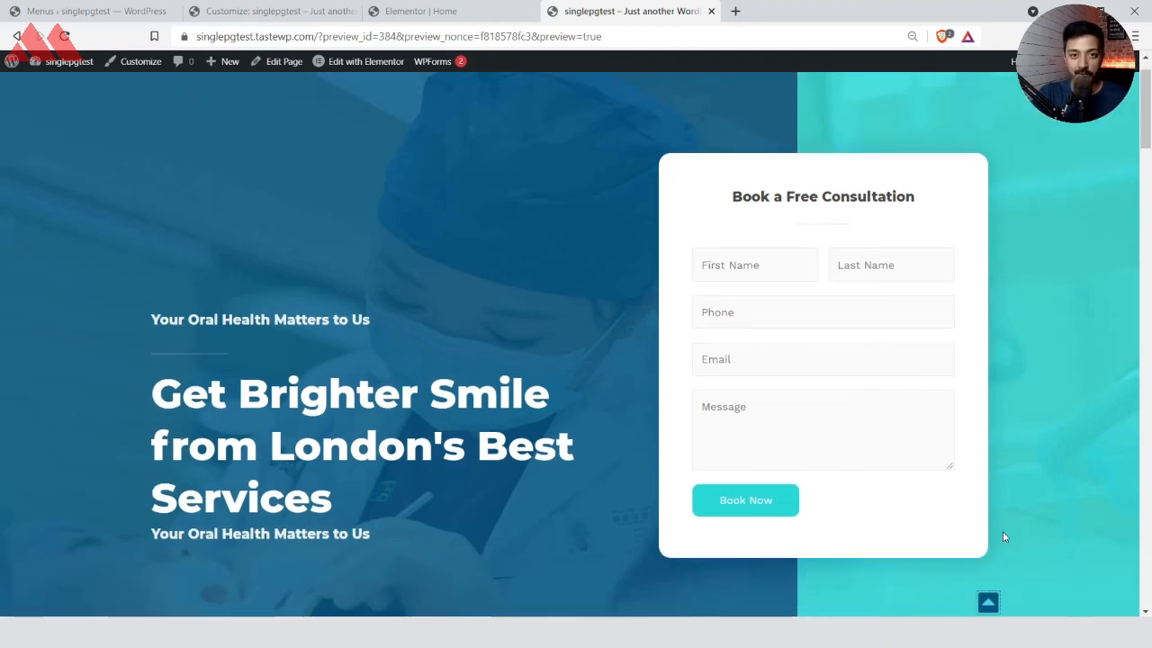
pyautogui.scroll(1, 1005, 538)
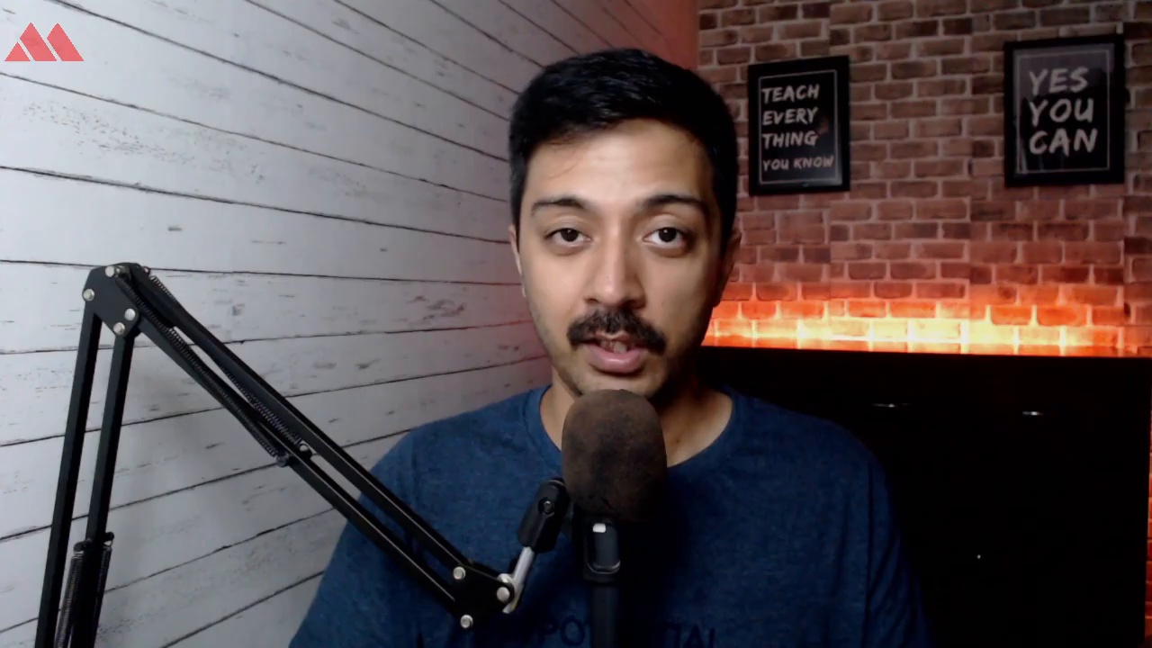